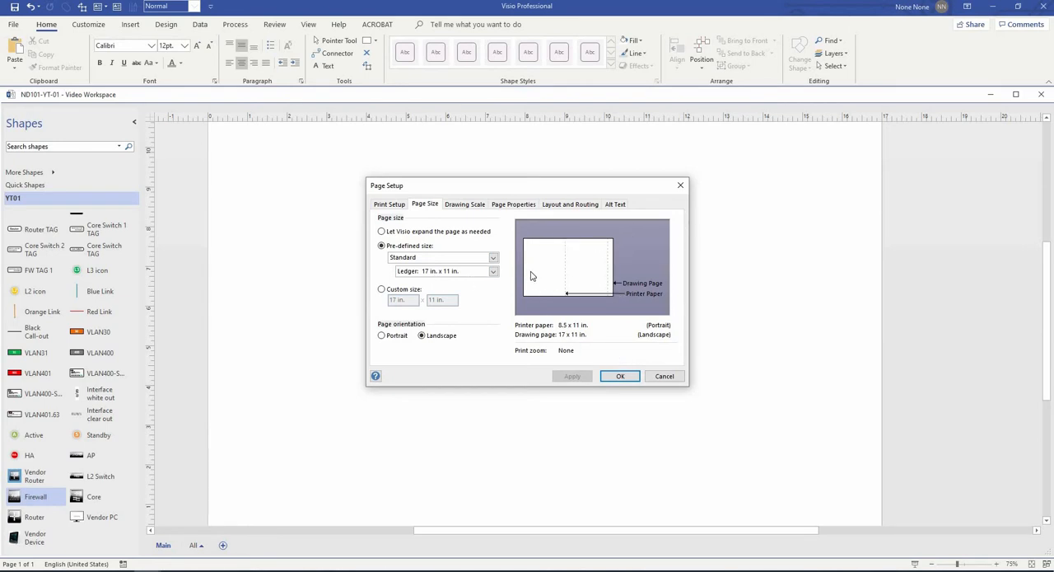
# - Accept the 17 x 11 in. landscape page setup and add vertical guides at about 8.5, 9.4 and 7.6 in
pyautogui.click(616, 378)
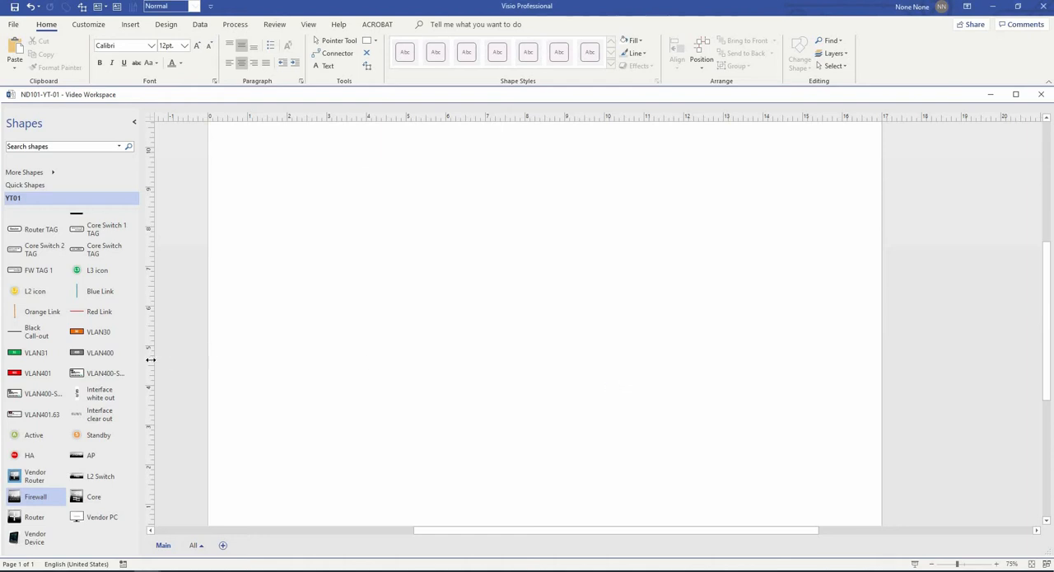
pyautogui.moveTo(323, 298); pyautogui.dragTo(544, 169)
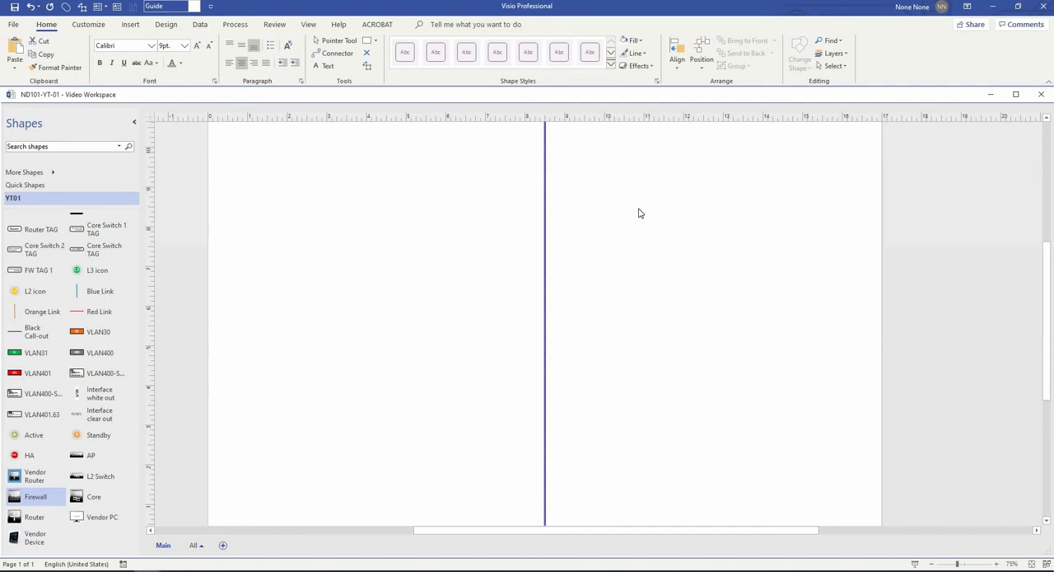
pyautogui.moveTo(151, 259); pyautogui.dragTo(579, 203)
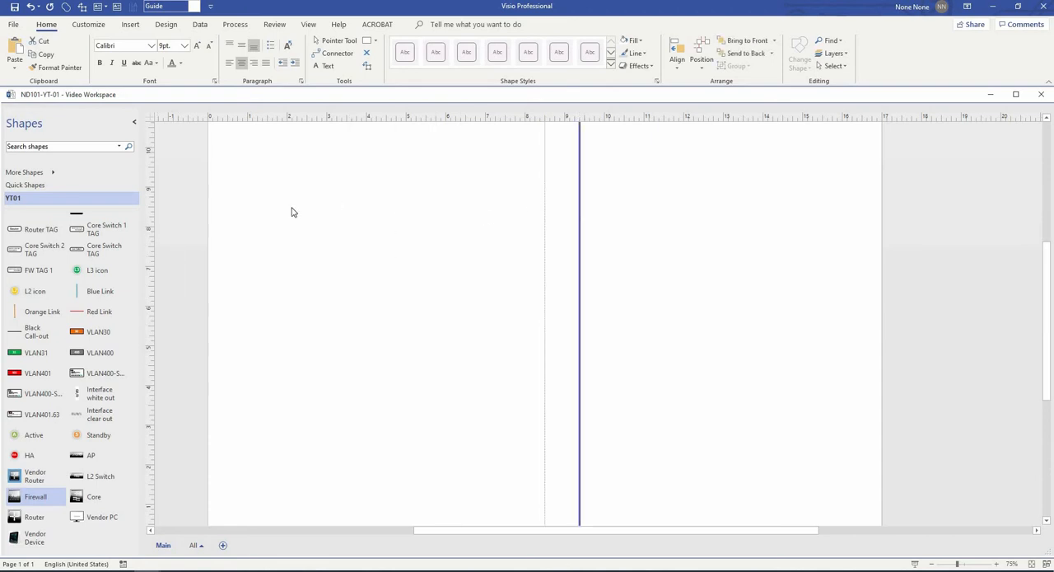
pyautogui.moveTo(310, 223); pyautogui.dragTo(510, 205)
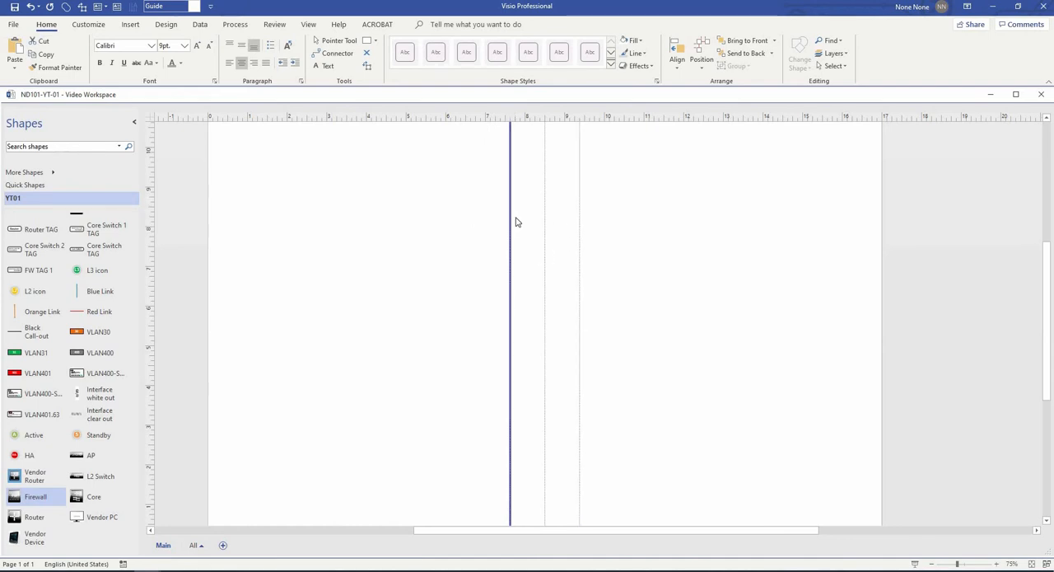
pyautogui.click(168, 353)
# - Place a Firewall shape on the 7.6 in. guide near mid-page and duplicate it level onto the 9.4 in. guide
pyautogui.moveTo(142, 311); pyautogui.dragTo(127, 235)
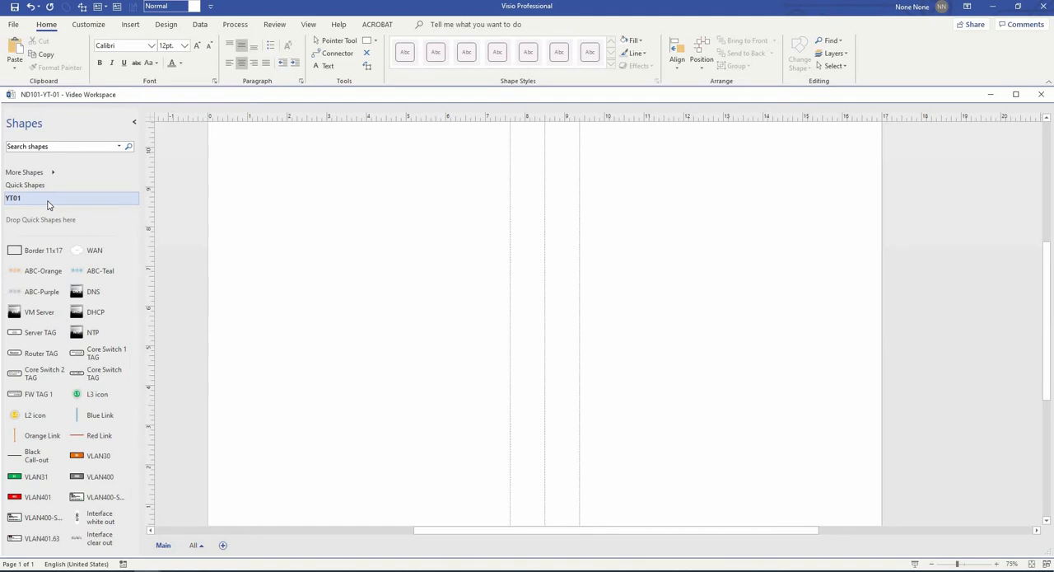
pyautogui.scroll(-3, 116, 334)
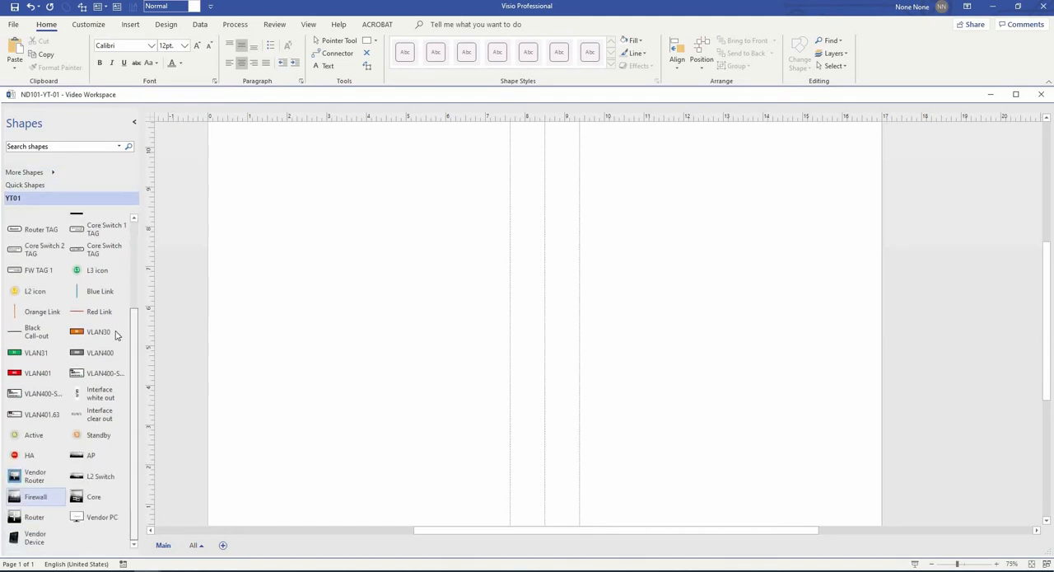
pyautogui.scroll(1, 137, 358)
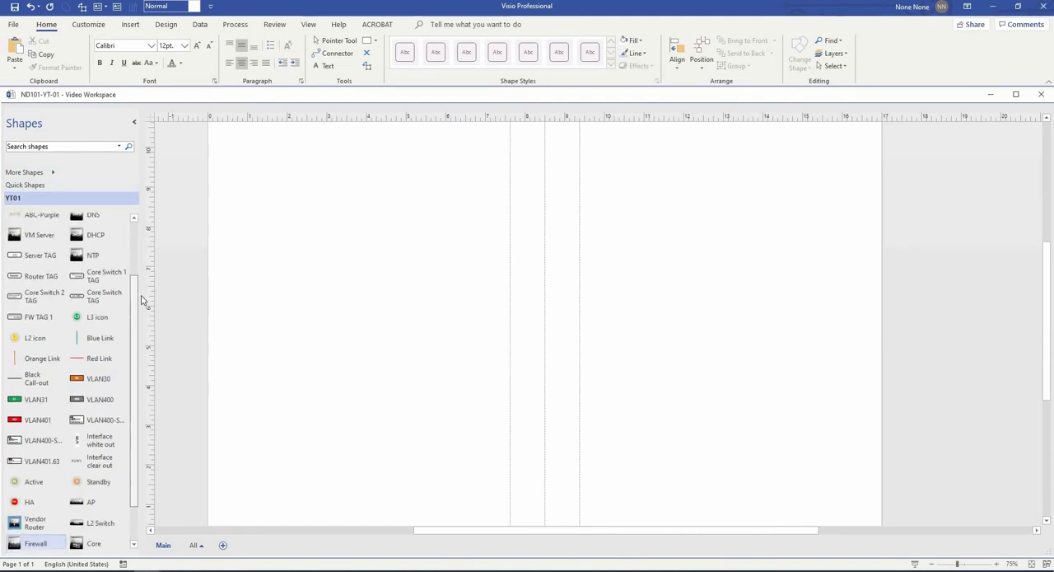
pyautogui.scroll(2, 142, 300)
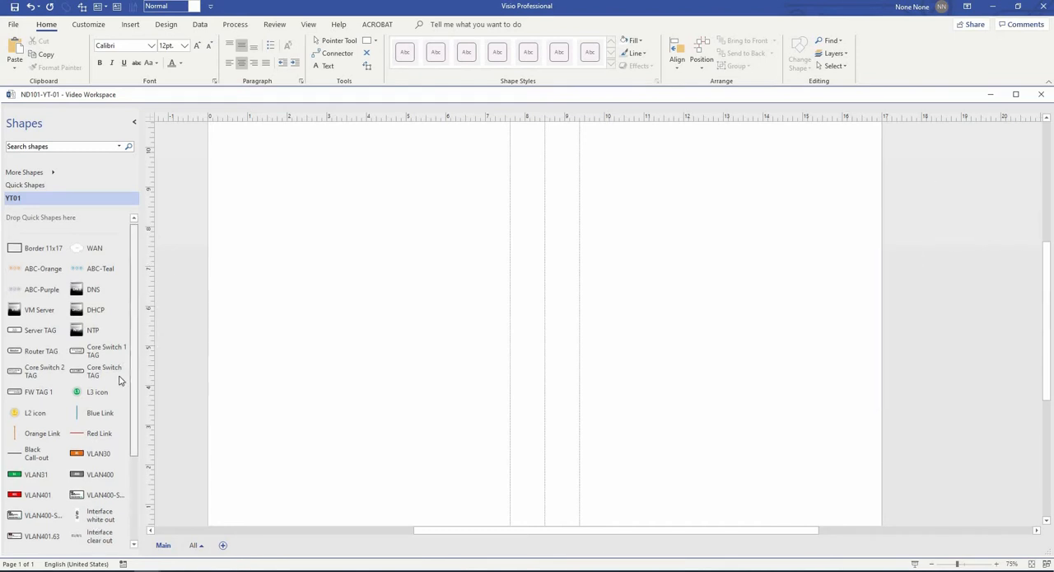
pyautogui.scroll(-3, 115, 412)
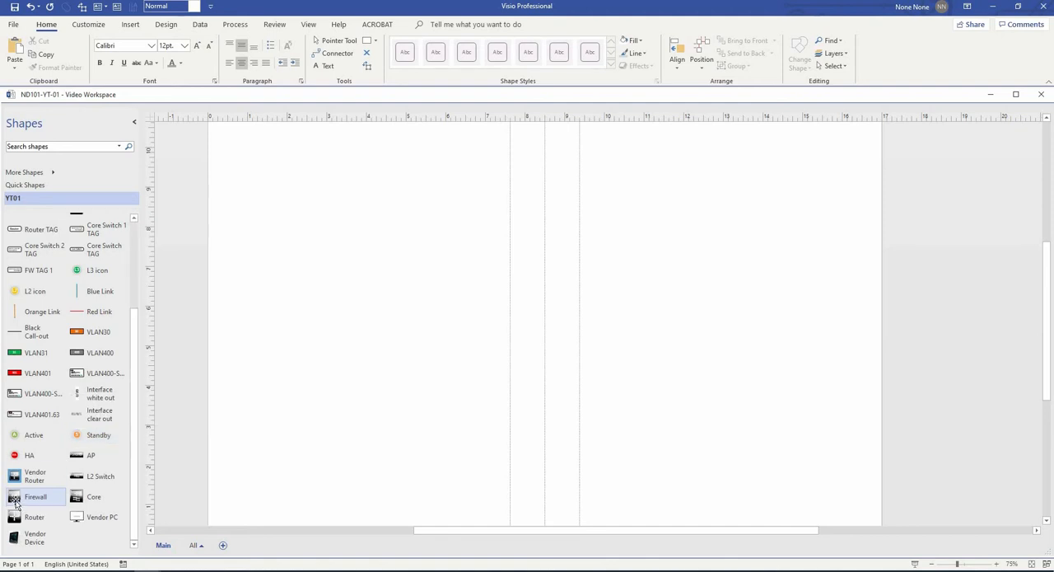
pyautogui.moveTo(15, 502); pyautogui.dragTo(508, 320)
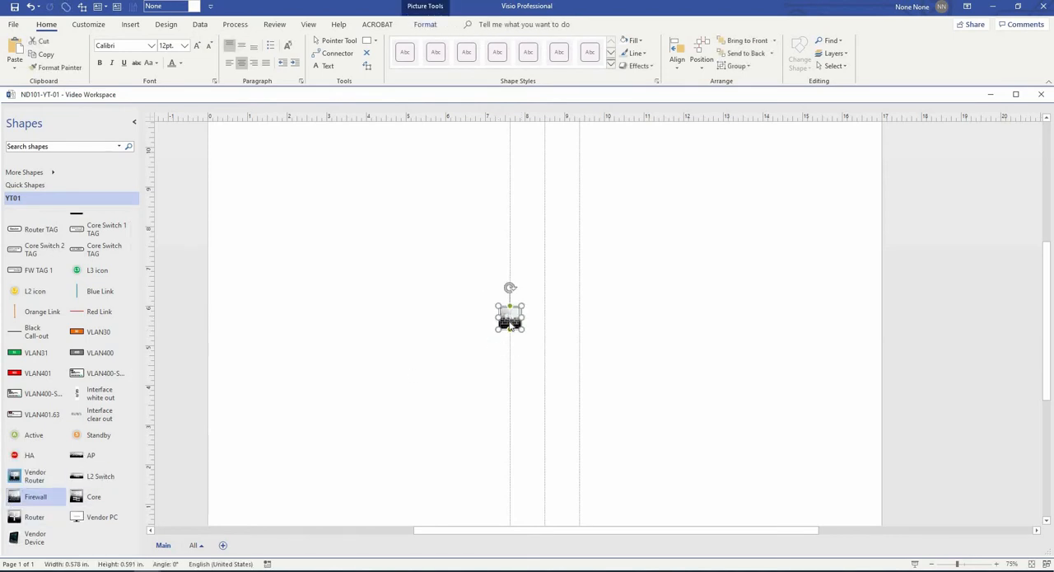
pyautogui.scroll(3, 509, 321)
pyautogui.scroll(1, 510, 326)
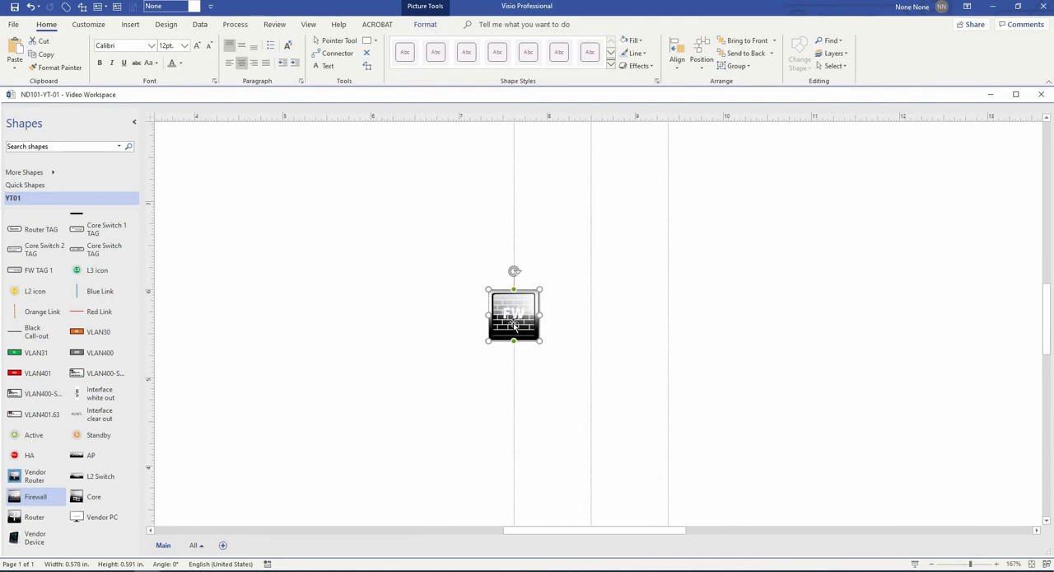
pyautogui.moveTo(512, 325); pyautogui.dragTo(669, 325)
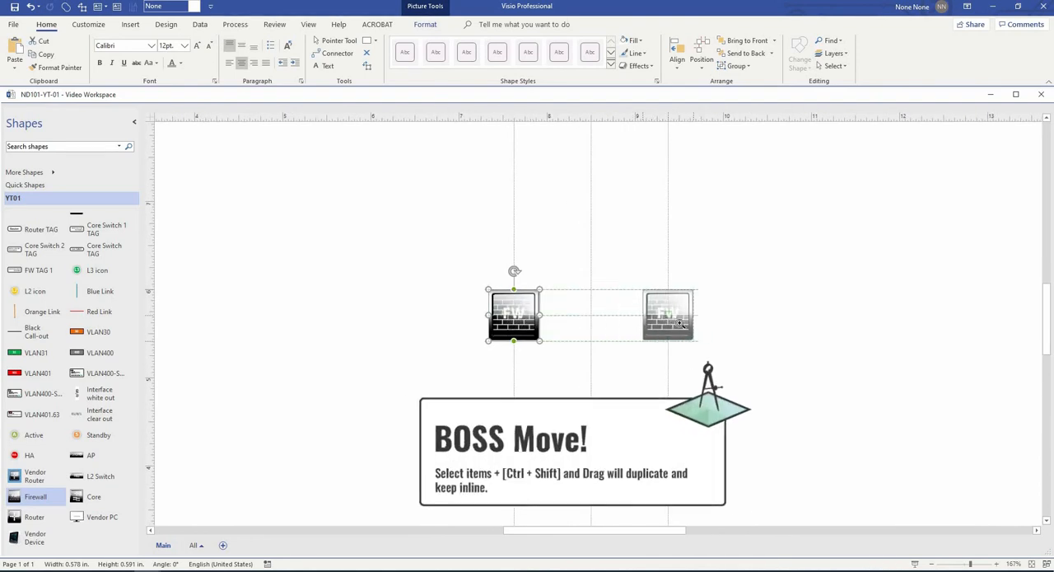
pyautogui.click(765, 341)
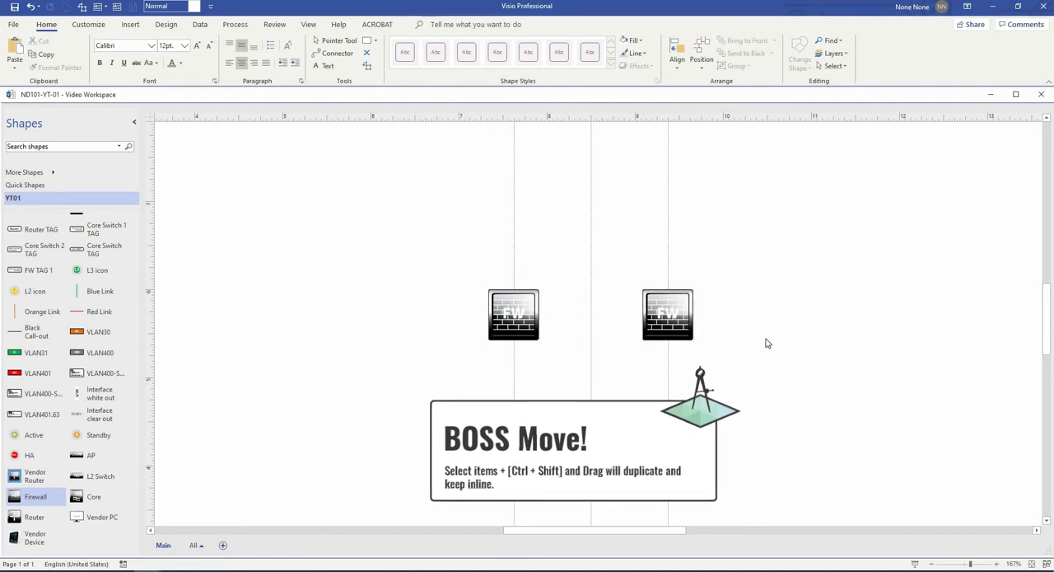
# - Place a pair of L2 Switches below the firewalls and a pair of Vendor Routers beneath them, one on each outer guide
pyautogui.scroll(-2, 838, 363)
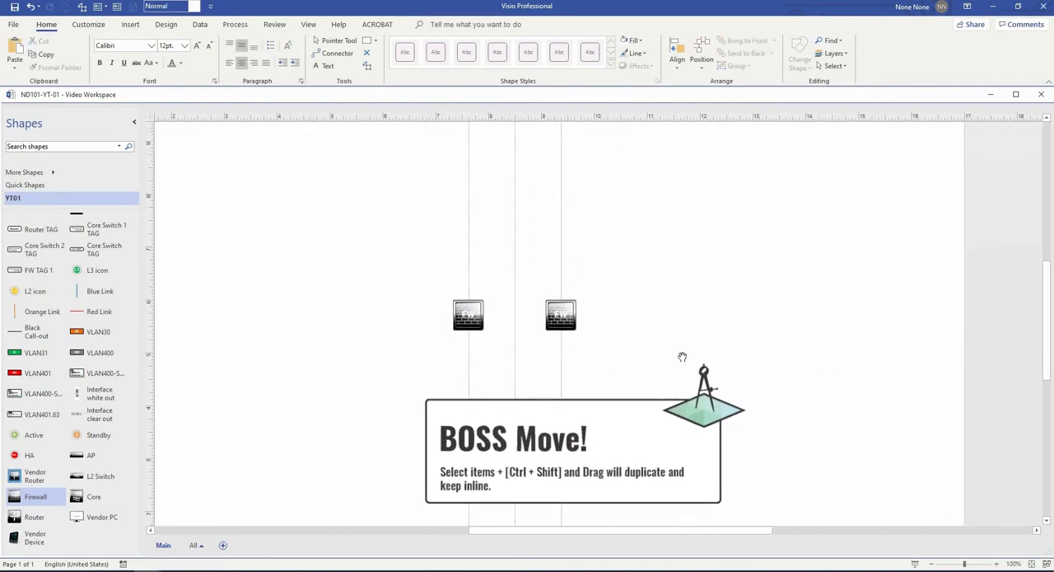
pyautogui.moveTo(97, 476); pyautogui.dragTo(684, 389)
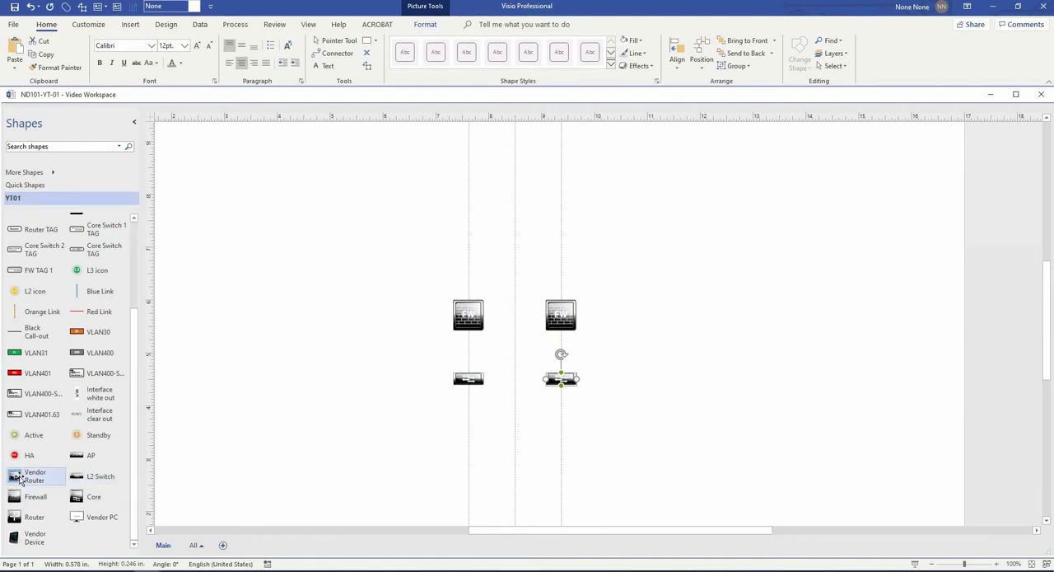
pyautogui.moveTo(22, 479); pyautogui.dragTo(472, 460)
pyautogui.moveTo(472, 459); pyautogui.dragTo(566, 458)
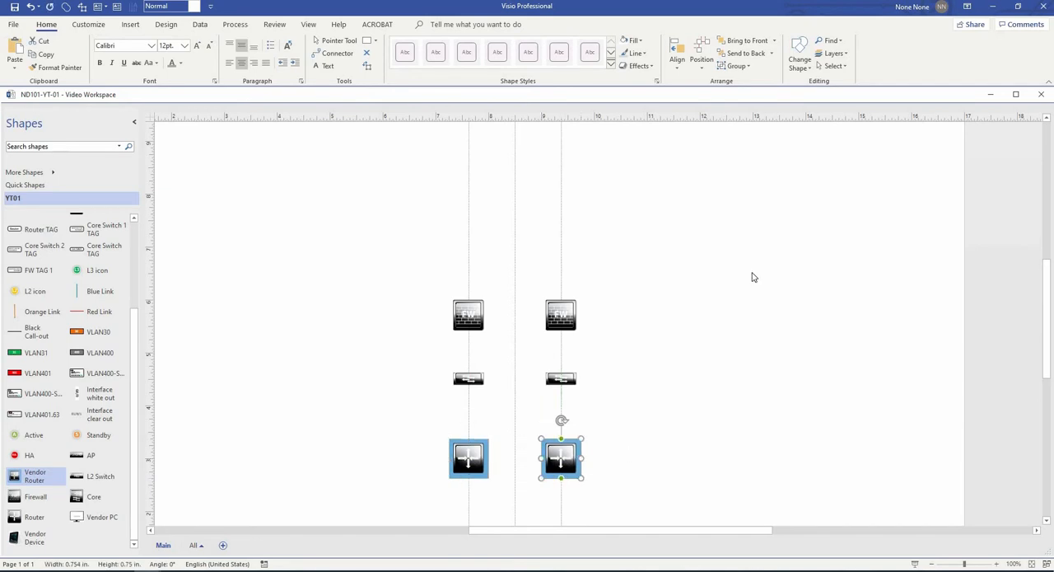
# - Place a pair of Core shapes above the firewalls and a pair of Routers above those, one on each outer guide
pyautogui.scroll(2, 753, 277)
pyautogui.moveTo(76, 497); pyautogui.dragTo(561, 320)
pyautogui.click(590, 326)
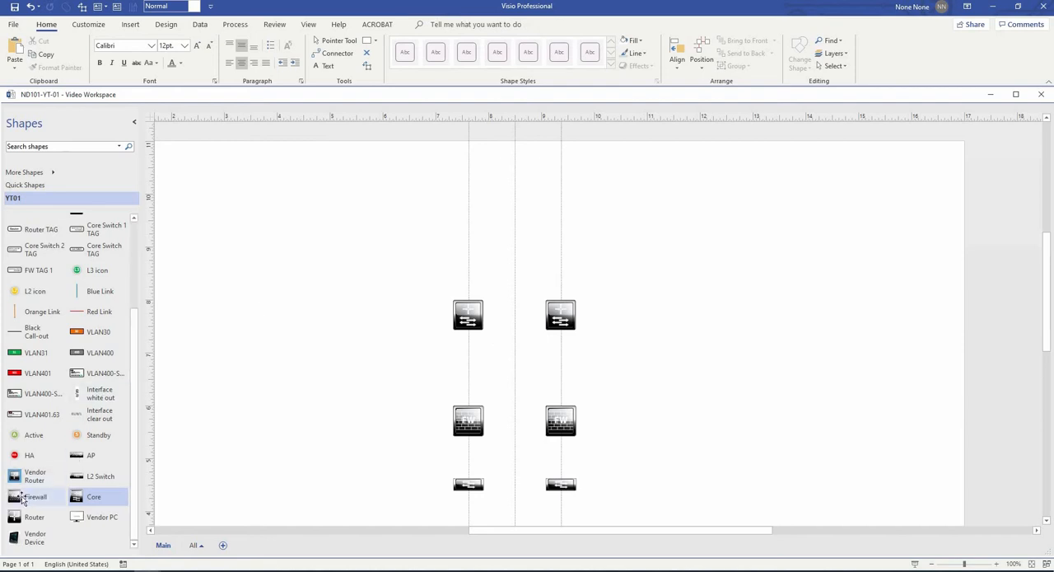
pyautogui.moveTo(15, 517); pyautogui.dragTo(476, 240)
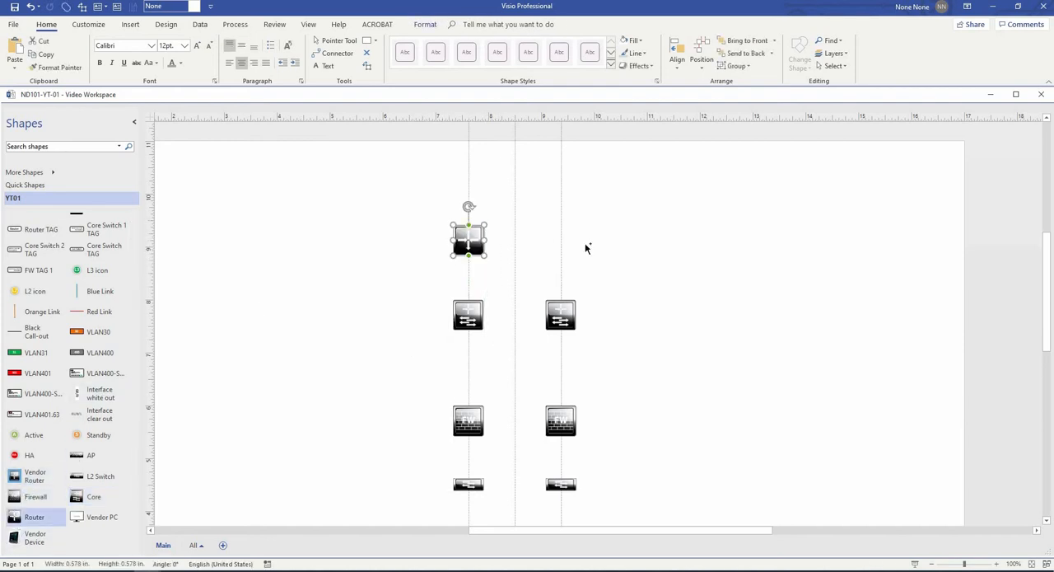
pyautogui.scroll(-2, 644, 265)
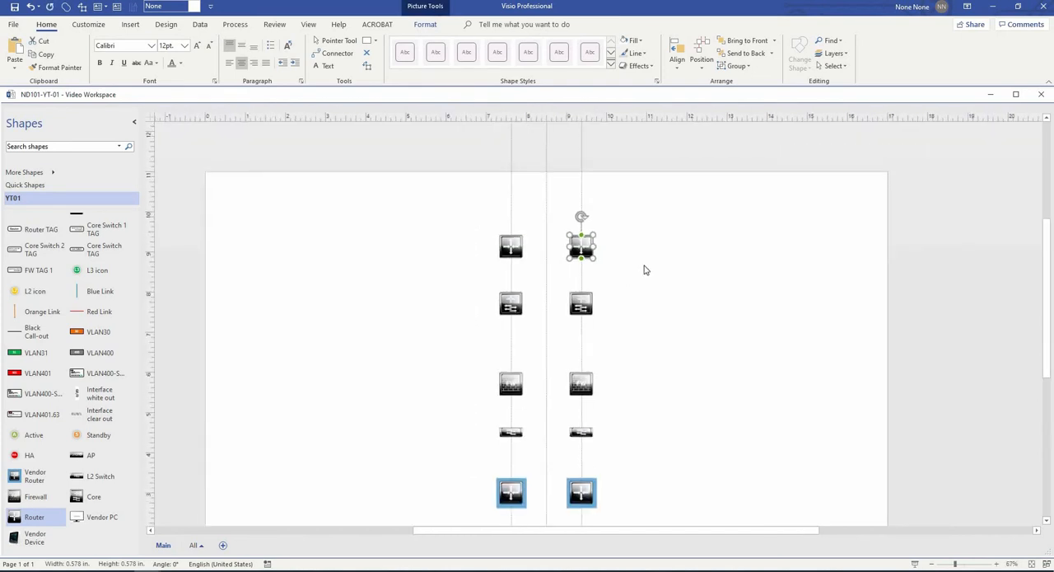
# - Move all ten devices straight down about 1 in., and shift the router and core pairs slightly closer to the firewalls
pyautogui.moveTo(696, 318); pyautogui.dragTo(690, 261)
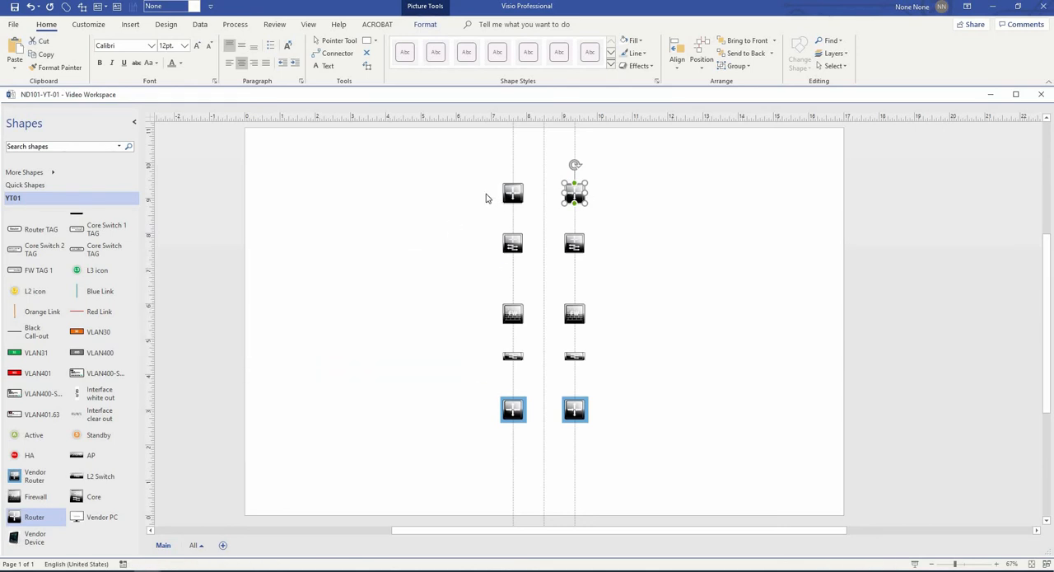
pyautogui.moveTo(477, 171); pyautogui.dragTo(630, 429)
pyautogui.moveTo(575, 409); pyautogui.dragTo(570, 440)
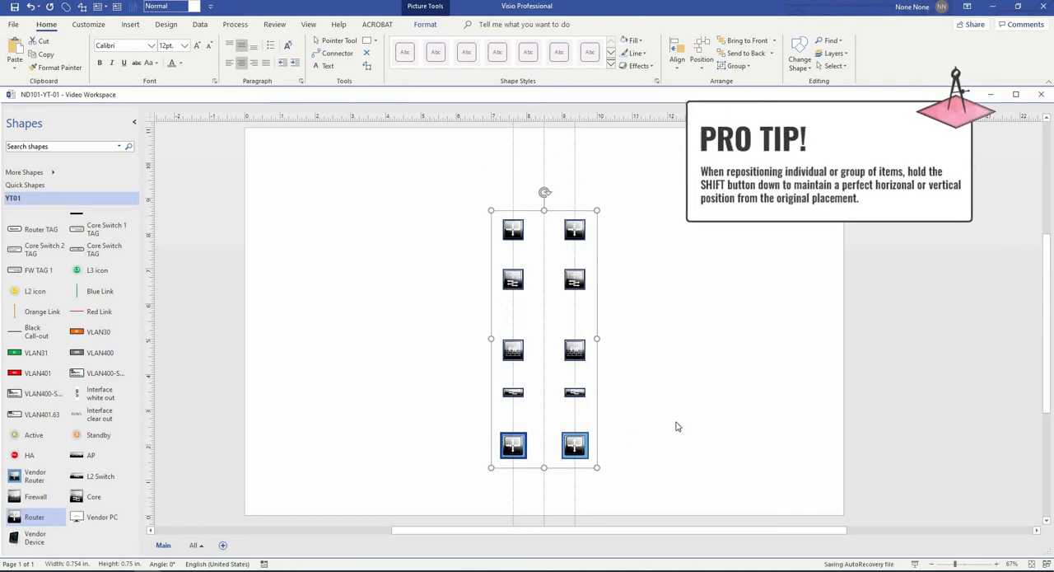
pyautogui.moveTo(469, 191); pyautogui.dragTo(678, 318)
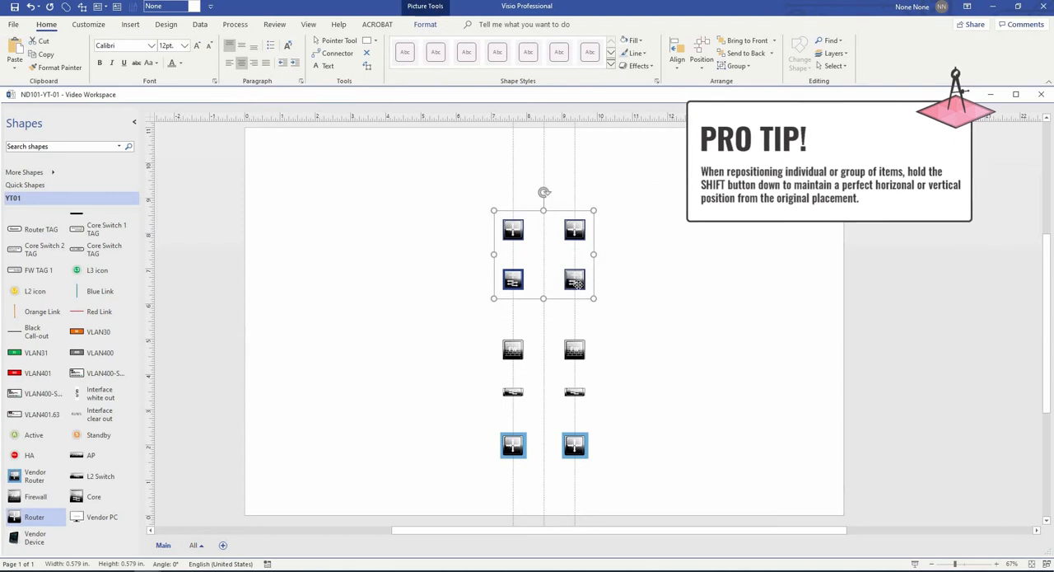
pyautogui.click(317, 315)
# - Place the WAN cloud on the centre guide overlapping the two upper routers and send it behind them
pyautogui.scroll(1, 318, 316)
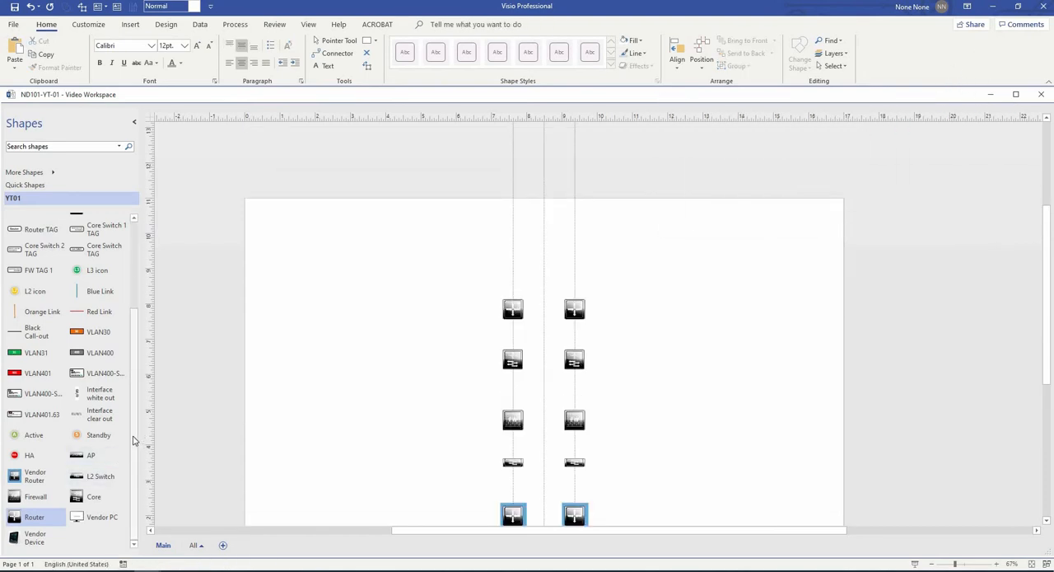
pyautogui.scroll(3, 135, 439)
pyautogui.moveTo(590, 291); pyautogui.dragTo(545, 267)
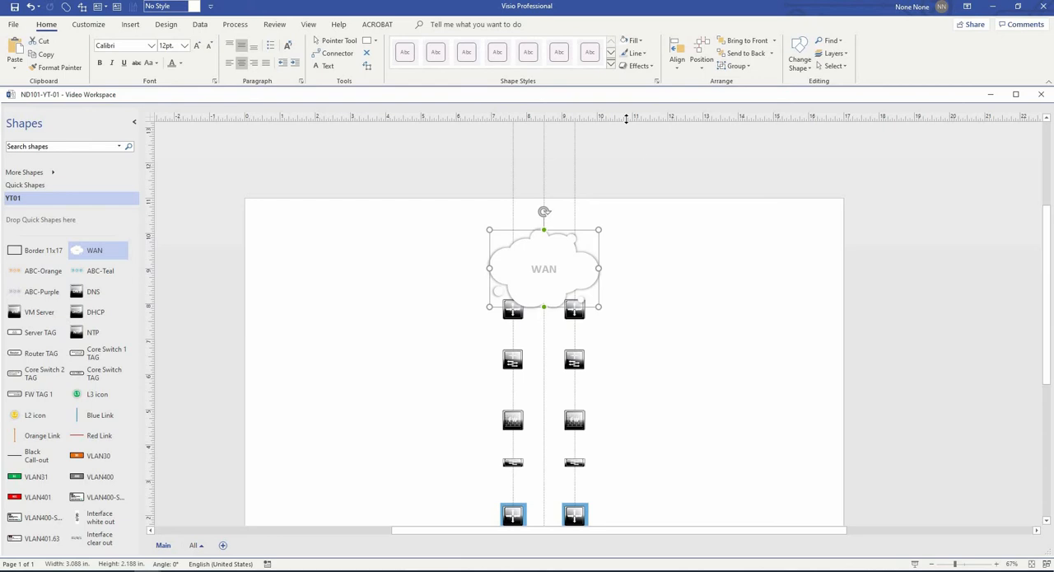
pyautogui.click(739, 52)
pyautogui.scroll(3, 577, 288)
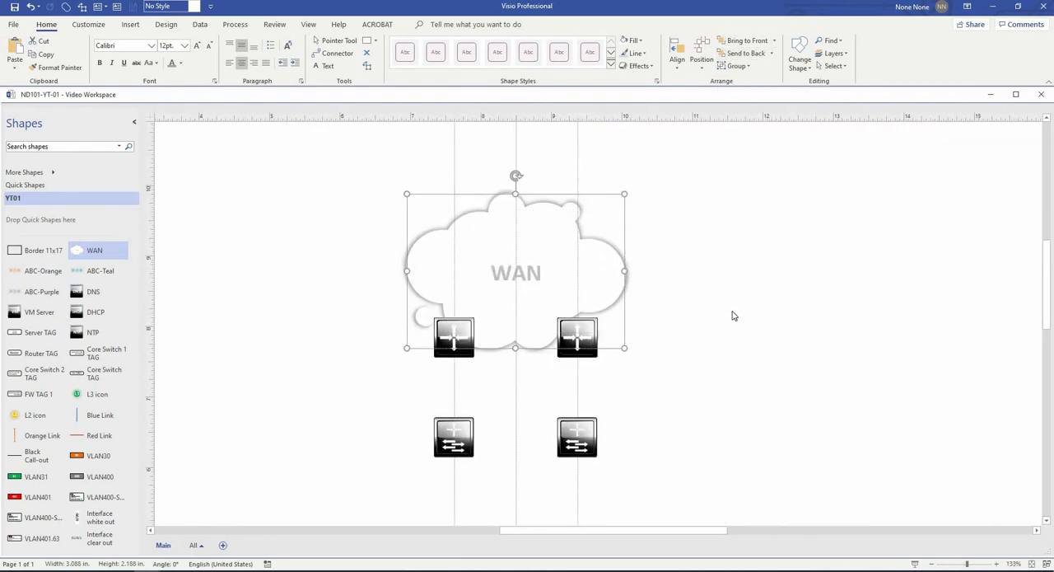
pyautogui.click(706, 303)
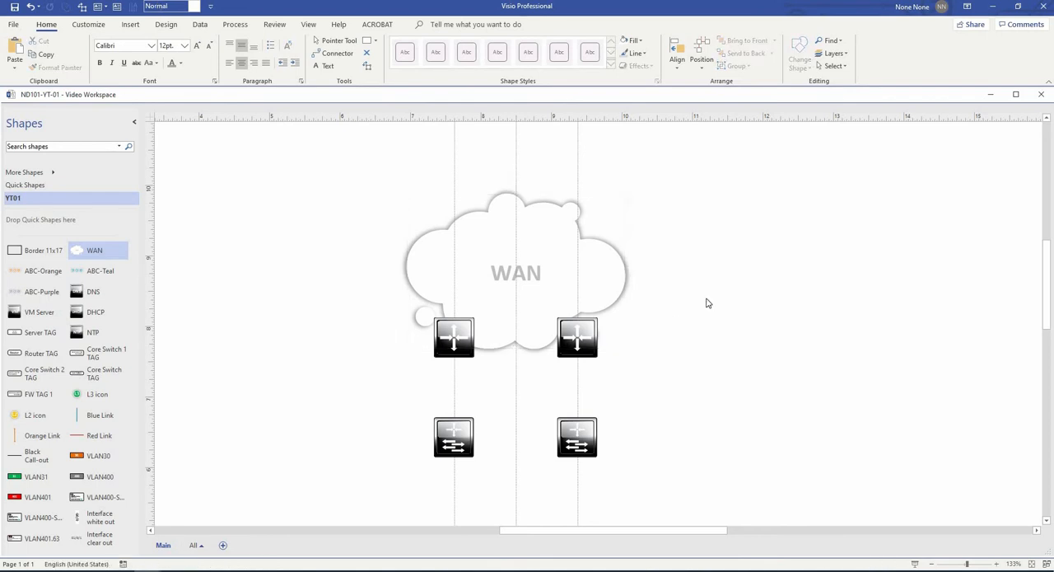
# - Draw a horizontal line about 14.4 in. long across the page between the router and core rows
pyautogui.scroll(-3, 706, 303)
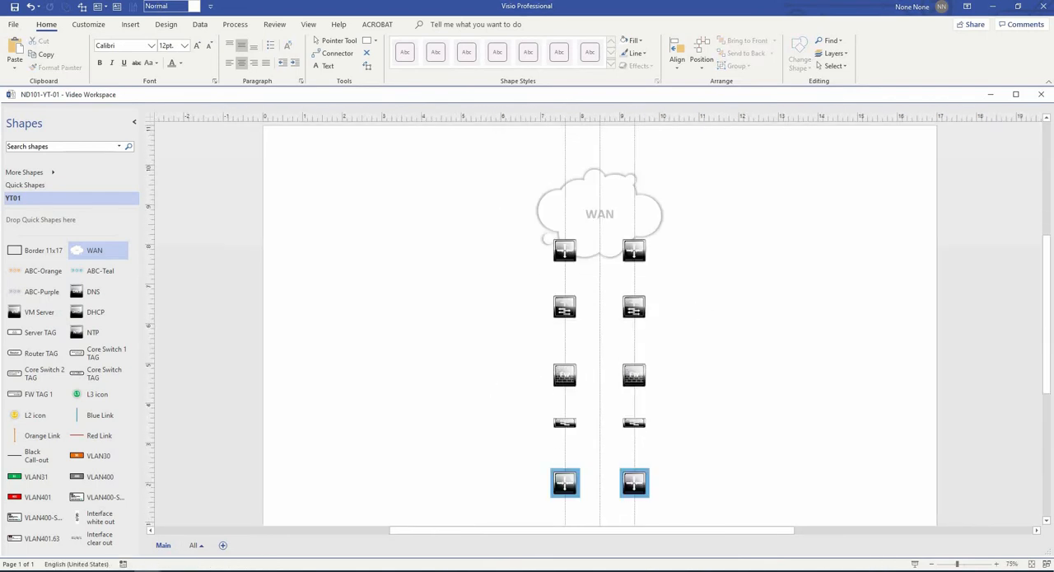
pyautogui.click(375, 40)
pyautogui.click(384, 87)
pyautogui.moveTo(316, 279)
pyautogui.mouseDown()
pyautogui.moveTo(694, 315)
pyautogui.moveTo(882, 282)
pyautogui.moveTo(886, 295)
pyautogui.mouseUp()
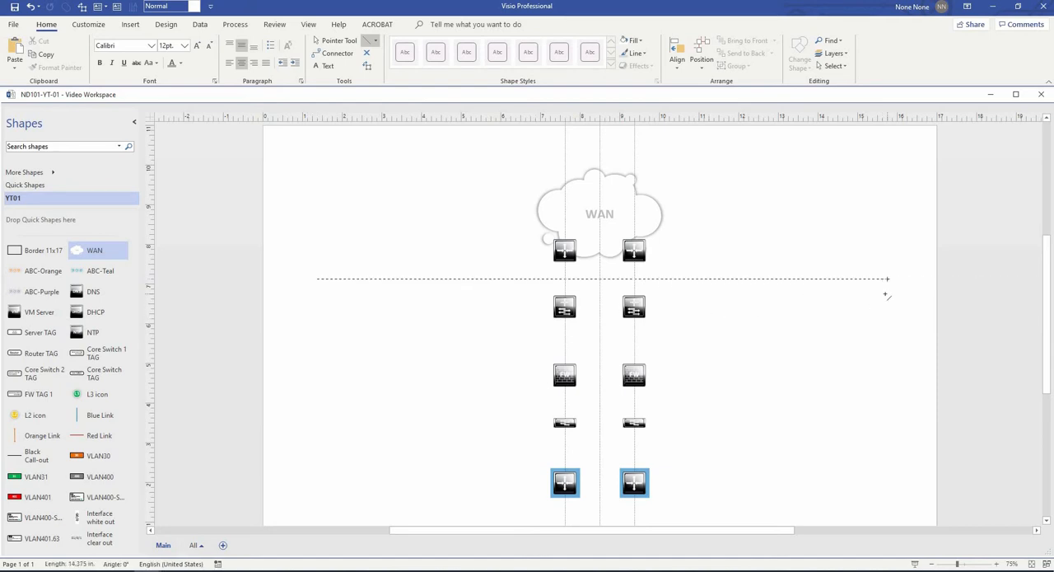
pyautogui.moveTo(886, 294); pyautogui.dragTo(886, 295)
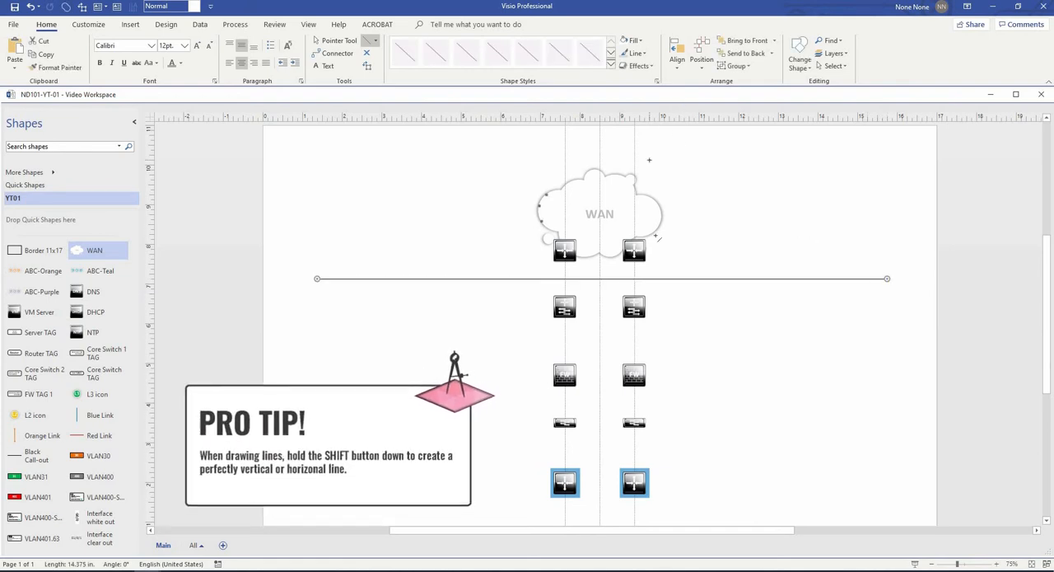
# - Format the horizontal line with the finely dotted dash style and a gray theme color, and return to the Pointer Tool
pyautogui.click(645, 53)
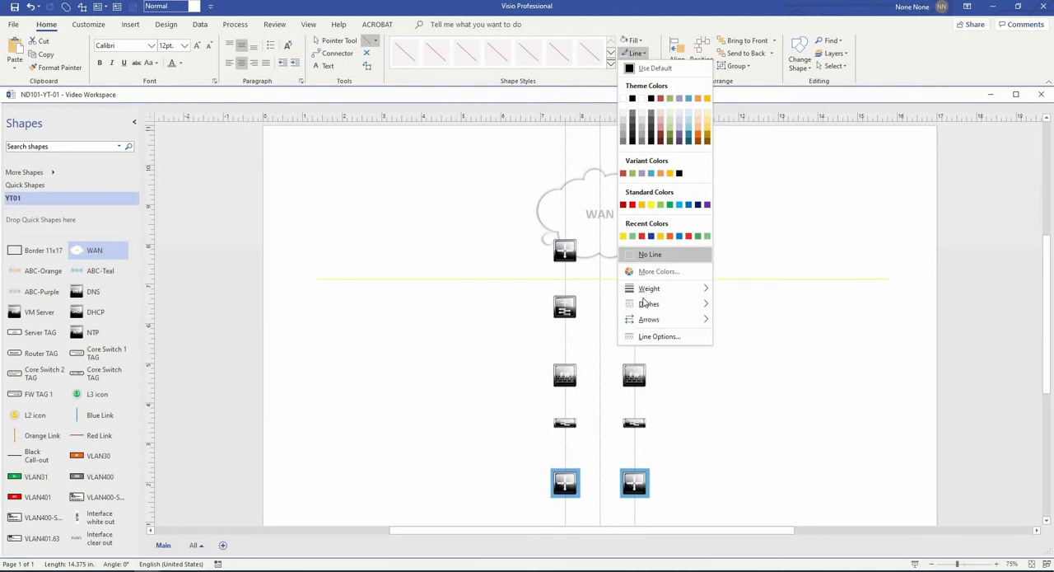
pyautogui.moveTo(646, 304)
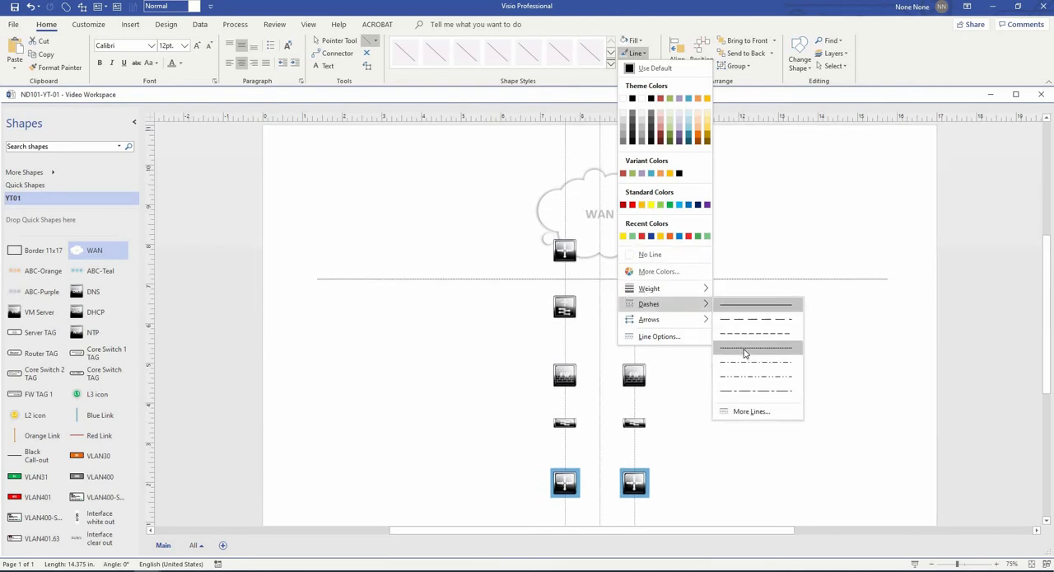
pyautogui.click(744, 353)
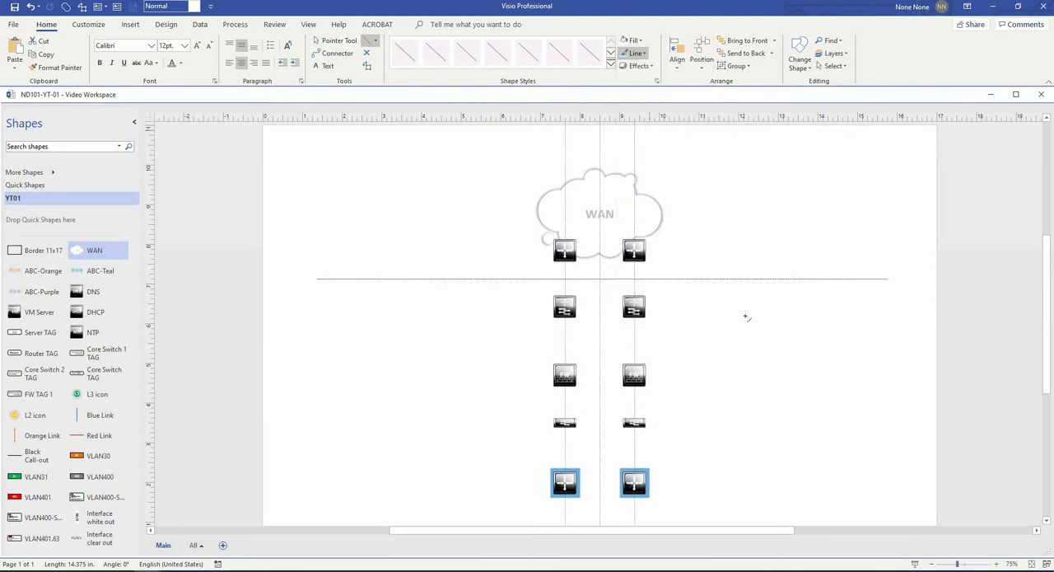
pyautogui.click(641, 53)
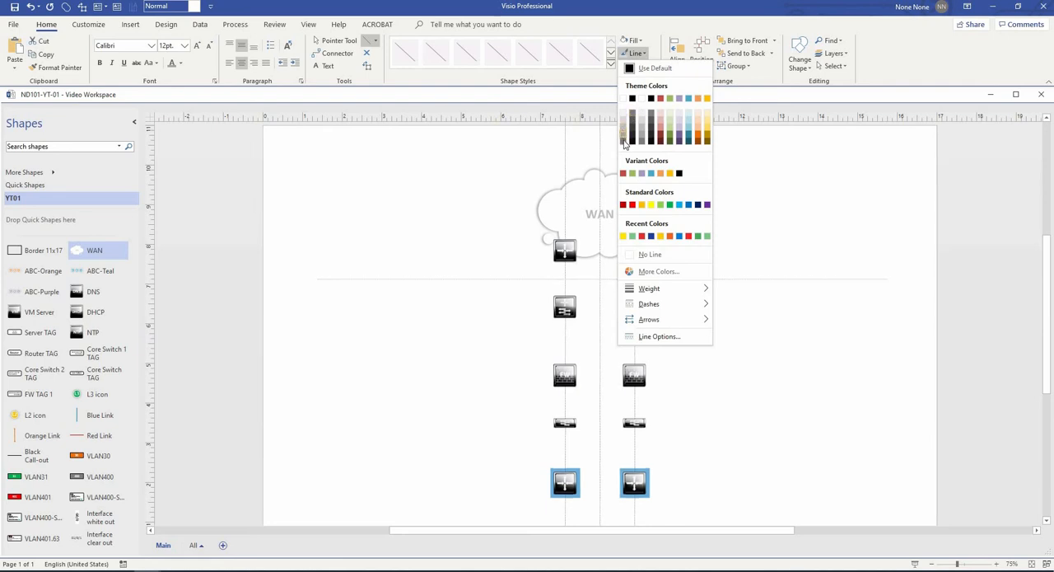
pyautogui.click(634, 115)
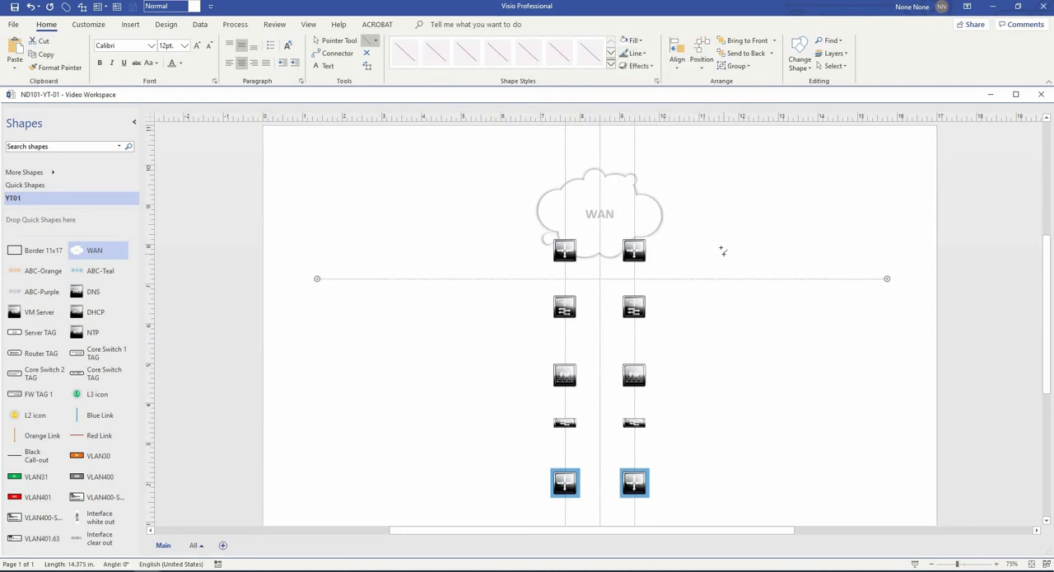
pyautogui.click(334, 40)
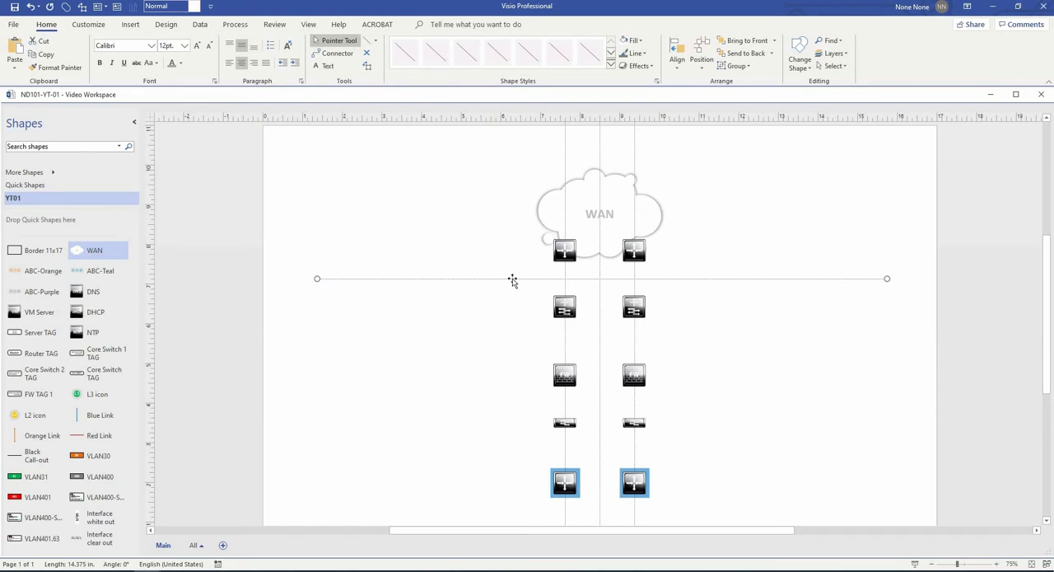
# - Move the dotted line up onto the upper router row, and place a duplicate of it across the firewall row
pyautogui.moveTo(512, 281); pyautogui.dragTo(517, 252)
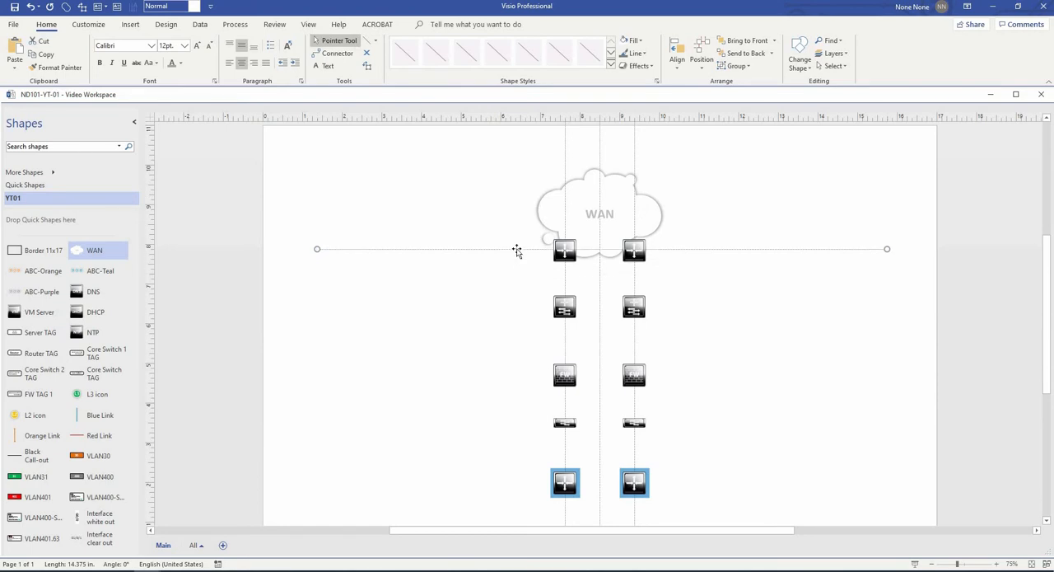
pyautogui.hotkey('shift', 'Down')
pyautogui.hotkey('shift', 'Down')
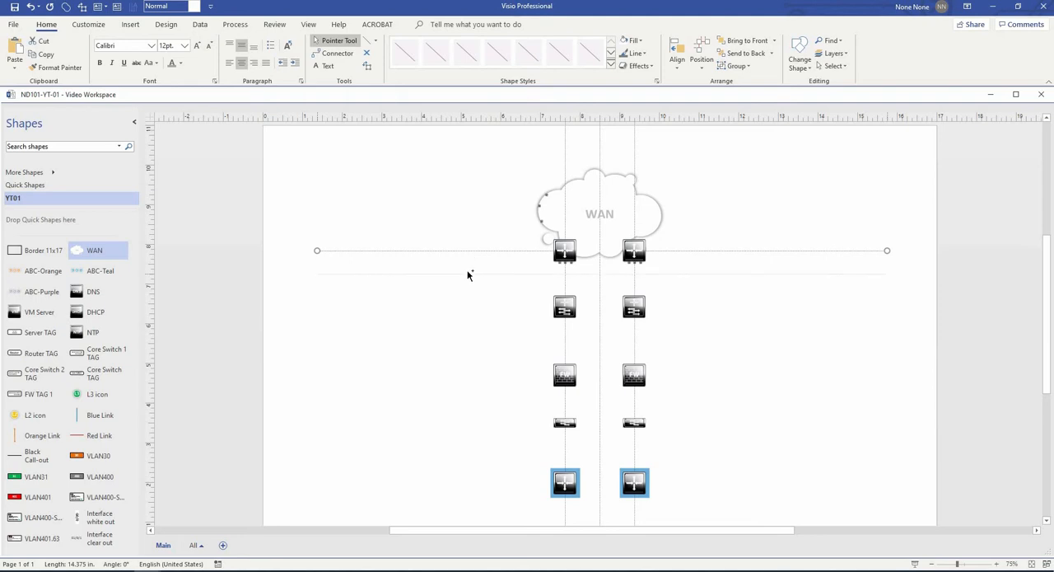
pyautogui.moveTo(468, 271); pyautogui.dragTo(444, 381)
pyautogui.click(443, 375)
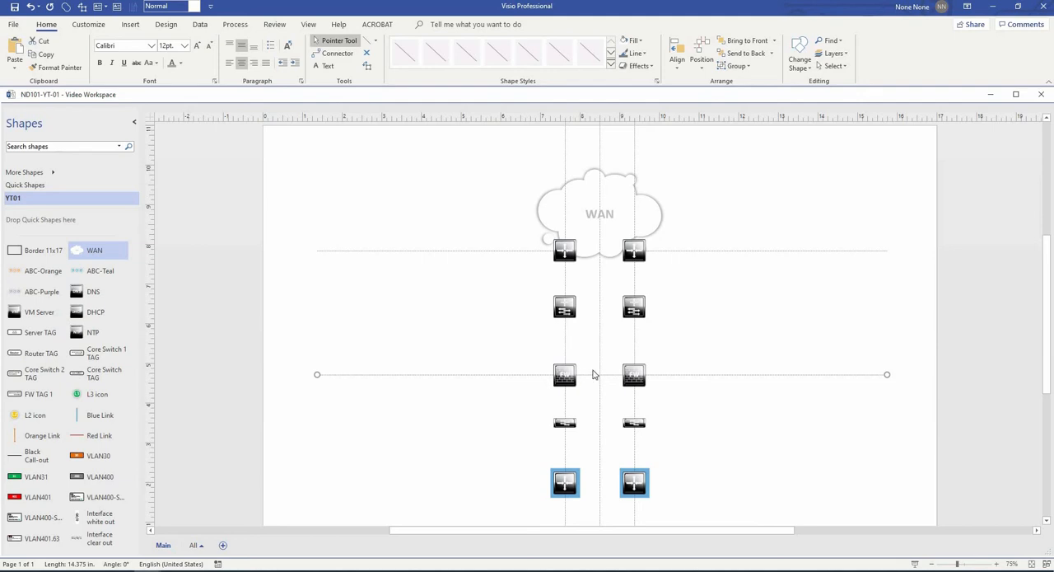
# - Duplicate the firewall row's dotted line onto the bottom router row
pyautogui.scroll(-1, 605, 383)
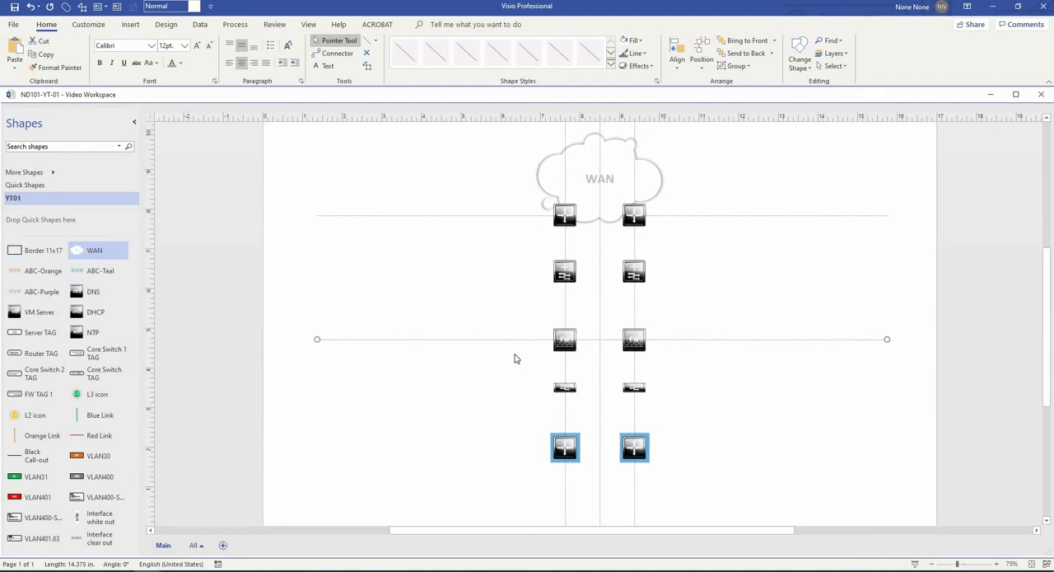
pyautogui.doubleClick(519, 339)
pyautogui.click(494, 372)
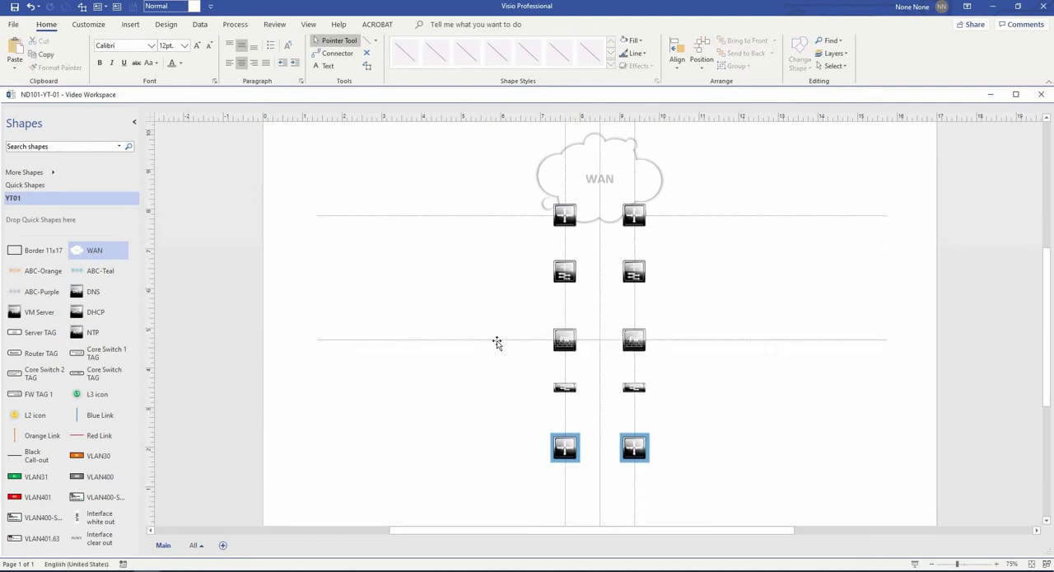
pyautogui.click(497, 340)
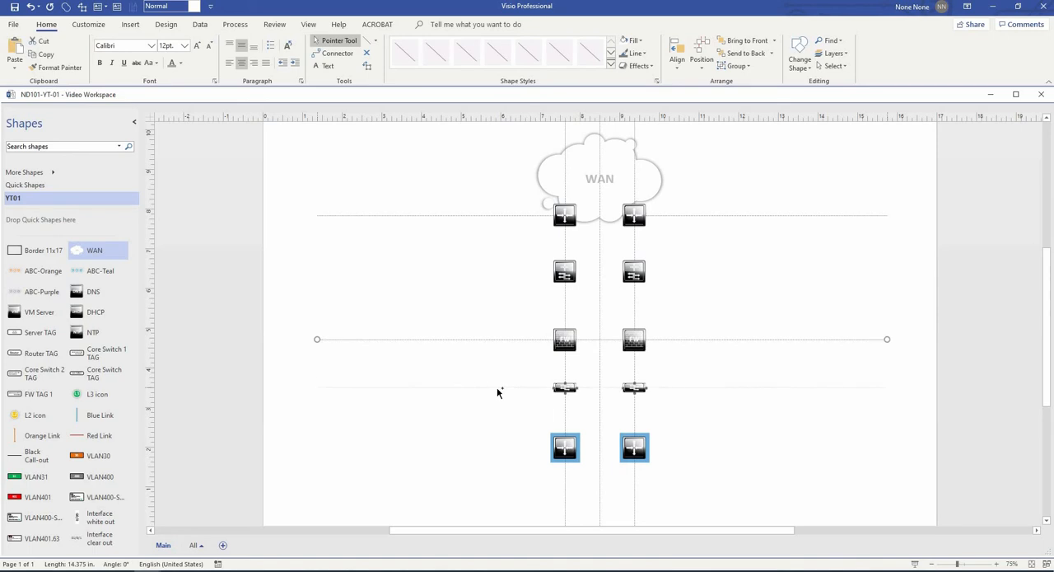
pyautogui.click(476, 447)
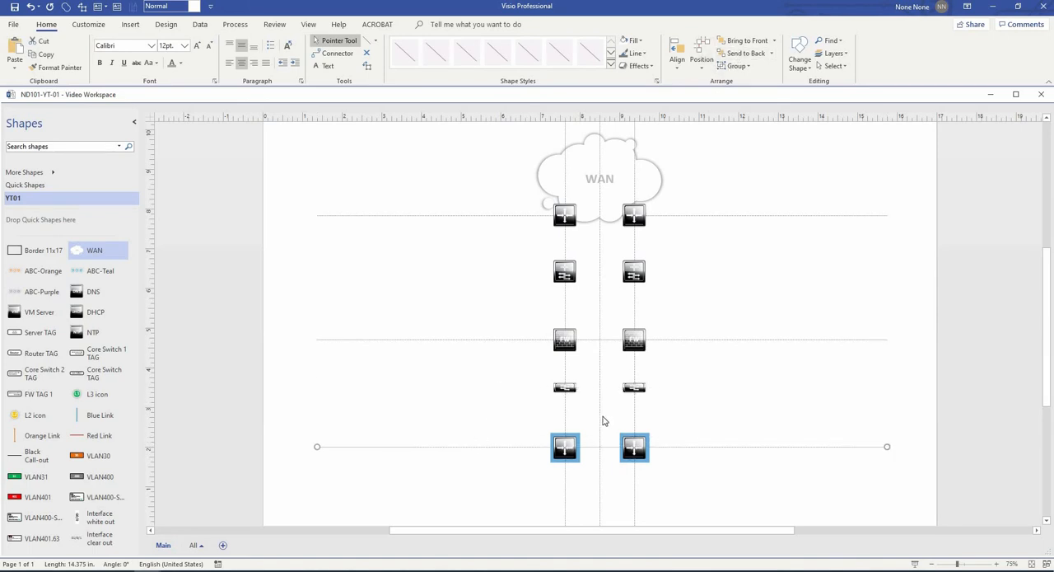
pyautogui.scroll(-3, 603, 420)
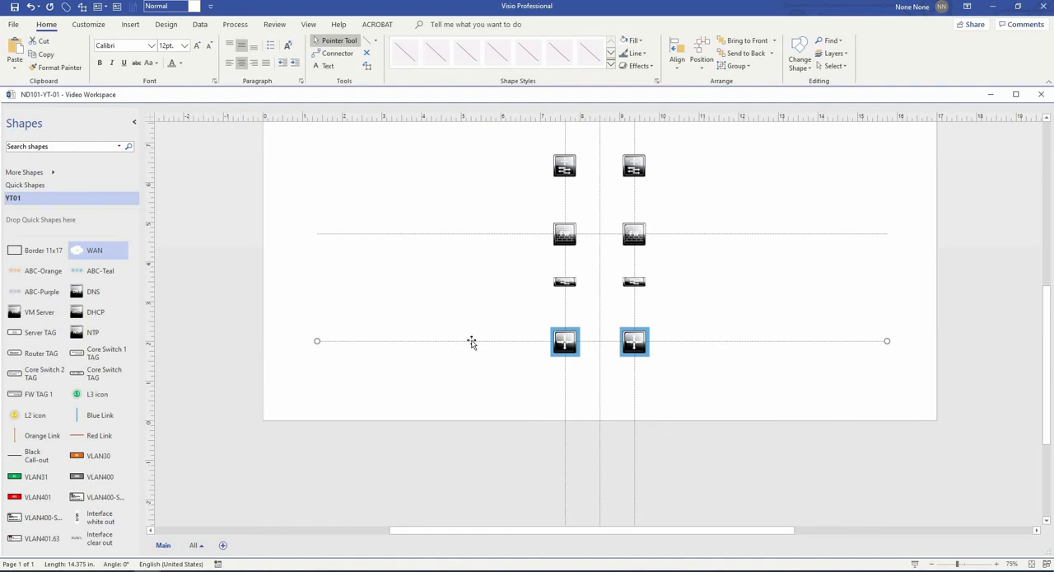
pyautogui.moveTo(473, 341); pyautogui.dragTo(458, 378)
# - Add an Orange Link from the YT01 stencil to the empty space beside the left upper router and core switch
pyautogui.scroll(3, 454, 398)
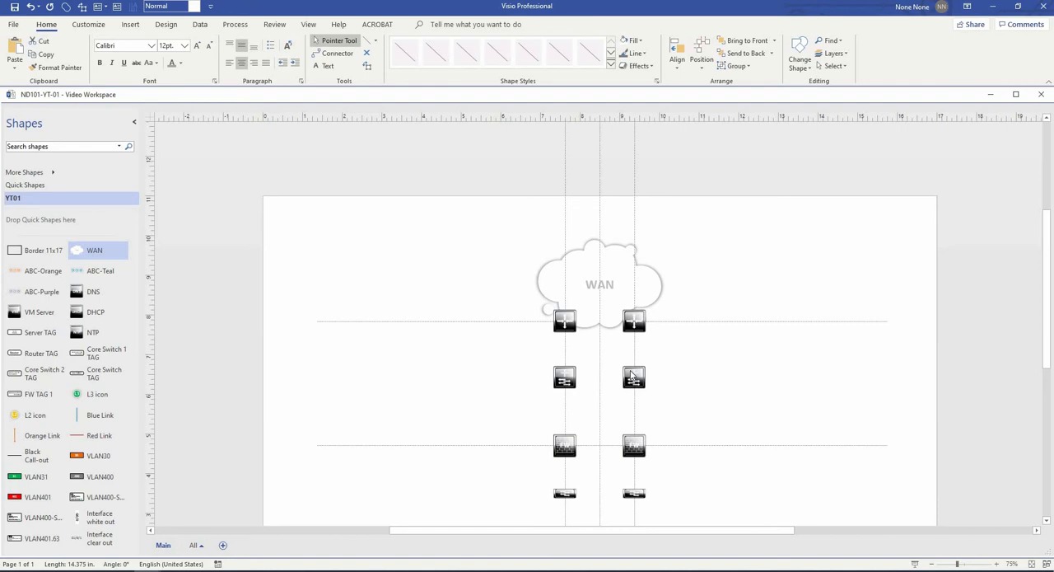
pyautogui.scroll(-3, 632, 377)
pyautogui.scroll(3, 603, 255)
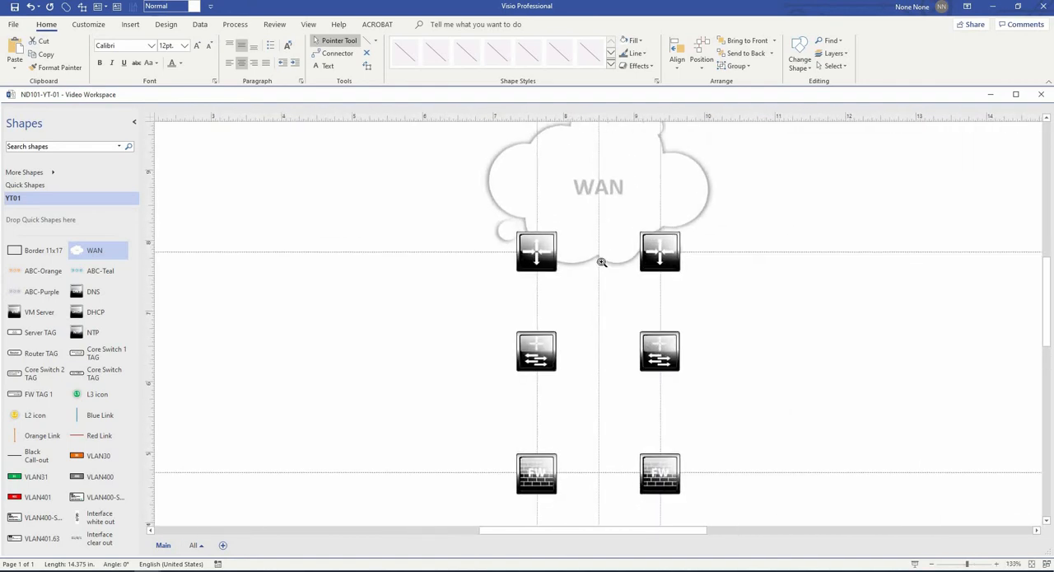
pyautogui.keyDown('ctrl'); pyautogui.keyDown('shift'); pyautogui.click(601, 301); pyautogui.keyUp('shift'); pyautogui.keyUp('ctrl')
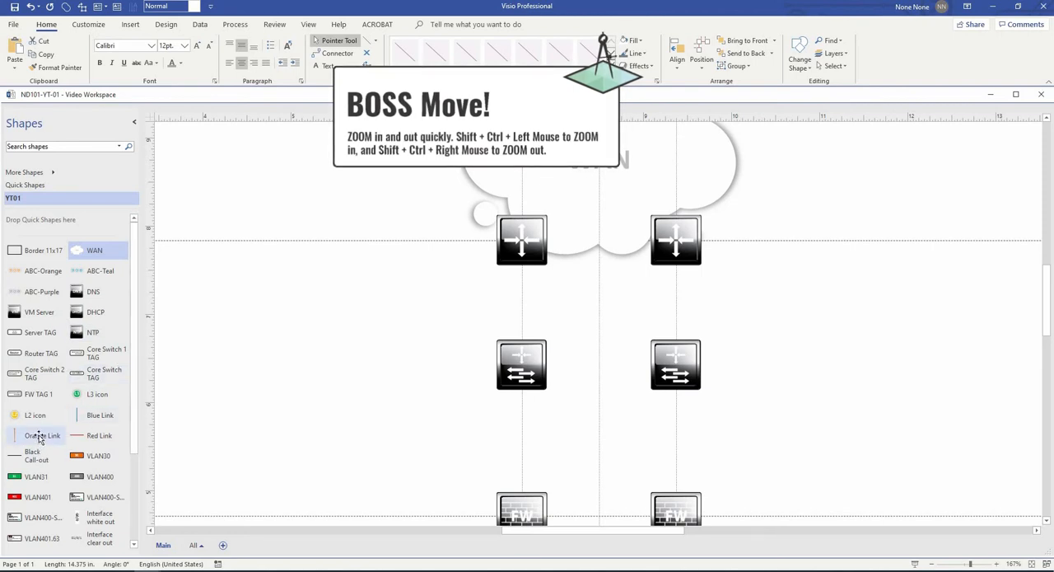
pyautogui.moveTo(39, 438); pyautogui.dragTo(428, 292)
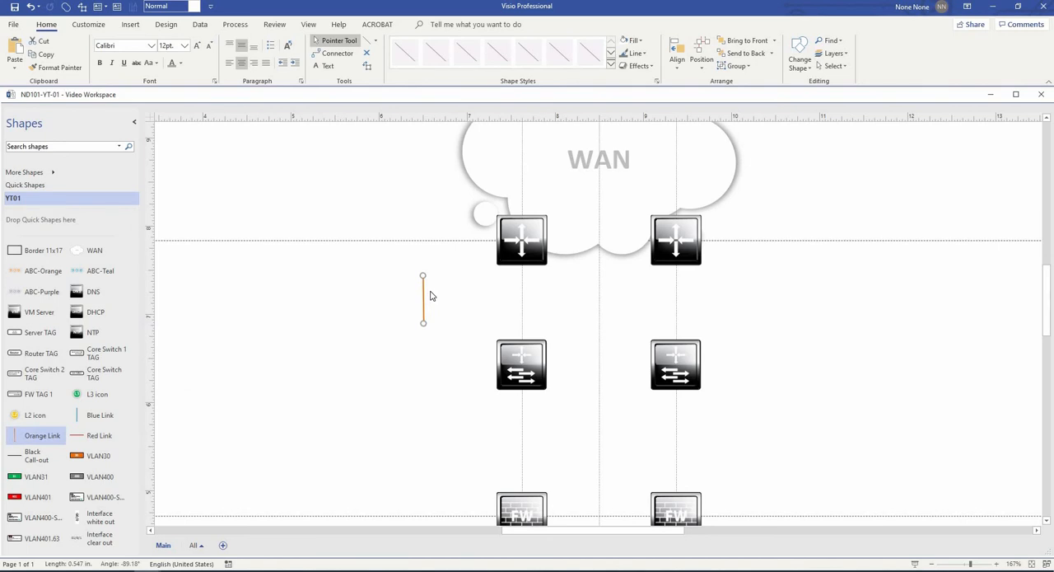
# - Examine the arrow options for the orange link, previewing the style with dots at both ends
pyautogui.scroll(2, 429, 296)
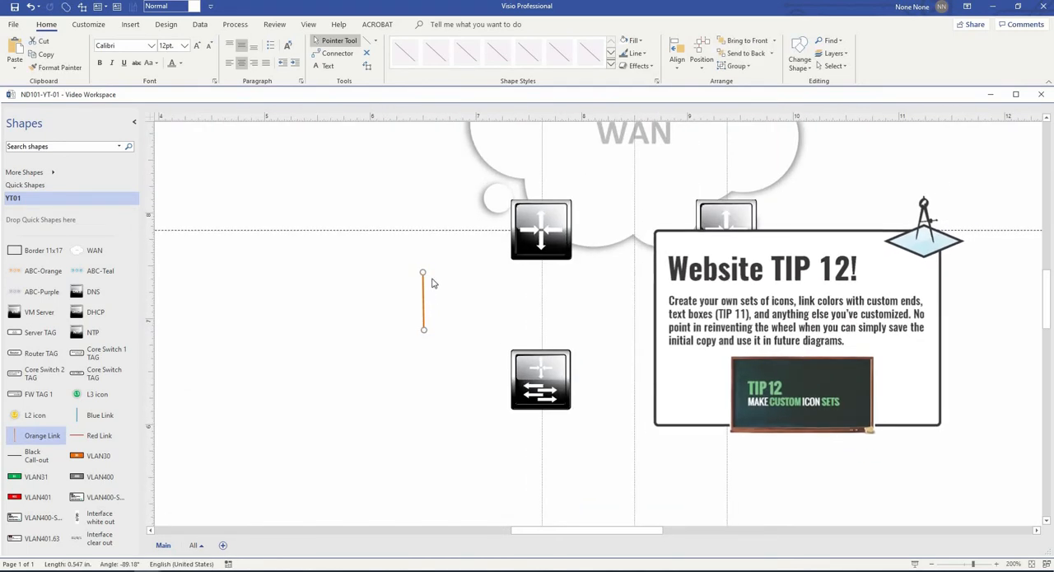
pyautogui.click(645, 53)
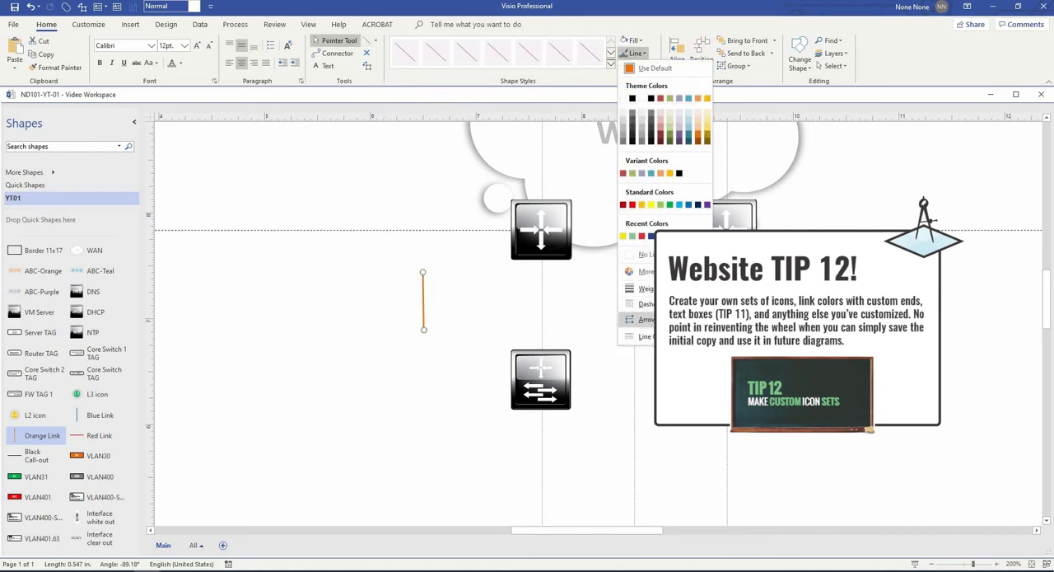
pyautogui.moveTo(646, 320)
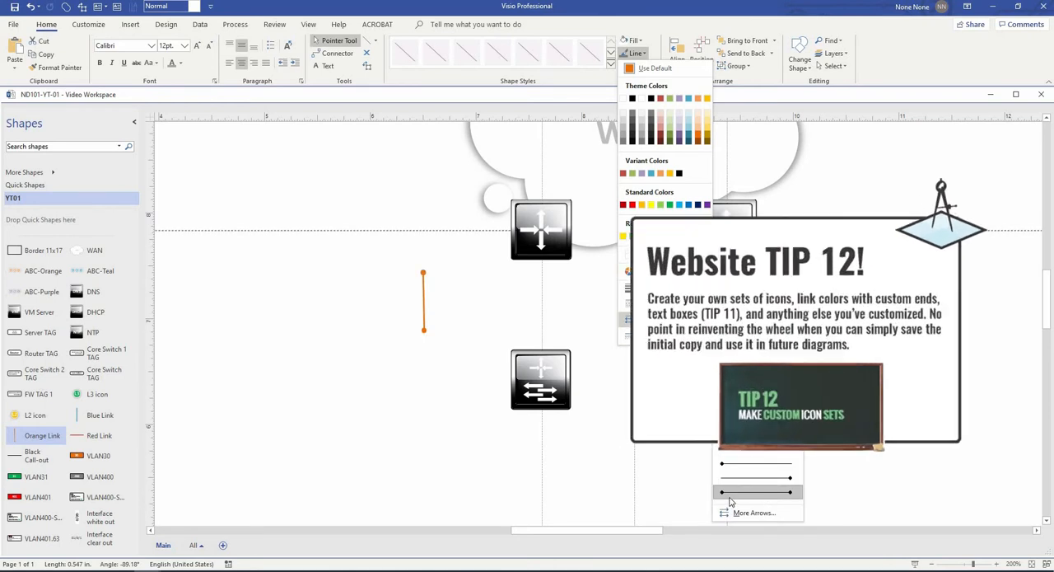
pyautogui.click(448, 293)
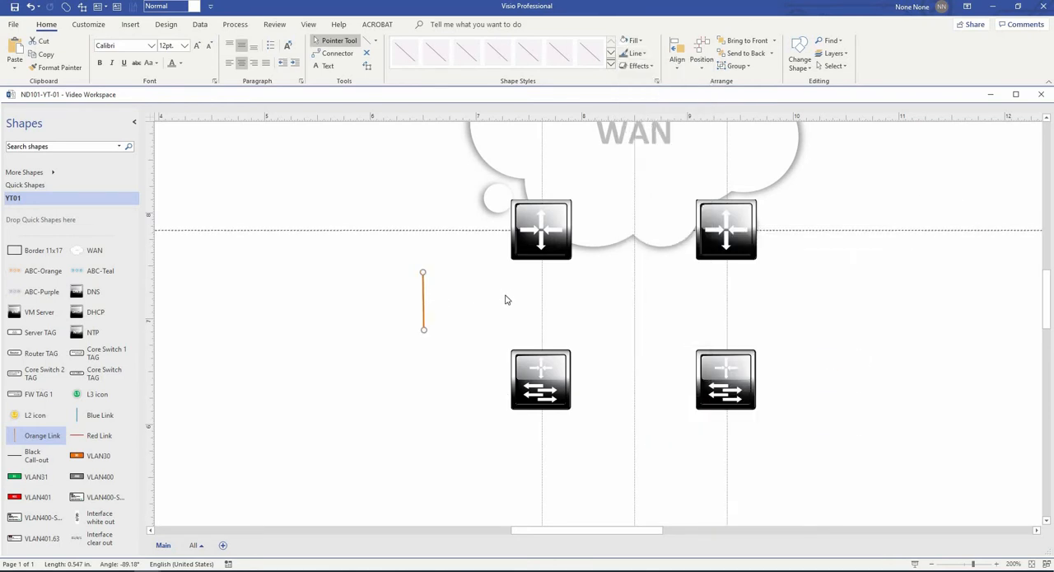
# - Connect the orange link from the underside of the left upper router to the top centre of the right core switch
pyautogui.scroll(3, 498, 298)
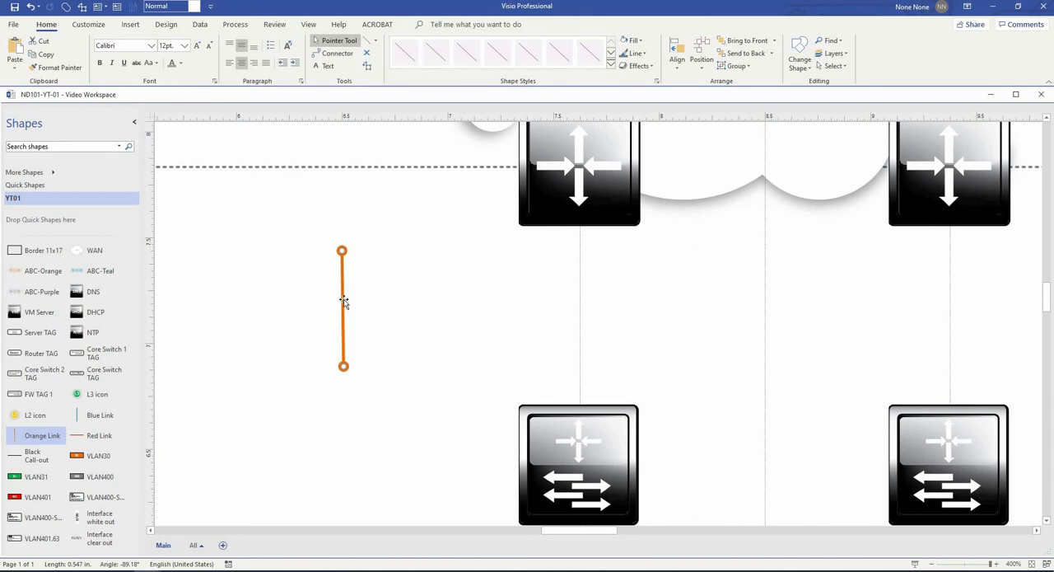
pyautogui.moveTo(343, 302); pyautogui.dragTo(610, 278)
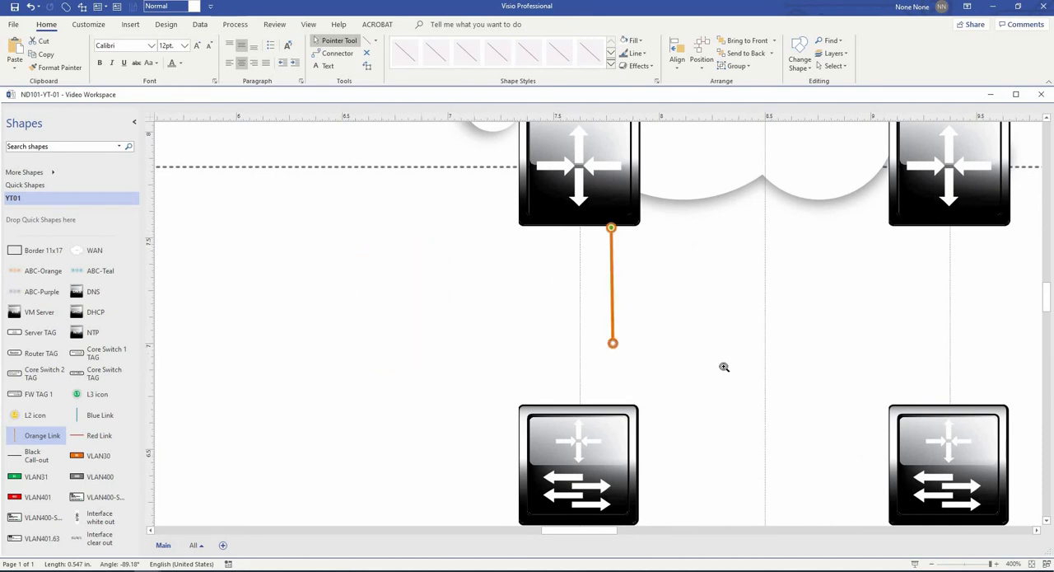
pyautogui.moveTo(586, 316); pyautogui.dragTo(432, 234)
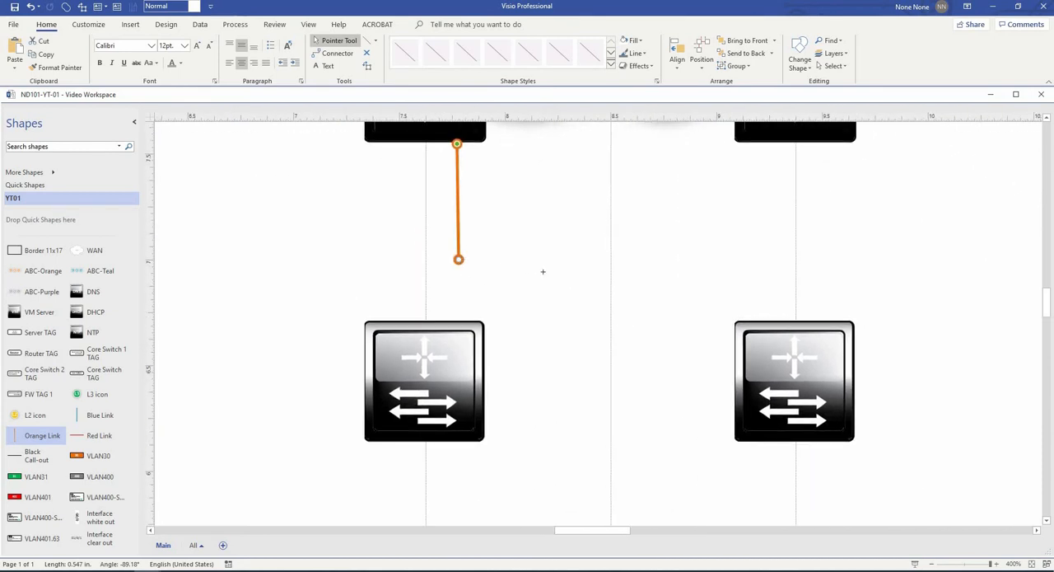
pyautogui.moveTo(543, 271); pyautogui.dragTo(795, 321)
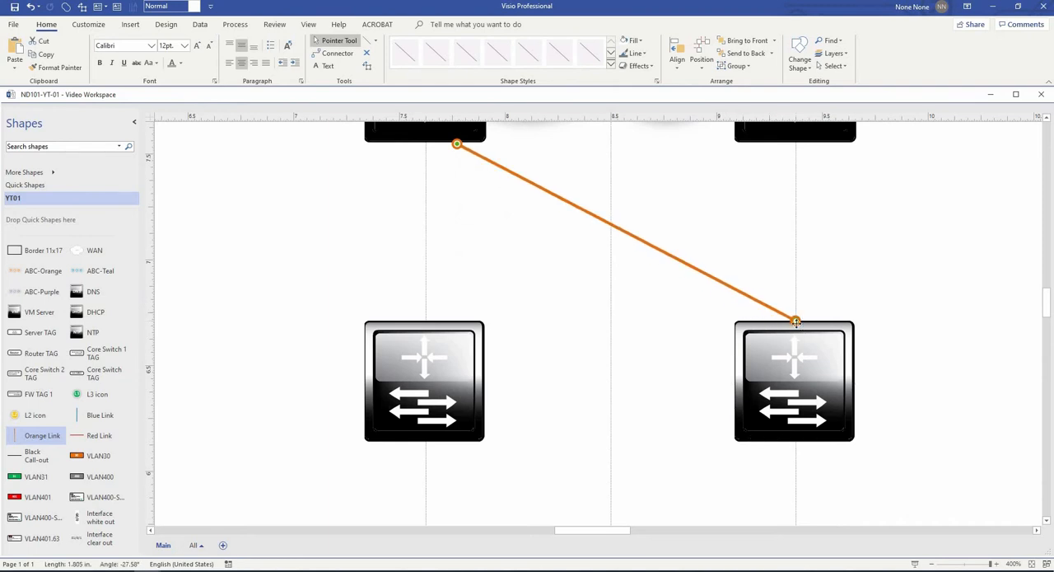
pyautogui.click(842, 281)
# - Duplicate the diagonal orange link and connect the copy vertically between the left upper router and the left core switch
pyautogui.scroll(-1, 717, 282)
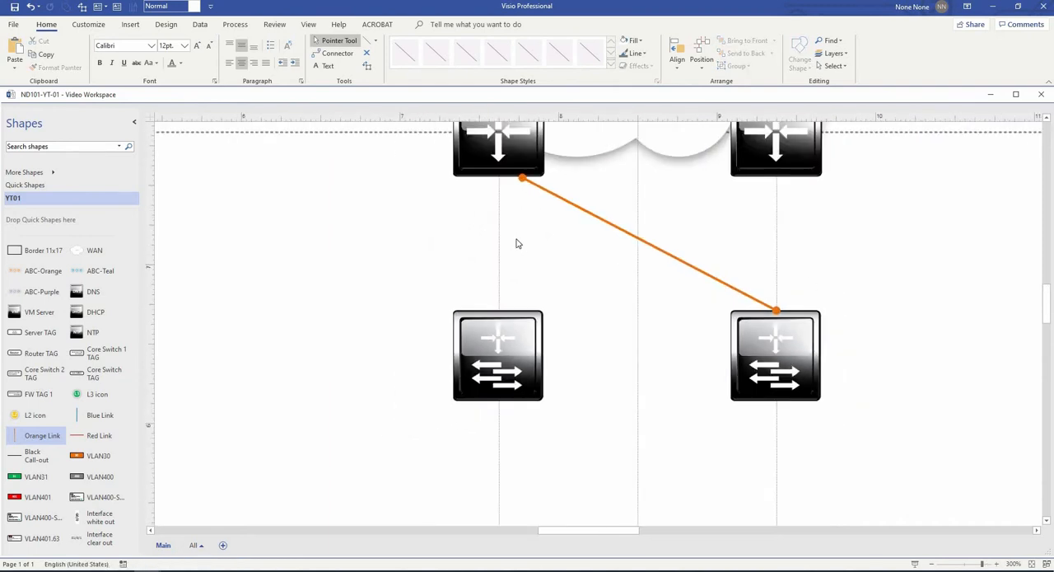
pyautogui.moveTo(591, 219); pyautogui.dragTo(570, 212)
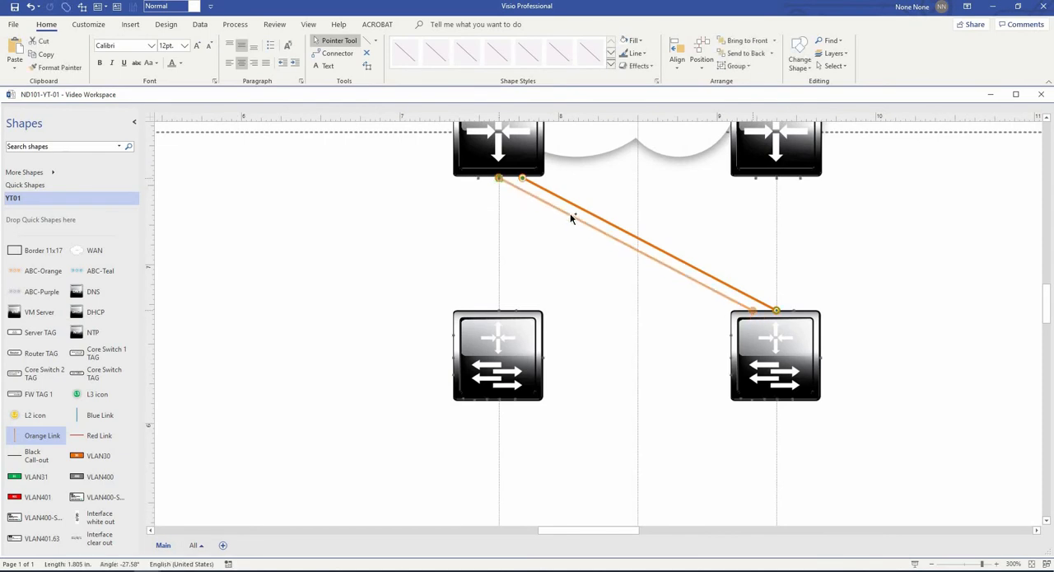
pyautogui.moveTo(754, 309); pyautogui.dragTo(499, 310)
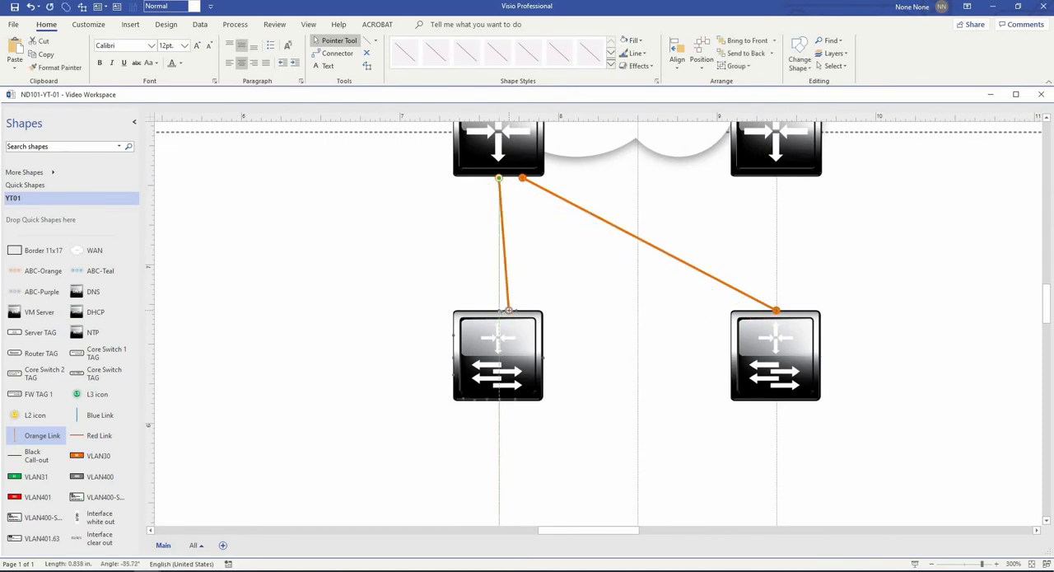
pyautogui.click(515, 265)
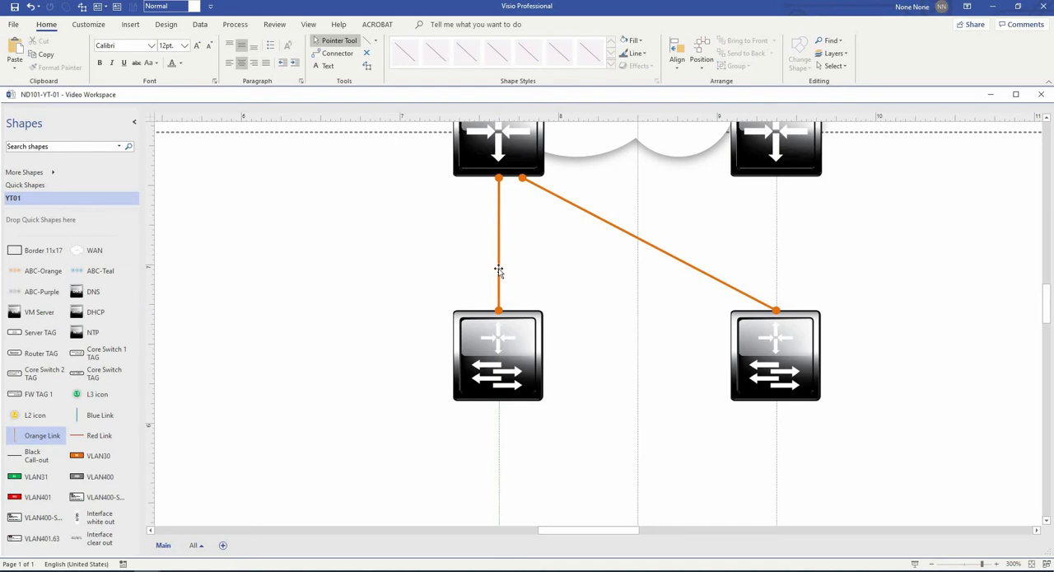
# - Duplicate the vertical orange link and connect the copy diagonally from the right upper router to the left core switch
pyautogui.click(498, 270)
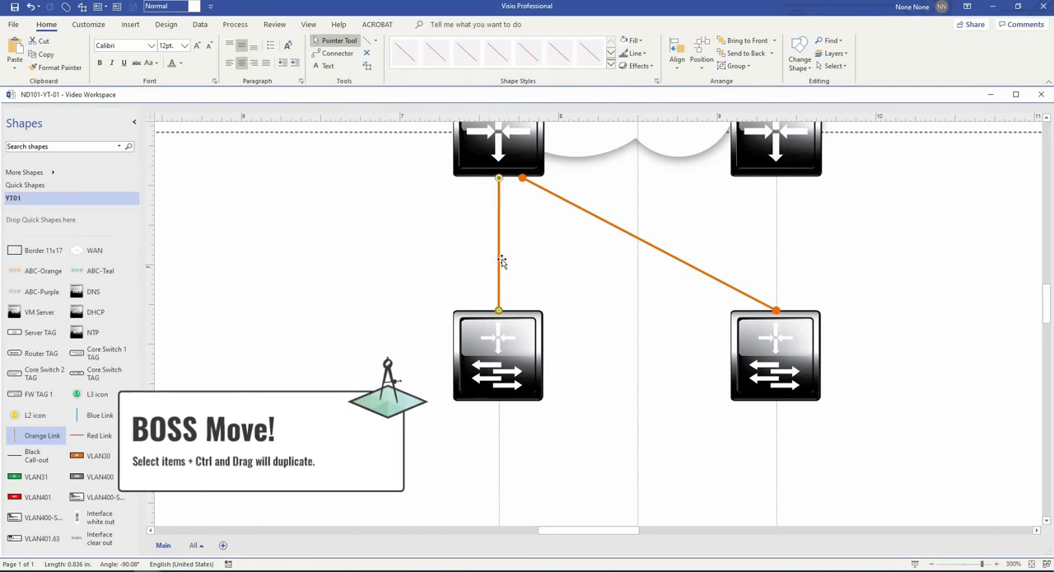
pyautogui.moveTo(503, 261); pyautogui.dragTo(599, 299)
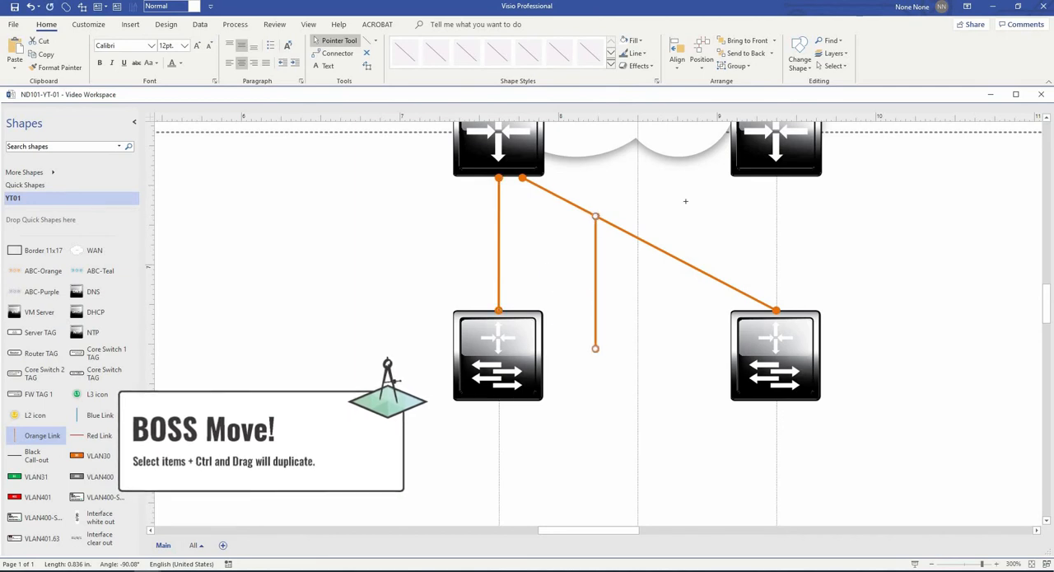
pyautogui.moveTo(596, 216); pyautogui.dragTo(755, 178)
pyautogui.moveTo(596, 348); pyautogui.dragTo(516, 310)
pyautogui.click(628, 331)
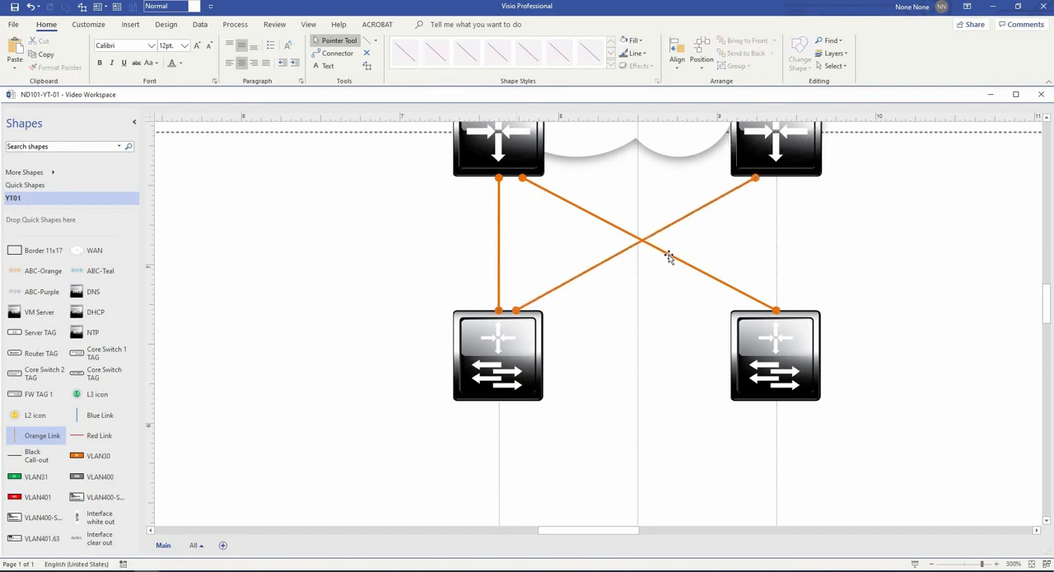
# - Duplicate the vertical link between the right router and right core switch, and shift the diagonal link's lower end left of it
pyautogui.moveTo(496, 238); pyautogui.dragTo(774, 241)
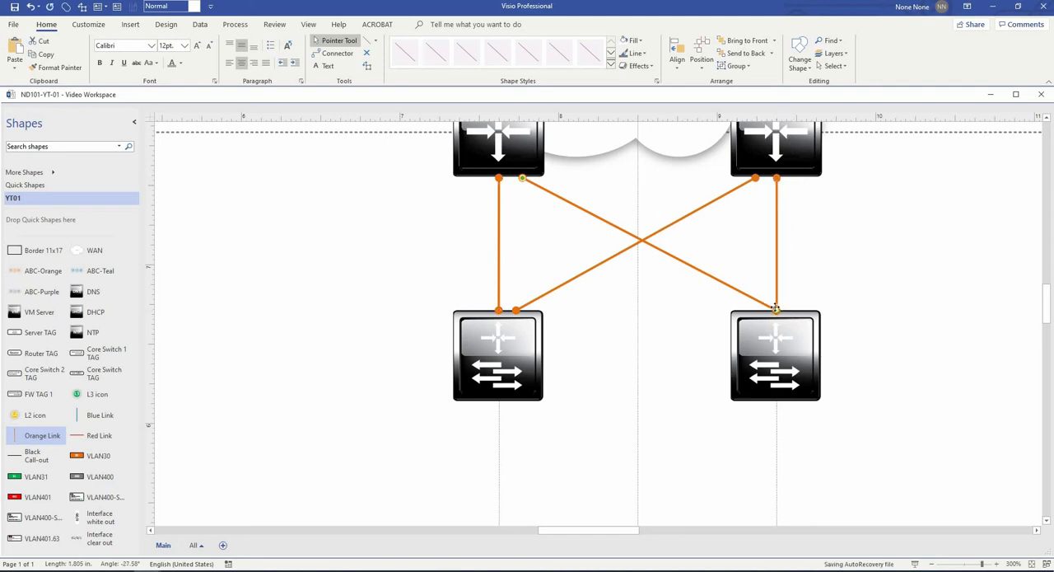
pyautogui.moveTo(777, 310)
pyautogui.mouseDown()
pyautogui.moveTo(747, 310)
pyautogui.moveTo(757, 311)
pyautogui.mouseUp()
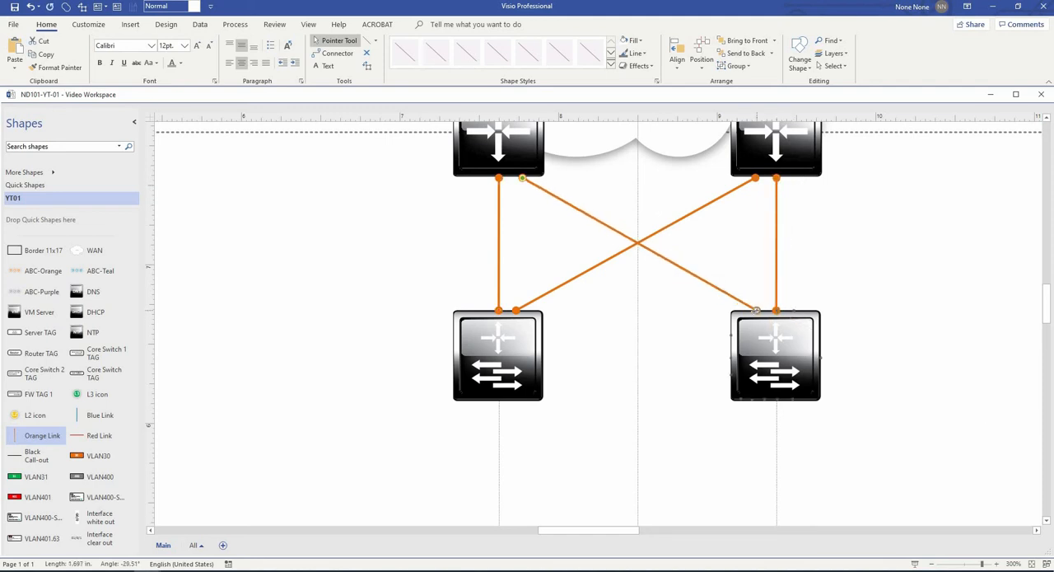
pyautogui.click(867, 352)
# - Connect the two core switches with a horizontal orange link between their facing sides
pyautogui.keyDown('ctrl'); pyautogui.keyDown('shift'); pyautogui.rightClick(638, 394); pyautogui.keyUp('shift'); pyautogui.keyUp('ctrl')
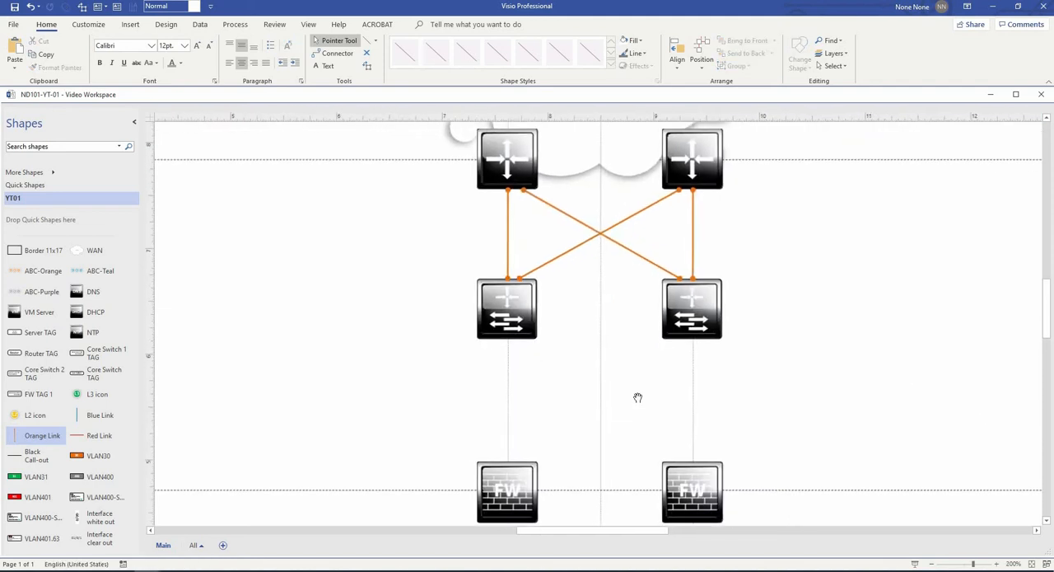
pyautogui.keyDown('ctrl'); pyautogui.keyDown('shift'); pyautogui.click(577, 288); pyautogui.keyUp('shift'); pyautogui.keyUp('ctrl')
pyautogui.moveTo(502, 298); pyautogui.dragTo(692, 302)
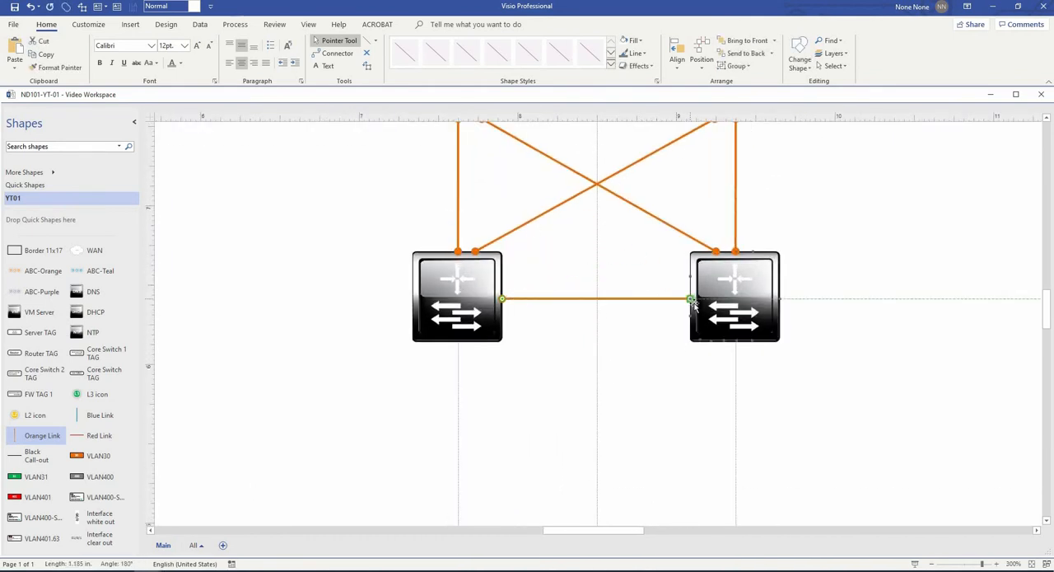
pyautogui.click(677, 435)
# - Duplicate the horizontal core link and connect the copy vertically from the left core switch to the left firewall
pyautogui.scroll(-2, 676, 434)
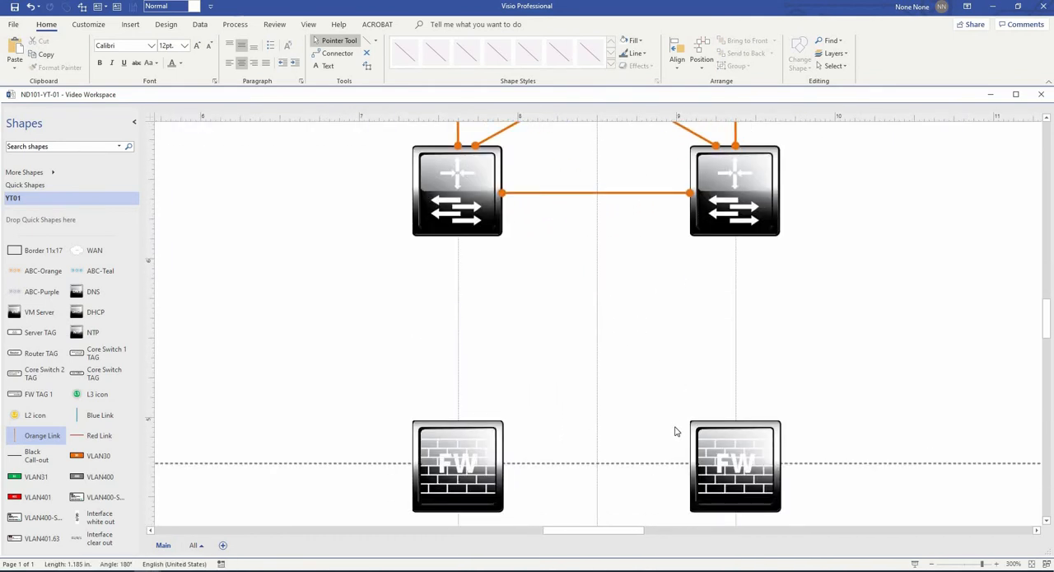
pyautogui.click(572, 195)
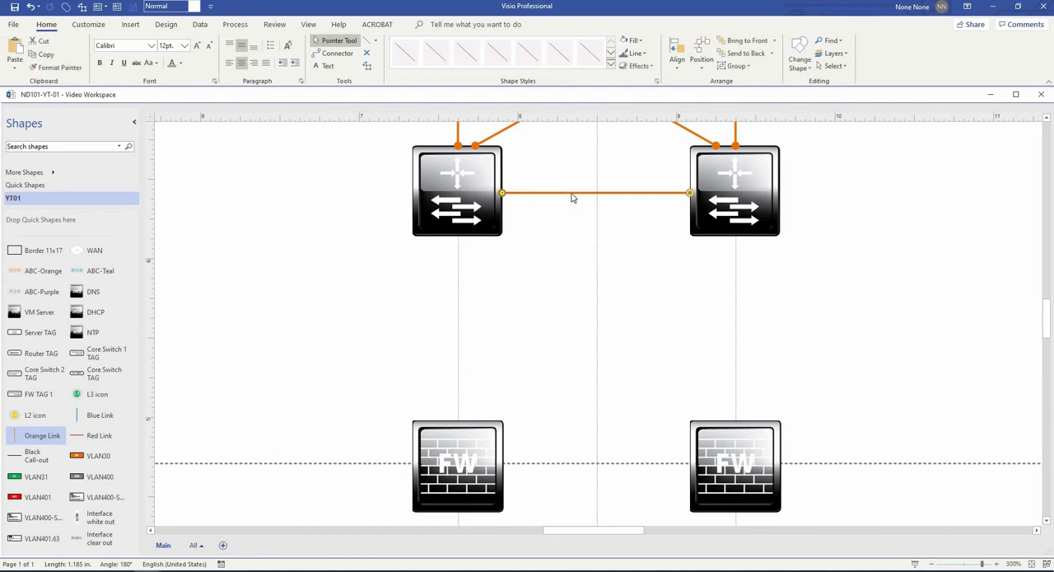
pyautogui.keyDown('ctrl'); pyautogui.moveTo(499, 231); pyautogui.dragTo(496, 231); pyautogui.keyUp('ctrl')
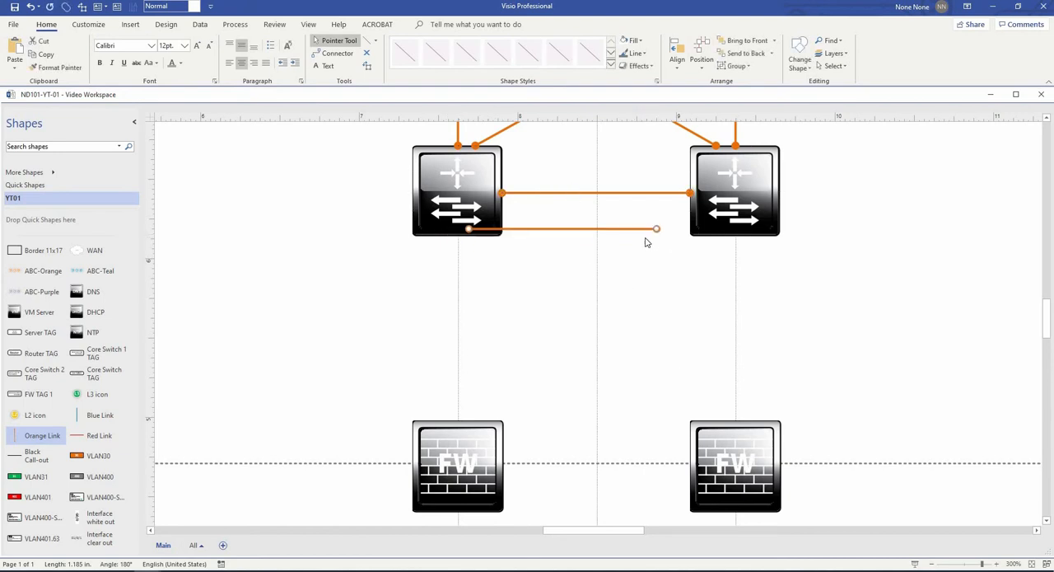
pyautogui.moveTo(654, 230); pyautogui.dragTo(468, 420)
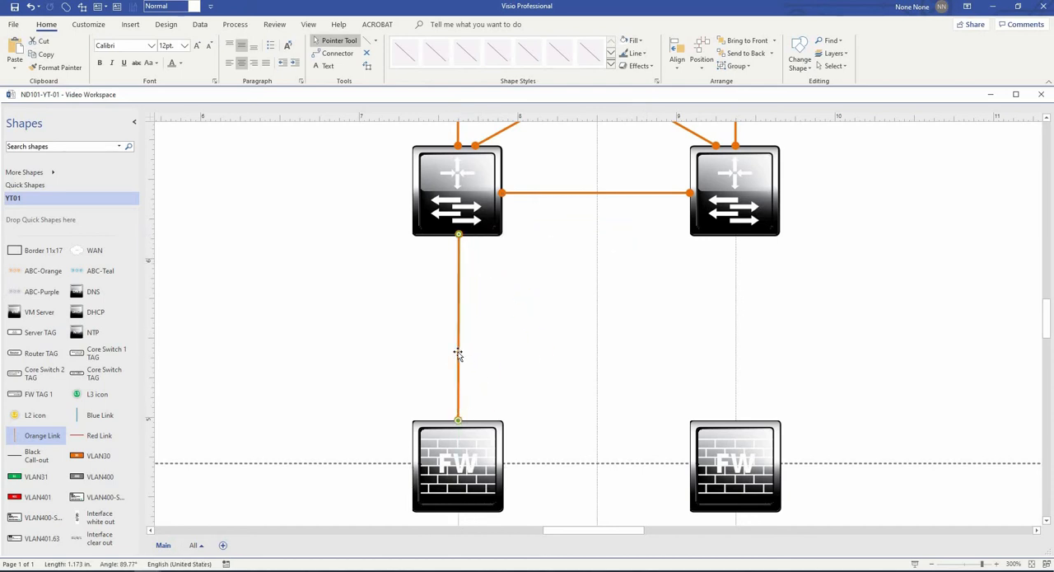
# - Duplicate the vertical orange link between the right core switch and right firewall, and connect the two firewalls with a horizontal Red Link
pyautogui.keyDown('ctrl'); pyautogui.moveTo(575, 356); pyautogui.dragTo(741, 365); pyautogui.keyUp('ctrl')
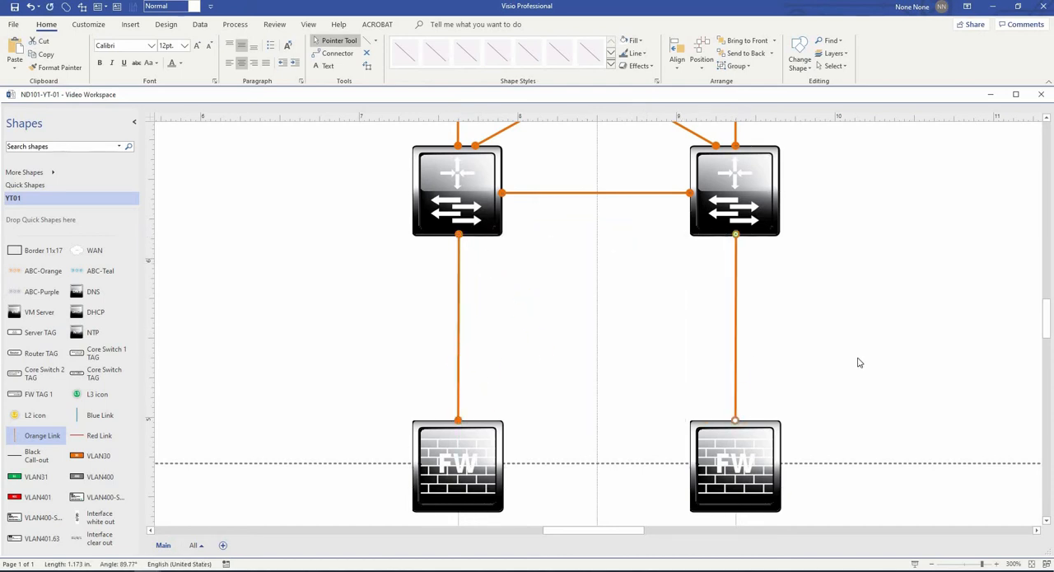
pyautogui.scroll(-3, 859, 392)
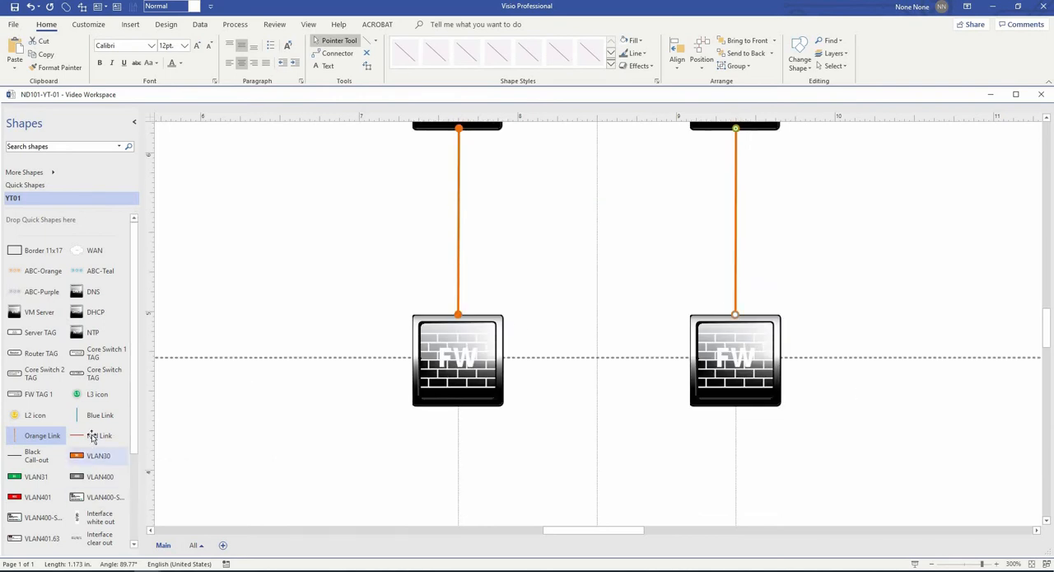
pyautogui.moveTo(97, 435); pyautogui.dragTo(605, 365)
pyautogui.click(639, 434)
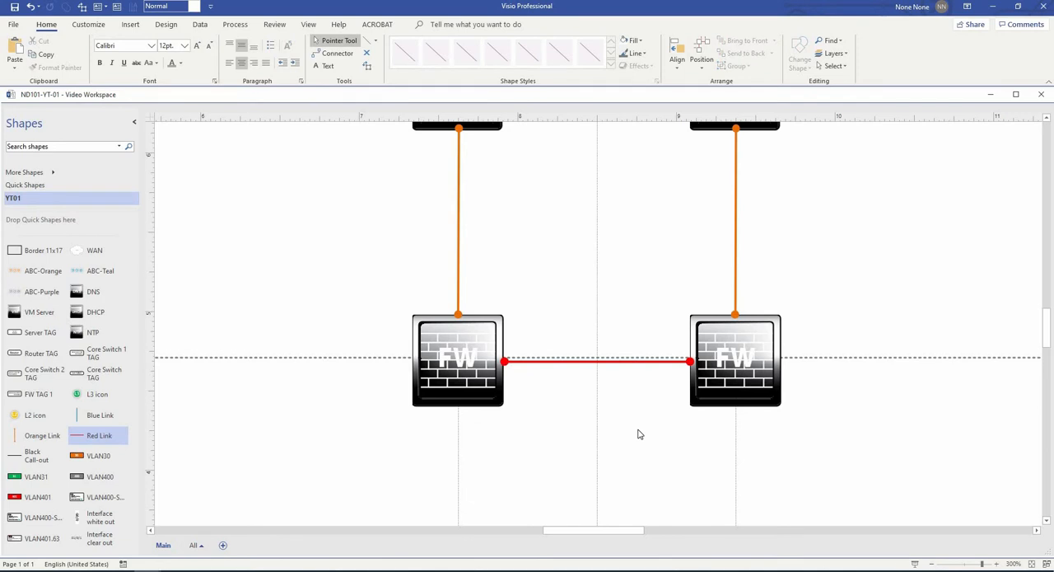
# - Connect the left firewall to the small switch below it with an Orange Link, and duplicate that link for the right firewall and switch
pyautogui.scroll(-3, 622, 463)
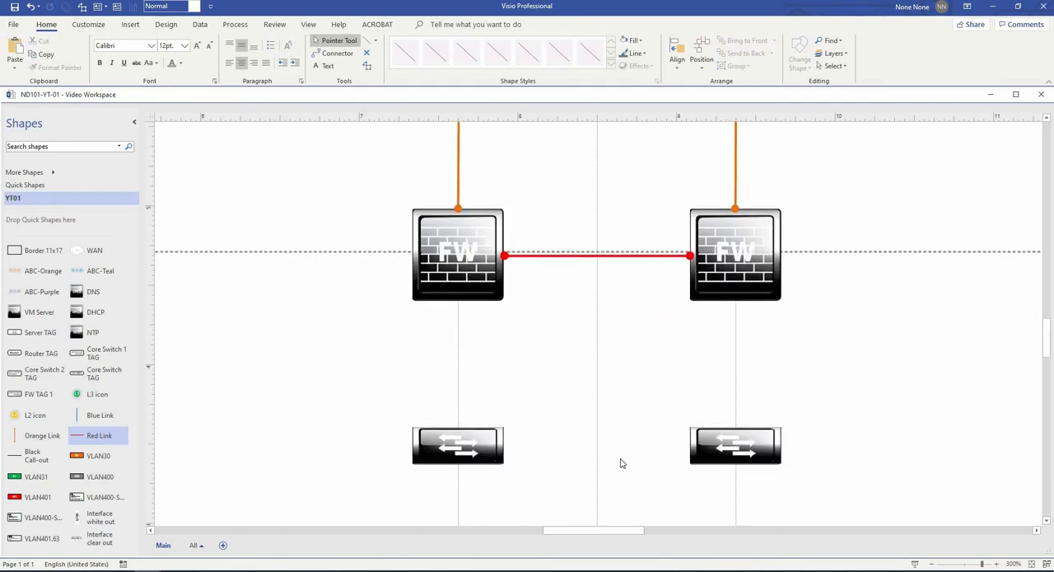
pyautogui.moveTo(33, 436); pyautogui.dragTo(458, 392)
pyautogui.moveTo(459, 341); pyautogui.dragTo(742, 346)
# - Connect the two small switches below the firewalls with a horizontal orange link between their facing sides
pyautogui.scroll(-2, 767, 325)
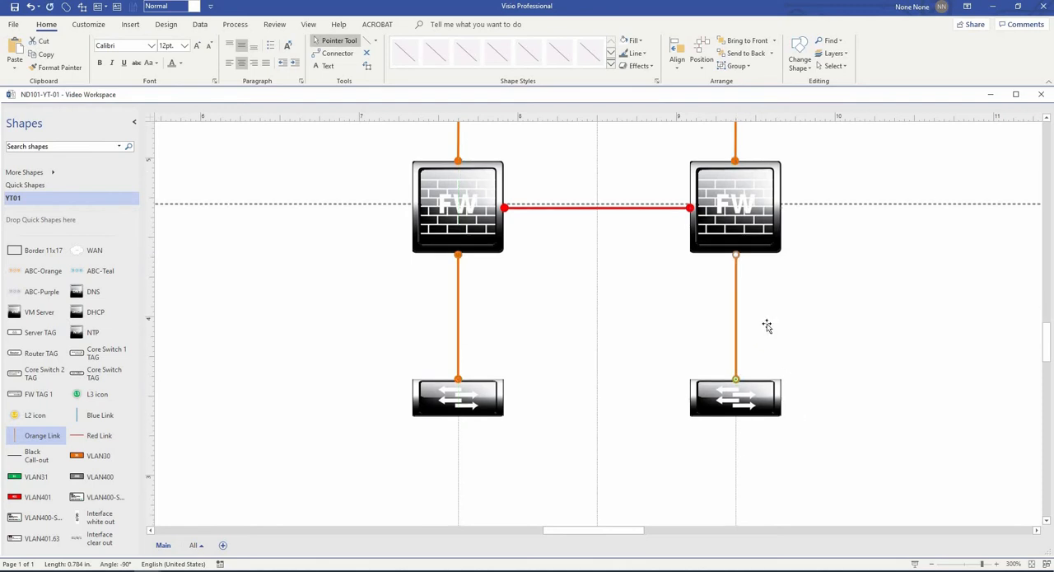
pyautogui.moveTo(517, 398); pyautogui.dragTo(503, 396)
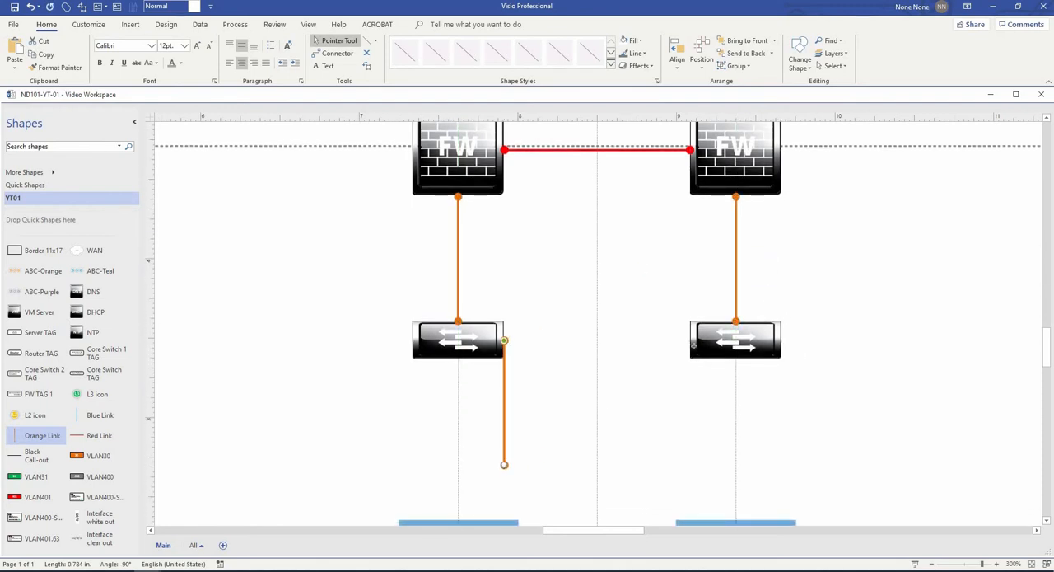
pyautogui.moveTo(694, 345); pyautogui.dragTo(690, 339)
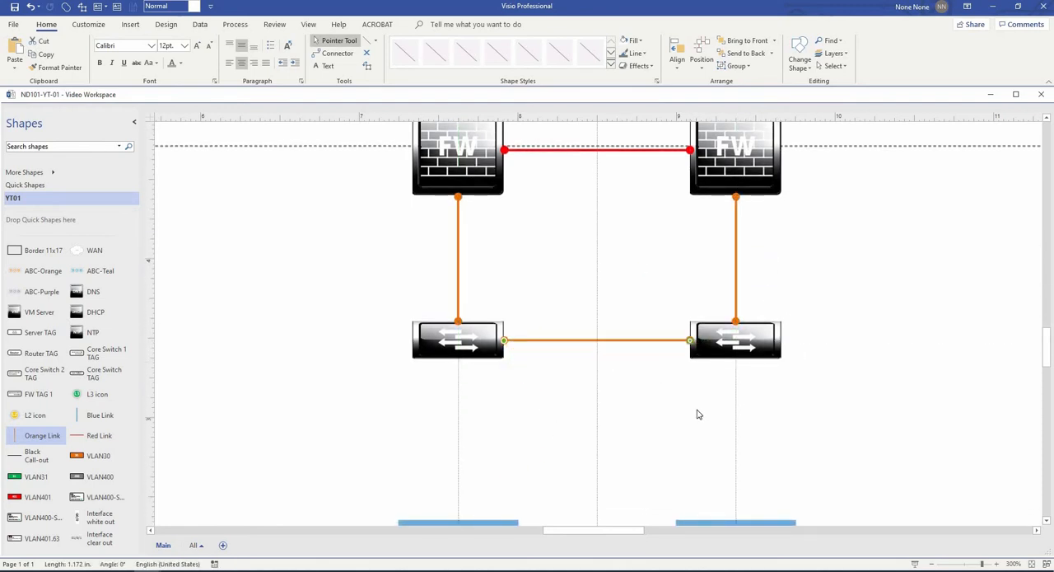
pyautogui.scroll(-2, 697, 414)
pyautogui.scroll(-3, 535, 253)
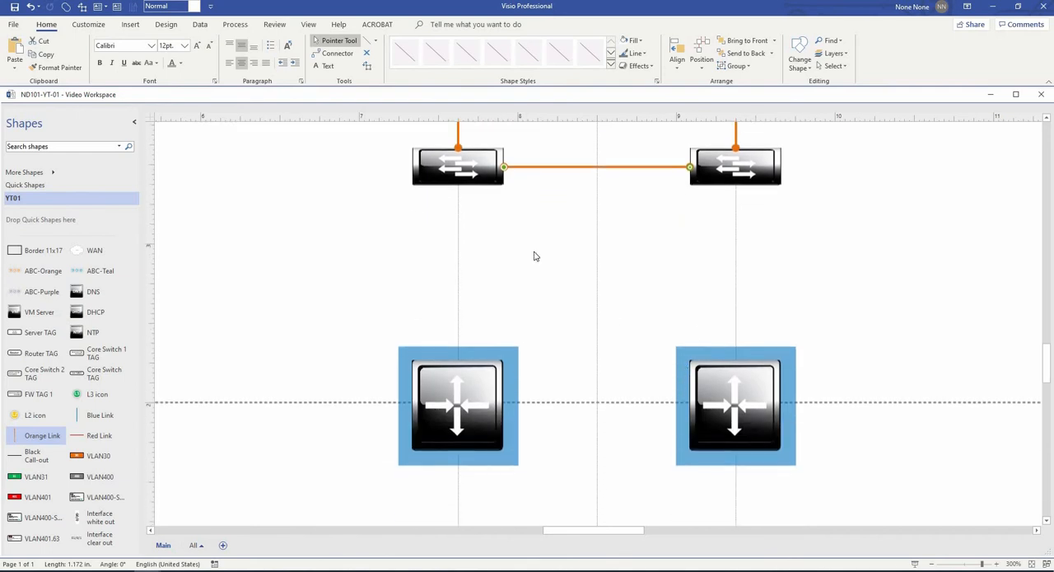
pyautogui.press('Escape')
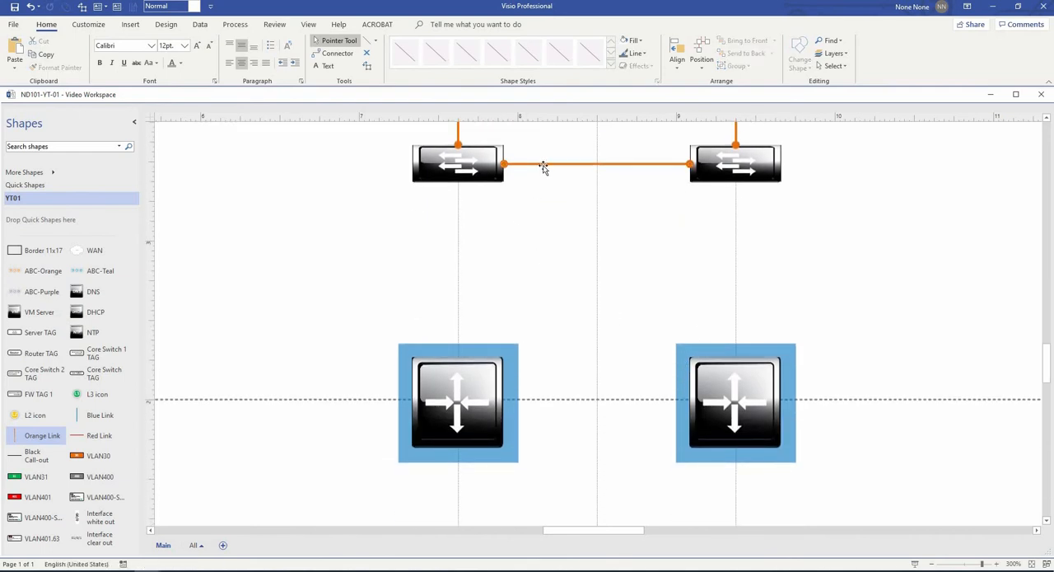
# - Connect the left small switch to the blue-backed router below with a Blue Link, and duplicate the link for the right pair
pyautogui.click(95, 416)
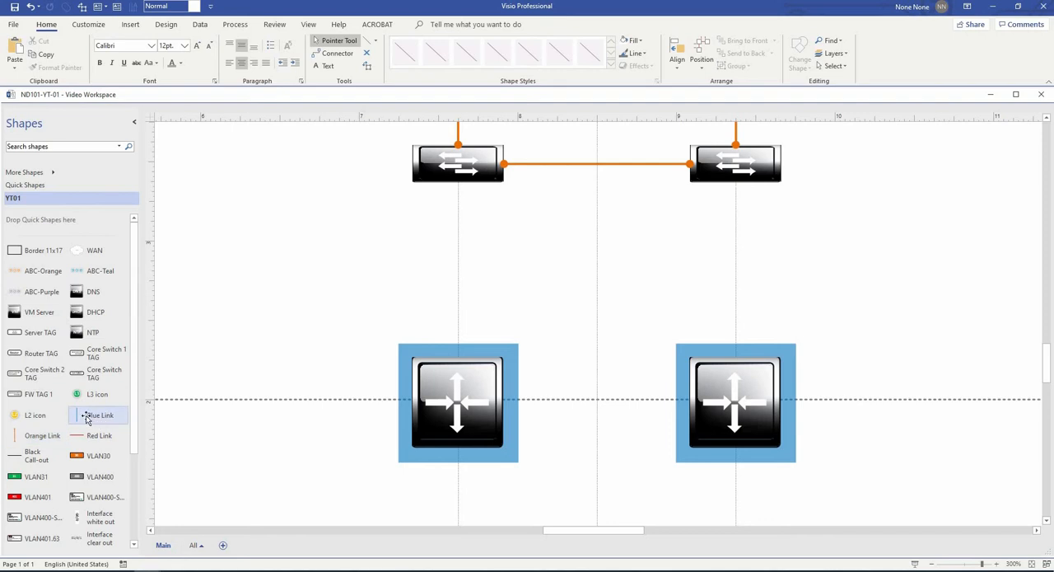
pyautogui.moveTo(427, 275); pyautogui.dragTo(456, 298)
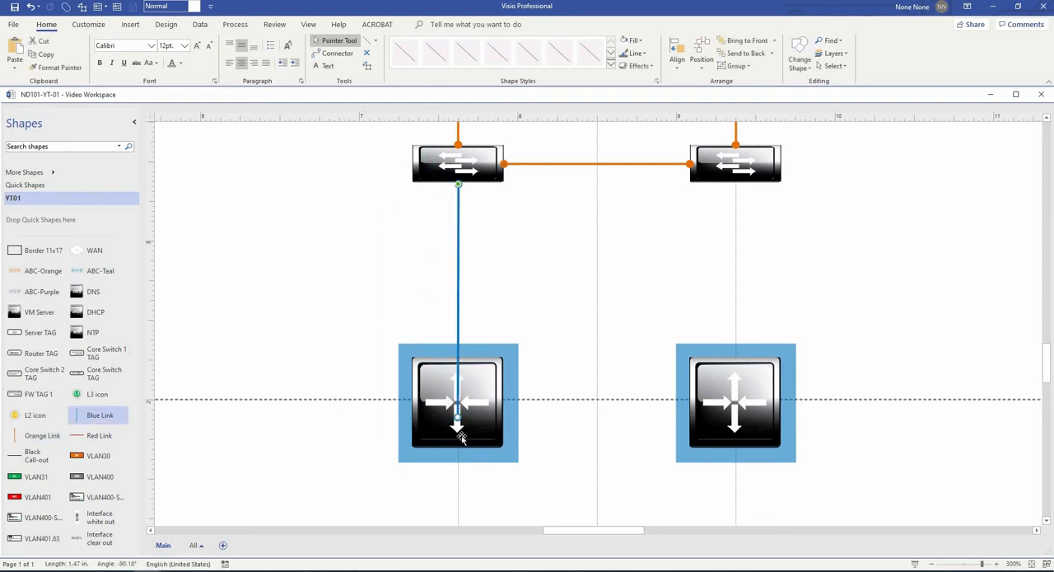
pyautogui.moveTo(458, 420); pyautogui.dragTo(458, 358)
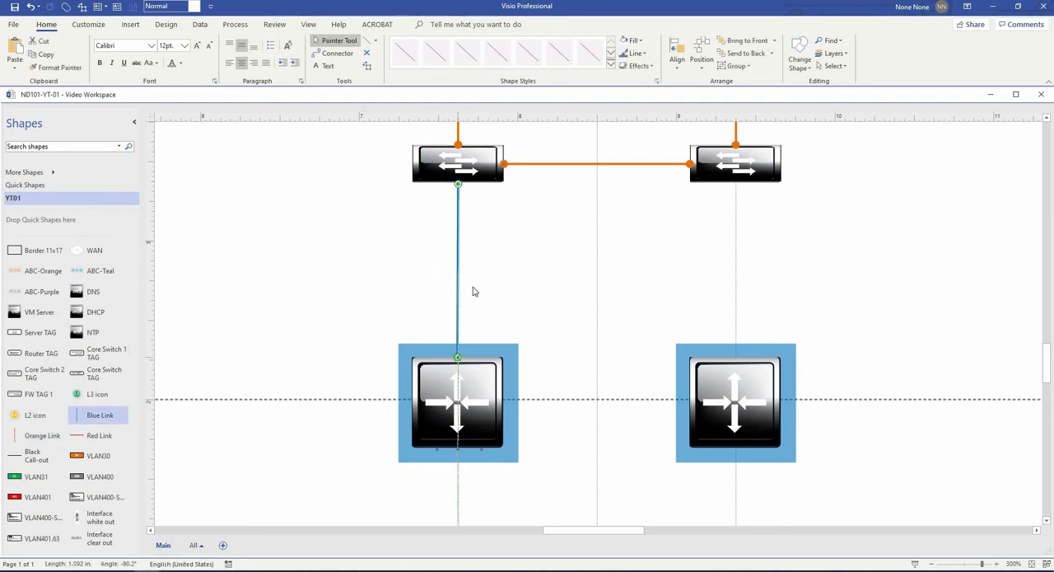
pyautogui.moveTo(458, 293); pyautogui.dragTo(736, 283)
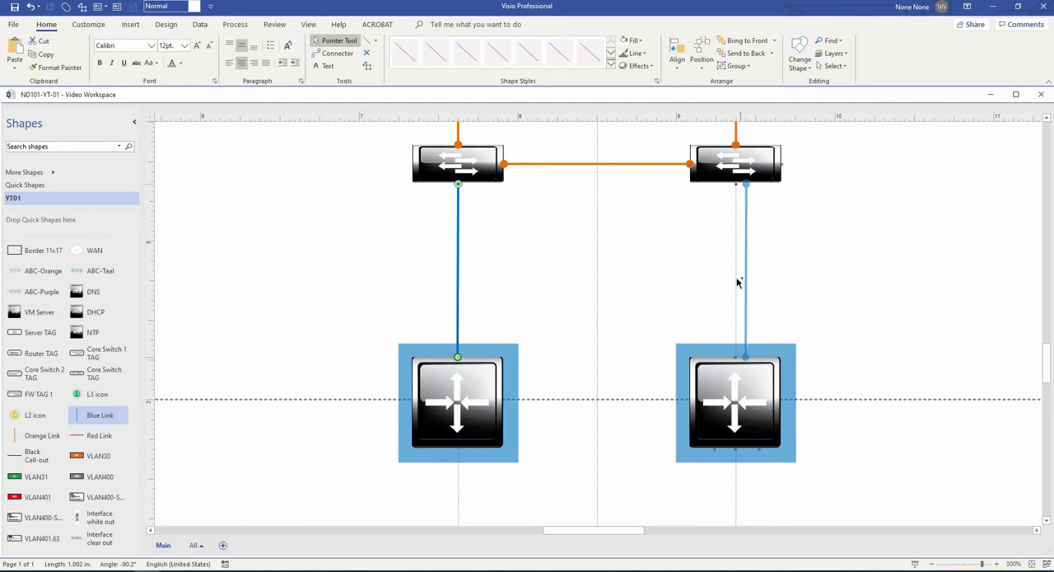
pyautogui.click(898, 313)
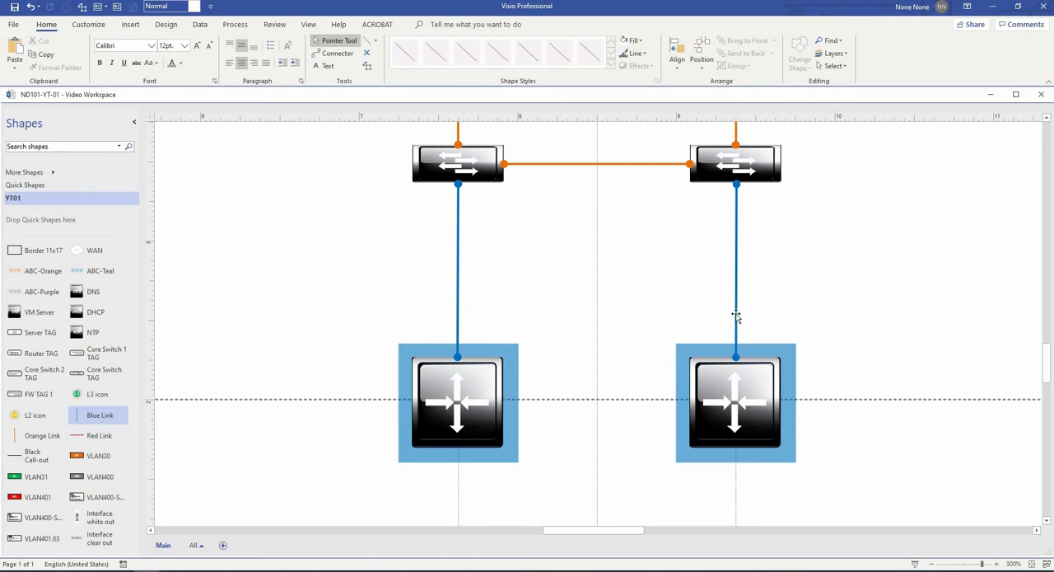
# - Move both blue-backed routers together slightly upward from their dotted row line, keeping them on the vertical guides
pyautogui.keyDown('ctrl'); pyautogui.keyDown('shift'); pyautogui.rightClick(662, 325); pyautogui.keyUp('shift'); pyautogui.keyUp('ctrl')
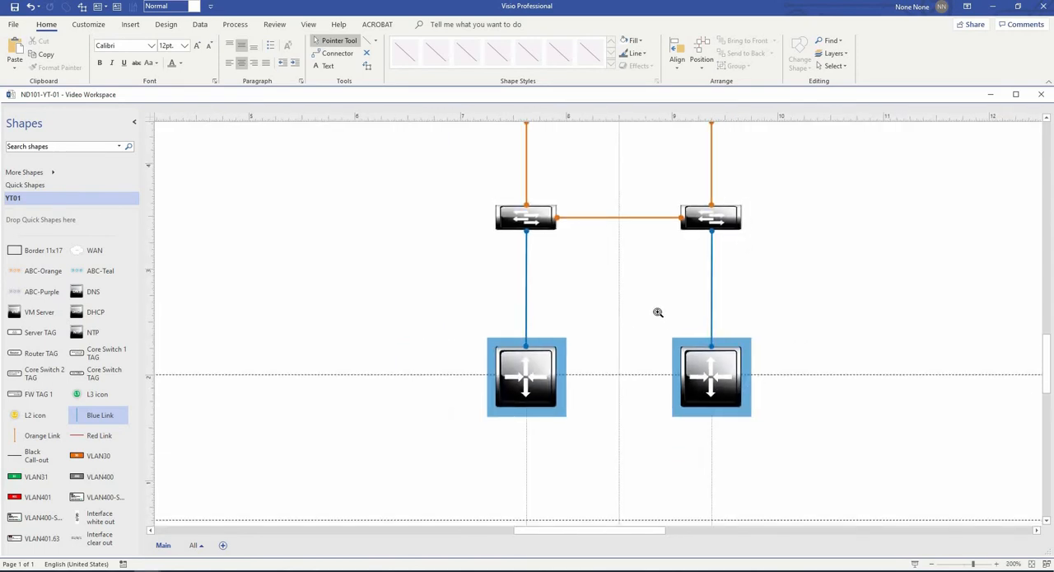
pyautogui.keyDown('ctrl'); pyautogui.keyDown('shift'); pyautogui.rightClick(699, 359); pyautogui.keyUp('shift'); pyautogui.keyUp('ctrl')
pyautogui.keyDown('ctrl'); pyautogui.keyDown('shift'); pyautogui.rightClick(786, 362); pyautogui.keyUp('shift'); pyautogui.keyUp('ctrl')
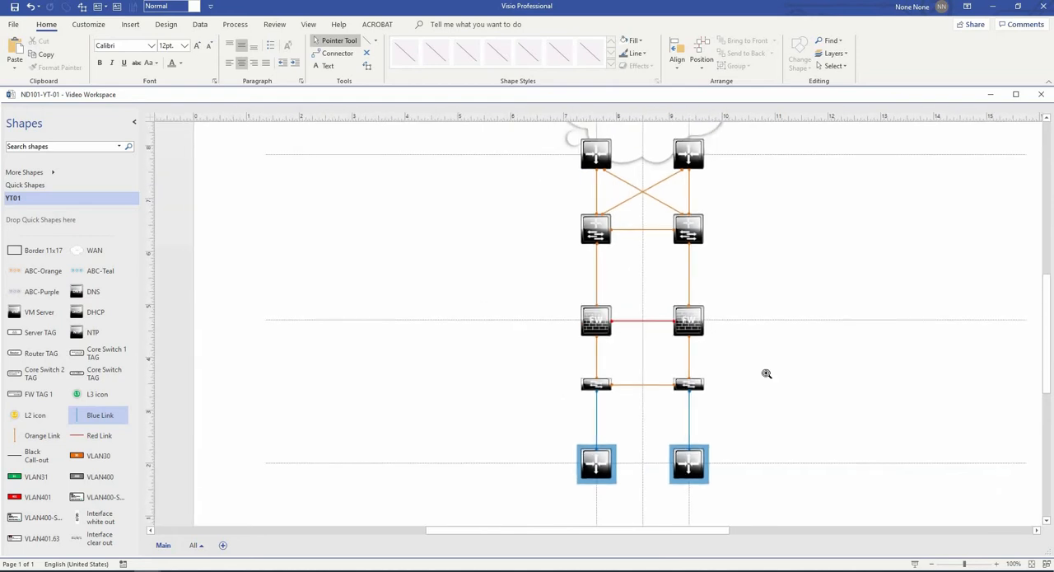
pyautogui.moveTo(767, 256); pyautogui.dragTo(668, 256)
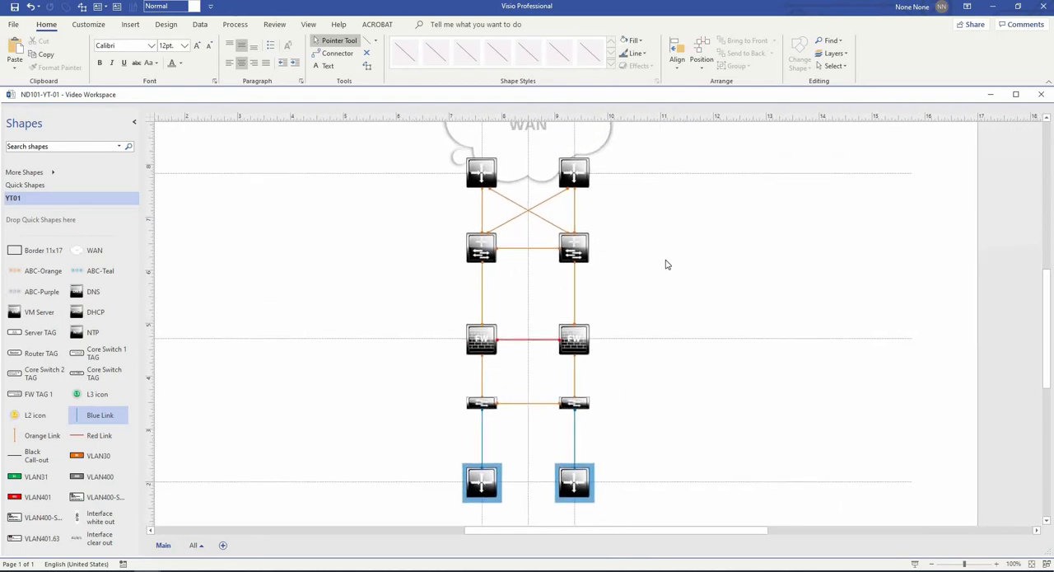
pyautogui.scroll(2, 656, 324)
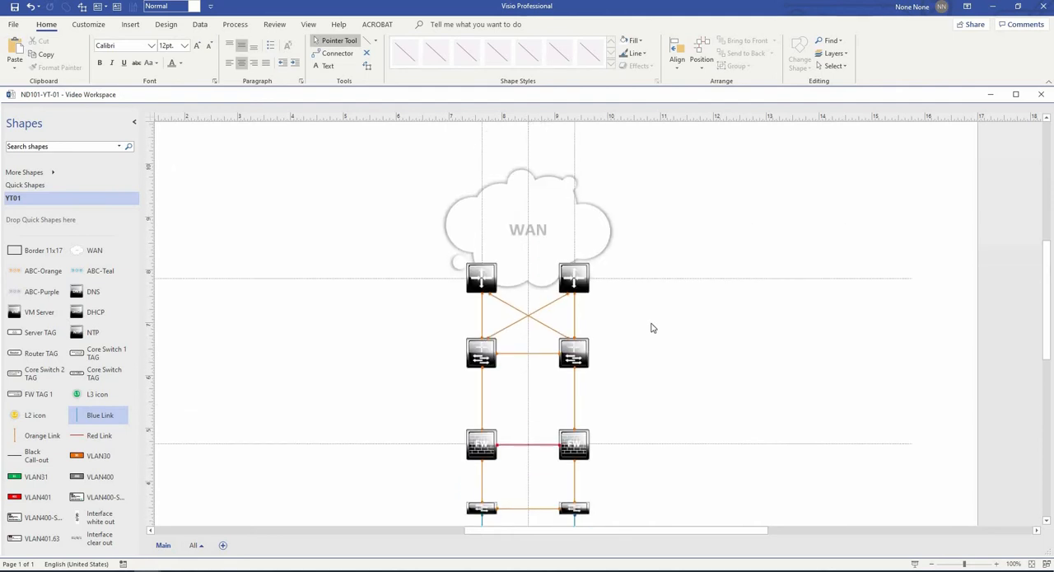
pyautogui.scroll(-5, 652, 327)
pyautogui.moveTo(634, 383); pyautogui.dragTo(429, 290)
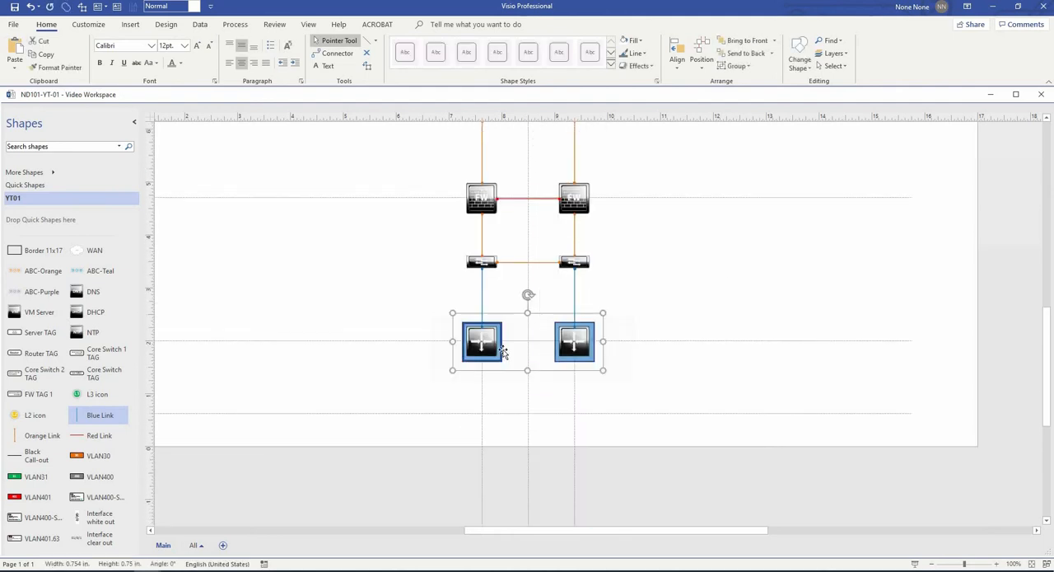
pyautogui.moveTo(483, 329); pyautogui.dragTo(483, 330)
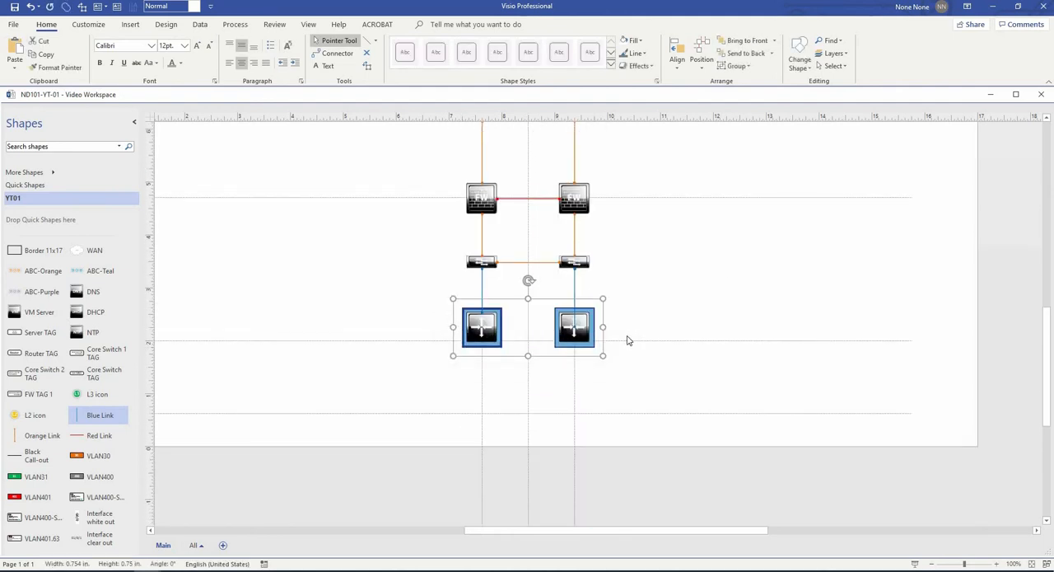
# - Reattach the lower end of the right blue link to the top centre of the right blue-backed router
pyautogui.scroll(5, 559, 329)
pyautogui.click(612, 278)
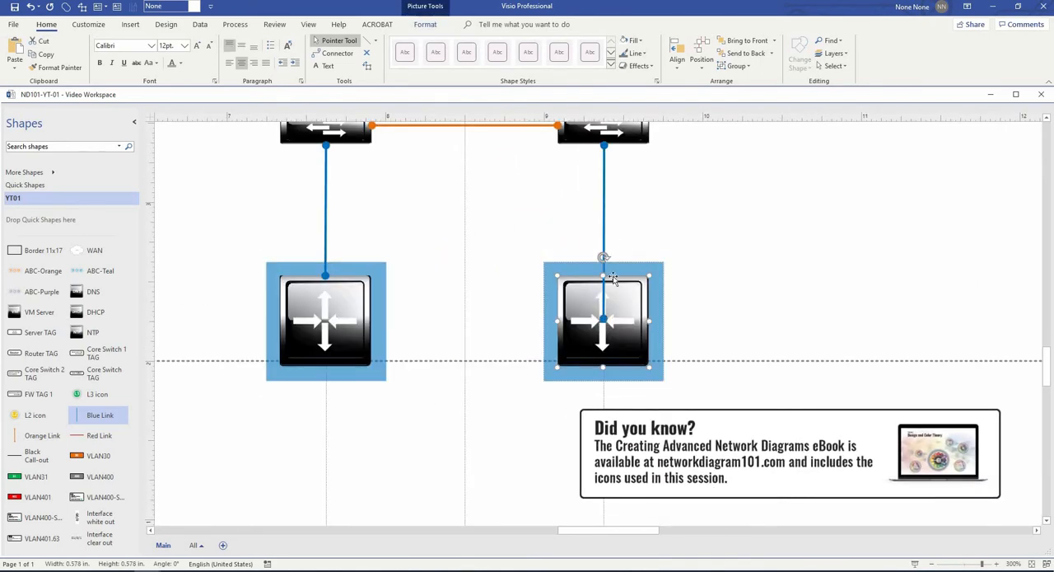
pyautogui.click(605, 240)
pyautogui.moveTo(604, 319); pyautogui.dragTo(603, 275)
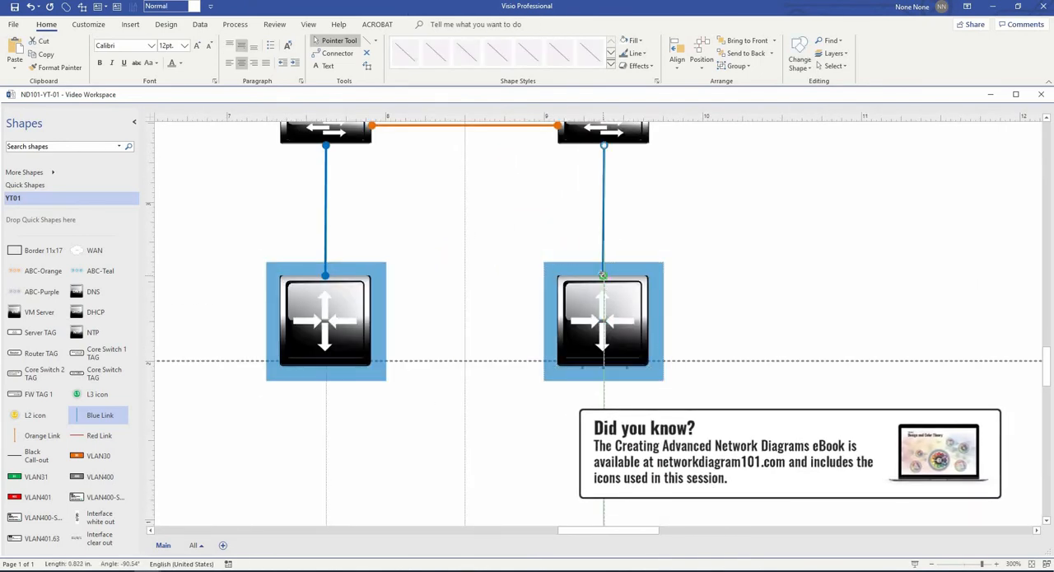
pyautogui.click(710, 221)
# - Review the device pairs and their links from the WAN cloud down to the blue-backed routers
pyautogui.scroll(-3, 710, 221)
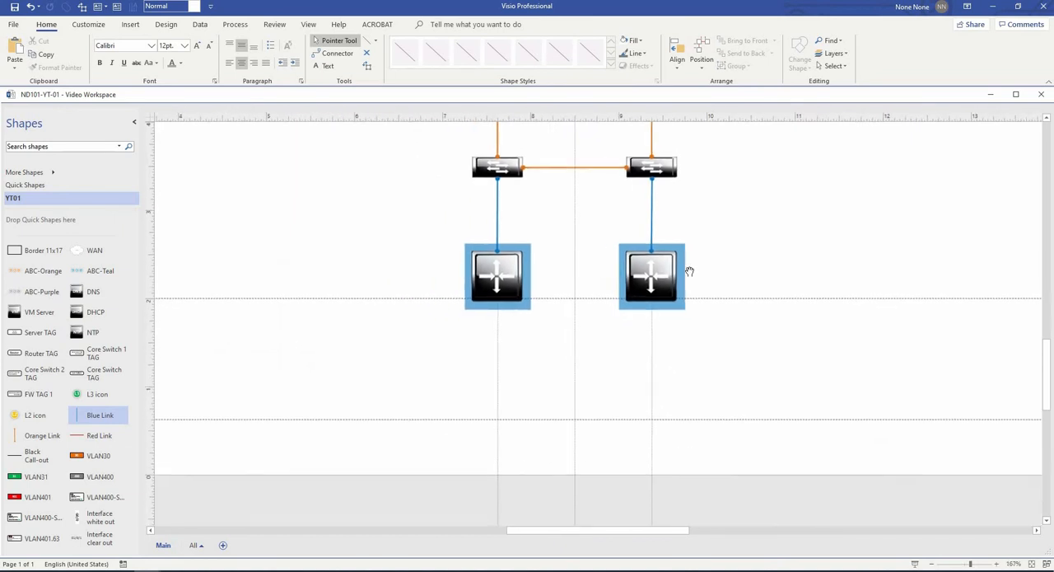
pyautogui.scroll(5, 643, 329)
pyautogui.scroll(-2, 624, 248)
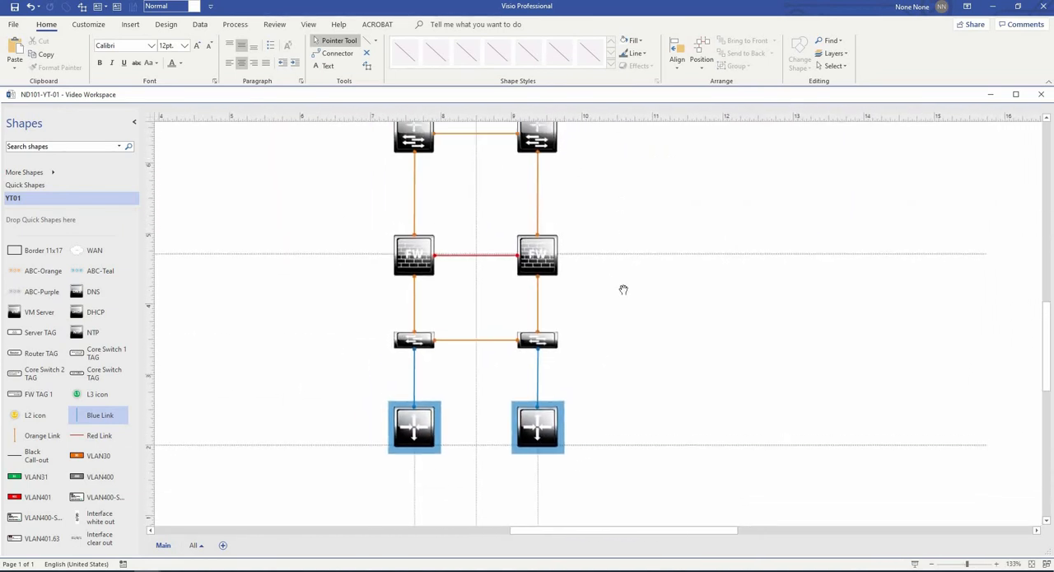
pyautogui.scroll(2, 593, 272)
pyautogui.scroll(-1, 598, 275)
pyautogui.moveTo(630, 249); pyautogui.dragTo(623, 305)
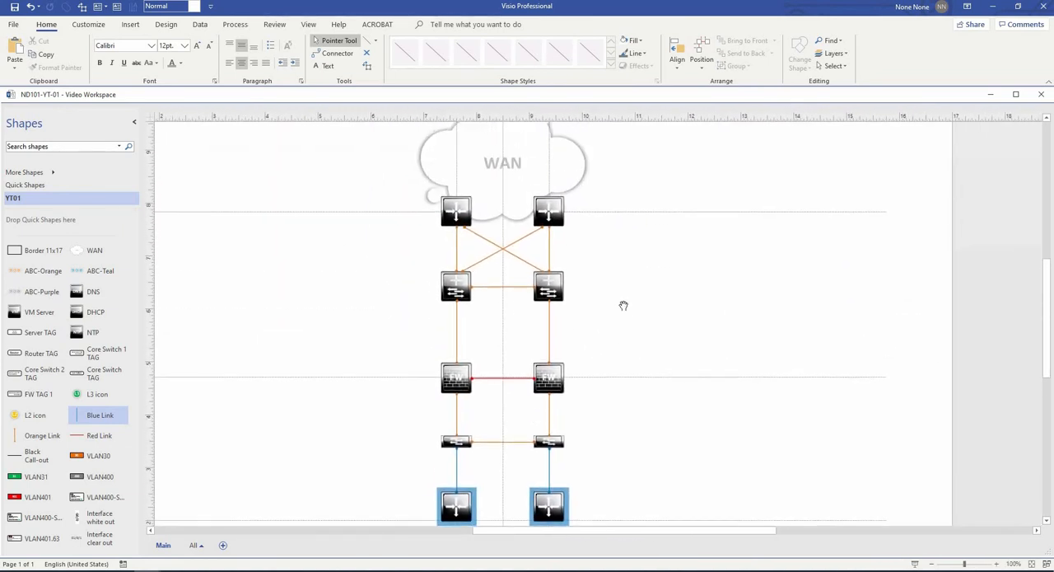
pyautogui.moveTo(655, 437); pyautogui.dragTo(664, 332)
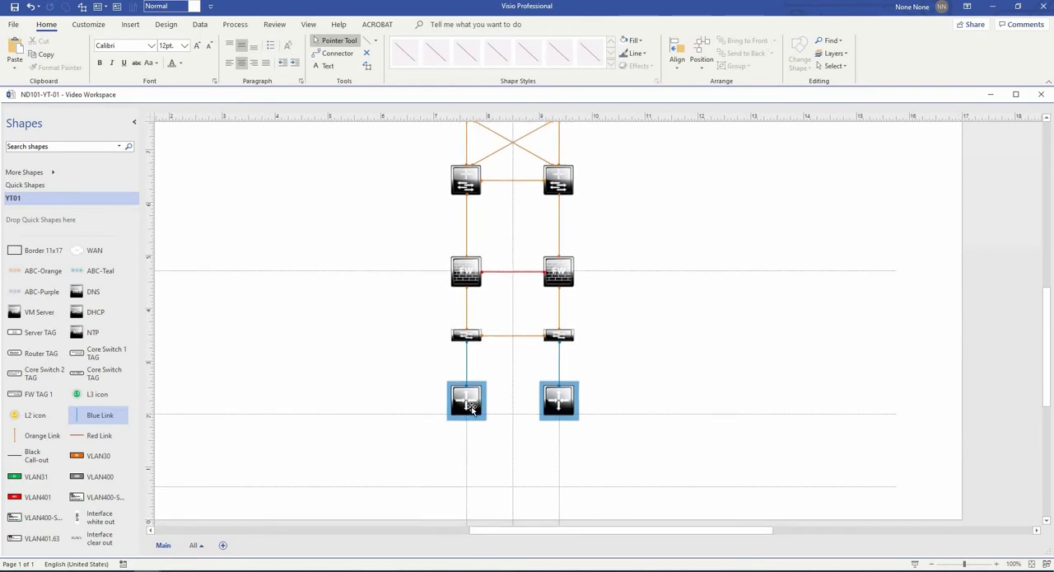
pyautogui.keyDown('ctrl'); pyautogui.keyDown('shift'); pyautogui.click(565, 355); pyautogui.keyUp('shift'); pyautogui.keyUp('ctrl')
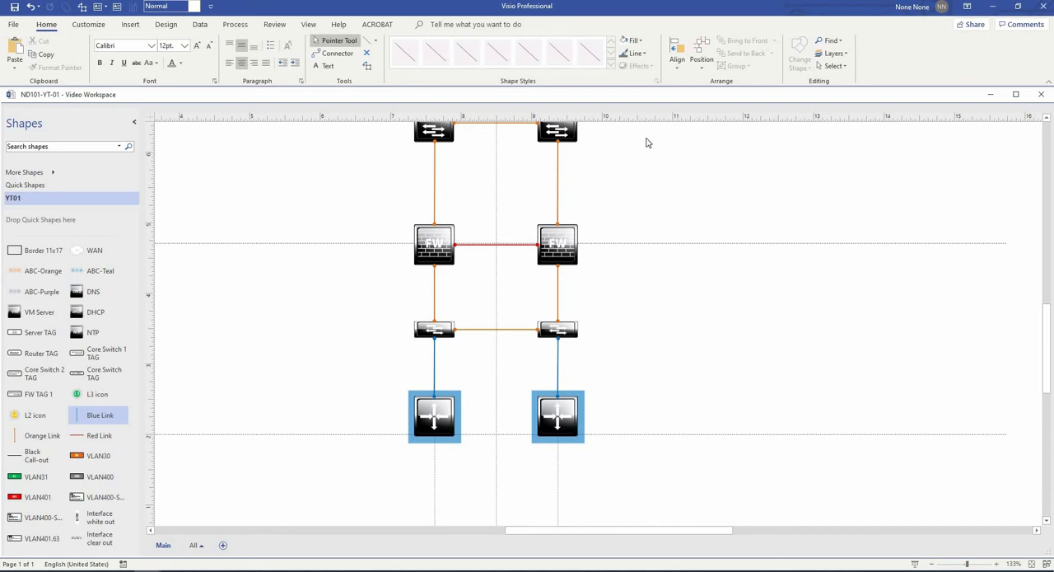
pyautogui.moveTo(631, 206); pyautogui.dragTo(673, 352)
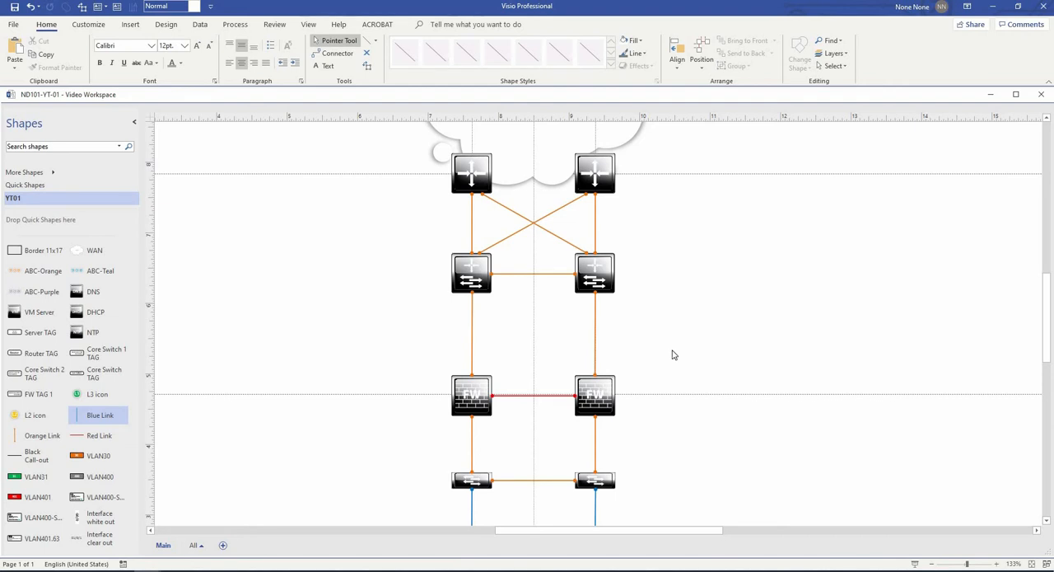
# - Set the text label above the firewall row's dotted line to "Local Network"
pyautogui.keyDown('ctrl'); pyautogui.keyDown('shift'); pyautogui.rightClick(686, 235); pyautogui.keyUp('shift'); pyautogui.keyUp('ctrl')
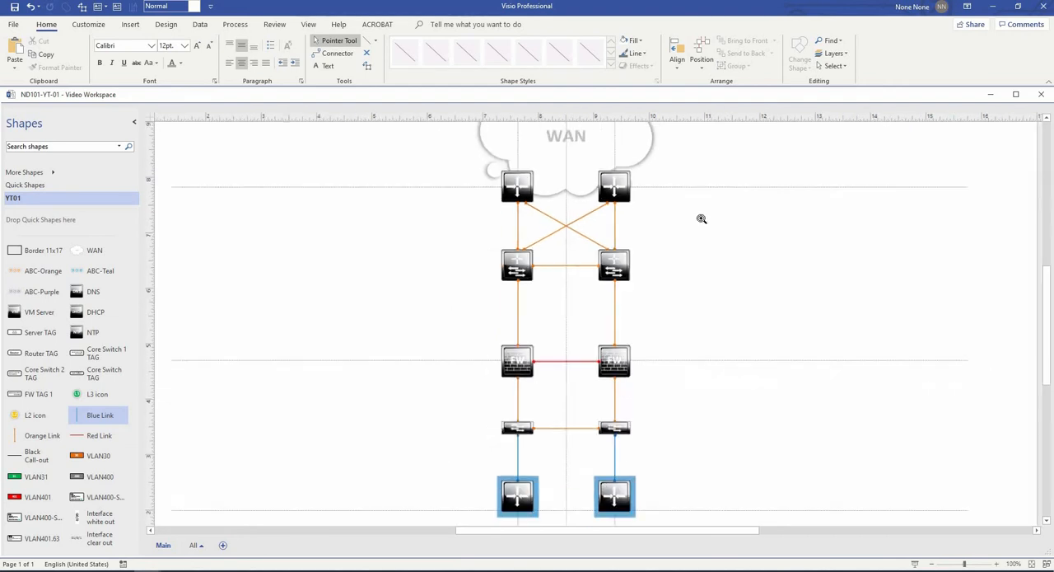
pyautogui.moveTo(680, 282); pyautogui.dragTo(670, 311)
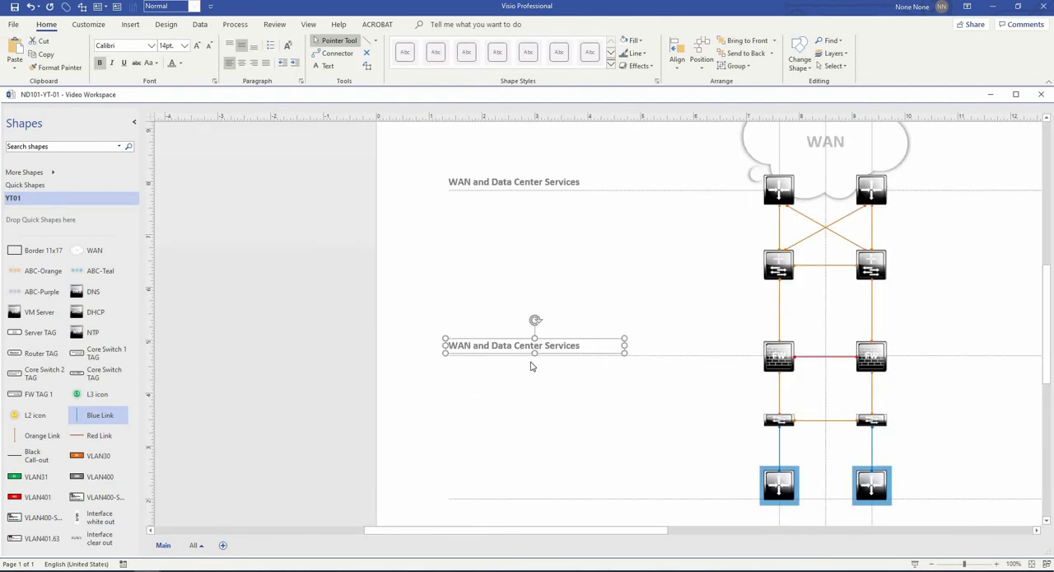
pyautogui.doubleClick(484, 346)
pyautogui.write('Local Network')
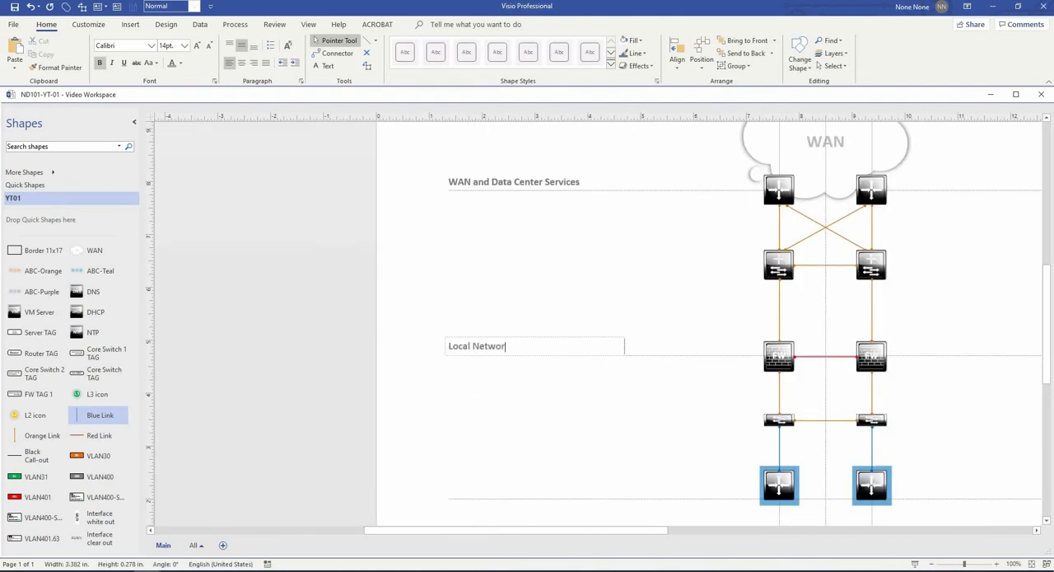
pyautogui.click(512, 413)
# - Copy the Local Network label to above the blue-backed routers' dotted line and change its text to "Security Zone"
pyautogui.scroll(-1, 512, 412)
pyautogui.keyDown('ctrl'); pyautogui.moveTo(494, 312); pyautogui.dragTo(477, 456); pyautogui.keyUp('ctrl')
pyautogui.doubleClick(478, 456)
pyautogui.write('Security Zone')
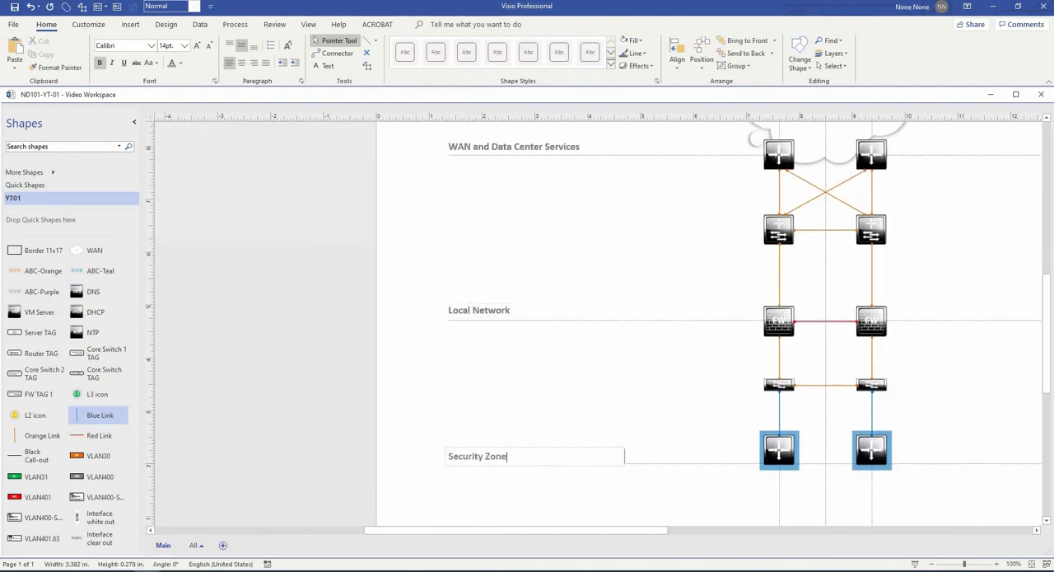
pyautogui.scroll(-3, 470, 350)
pyautogui.press('Escape')
# - Copy the Security Zone label to above the lowest dotted line and change its text to "Vendor Network"
pyautogui.moveTo(470, 384); pyautogui.dragTo(471, 386)
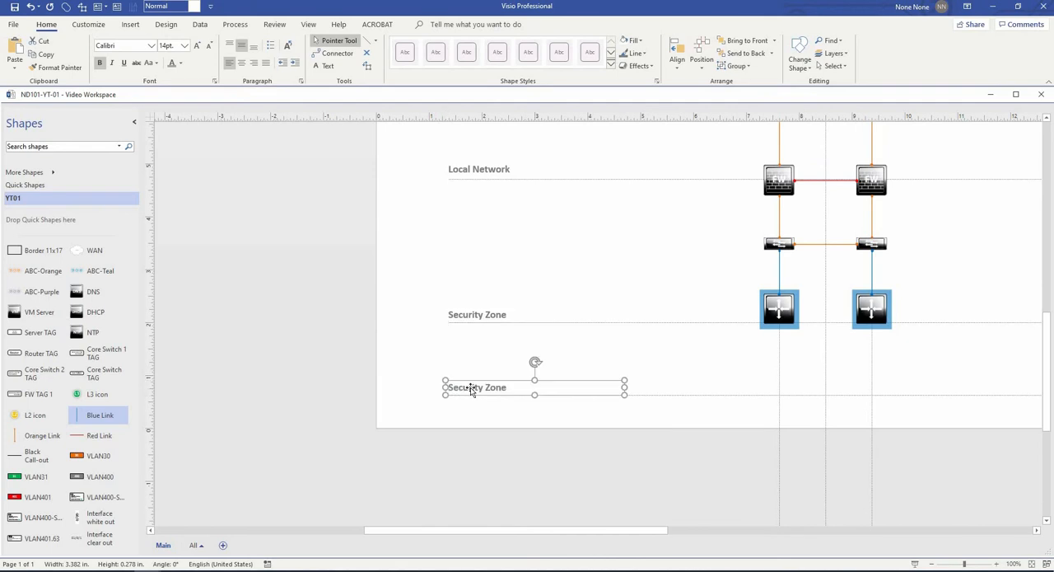
pyautogui.write('Vendor Netowr')
pyautogui.press('BackSpace')
pyautogui.write('work')
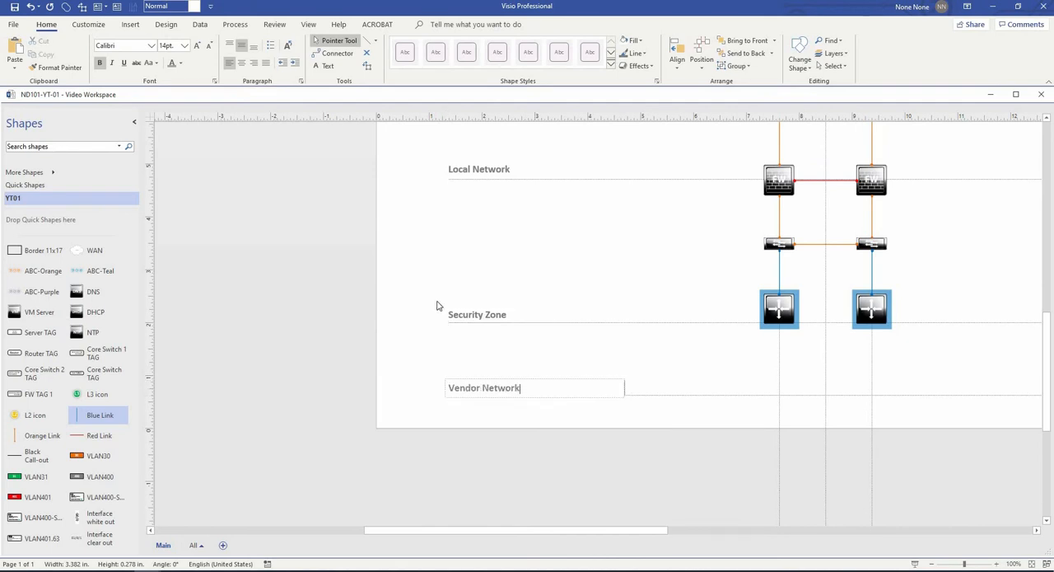
pyautogui.click(439, 305)
# - Group the Vendor Network label with its dotted line, and the Security Zone label with its own line
pyautogui.click(494, 387)
pyautogui.keyDown('shift'); pyautogui.click(681, 395); pyautogui.keyUp('shift')
pyautogui.hotkey('ctrl', 'g')
pyautogui.click(483, 314)
pyautogui.click(677, 323)
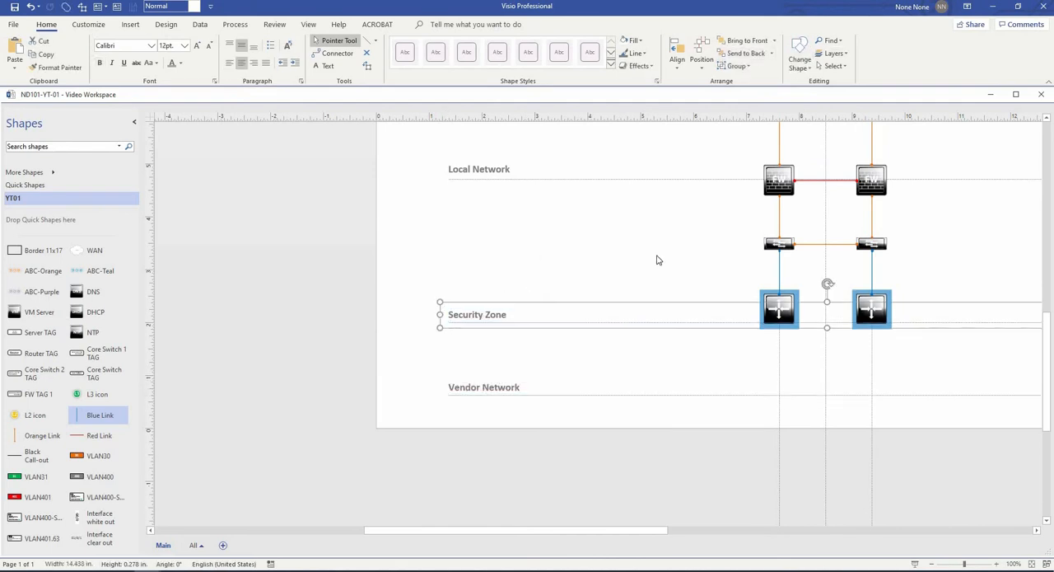
# - Group the Local Network label with the dotted line below it
pyautogui.click(508, 171)
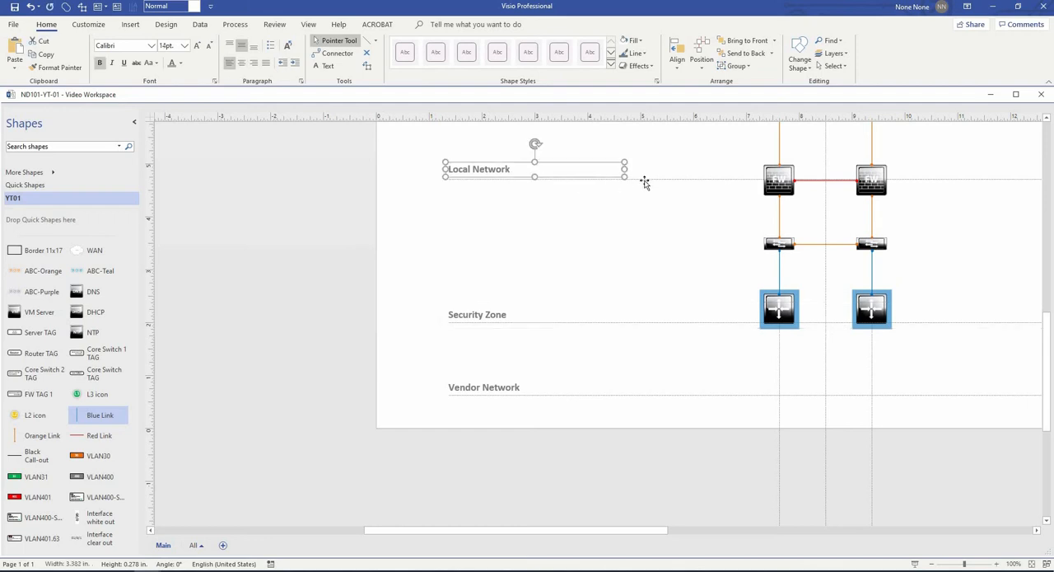
pyautogui.click(645, 180)
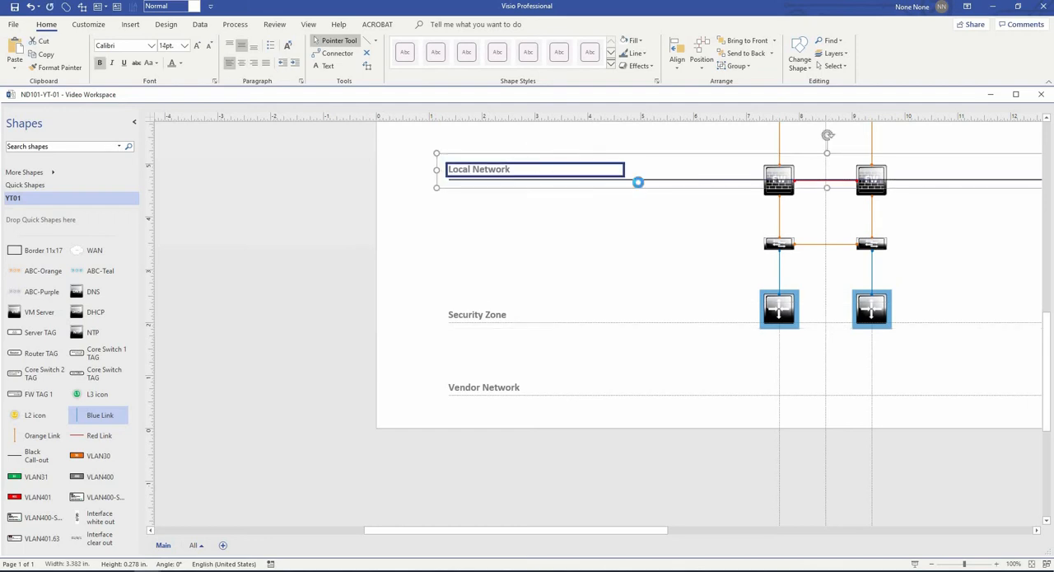
pyautogui.keyDown('shift'); pyautogui.click(489, 318); pyautogui.keyUp('shift')
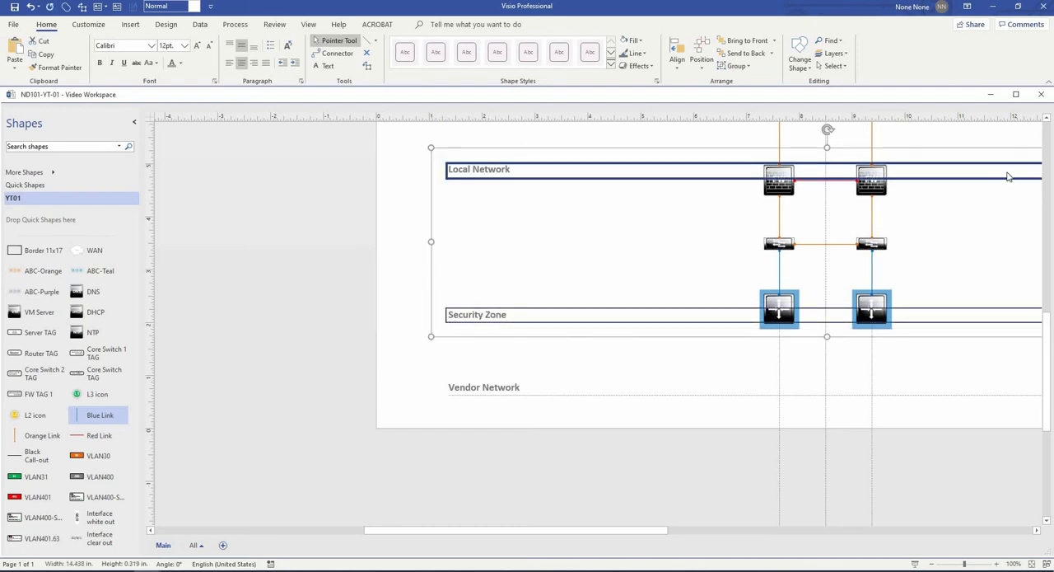
pyautogui.scroll(3, 647, 258)
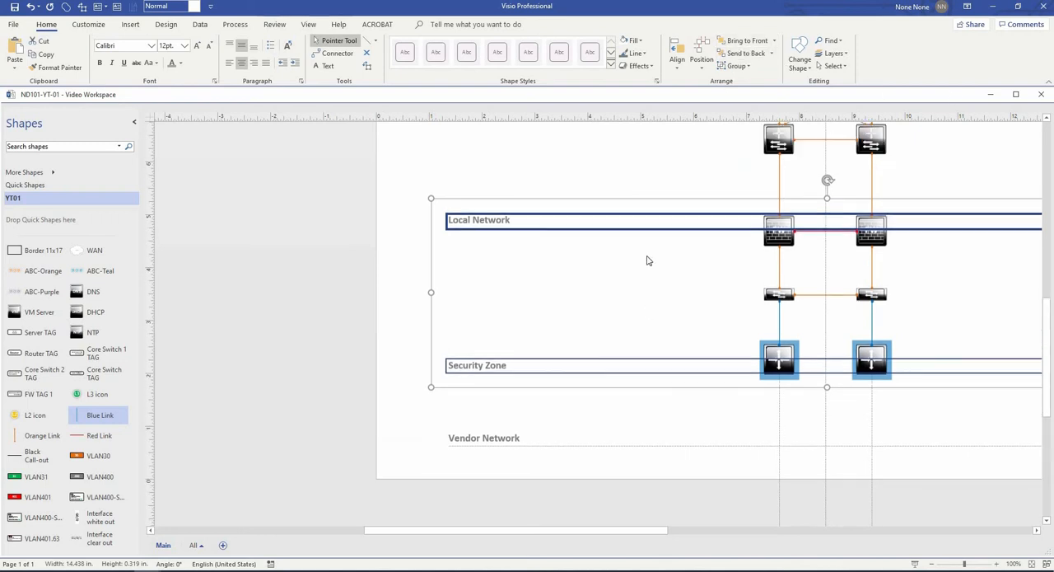
pyautogui.click(560, 254)
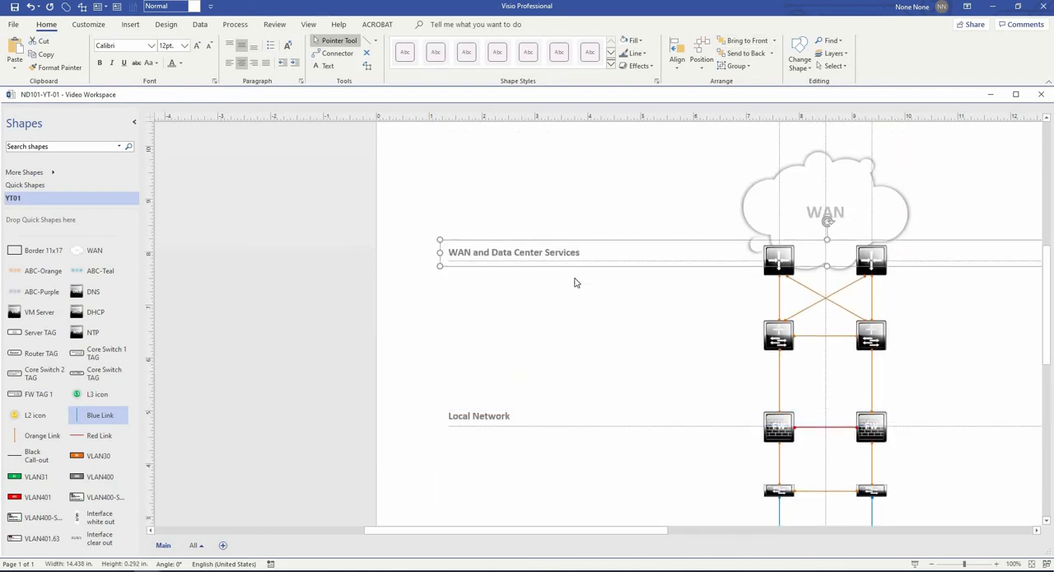
pyautogui.click(614, 336)
# - Change the font colour of the Security Zone label to the theme red
pyautogui.scroll(-3, 640, 345)
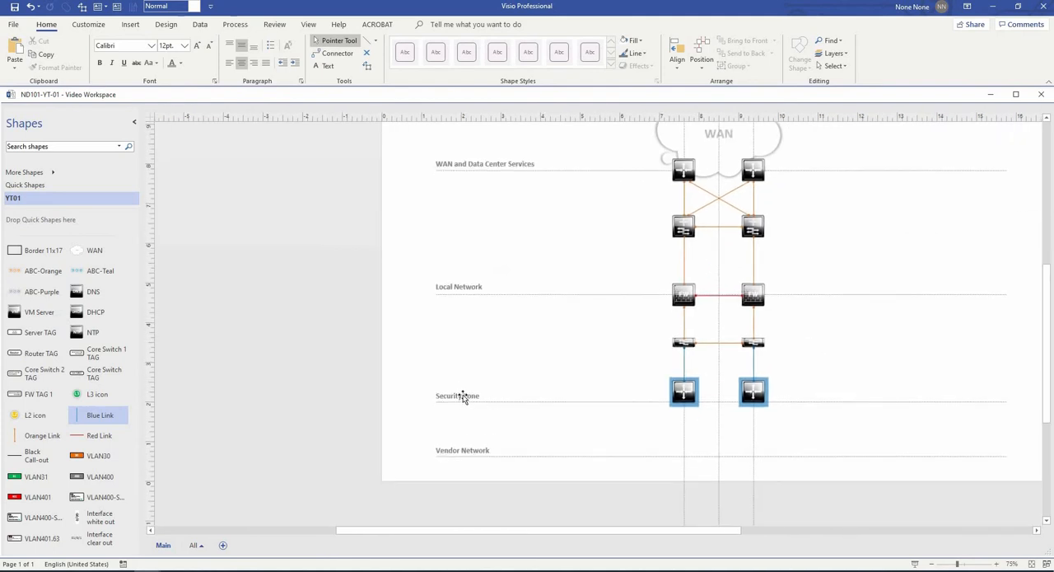
pyautogui.doubleClick(467, 397)
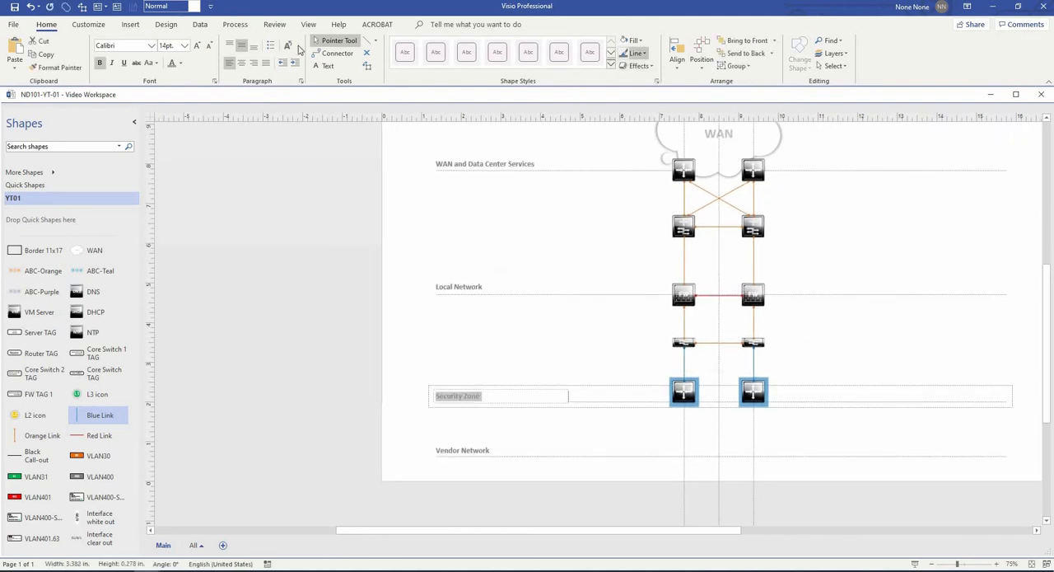
pyautogui.click(183, 64)
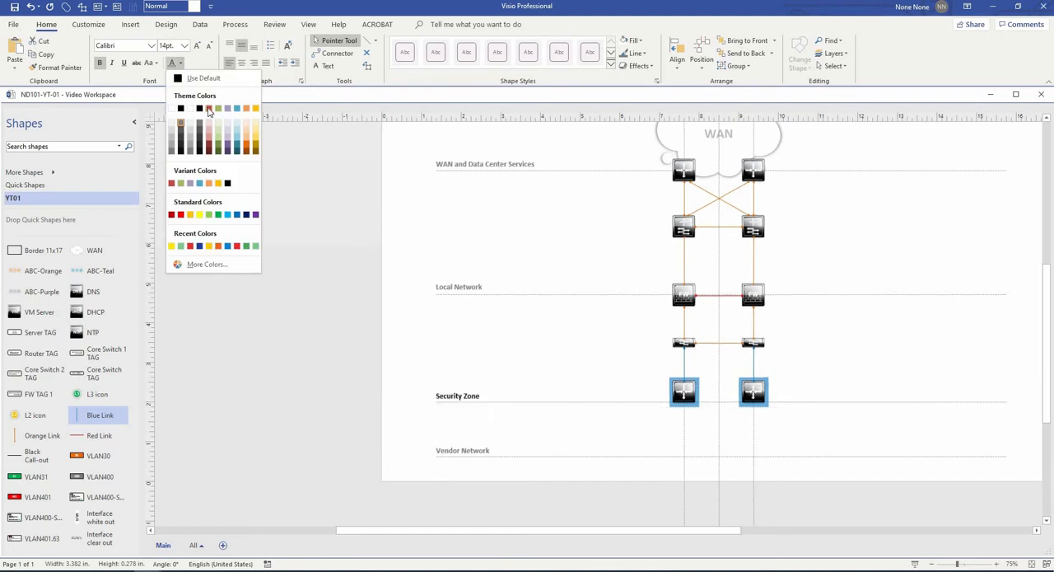
pyautogui.click(207, 108)
pyautogui.click(375, 320)
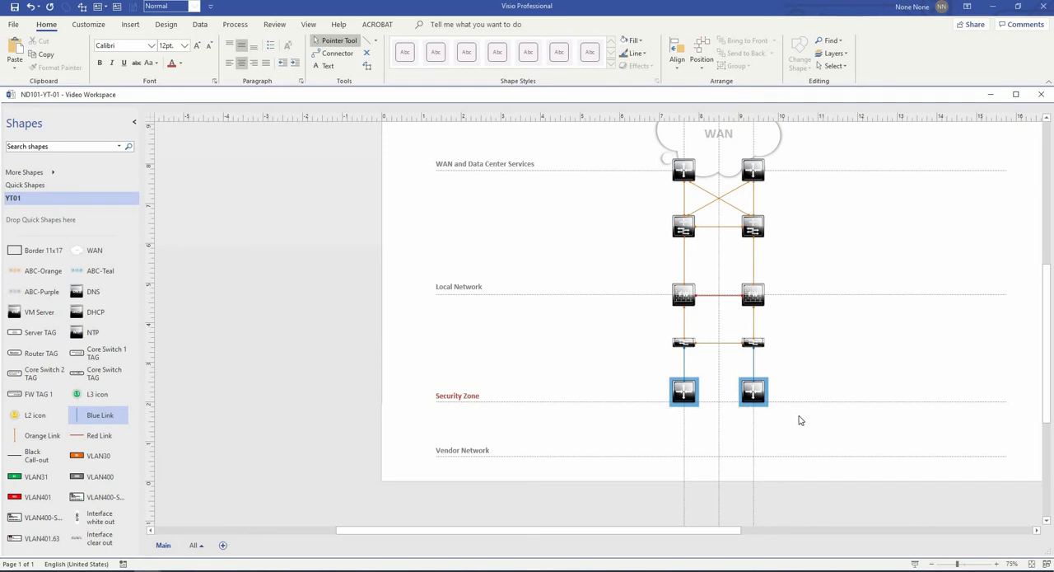
# - Nudge the grouped Security Zone label and line slightly upward so the line runs through the middle of the blue-backed routers
pyautogui.click(575, 416)
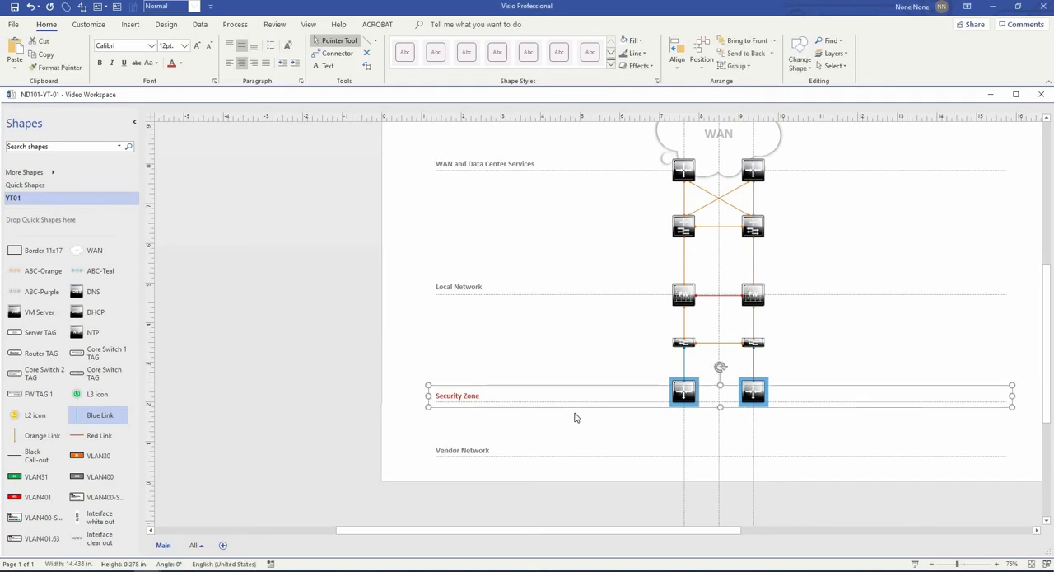
pyautogui.press('Up')
pyautogui.press('Up')
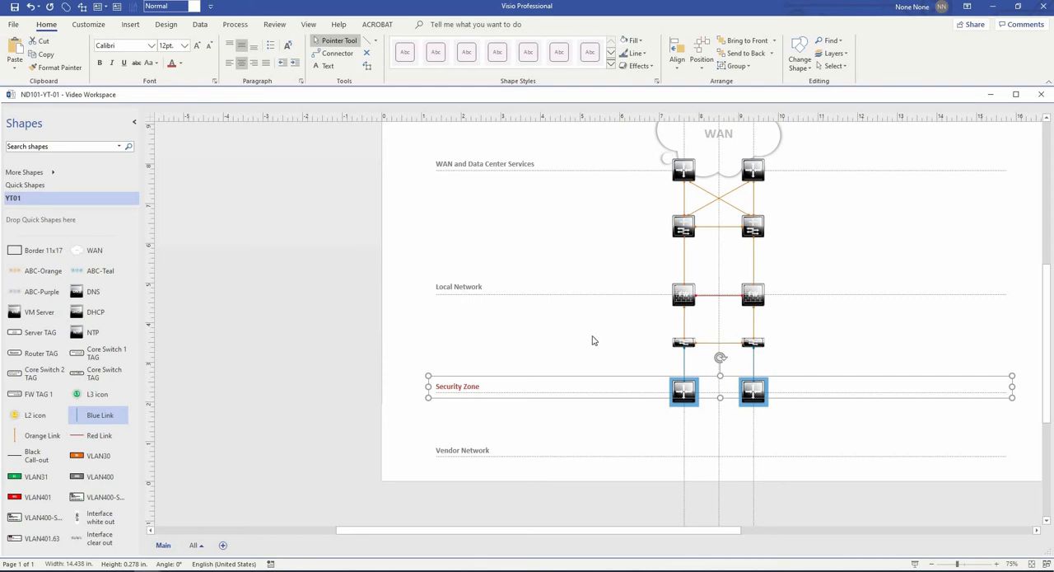
pyautogui.click(1026, 379)
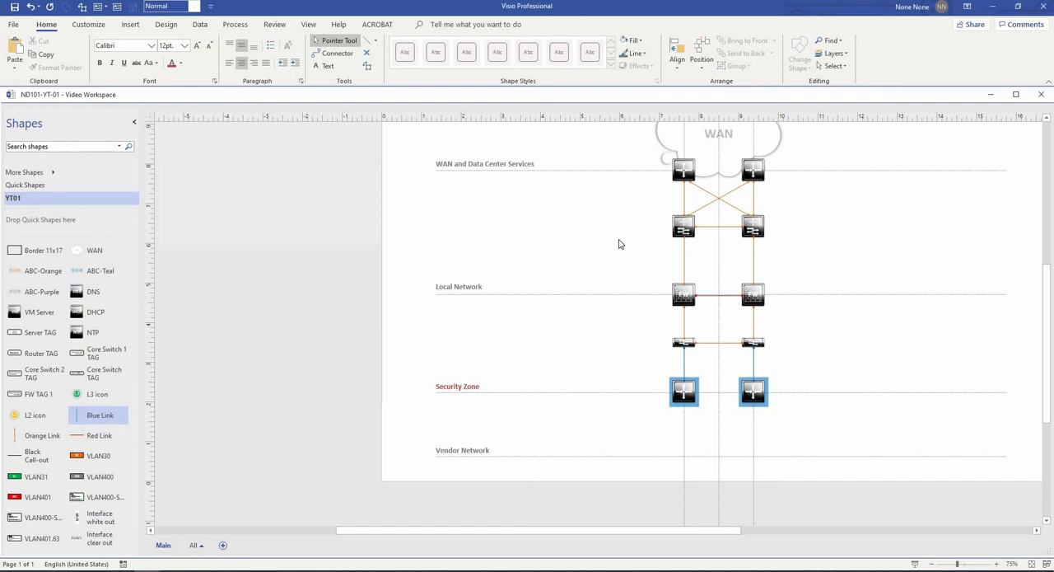
# - Place five VM Server shapes in a horizontal row across the upper part of the WAN cloud
pyautogui.scroll(3, 873, 343)
pyautogui.moveTo(770, 363); pyautogui.dragTo(765, 339)
pyautogui.moveTo(43, 317); pyautogui.dragTo(693, 190)
pyautogui.scroll(1, 504, 225)
pyautogui.moveTo(563, 195); pyautogui.dragTo(499, 201)
pyautogui.moveTo(738, 194); pyautogui.dragTo(759, 192)
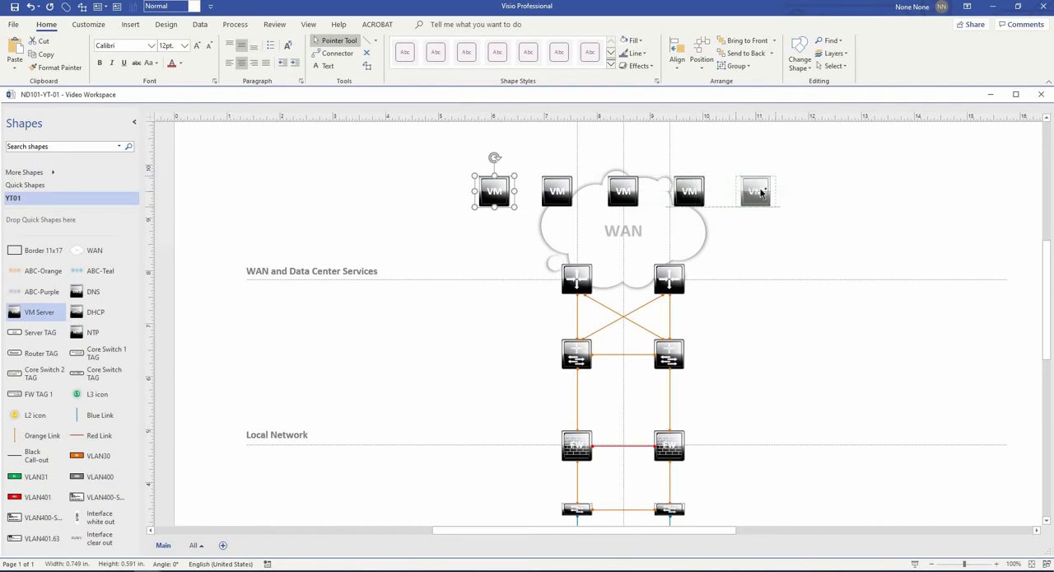
pyautogui.moveTo(793, 248); pyautogui.dragTo(795, 247)
pyautogui.click(798, 258)
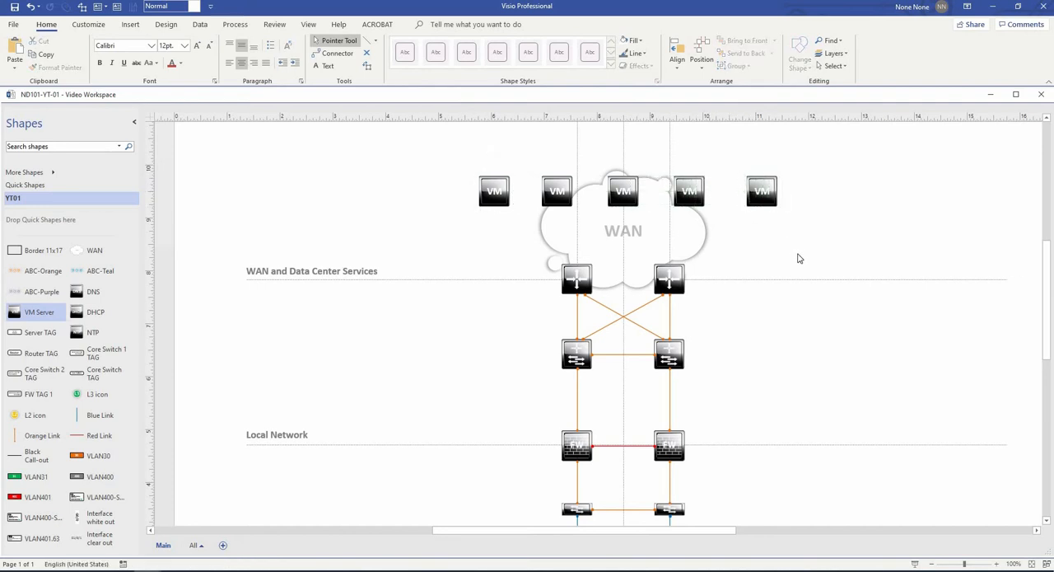
# - Nudge the rightmost VM server slightly left toward its neighbour
pyautogui.click(773, 204)
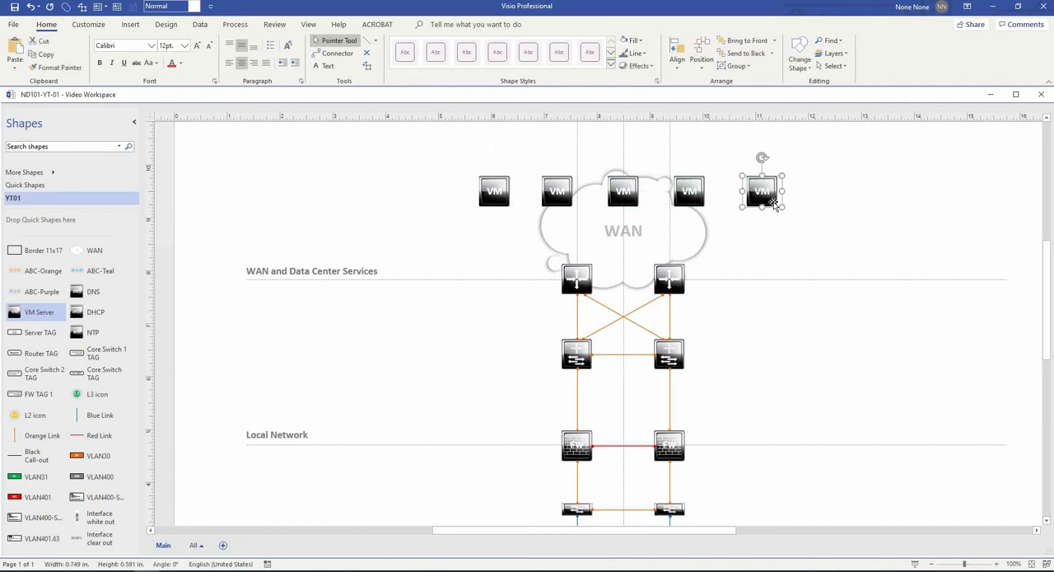
pyautogui.press('Left')
pyautogui.click(823, 235)
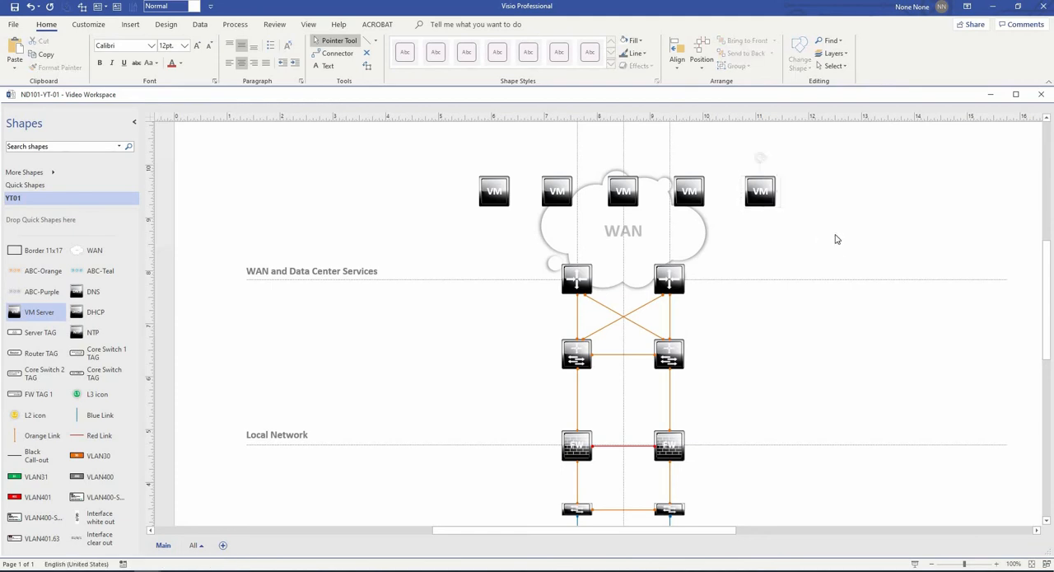
# - Place two DNS server shapes side by side to the right of the WAN cloud, below the VM row
pyautogui.keyDown('ctrl'); pyautogui.scroll(-2, 837, 269); pyautogui.keyUp('ctrl')
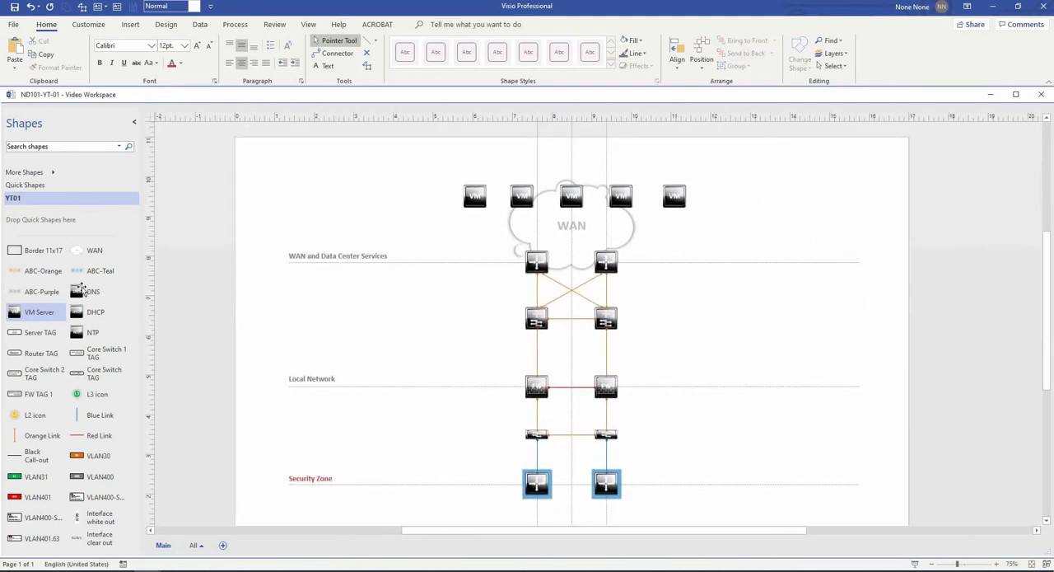
pyautogui.moveTo(83, 290); pyautogui.dragTo(475, 237)
pyautogui.moveTo(777, 228); pyautogui.dragTo(712, 240)
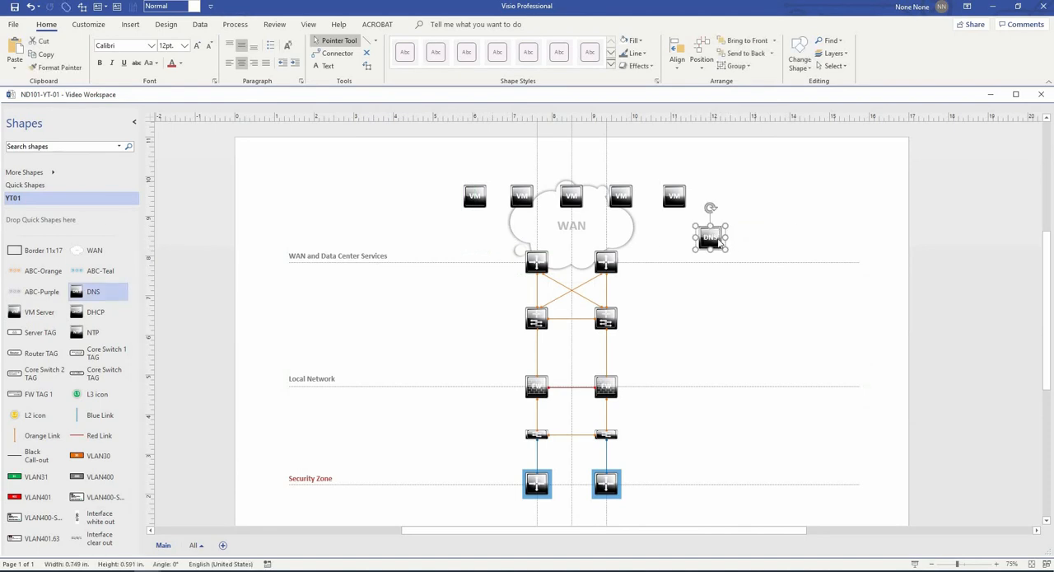
pyautogui.scroll(3, 712, 239)
pyautogui.moveTo(782, 246); pyautogui.dragTo(782, 245)
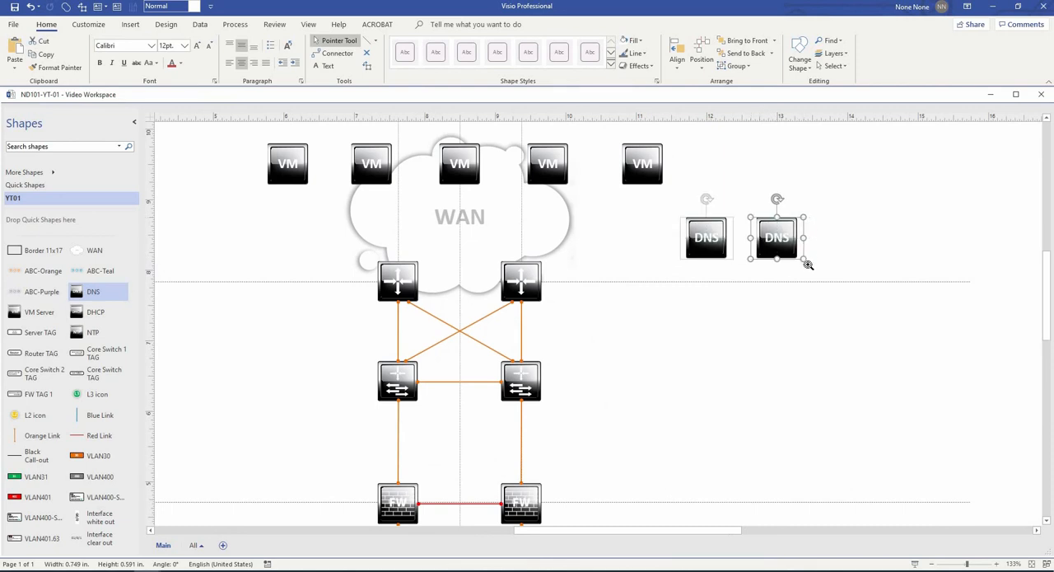
# - Add one DHCP and two NTP server shapes to the right of the DNS pair, in line with it
pyautogui.hscroll(3, 822, 317)
pyautogui.scroll(-1, 822, 316)
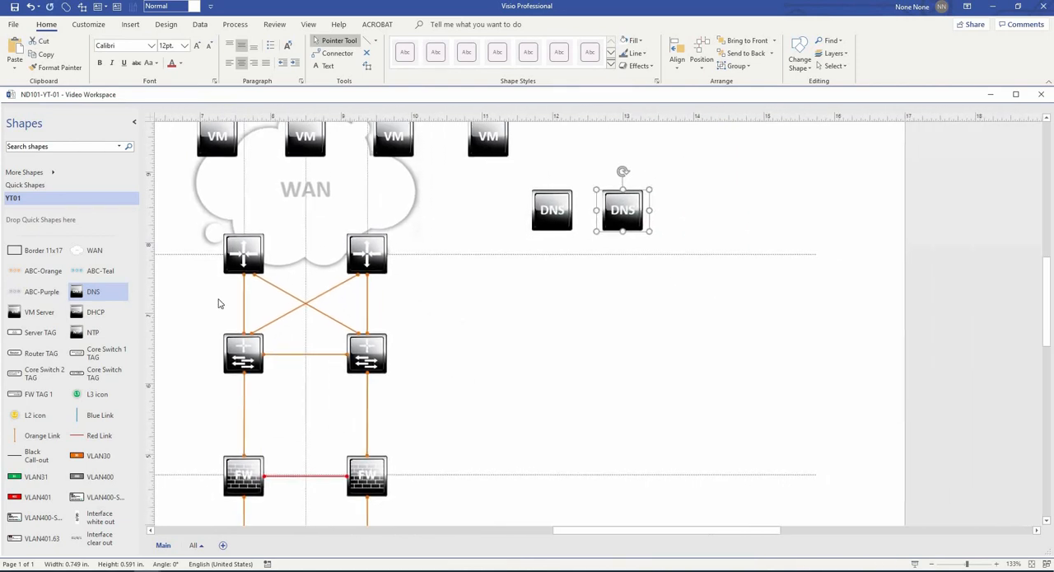
pyautogui.moveTo(128, 310); pyautogui.dragTo(703, 210)
pyautogui.moveTo(94, 332); pyautogui.dragTo(862, 207)
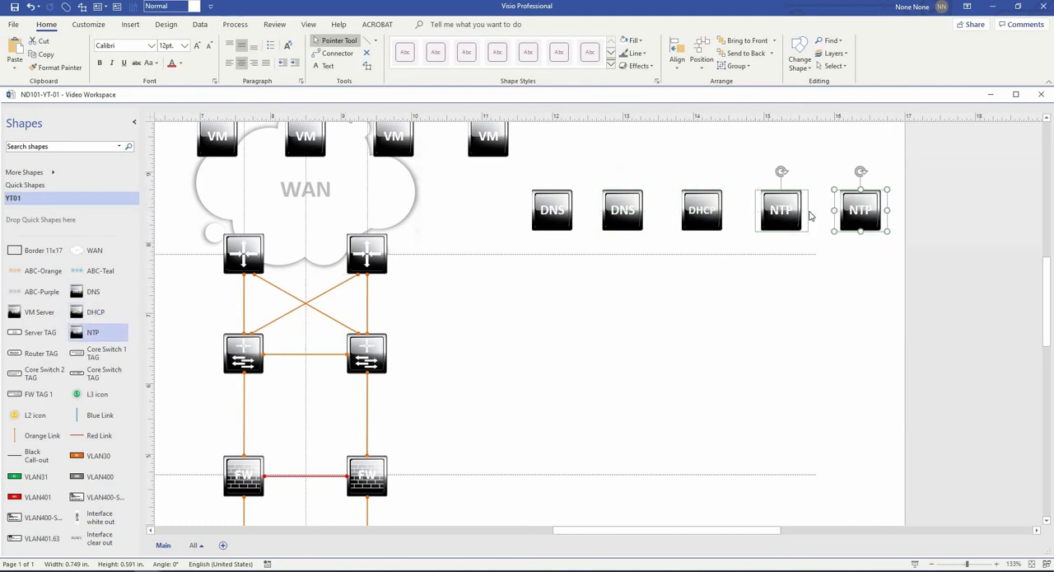
# - Shift the whole row of DNS, DHCP and NTP servers slightly left together
pyautogui.keyDown('shift'); pyautogui.click(780, 210); pyautogui.keyUp('shift')
pyautogui.keyDown('shift'); pyautogui.click(702, 210); pyautogui.keyUp('shift')
pyautogui.keyDown('shift'); pyautogui.click(623, 213); pyautogui.keyUp('shift')
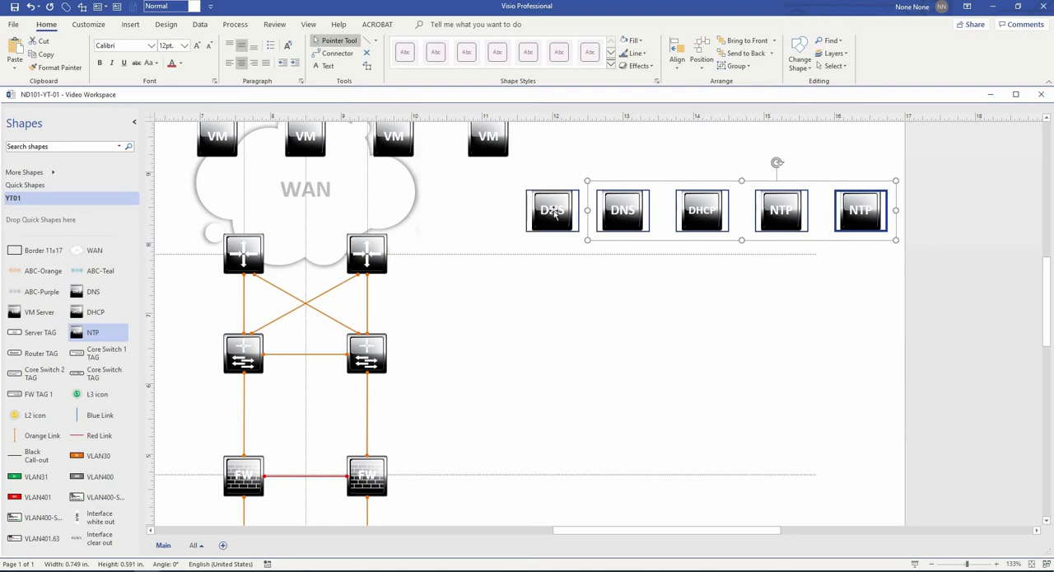
pyautogui.keyDown('shift'); pyautogui.click(535, 216); pyautogui.keyUp('shift')
pyautogui.moveTo(535, 217); pyautogui.dragTo(508, 219)
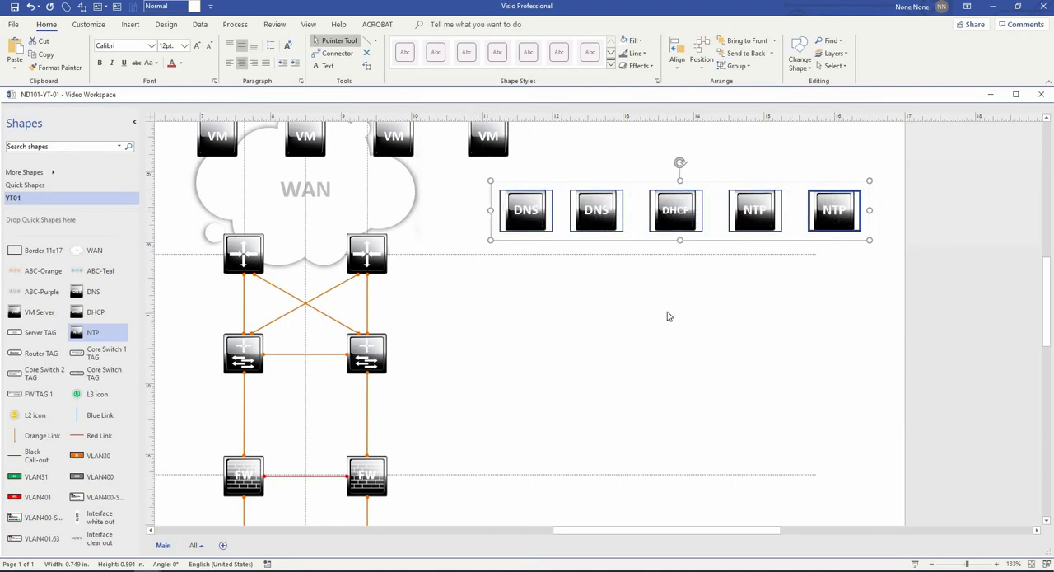
pyautogui.click(668, 313)
# - Move the DHCP server and both NTP servers slightly left to even out the spacing of the service row
pyautogui.scroll(-1, 667, 314)
pyautogui.scroll(-1, 668, 316)
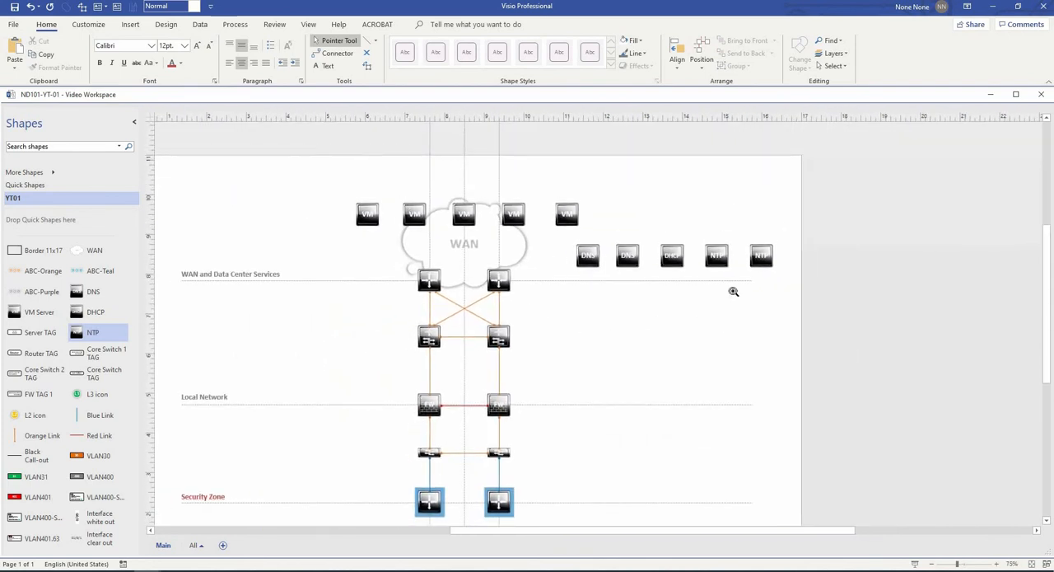
pyautogui.scroll(1, 744, 278)
pyautogui.scroll(3, 733, 275)
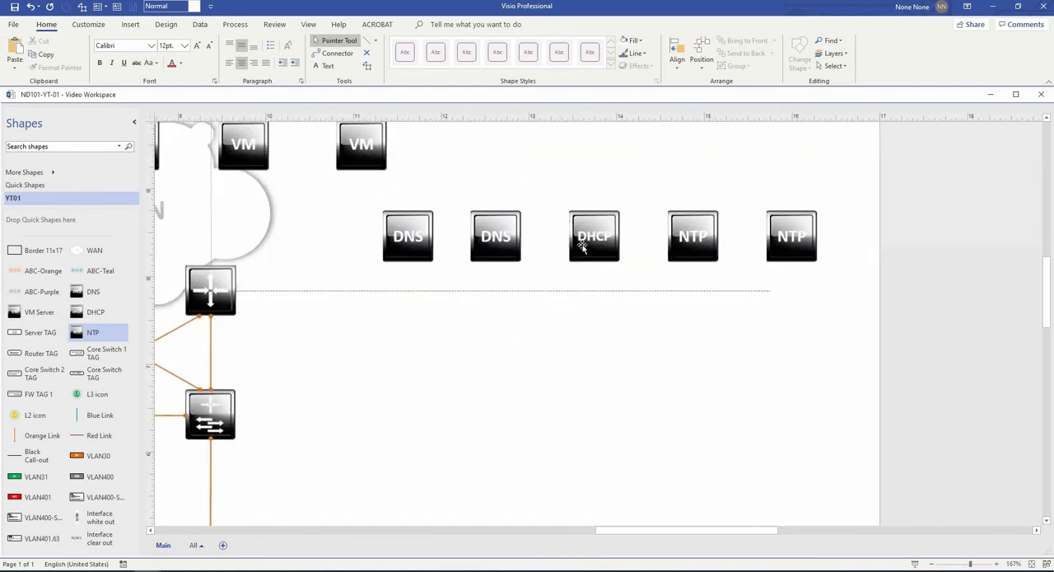
pyautogui.click(583, 239)
pyautogui.moveTo(583, 238); pyautogui.dragTo(576, 239)
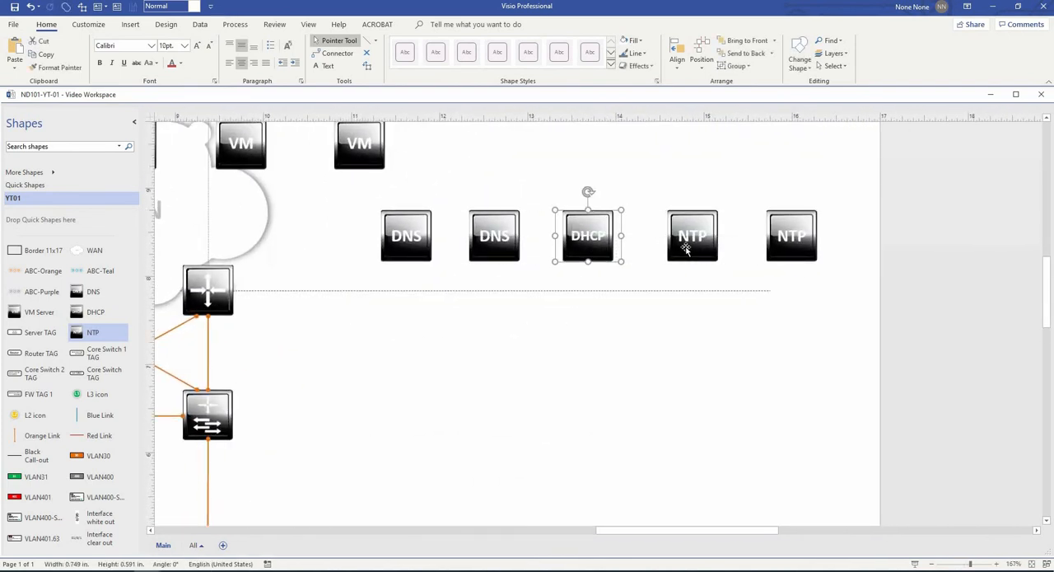
pyautogui.moveTo(685, 242); pyautogui.dragTo(678, 247)
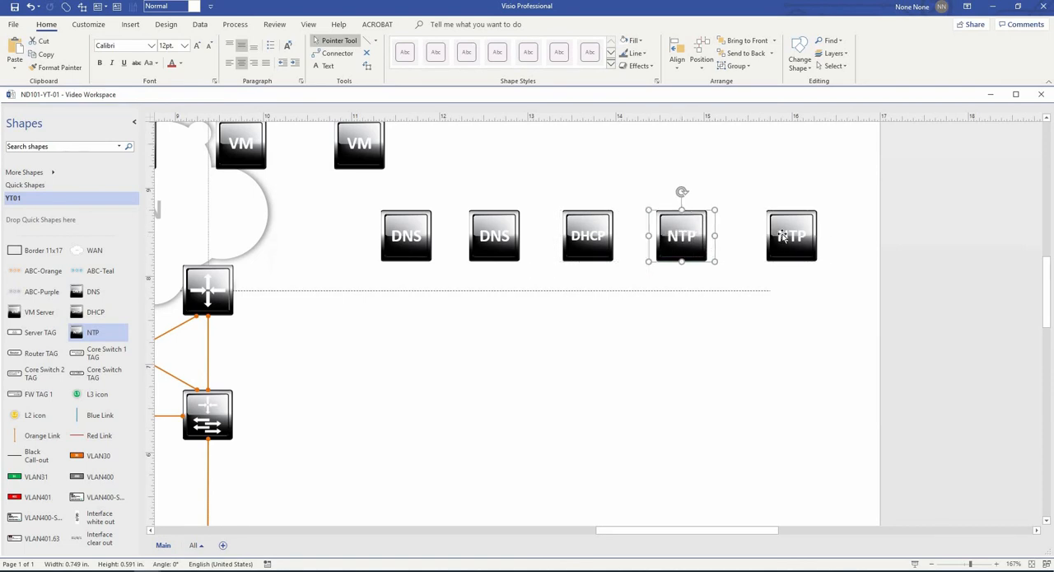
pyautogui.moveTo(782, 244); pyautogui.dragTo(766, 244)
pyautogui.click(770, 320)
# - Duplicate the second DNS server and the DHCP server to below the two NTP servers, level with the core switches
pyautogui.scroll(-4, 769, 321)
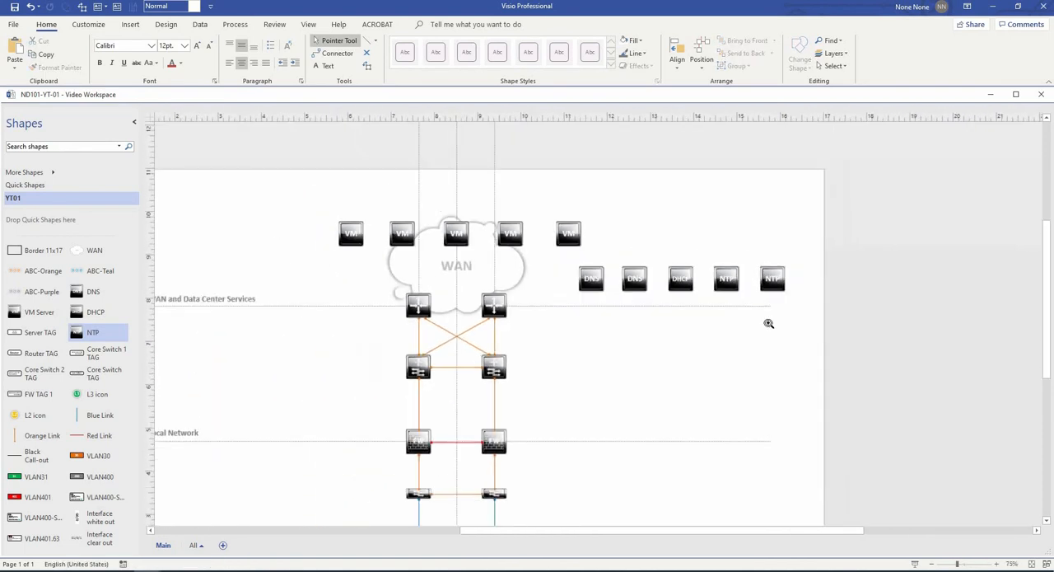
pyautogui.moveTo(764, 341); pyautogui.dragTo(804, 238)
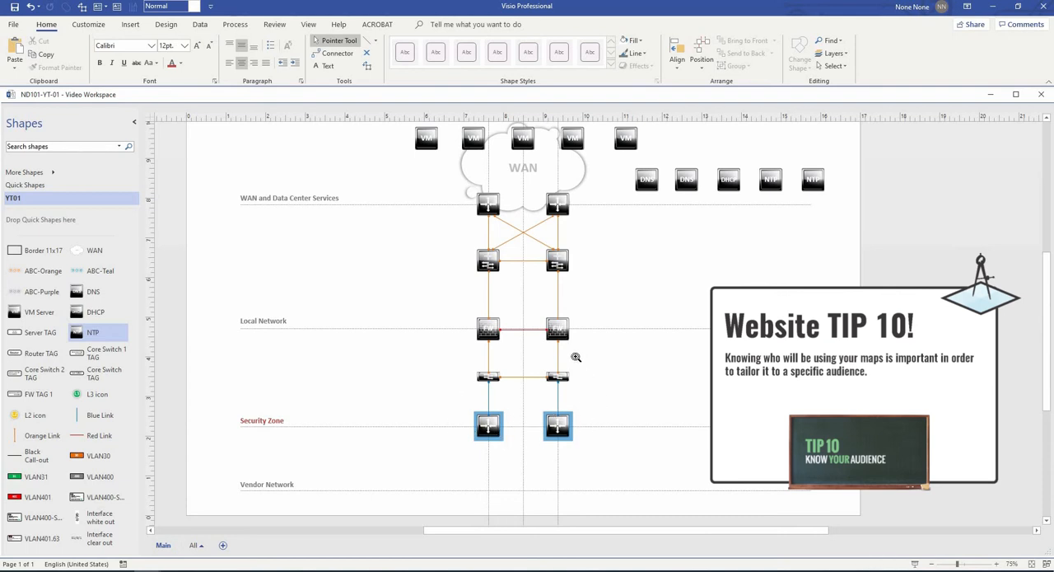
pyautogui.scroll(1, 576, 357)
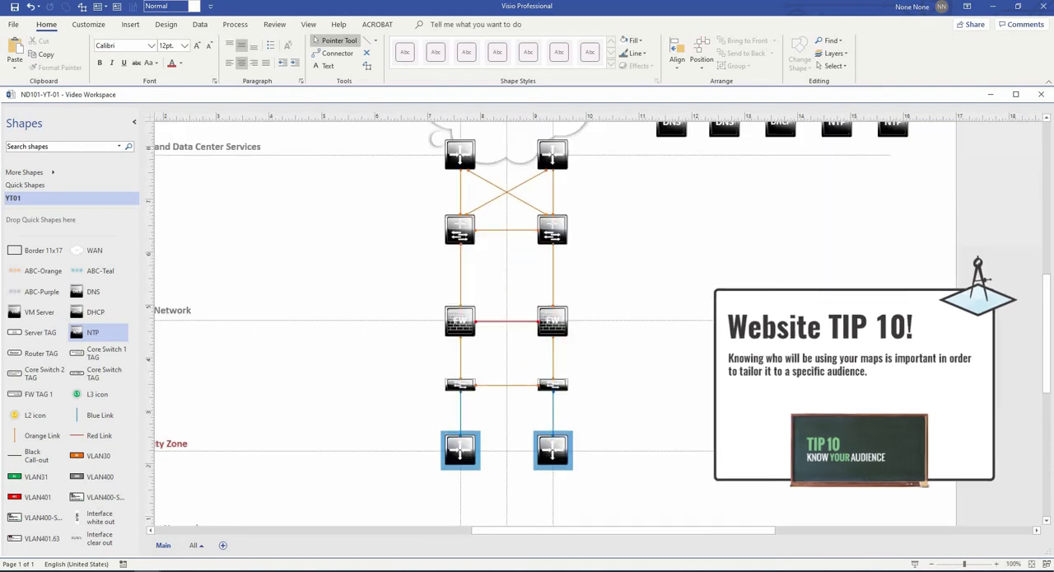
pyautogui.scroll(1, 724, 218)
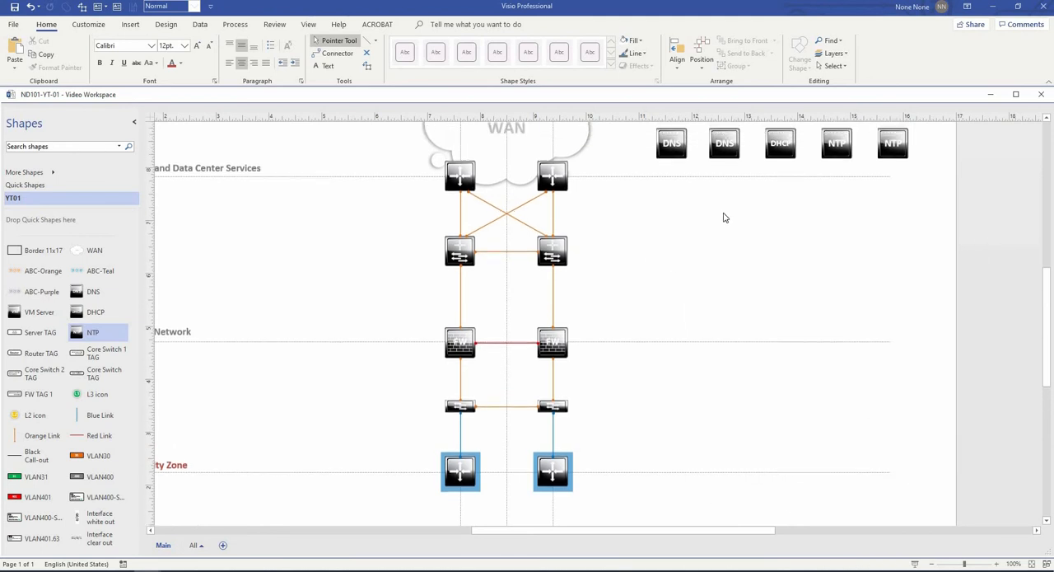
pyautogui.click(714, 161)
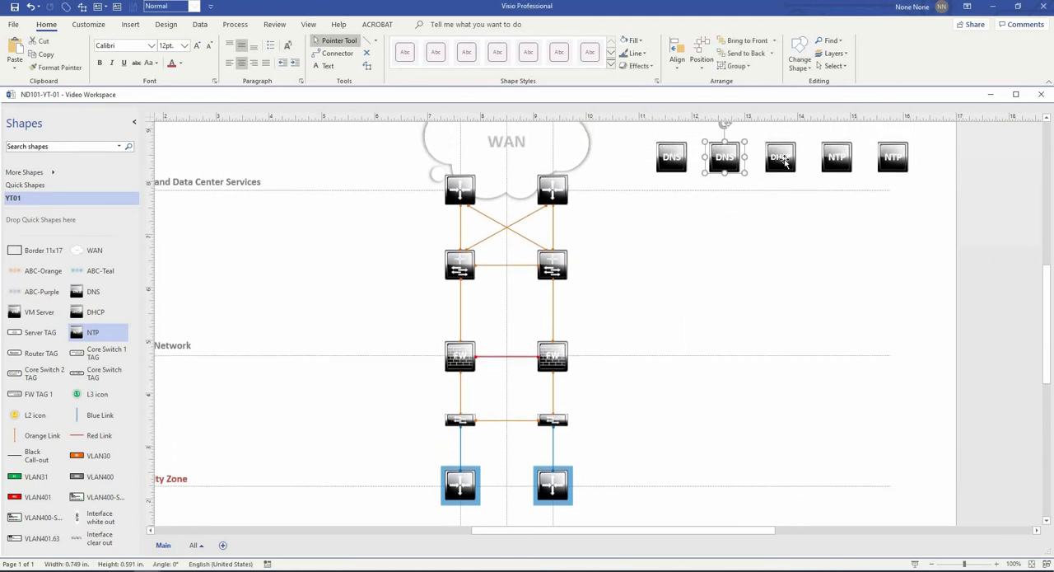
pyautogui.keyDown('shift'); pyautogui.click(780, 161); pyautogui.keyUp('shift')
pyautogui.moveTo(781, 161); pyautogui.dragTo(894, 264)
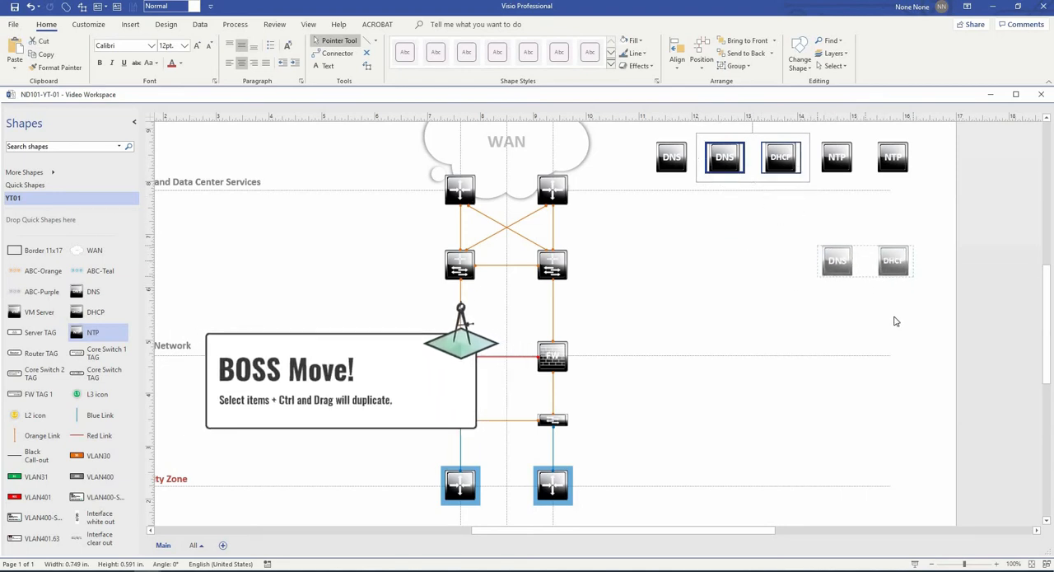
pyautogui.click(903, 320)
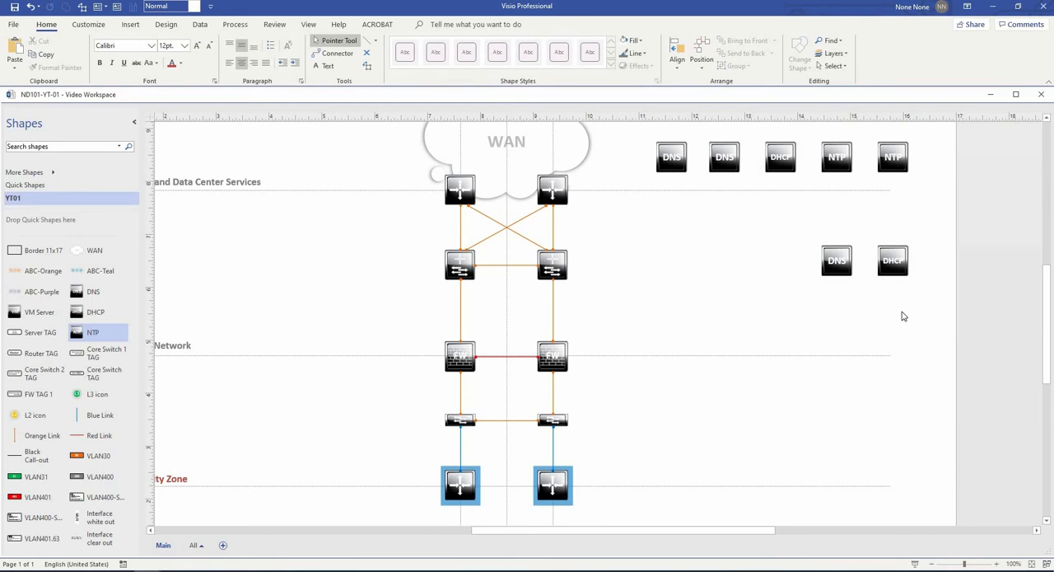
pyautogui.scroll(-1, 903, 316)
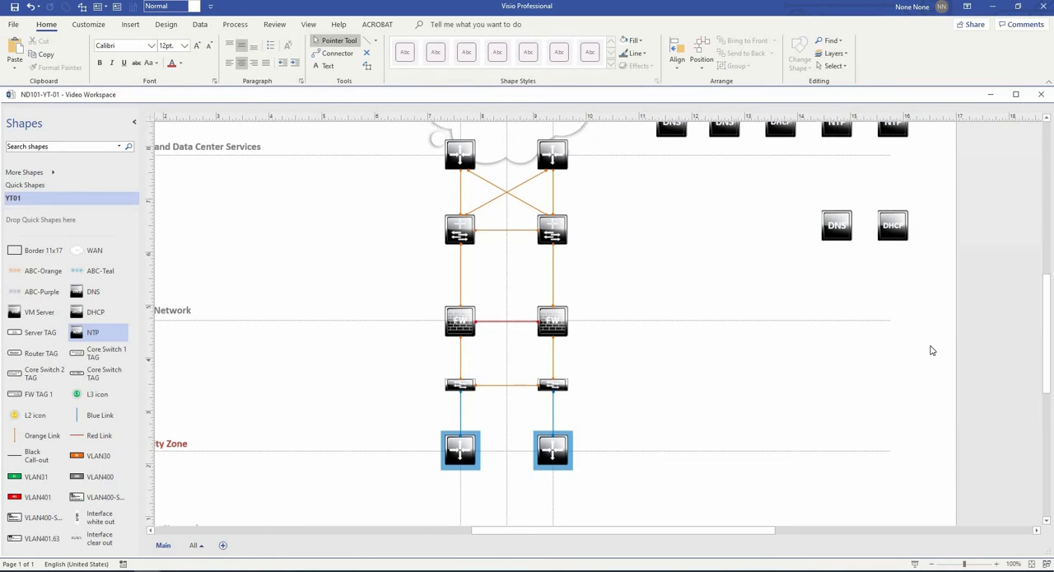
pyautogui.scroll(-2, 932, 350)
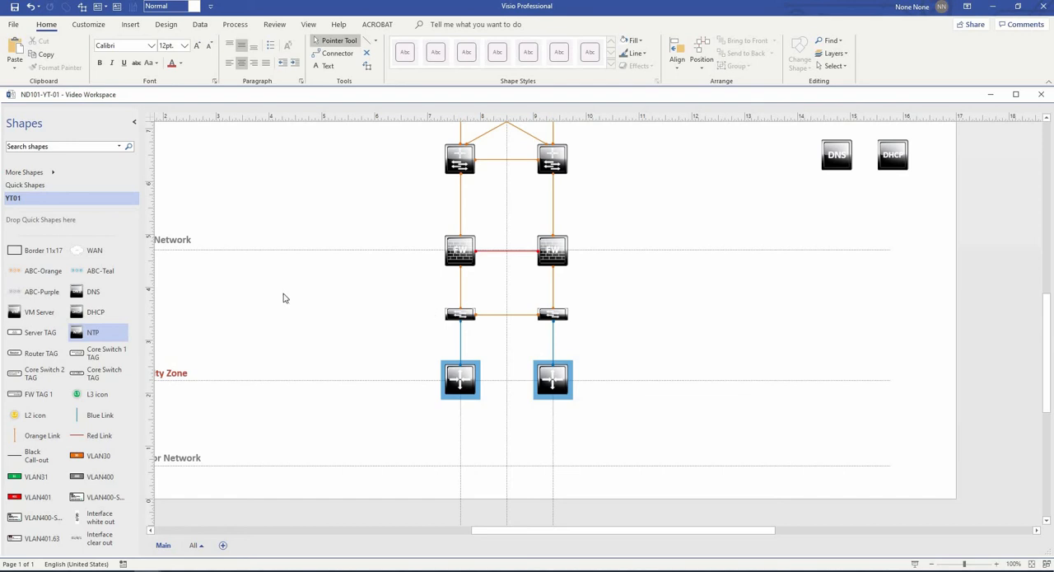
pyautogui.hscroll(-3, 405, 296)
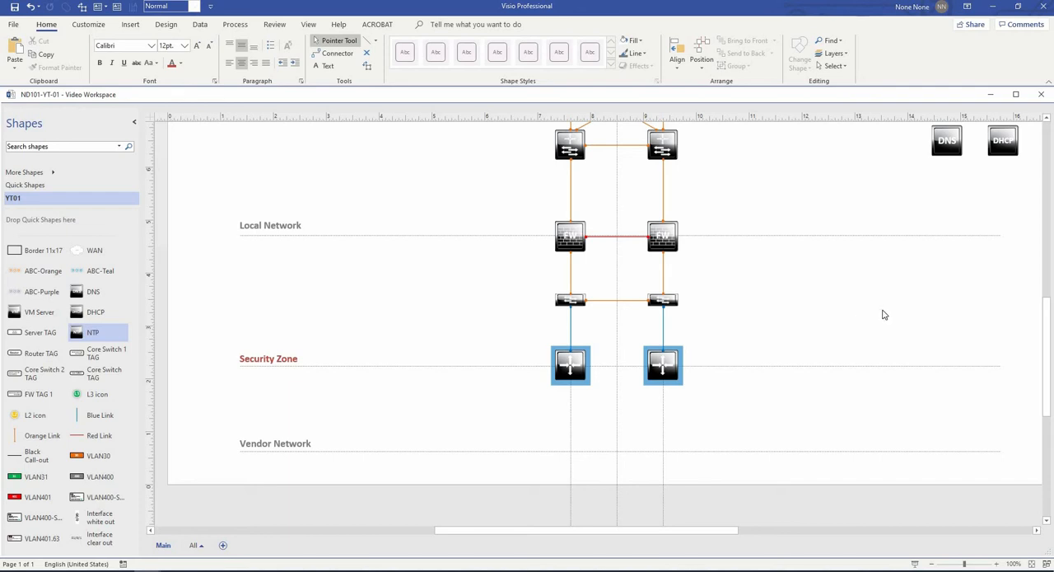
pyautogui.scroll(-1, 884, 315)
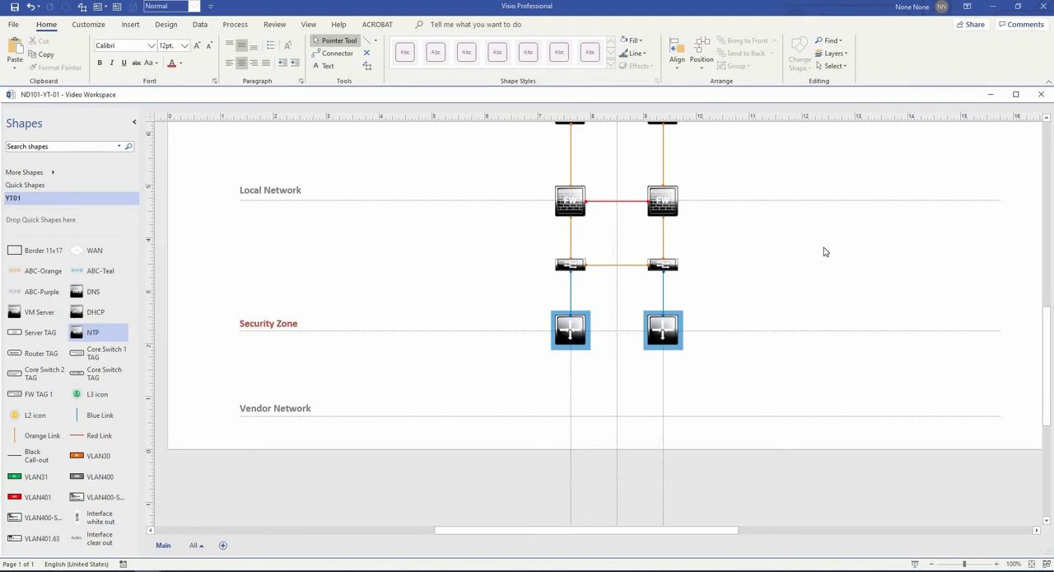
# - Place the VLAN400 interface configuration box with IP address 10.32.24.2 to the left of the left core switch
pyautogui.scroll(6, 827, 256)
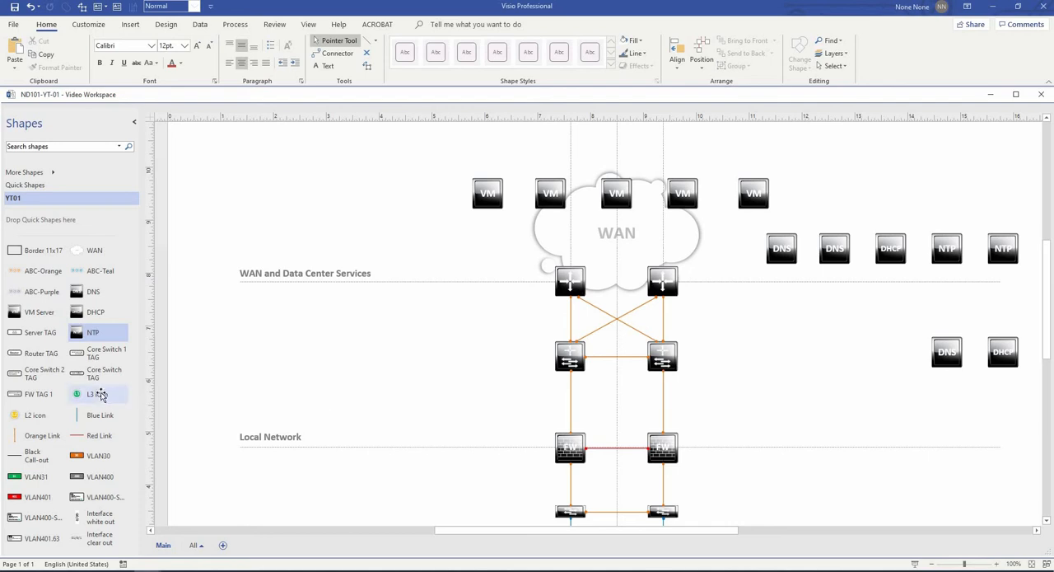
pyautogui.scroll(-1, 101, 392)
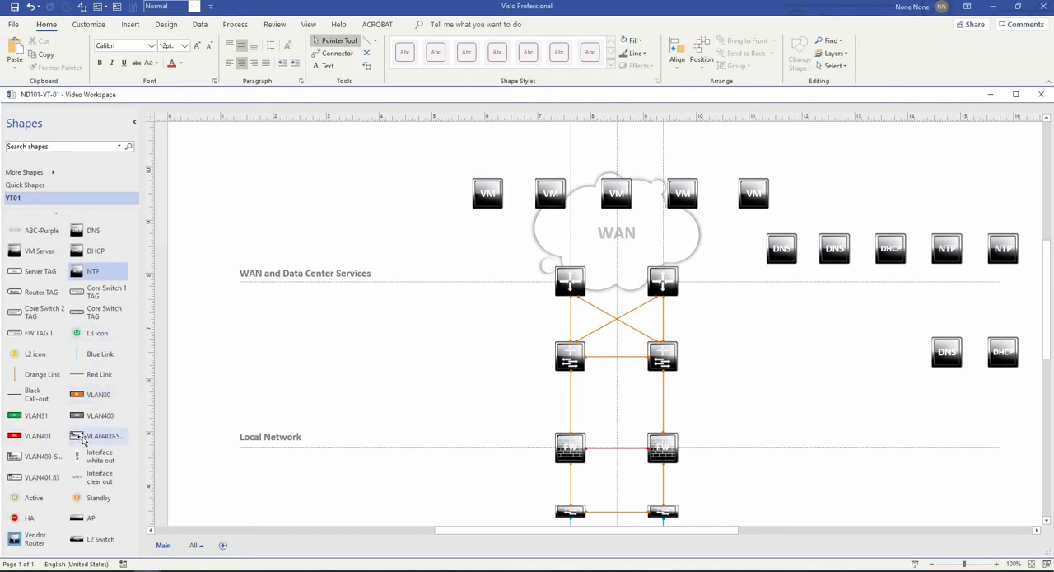
pyautogui.moveTo(85, 436); pyautogui.dragTo(449, 335)
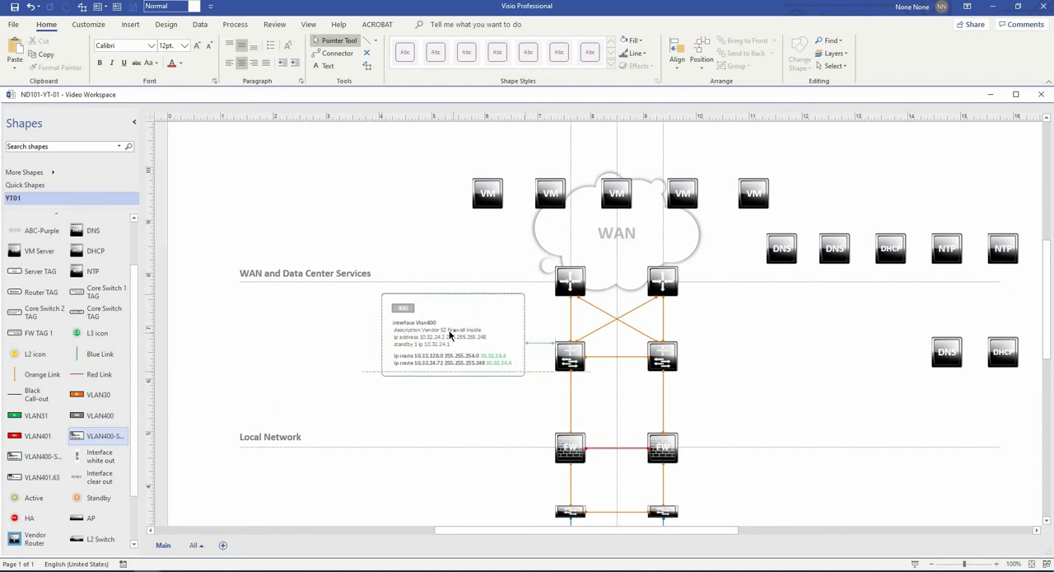
pyautogui.moveTo(432, 335); pyautogui.dragTo(420, 331)
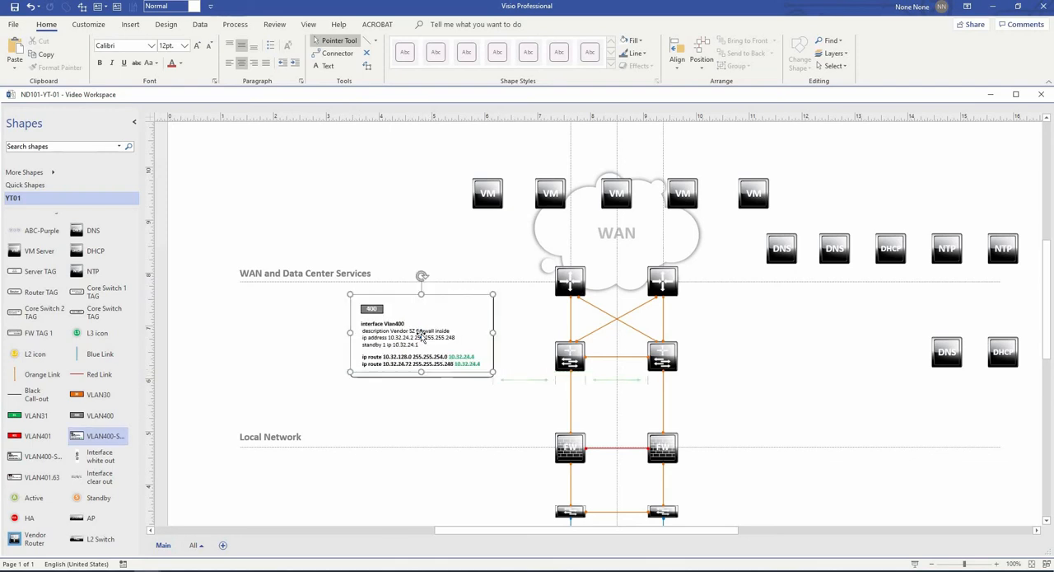
pyautogui.click(428, 401)
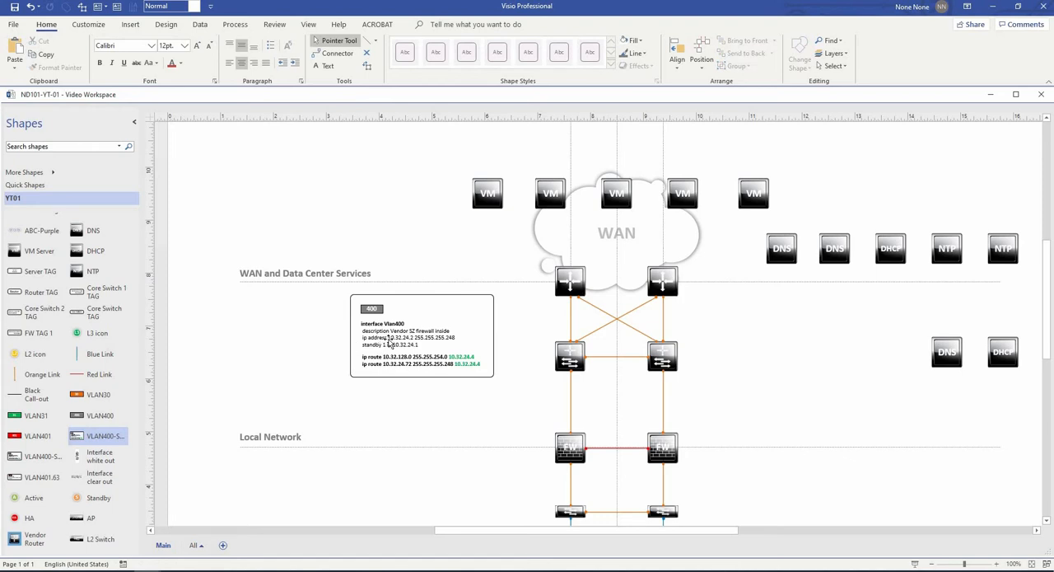
# - Place the second VLAN400 configuration box, with IP address 10.32.24.3, to the right of the right core switch
pyautogui.scroll(3, 392, 334)
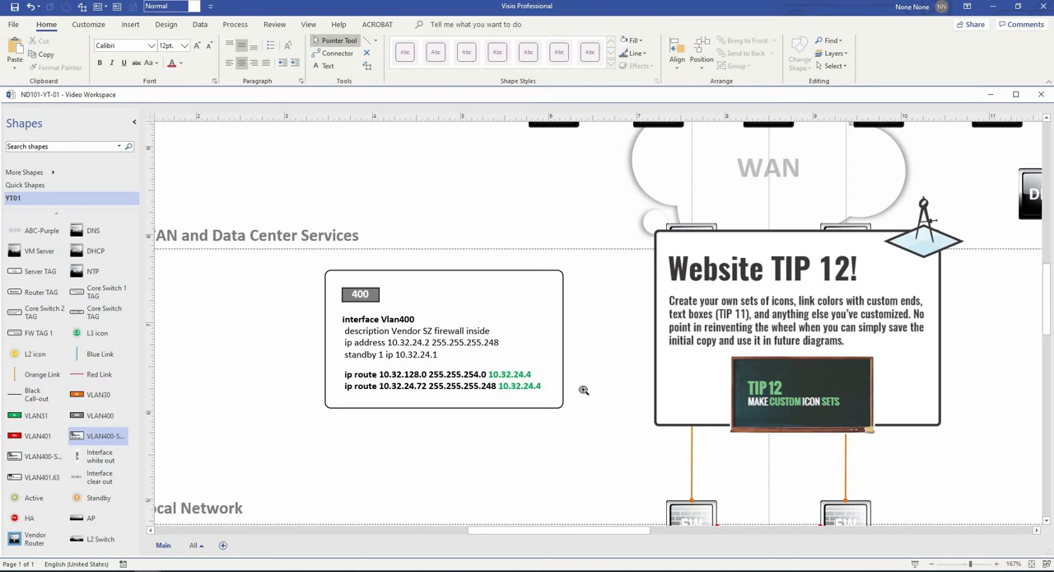
pyautogui.scroll(-1, 584, 390)
pyautogui.moveTo(527, 400); pyautogui.dragTo(415, 370)
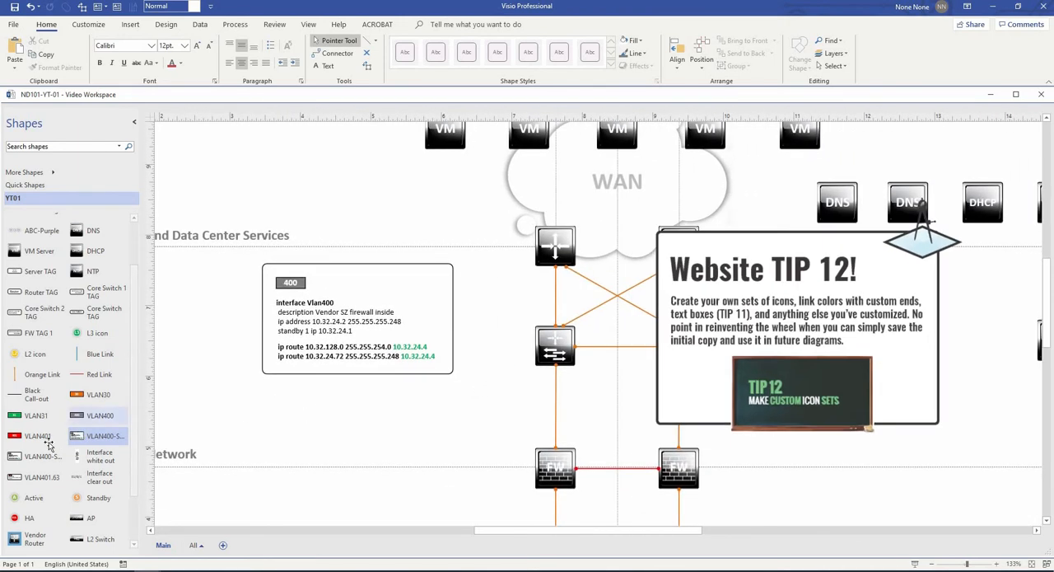
pyautogui.moveTo(41, 455); pyautogui.dragTo(810, 317)
pyautogui.moveTo(811, 319); pyautogui.dragTo(813, 326)
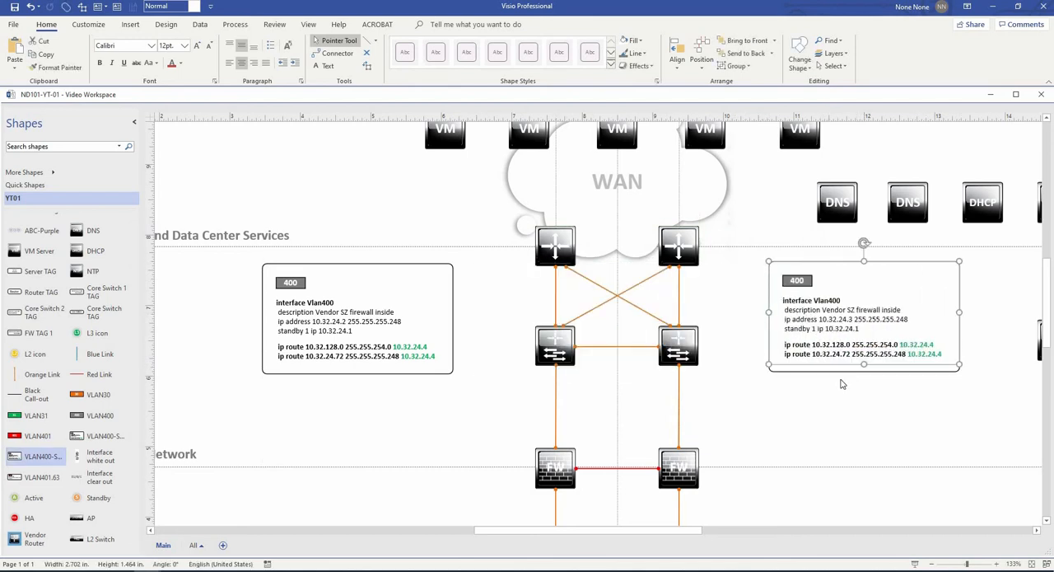
pyautogui.click(814, 395)
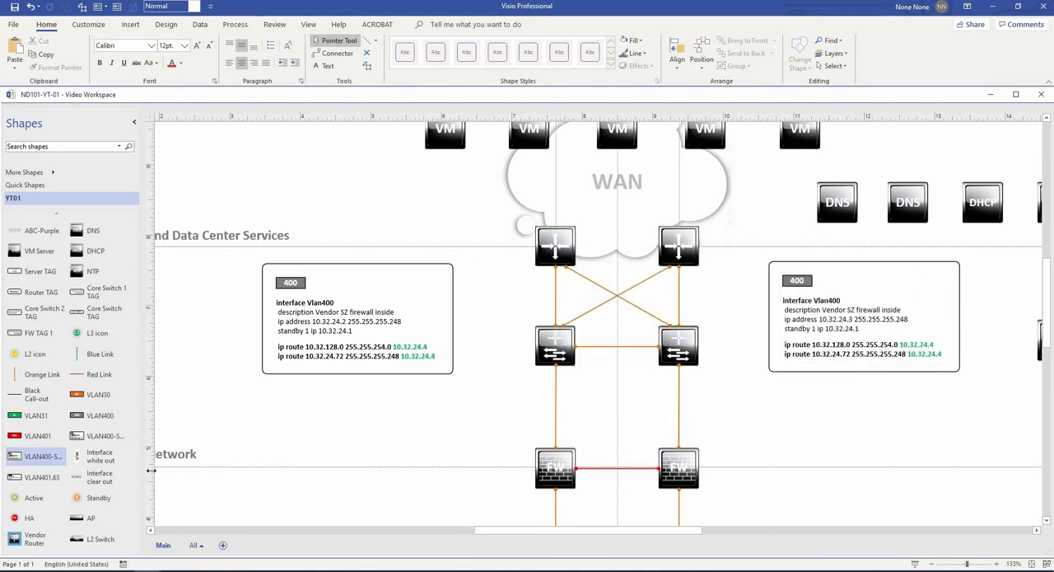
# - Label both WAN routers with Router tags on their outer sides
pyautogui.scroll(-1, 109, 471)
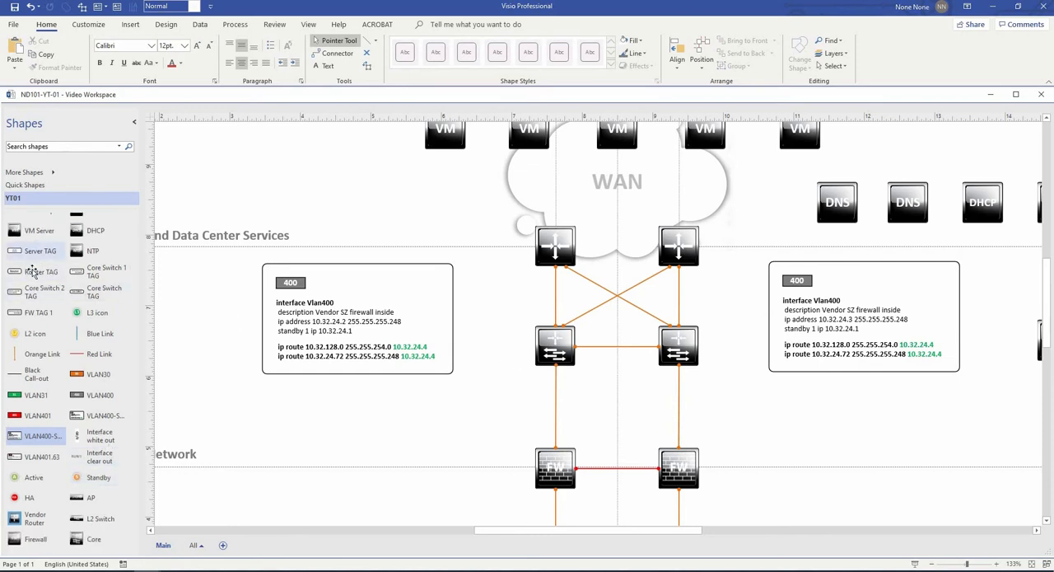
pyautogui.moveTo(33, 272); pyautogui.dragTo(715, 273)
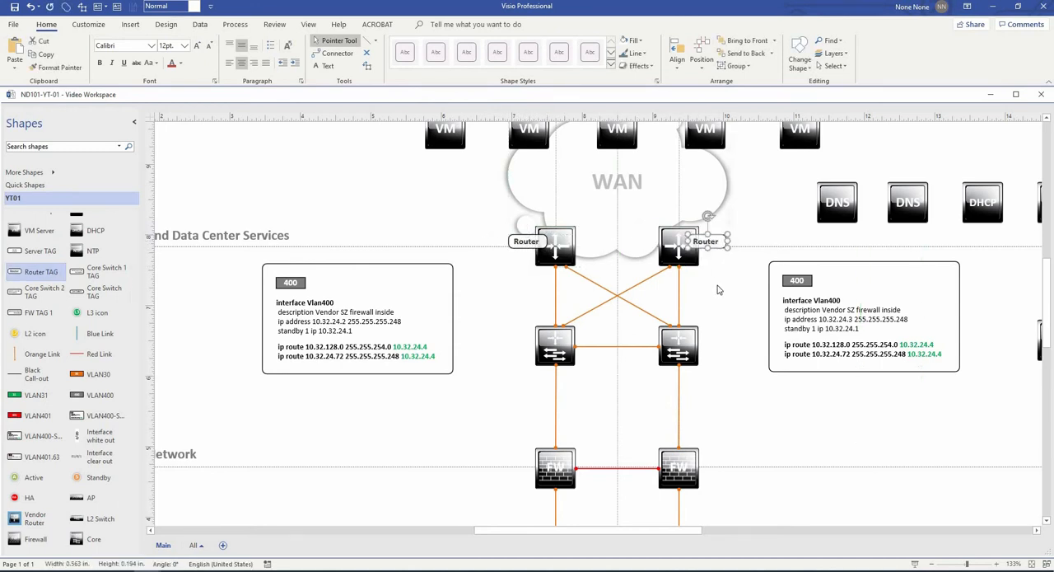
pyautogui.keyDown('ctrl'); pyautogui.keyDown('shift'); pyautogui.click(574, 290); pyautogui.keyUp('shift'); pyautogui.keyUp('ctrl')
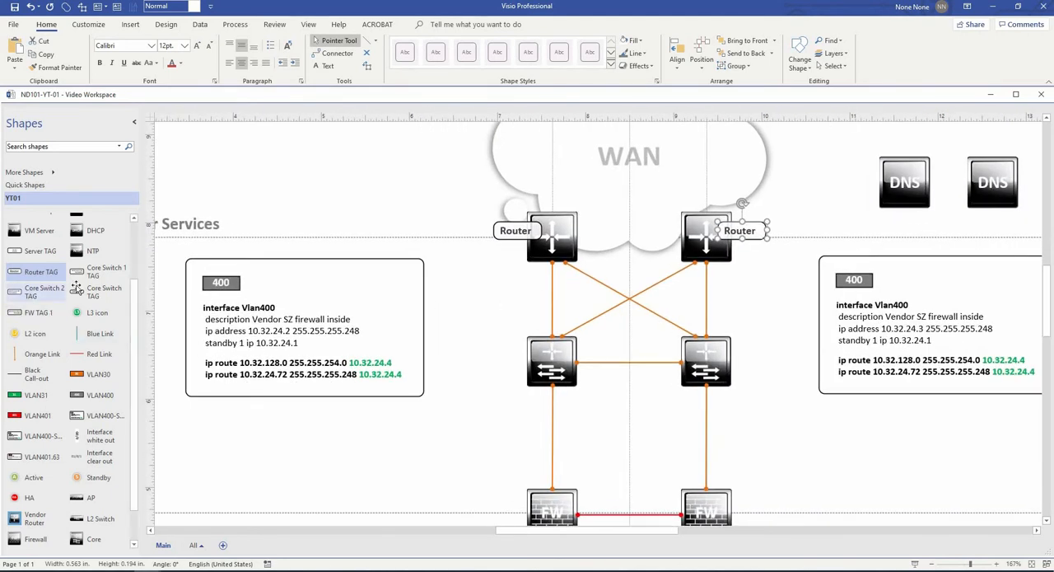
# - Label both core switches with Core Switch tags and ND123-AA-CS01 tags, using 10.255.200.1 on the left and 10.255.200.2 on the right
pyautogui.moveTo(97, 292); pyautogui.dragTo(509, 354)
pyautogui.moveTo(506, 346); pyautogui.dragTo(752, 361)
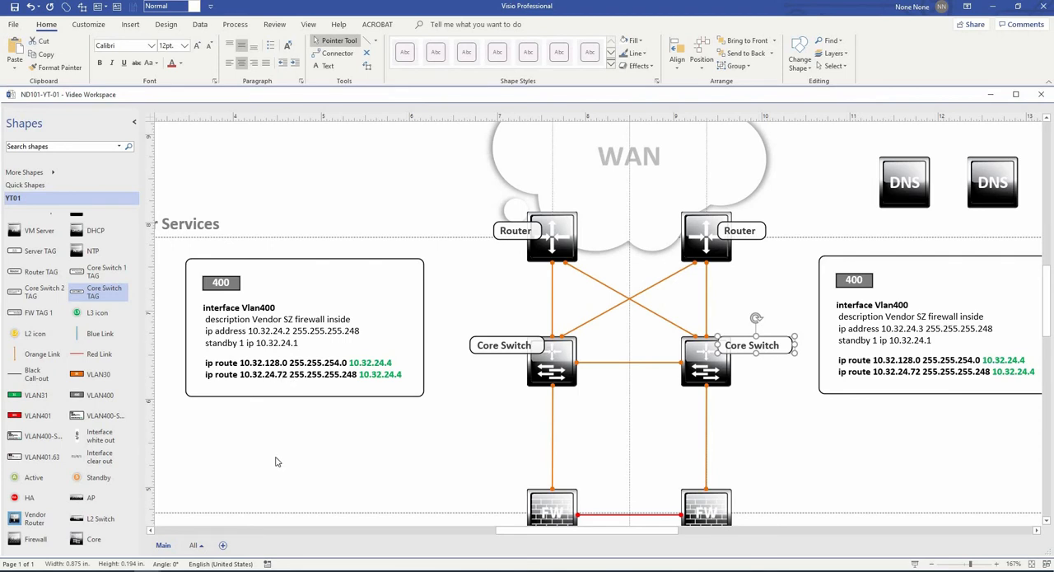
pyautogui.moveTo(76, 272); pyautogui.dragTo(511, 394)
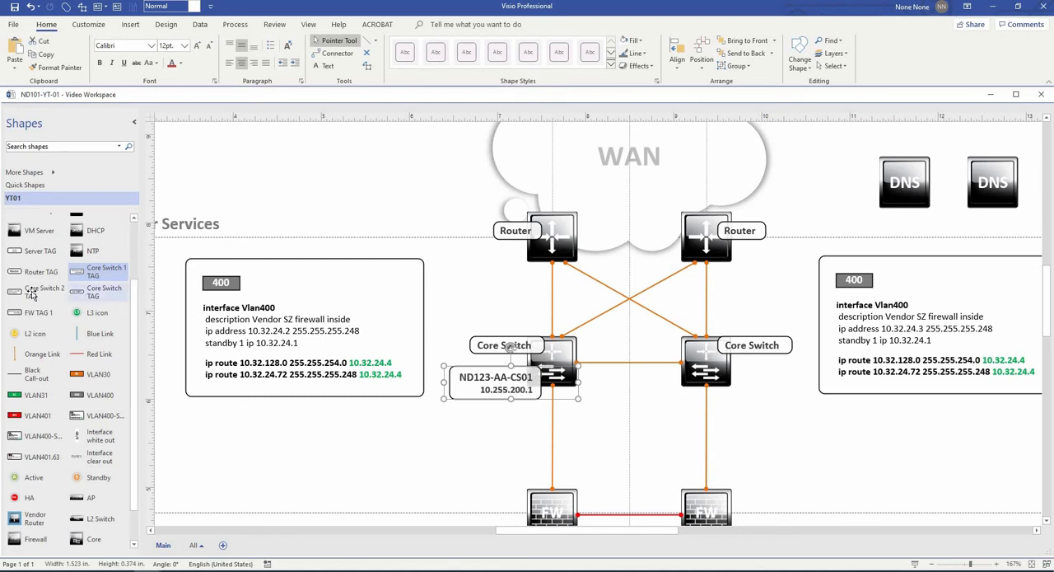
pyautogui.moveTo(30, 294); pyautogui.dragTo(788, 377)
pyautogui.click(774, 432)
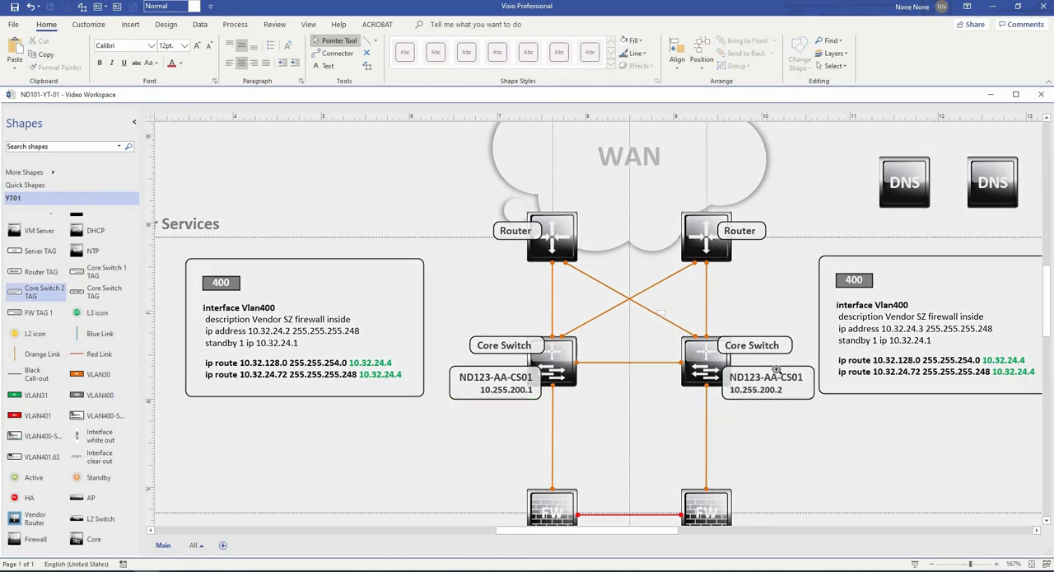
# - Examine the right Core Switch tag up close and check the transparency in its fill settings
pyautogui.moveTo(776, 370); pyautogui.dragTo(800, 373)
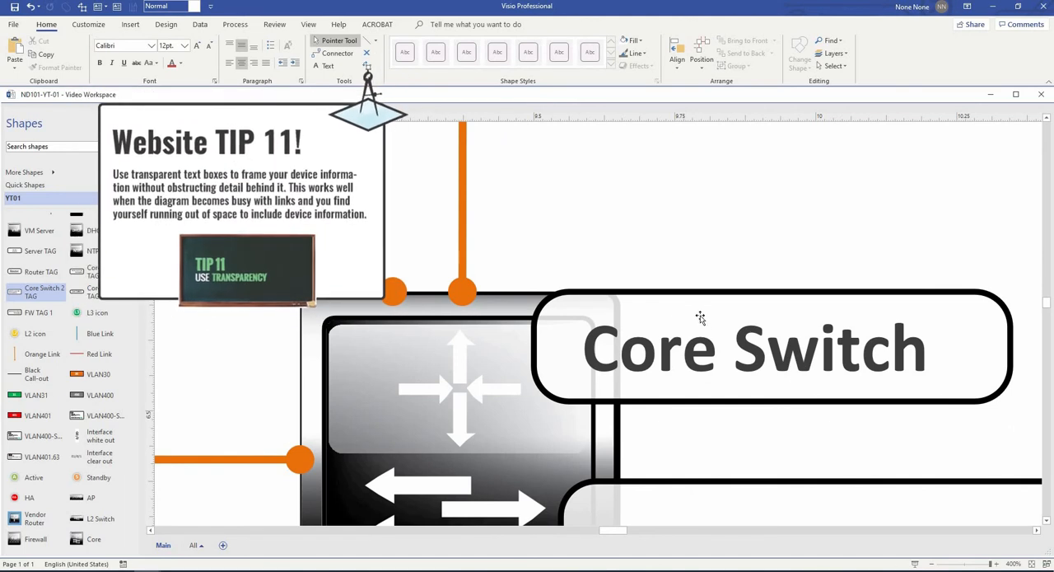
pyautogui.click(745, 313)
pyautogui.click(634, 41)
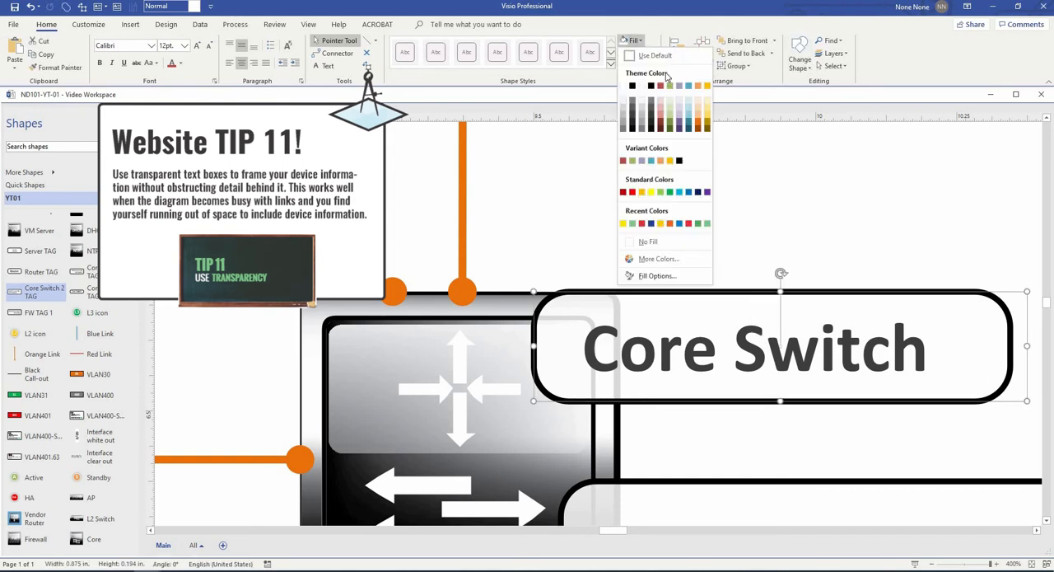
pyautogui.click(665, 277)
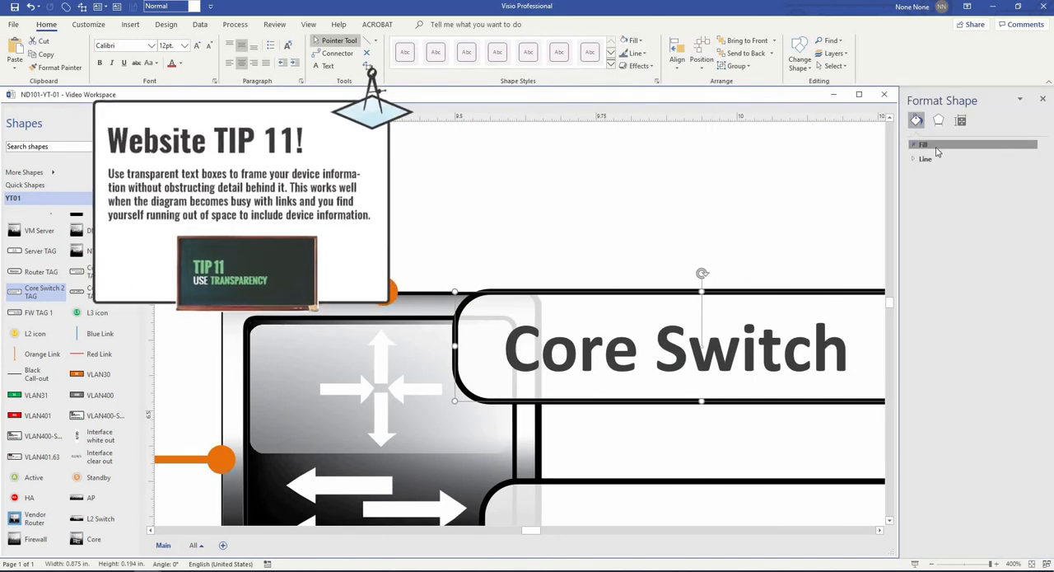
pyautogui.click(935, 145)
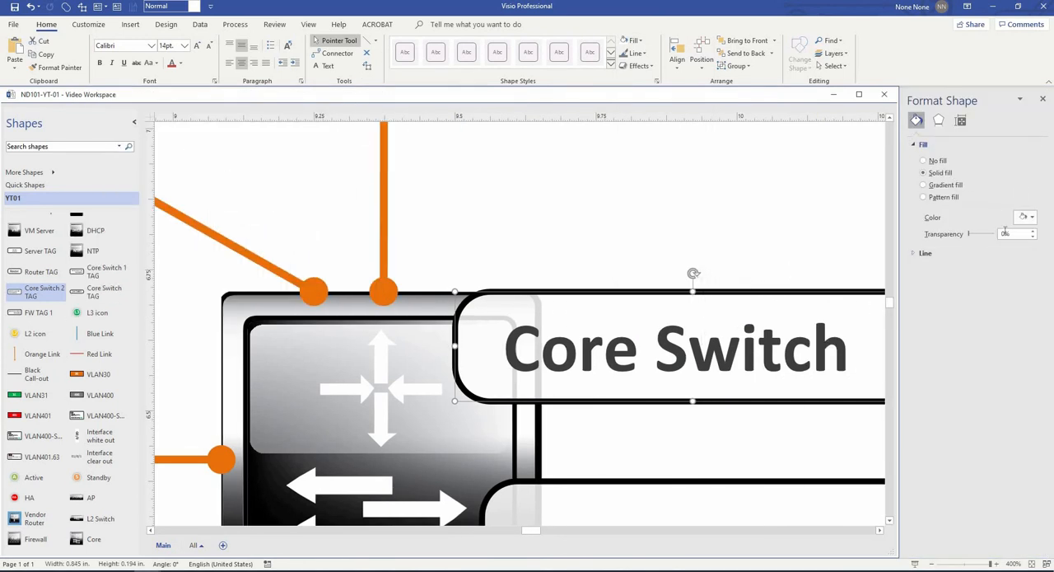
pyautogui.click(820, 302)
pyautogui.click(552, 270)
pyautogui.click(569, 322)
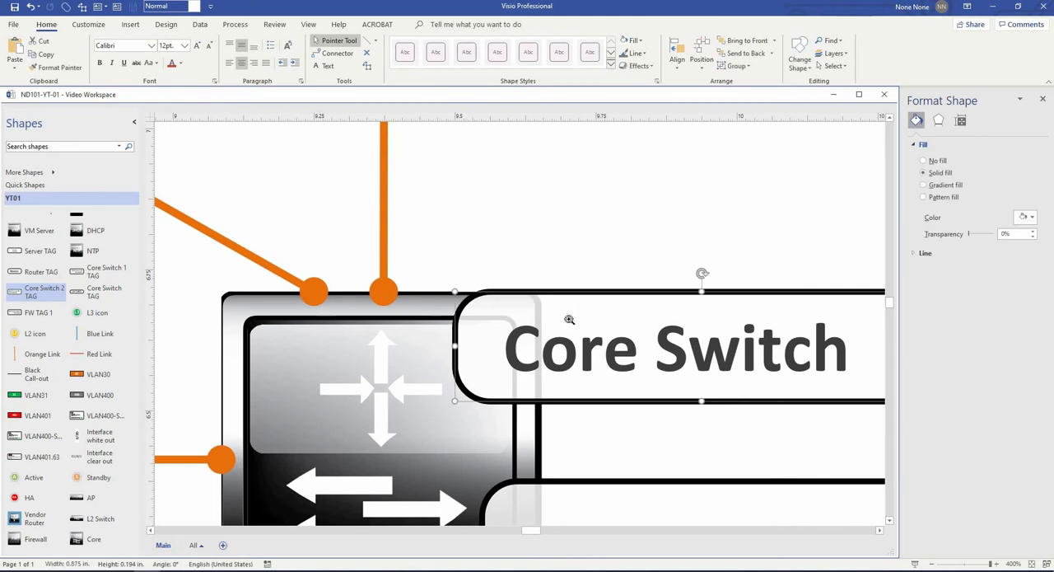
# - Try the left Core Switch tag over the nearby links to check its transparency, and set it back on the left switch's upper corner
pyautogui.scroll(-1, 568, 321)
pyautogui.scroll(-4, 568, 321)
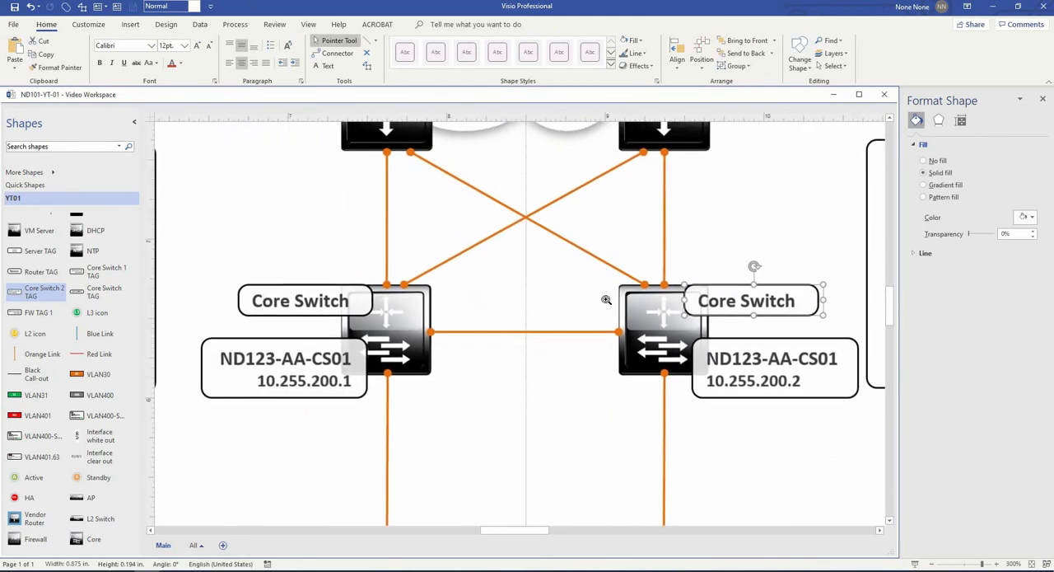
pyautogui.moveTo(340, 298); pyautogui.dragTo(393, 216)
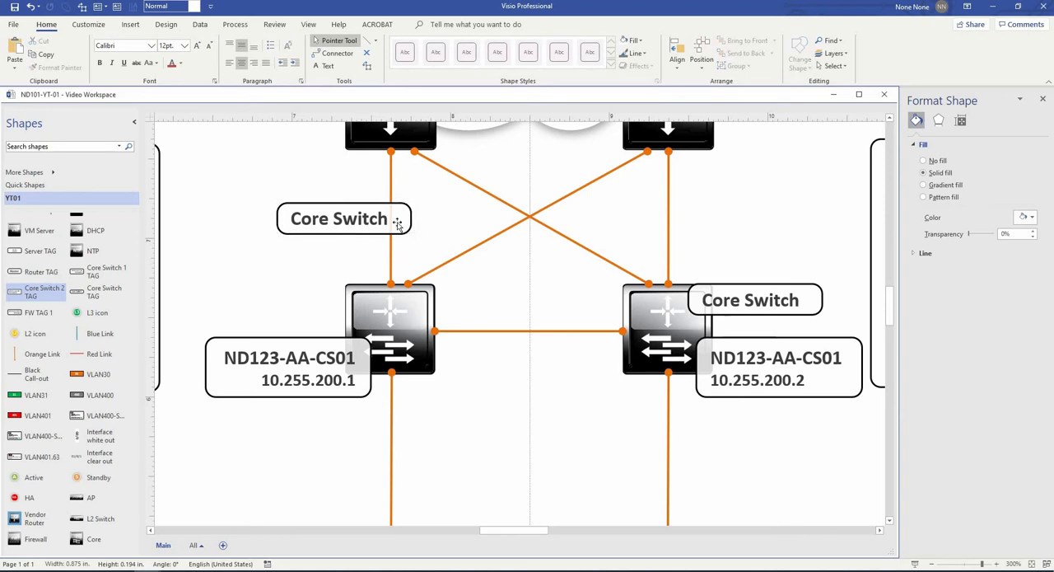
pyautogui.moveTo(633, 283); pyautogui.dragTo(647, 302)
pyautogui.moveTo(559, 309); pyautogui.dragTo(258, 309)
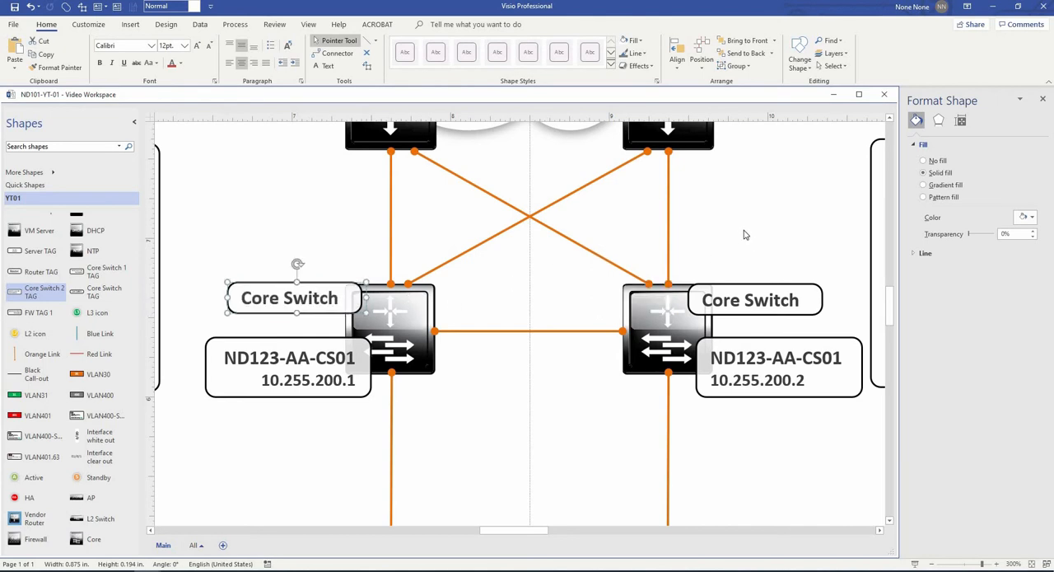
pyautogui.click(743, 234)
pyautogui.scroll(-3, 775, 384)
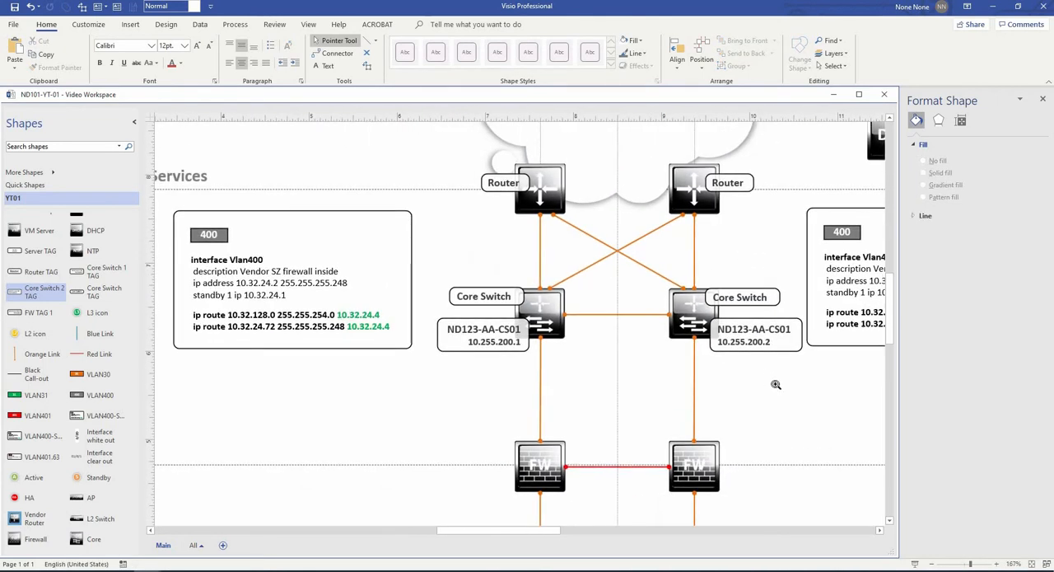
# - Place an L3 icon on each of the four orange links between the routers and the core switches
pyautogui.scroll(-1, 833, 411)
pyautogui.moveTo(838, 414); pyautogui.dragTo(689, 342)
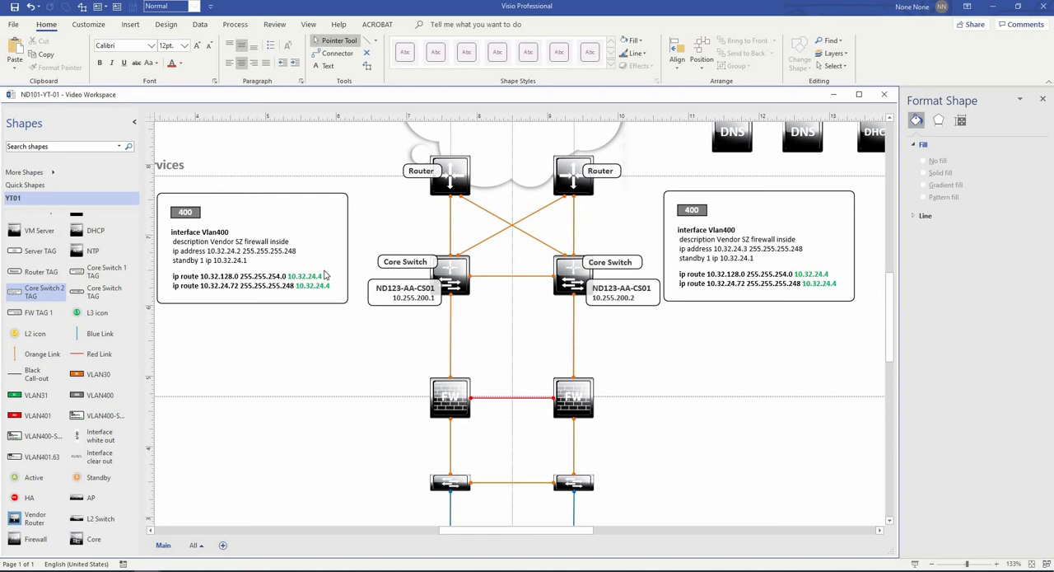
pyautogui.click(97, 315)
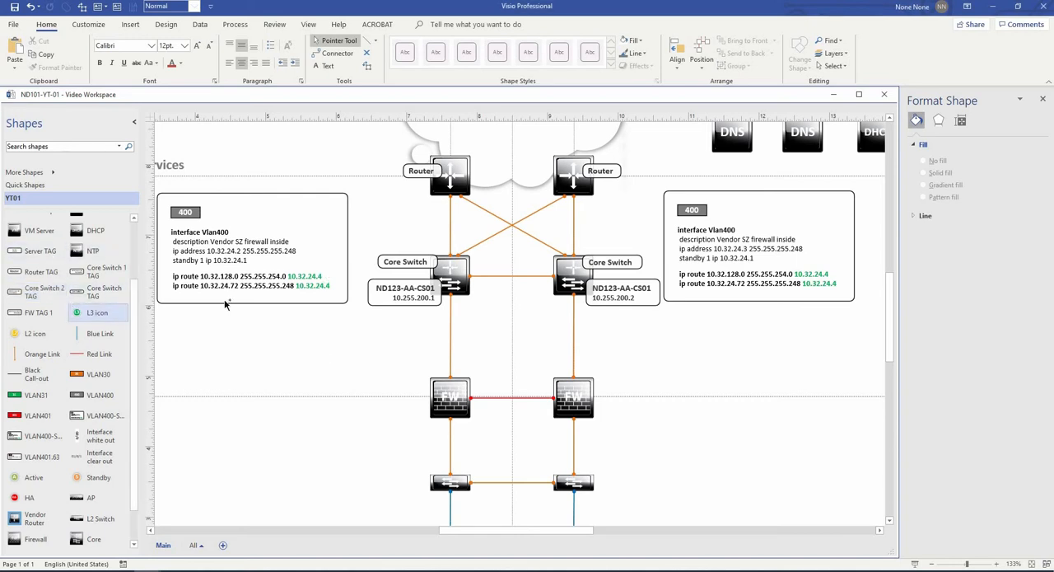
pyautogui.moveTo(225, 304); pyautogui.dragTo(511, 239)
pyautogui.scroll(8, 450, 225)
pyautogui.scroll(-3, 508, 241)
pyautogui.moveTo(569, 287); pyautogui.dragTo(477, 289)
pyautogui.moveTo(395, 239); pyautogui.dragTo(617, 216)
pyautogui.moveTo(379, 239); pyautogui.dragTo(656, 239)
pyautogui.click(751, 289)
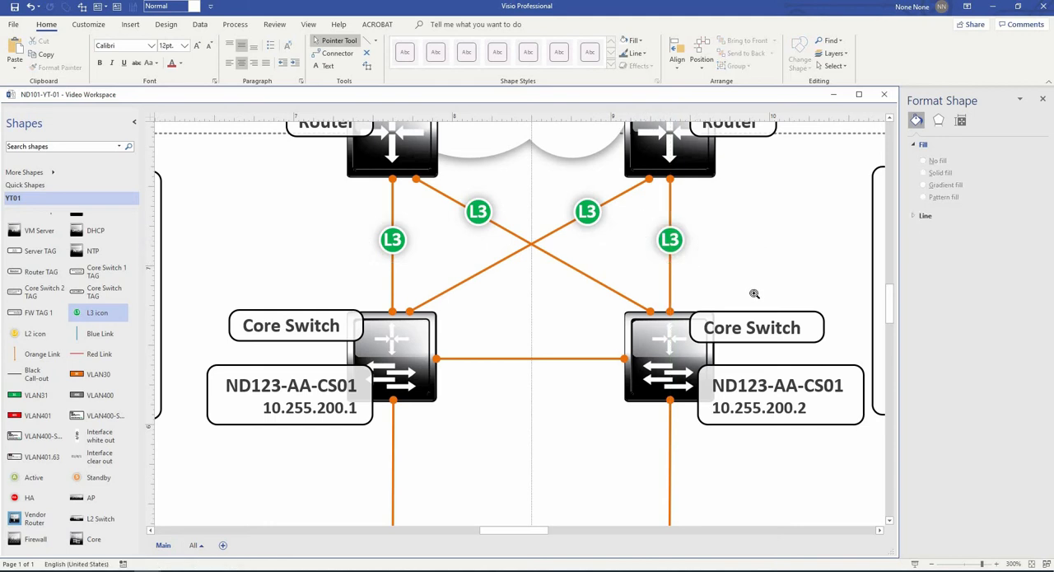
pyautogui.scroll(-4, 755, 293)
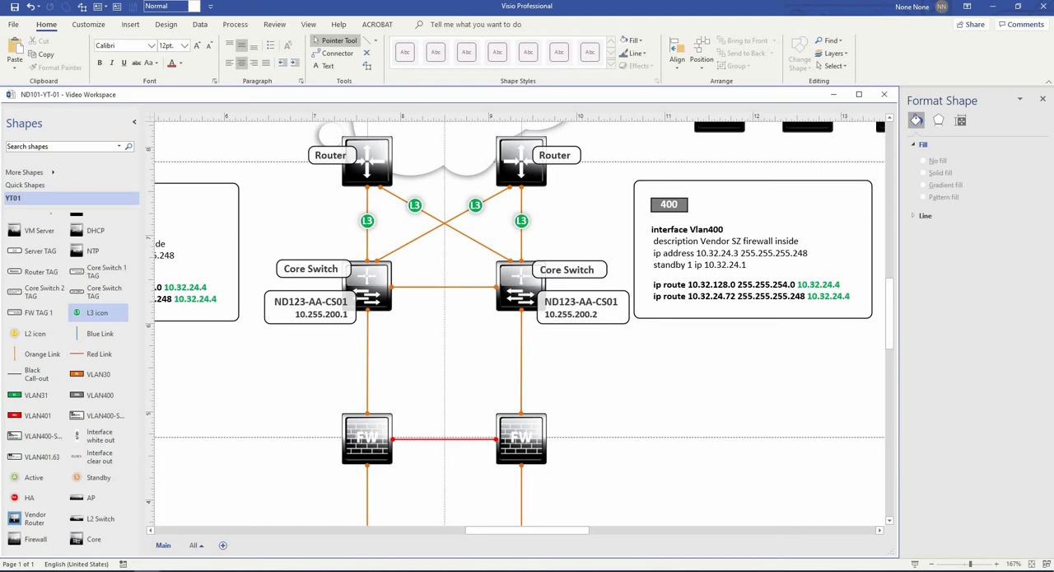
pyautogui.scroll(-1, 116, 376)
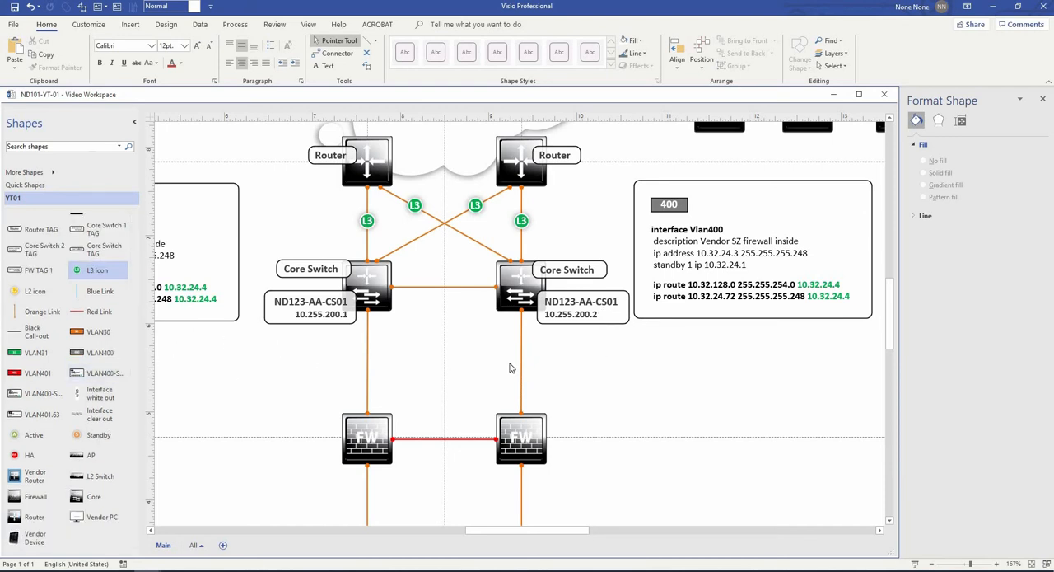
pyautogui.scroll(1, 509, 368)
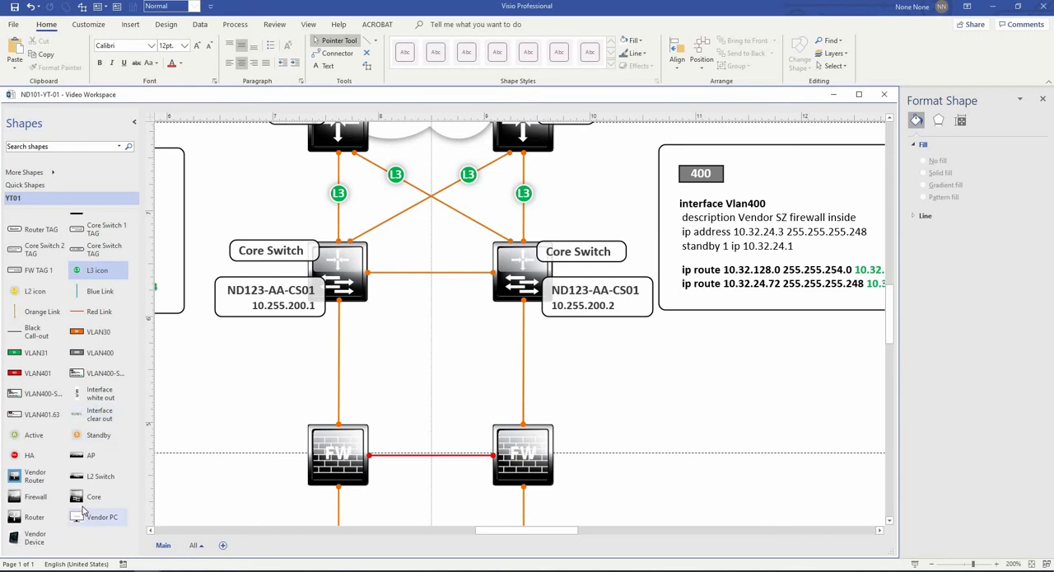
pyautogui.scroll(3, 81, 506)
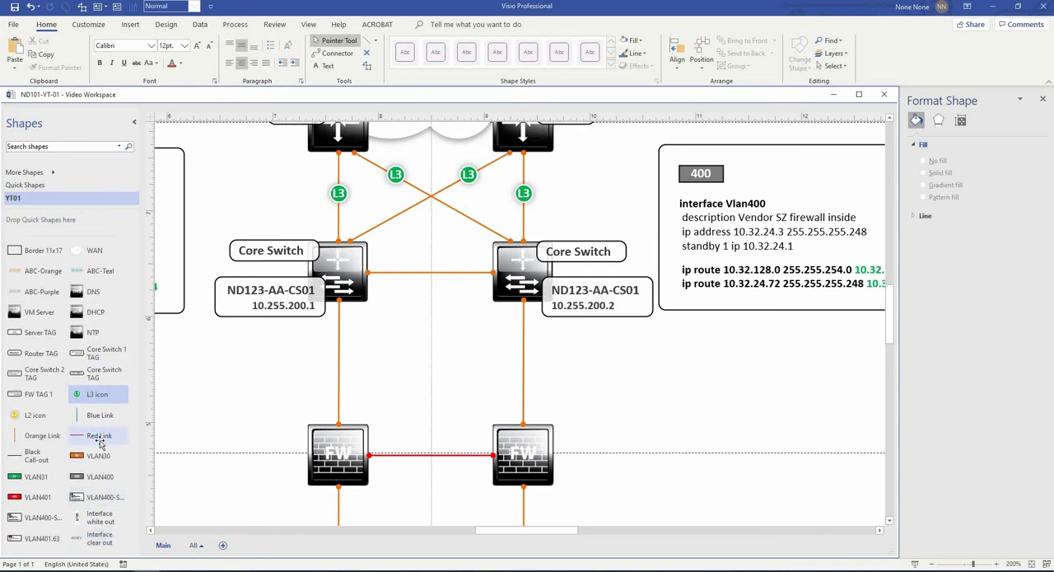
# - Place an Interface white out label on the orange link just below the left core switch
pyautogui.scroll(-2, 95, 510)
pyautogui.moveTo(99, 436); pyautogui.dragTo(280, 303)
pyautogui.scroll(5, 367, 336)
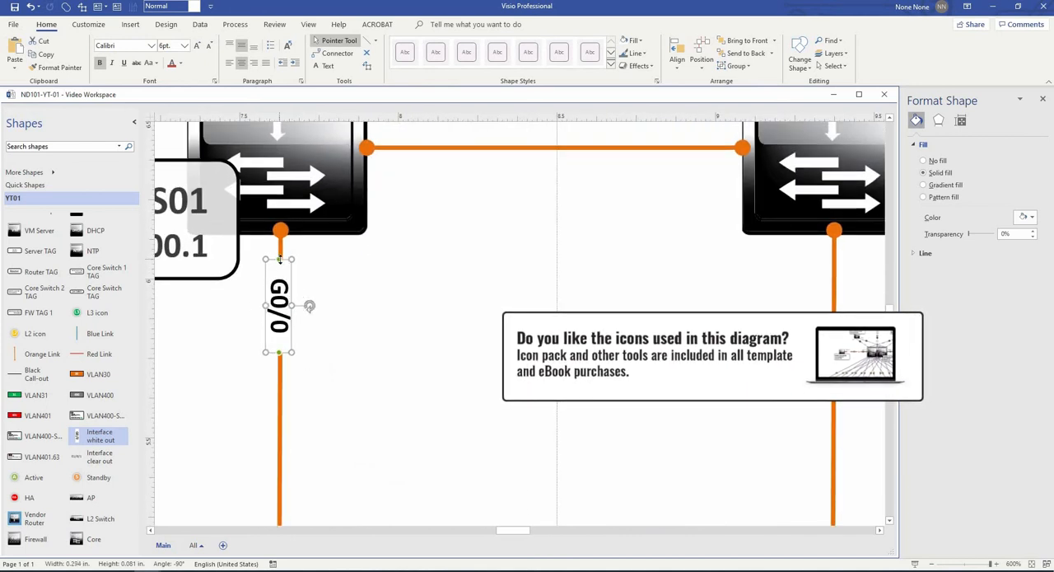
# - Examine up close how the white-filled G0/0 label covers the orange link, checking it selected and unselected
pyautogui.click(371, 268)
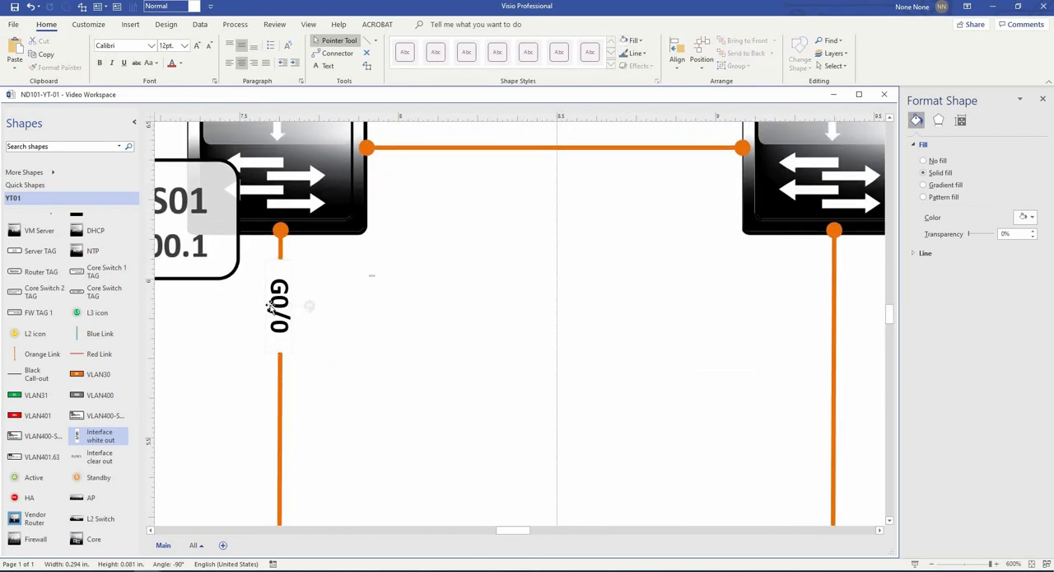
pyautogui.click(307, 306)
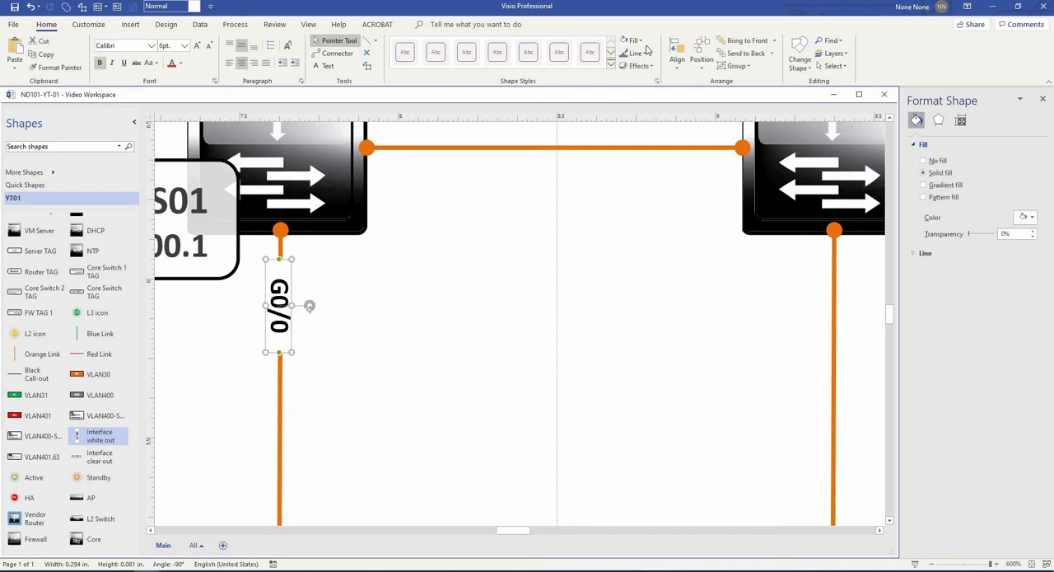
pyautogui.click(328, 323)
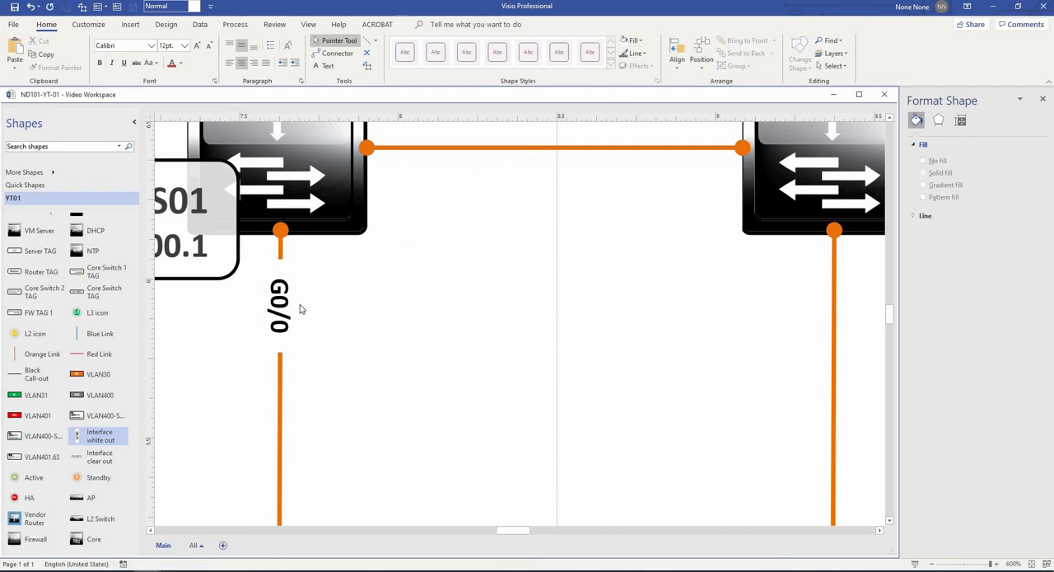
pyautogui.click(303, 305)
pyautogui.moveTo(313, 304); pyautogui.dragTo(334, 304)
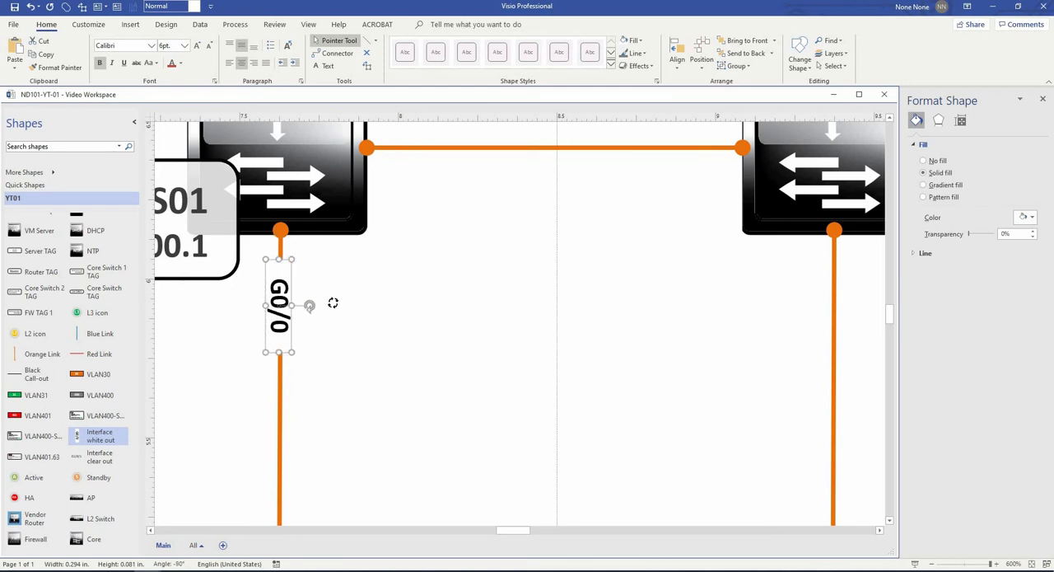
pyautogui.click(348, 355)
pyautogui.click(283, 313)
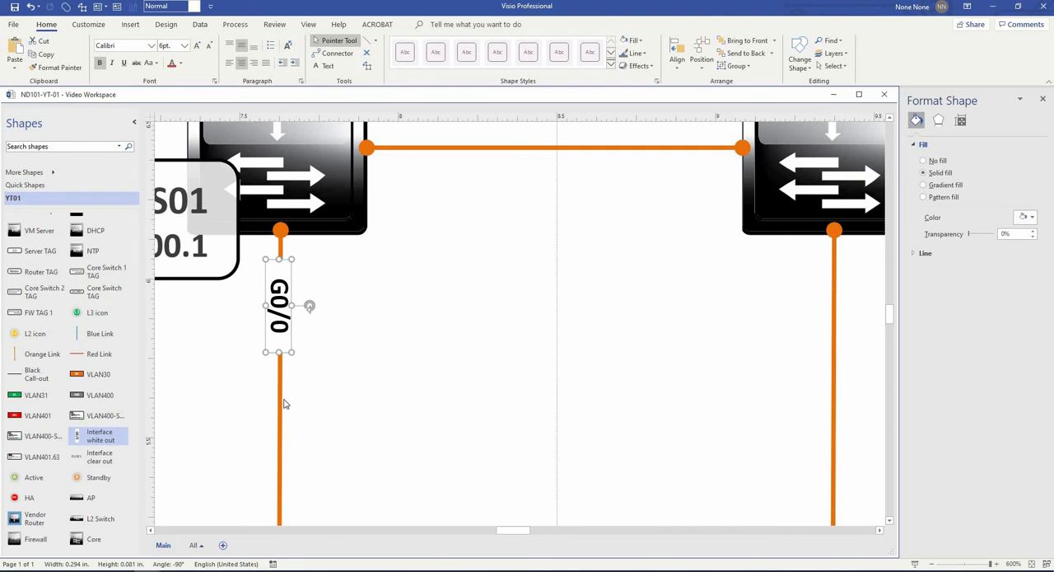
pyautogui.click(355, 341)
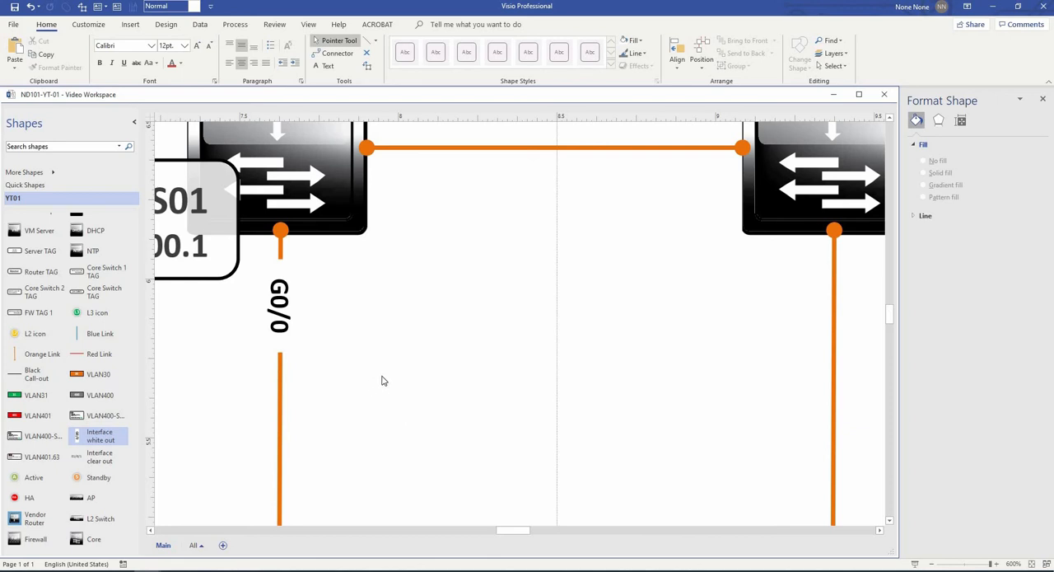
# - Change the interface label below the left core switch to G1/4 and copy it onto the link below the right core switch
pyautogui.keyDown('ctrl'); pyautogui.scroll(-4, 383, 376); pyautogui.keyUp('ctrl')
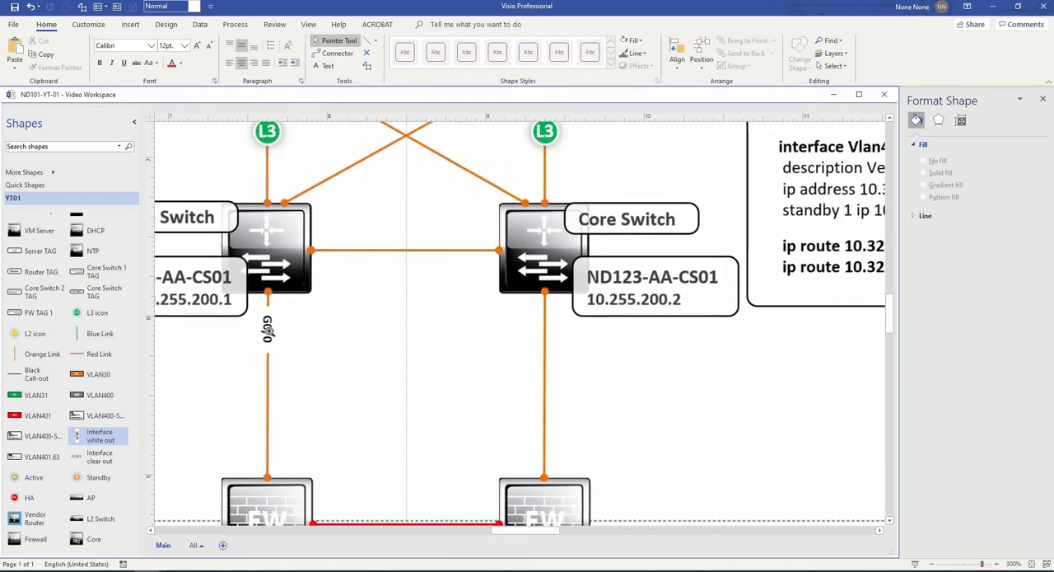
pyautogui.click(269, 332)
pyautogui.doubleClick(267, 331)
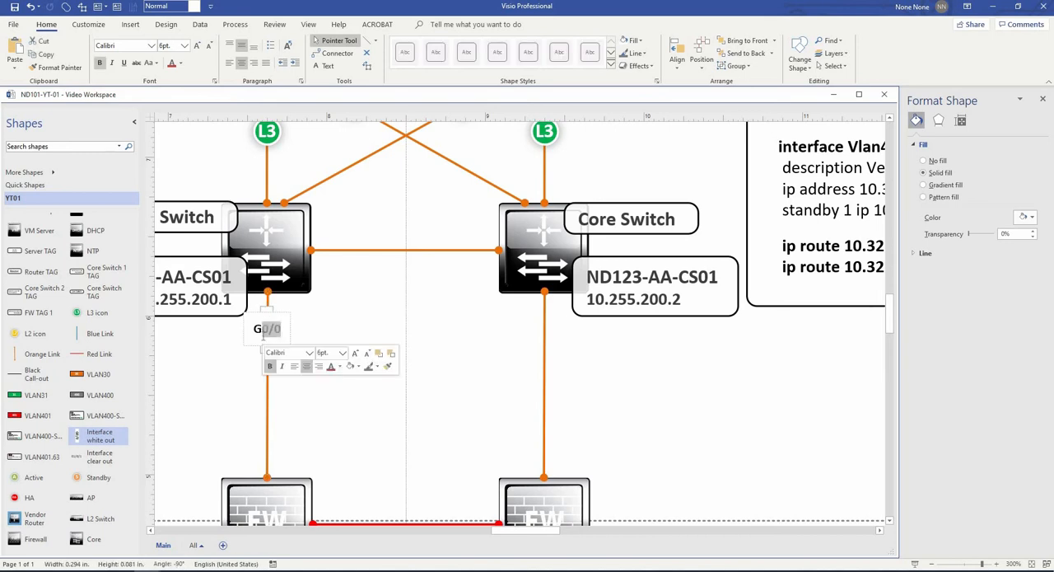
pyautogui.write('1/4')
pyautogui.click(310, 368)
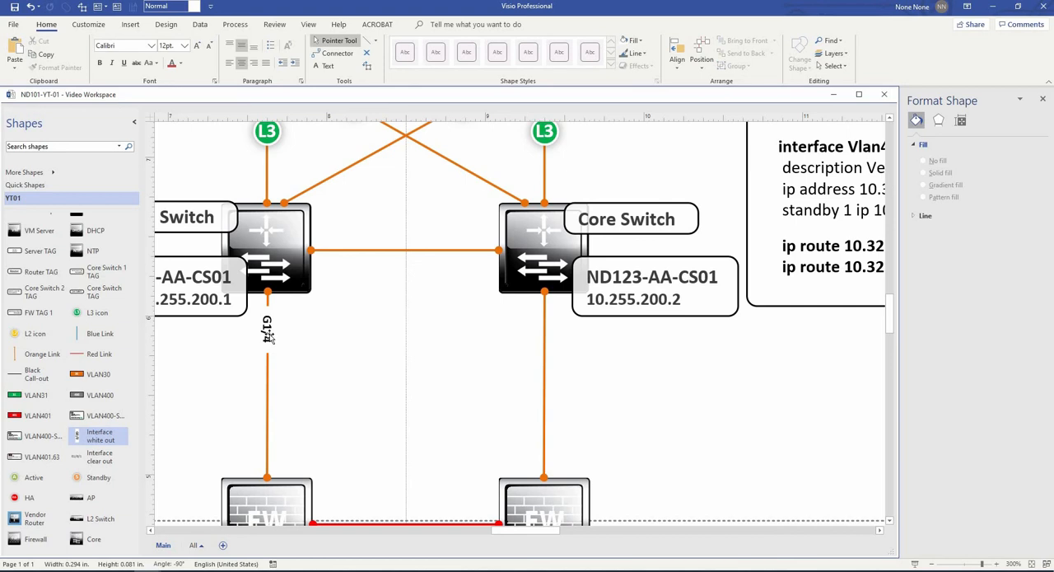
pyautogui.click(268, 334)
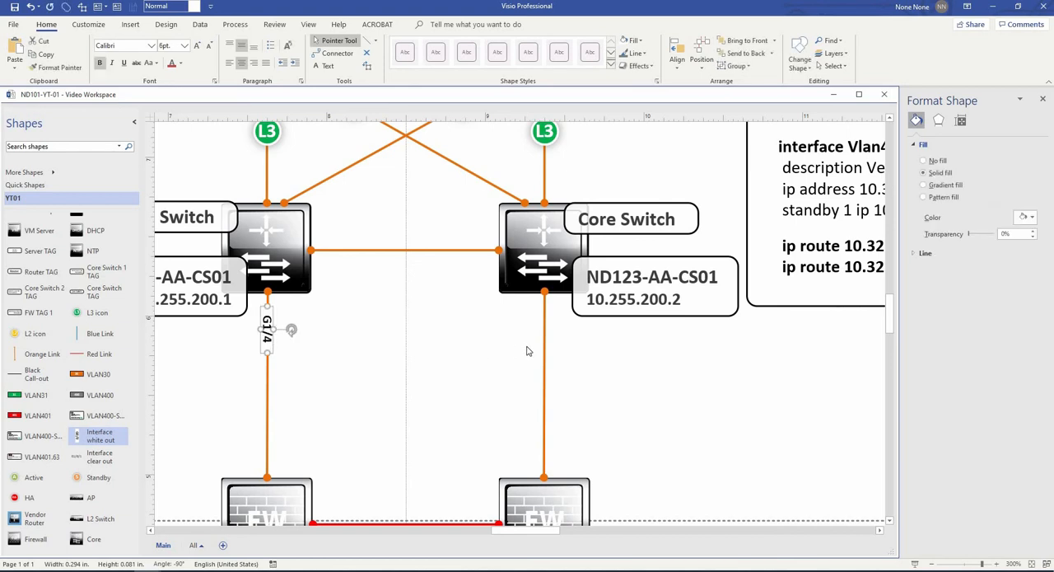
pyautogui.moveTo(446, 355); pyautogui.dragTo(539, 358)
pyautogui.click(617, 375)
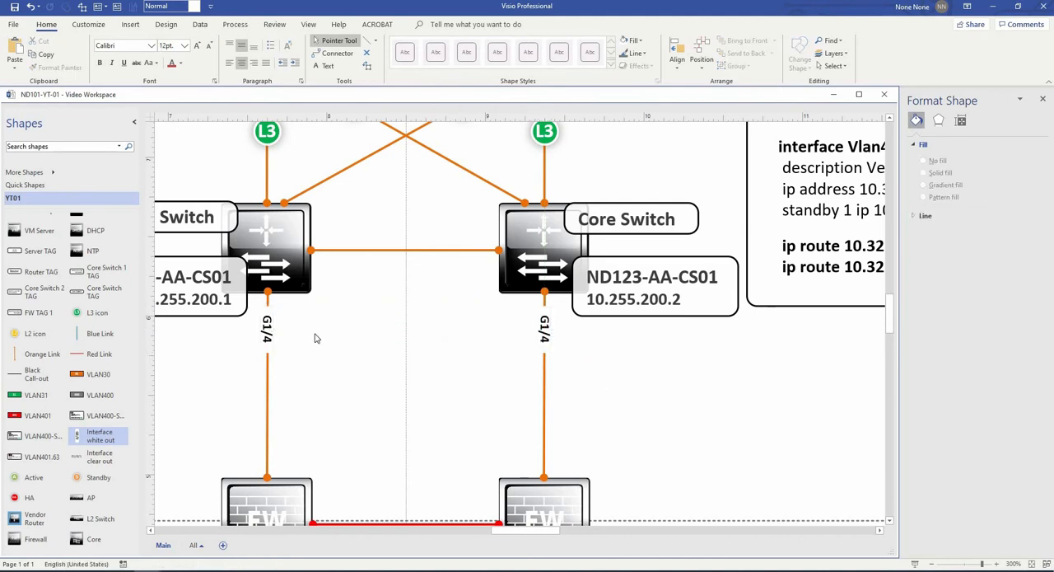
# - Place a VLAN400 tag at the middle of the link between the core switches, with an L2 icon to its right
pyautogui.keyDown('ctrl'); pyautogui.scroll(-3, 421, 365); pyautogui.keyUp('ctrl')
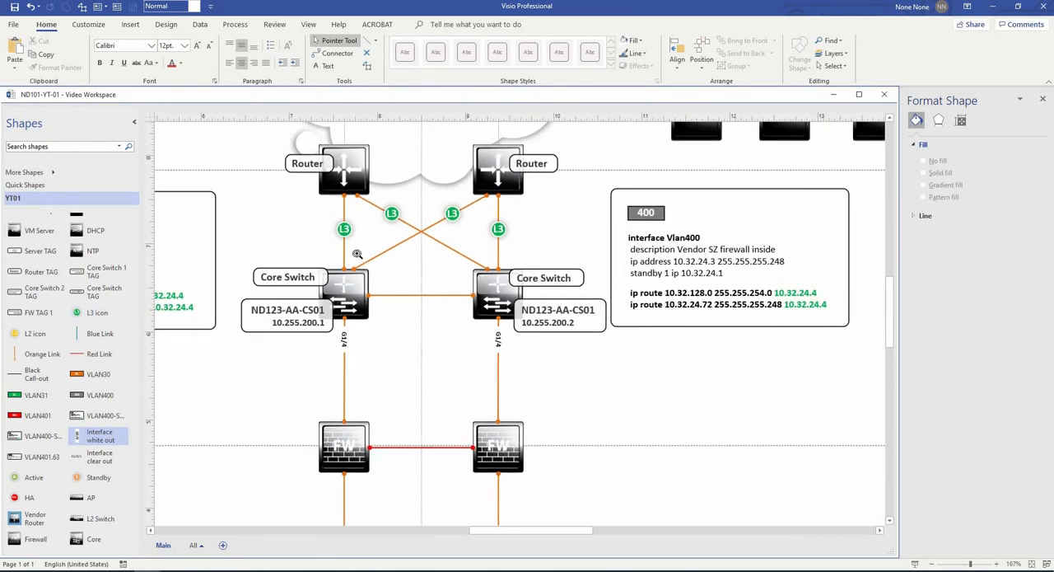
pyautogui.scroll(3, 417, 315)
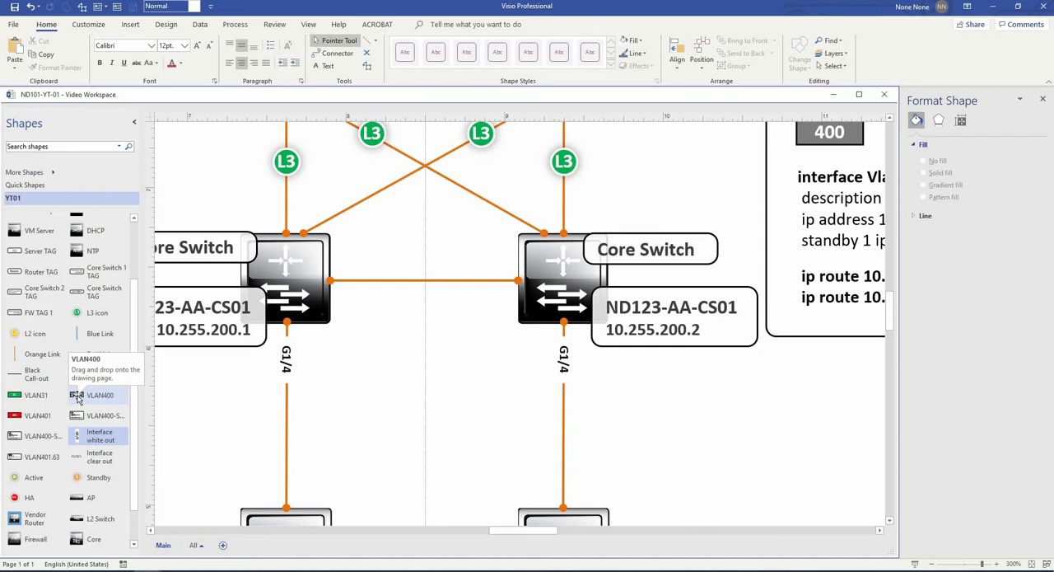
pyautogui.moveTo(78, 399); pyautogui.dragTo(426, 281)
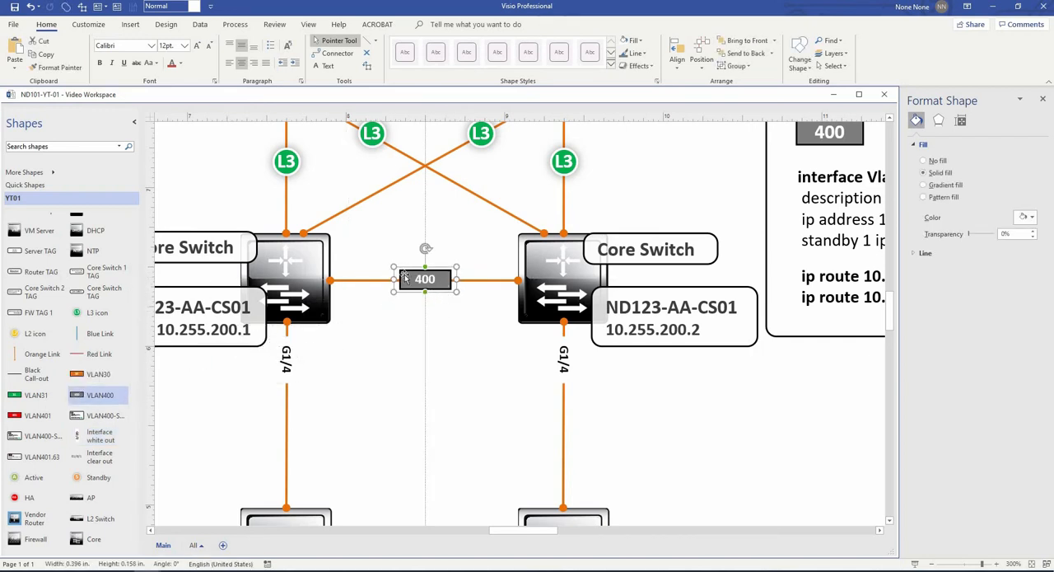
pyautogui.click(451, 313)
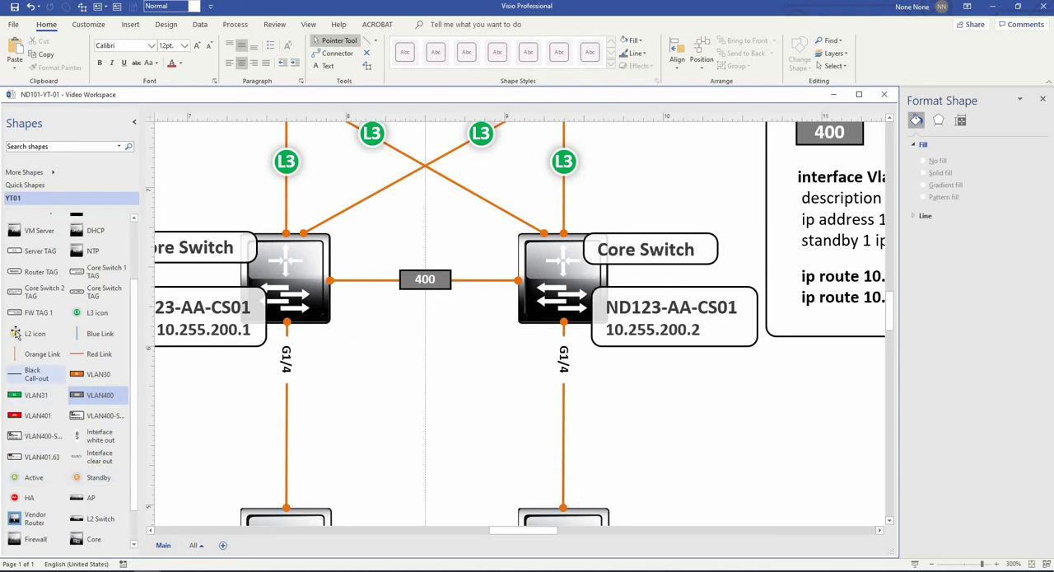
pyautogui.moveTo(20, 333); pyautogui.dragTo(483, 329)
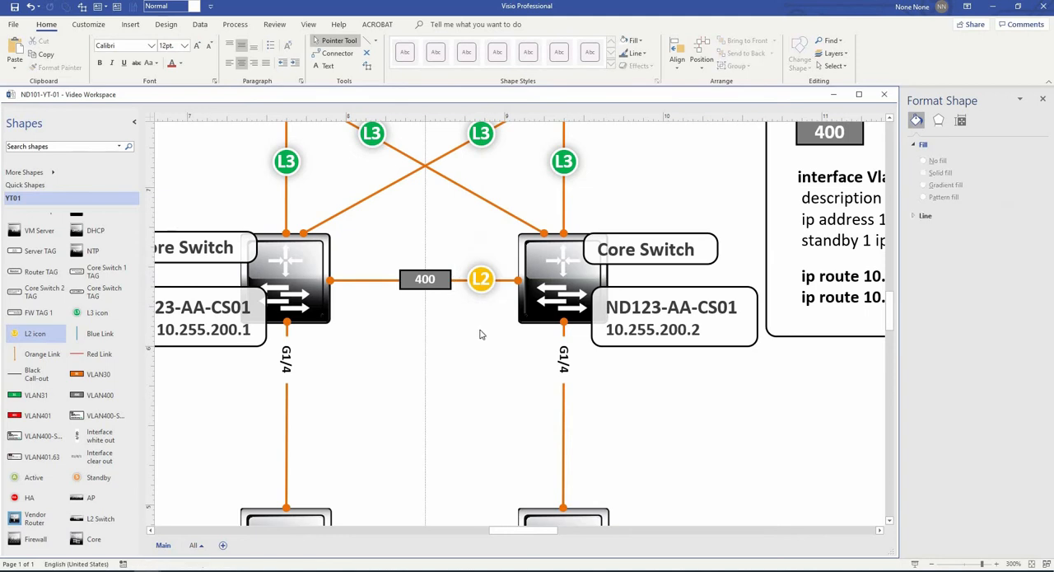
# - Copy the L2 icon and the 400 tag onto both vertical links between the core switches and the firewalls
pyautogui.click(485, 283)
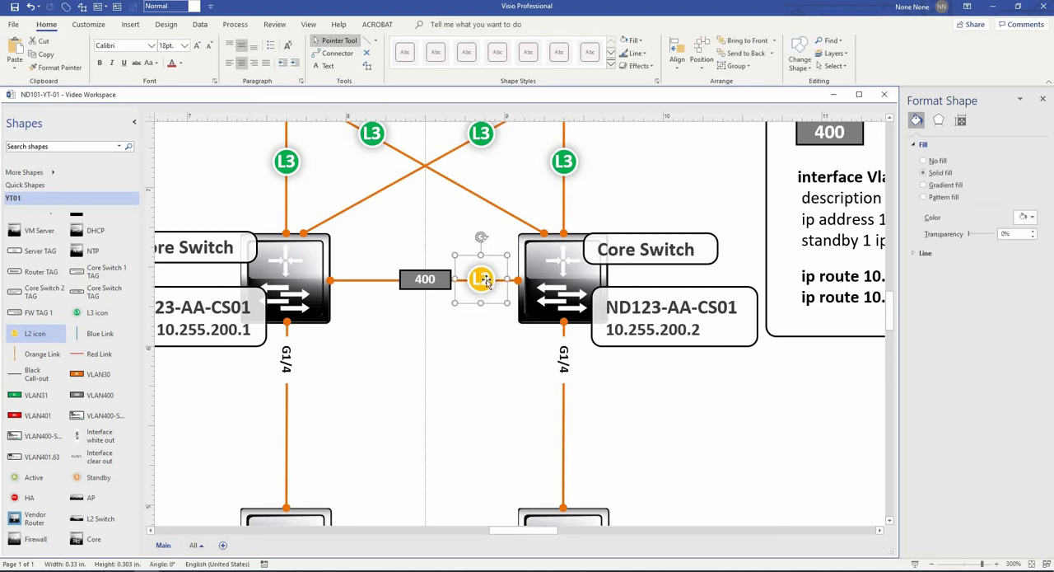
pyautogui.moveTo(484, 280); pyautogui.dragTo(287, 406)
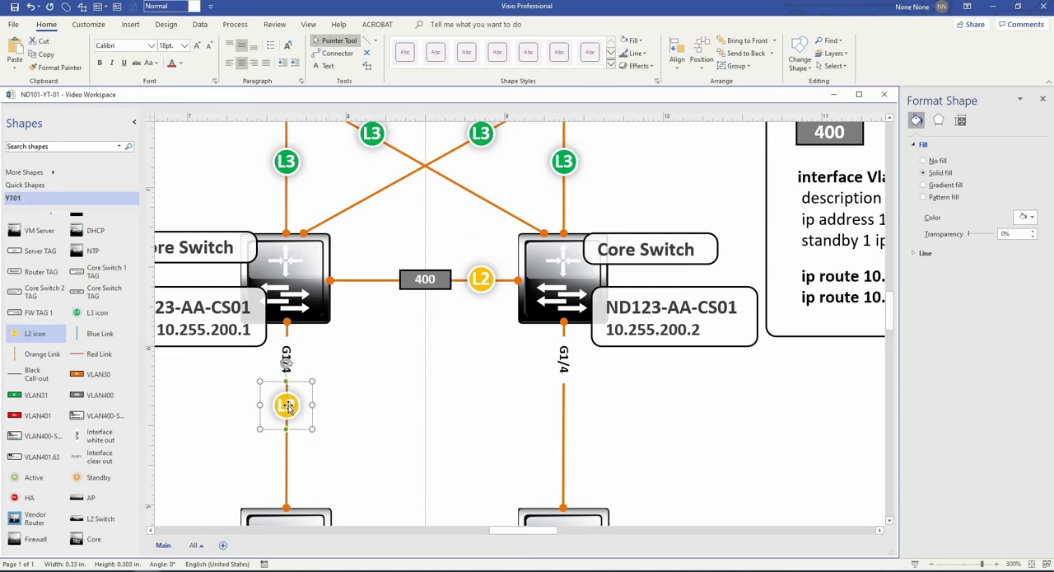
pyautogui.scroll(-3, 331, 429)
pyautogui.moveTo(284, 301); pyautogui.dragTo(565, 328)
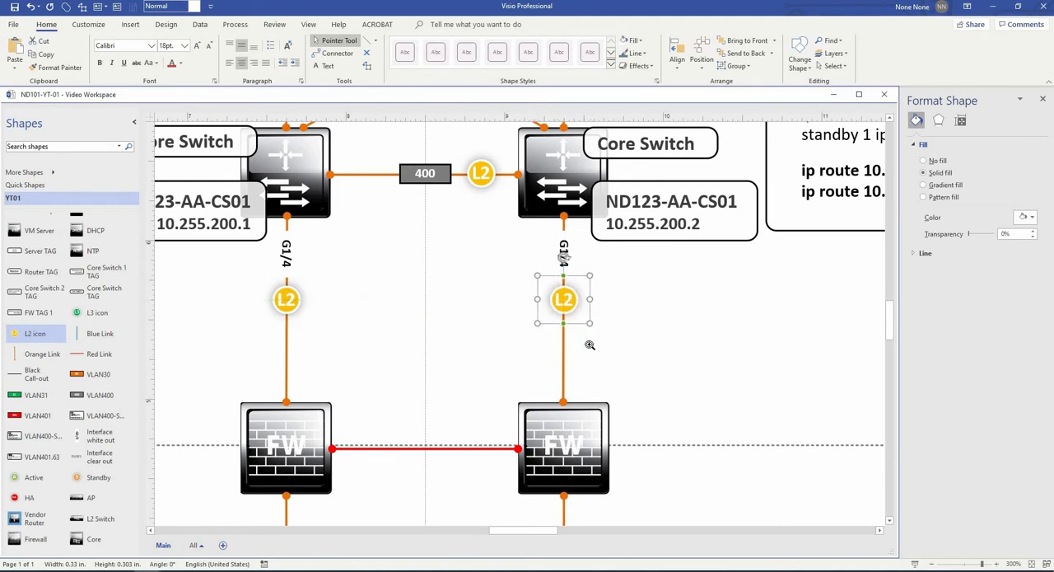
pyautogui.moveTo(425, 174); pyautogui.dragTo(582, 352)
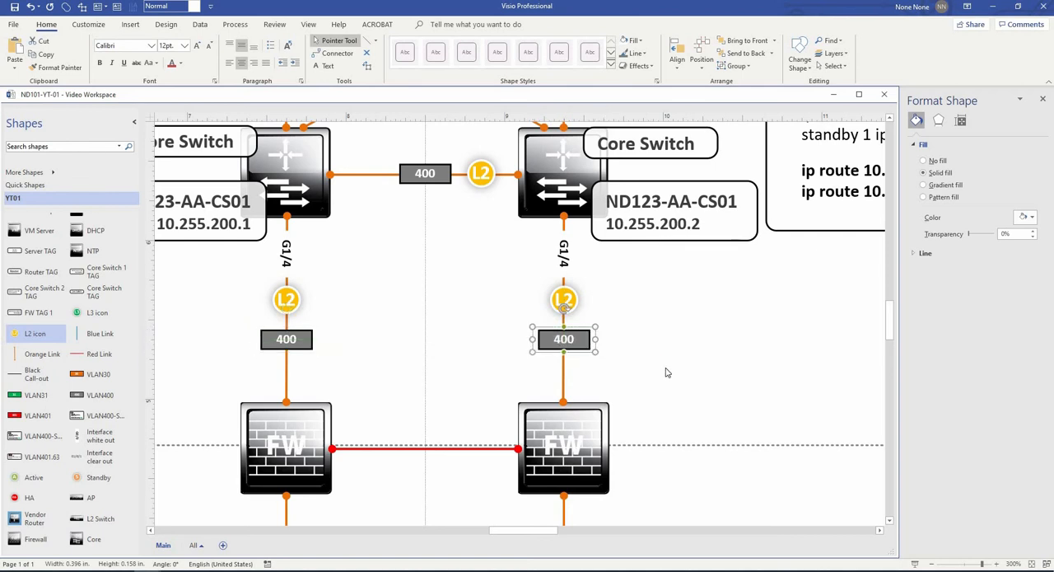
# - Place an Inside - E1/13 interface label above each firewall, beside the inner side of its link
pyautogui.scroll(-2, 668, 372)
pyautogui.moveTo(78, 456); pyautogui.dragTo(514, 336)
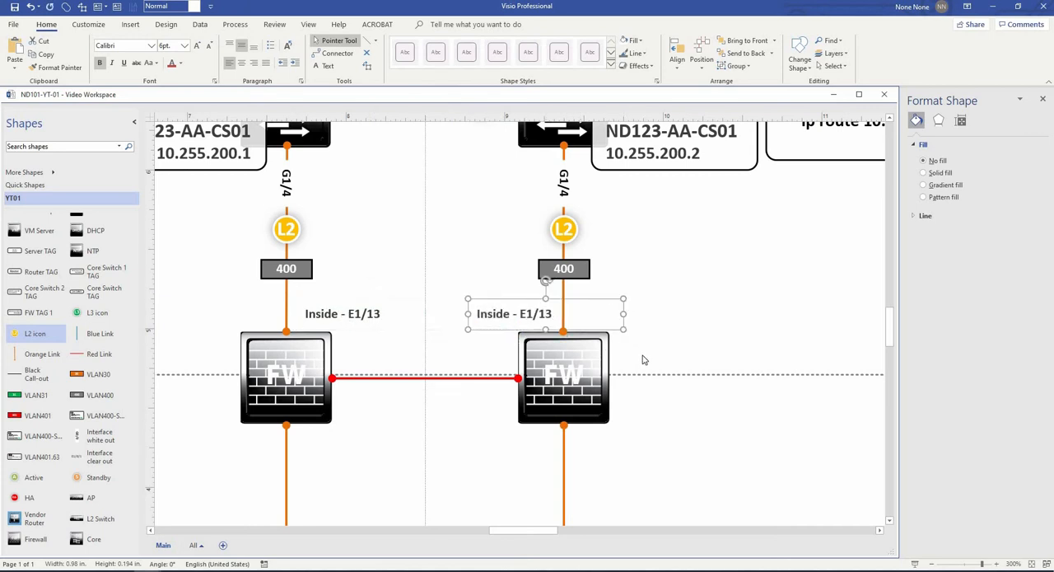
pyautogui.click(636, 349)
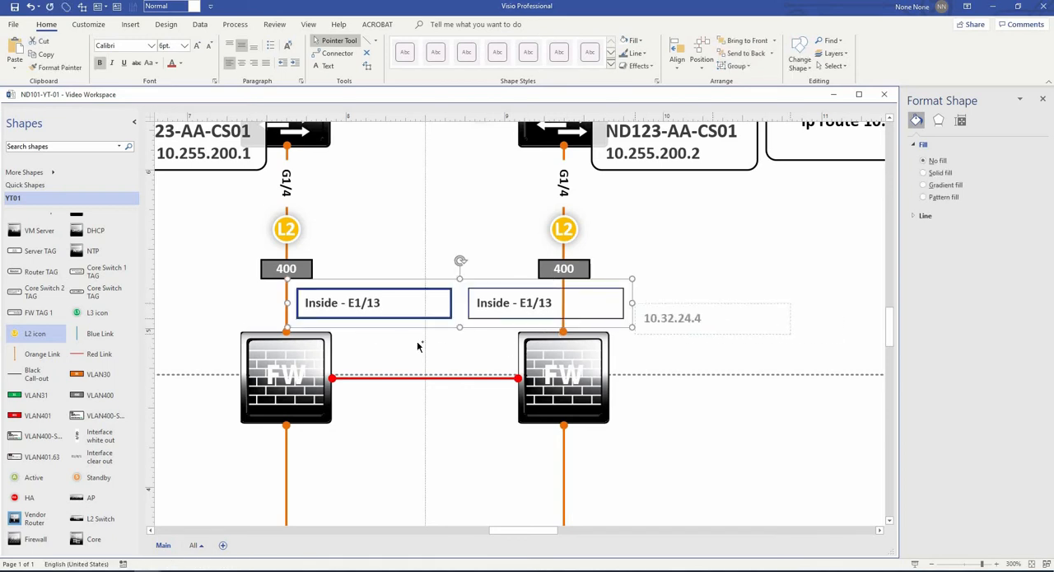
# - Add the address 10.32.24.4 under the left firewall's Inside label and a copy reading 10.32.24.5 under the right one
pyautogui.moveTo(419, 346); pyautogui.dragTo(519, 333)
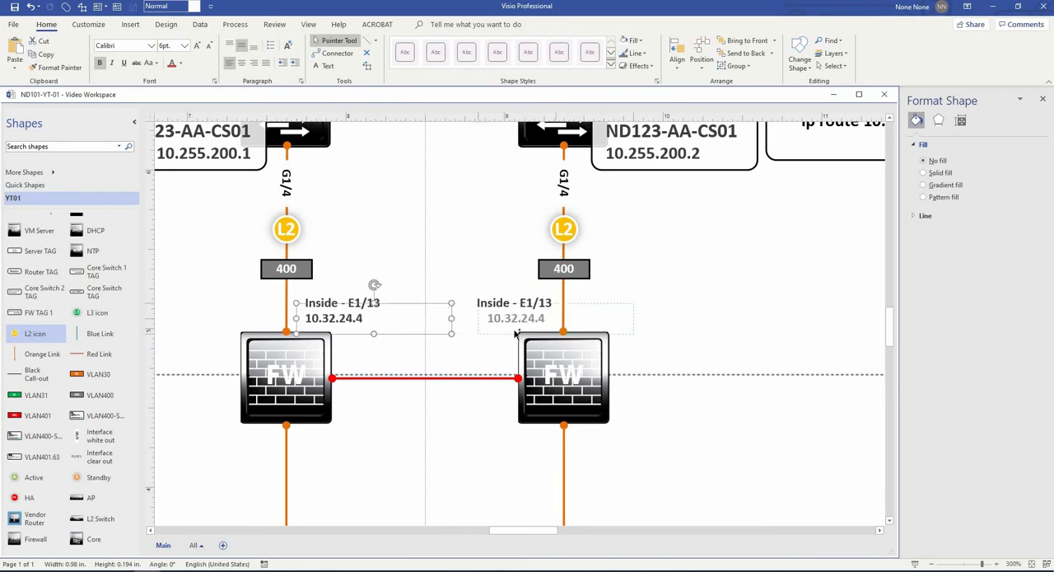
pyautogui.hotkey('shift', 'Left')
pyautogui.hotkey('shift', 'Left')
pyautogui.hotkey('shift', 'Left')
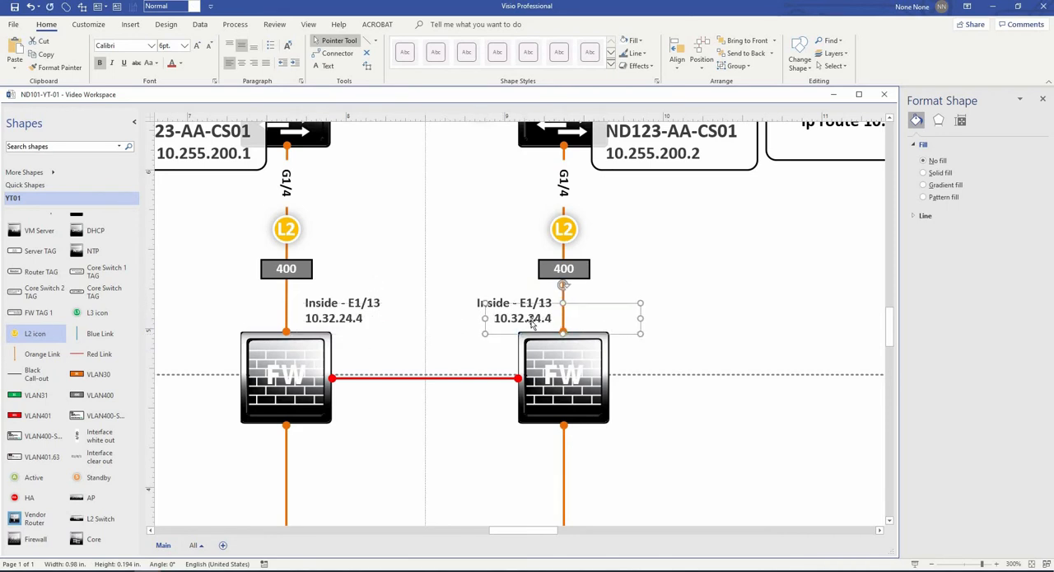
pyautogui.doubleClick(541, 318)
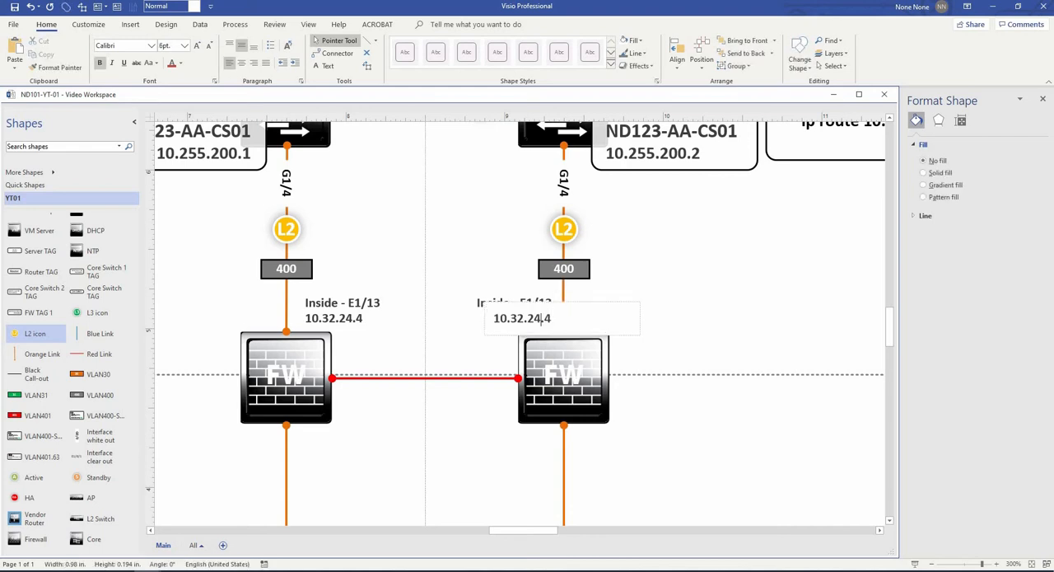
pyautogui.scroll(1, 746, 320)
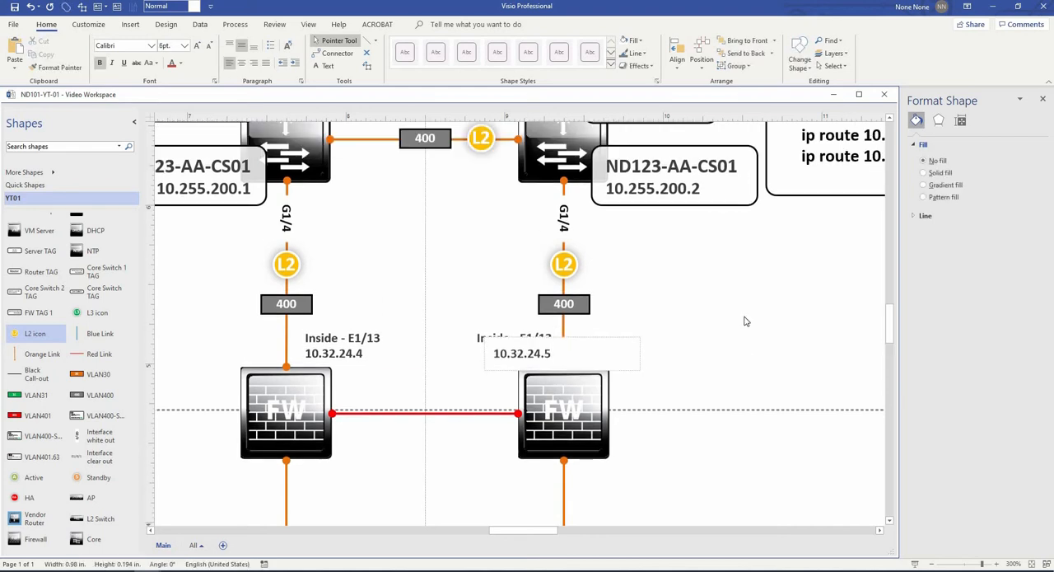
pyautogui.click(747, 322)
# - Place the VLAN400 interface address labels below the core switches, with 10.32.24.2 on the left and 10.32.24.3 on the right
pyautogui.scroll(-1, 752, 380)
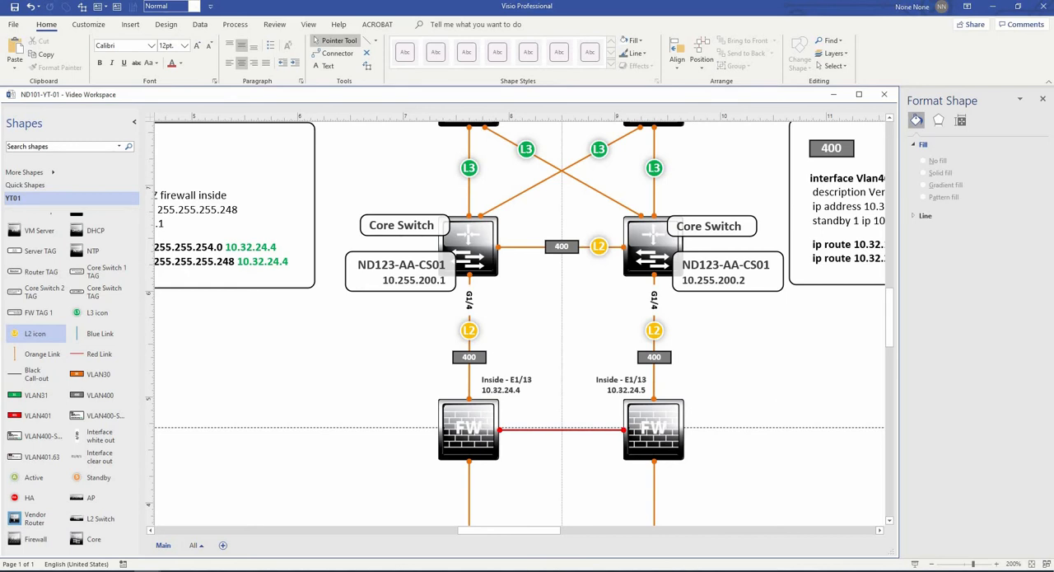
pyautogui.moveTo(77, 416); pyautogui.dragTo(565, 293)
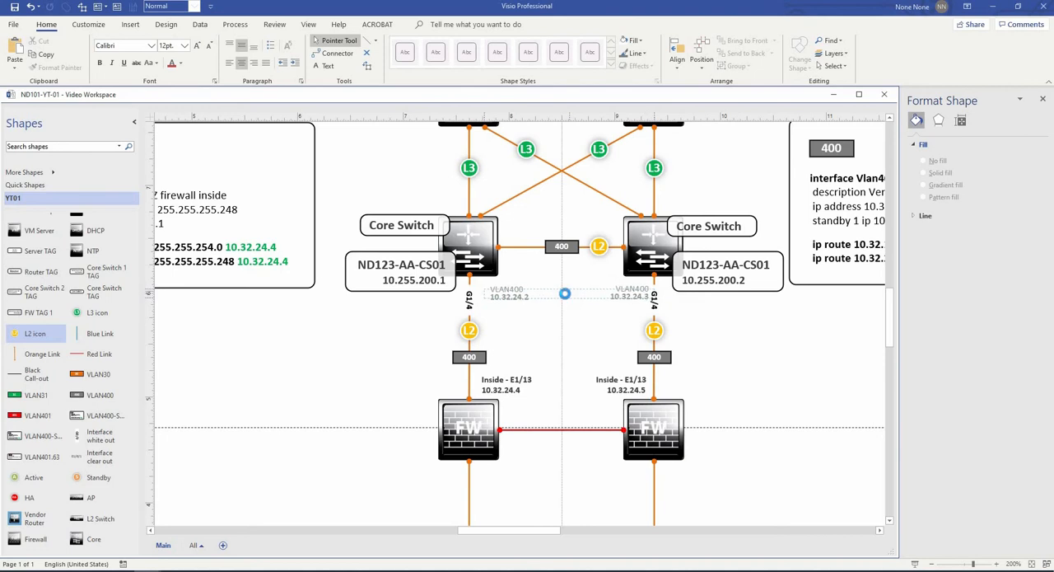
pyautogui.click(759, 375)
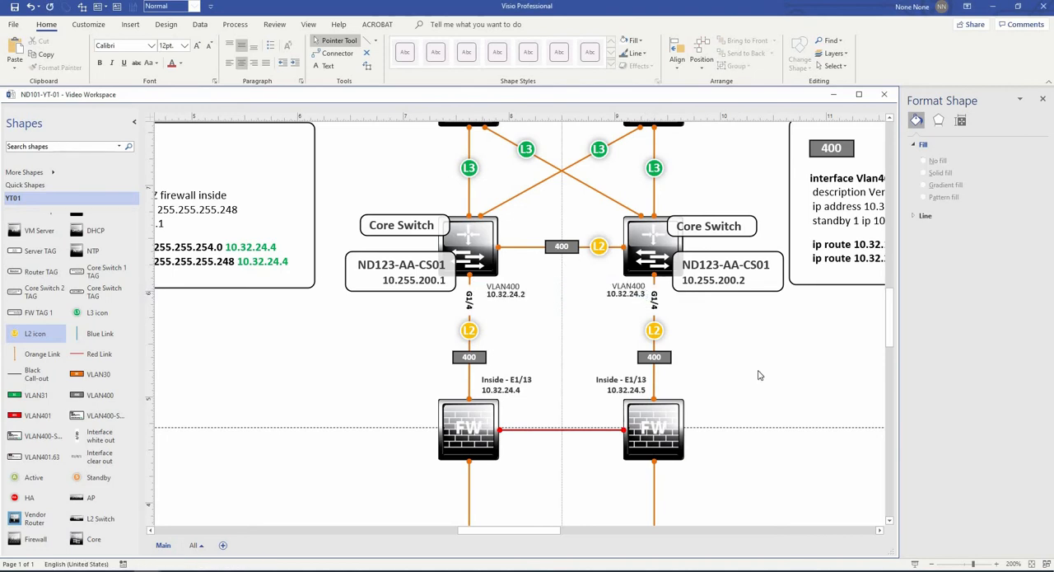
# - Place the green addresses centred between the vertical links, 10.32.24.1 below the core switches and 10.32.24.4 above the firewalls
pyautogui.scroll(-2, 759, 374)
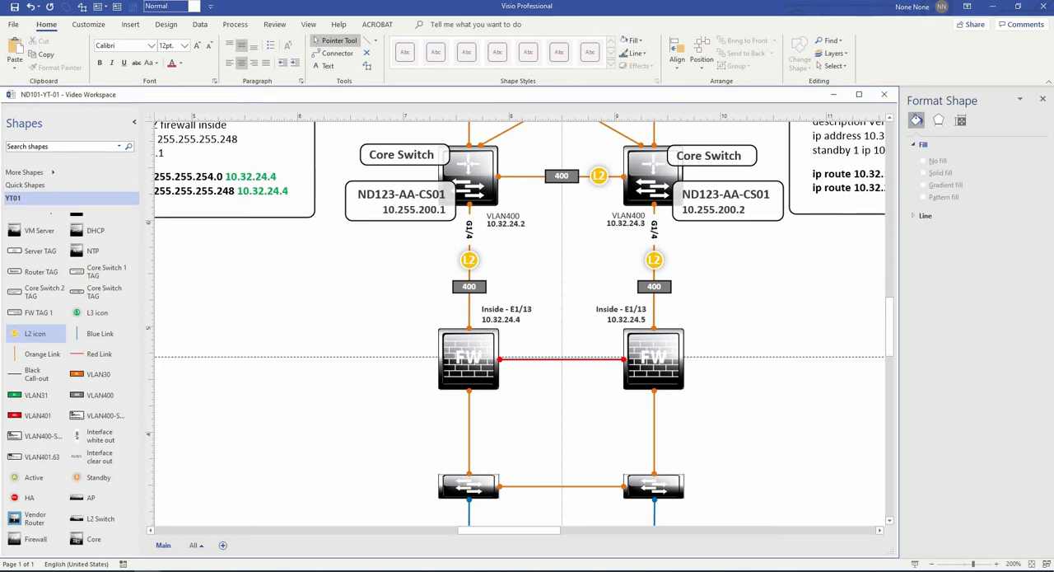
pyautogui.moveTo(731, 273); pyautogui.dragTo(586, 240)
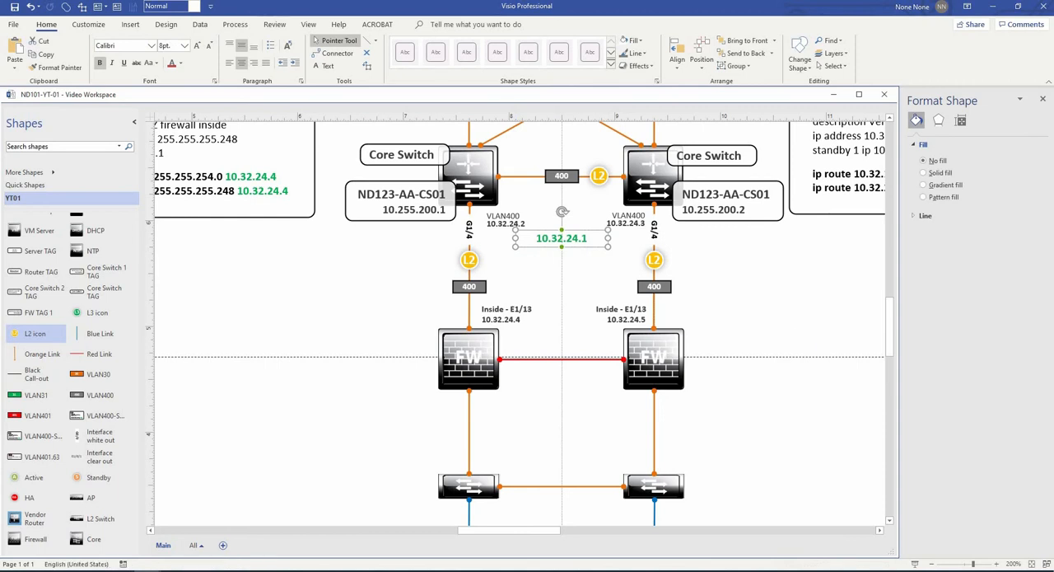
pyautogui.moveTo(733, 338); pyautogui.dragTo(562, 293)
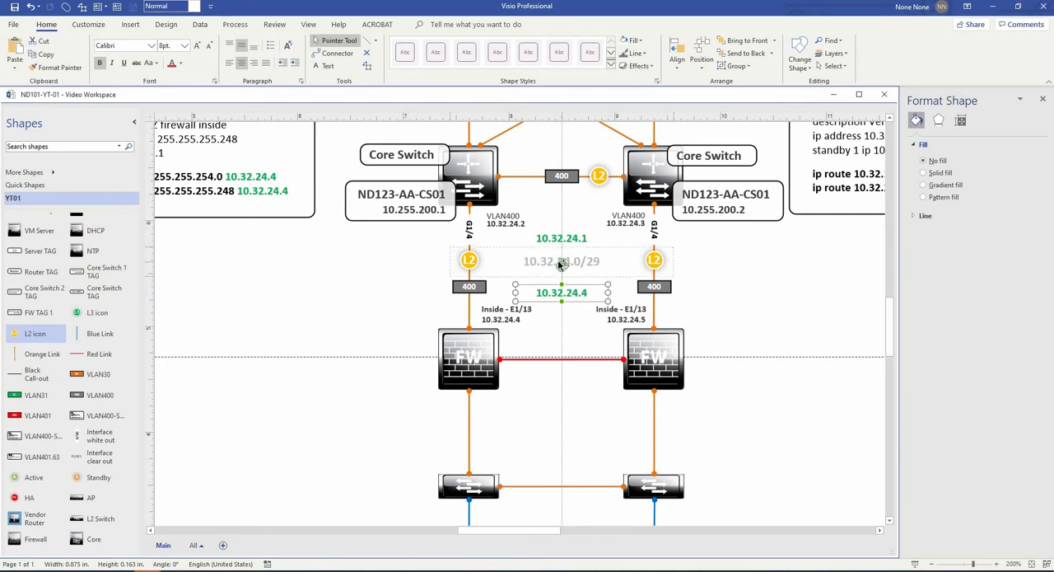
# - Add the grey subnet label 10.32.24.0/29 between the two green addresses and nudge it down to even the spacing
pyautogui.click(812, 282)
pyautogui.hotkey('ctrl', 'v')
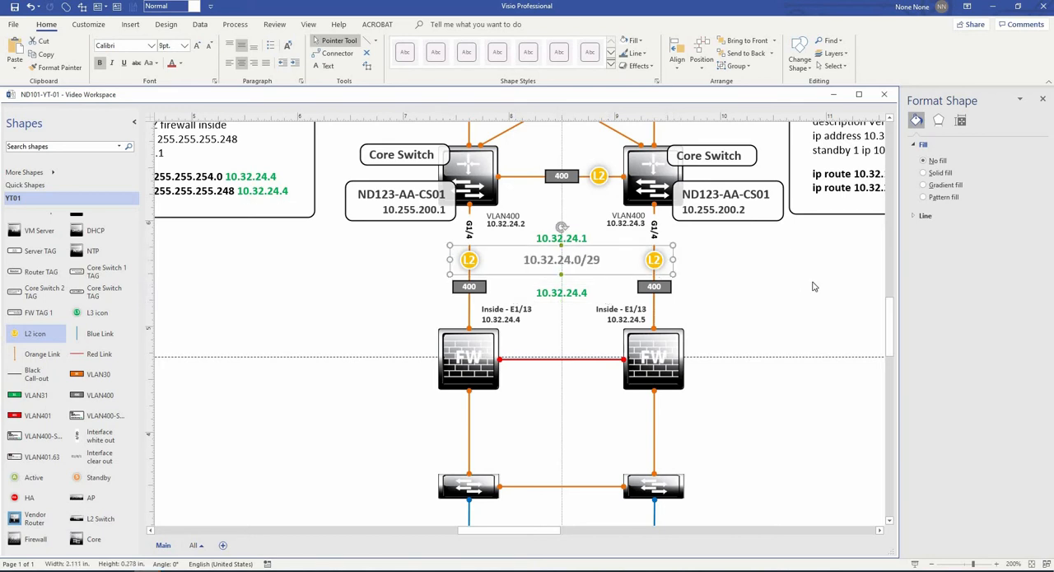
pyautogui.press('Down')
pyautogui.press('Down')
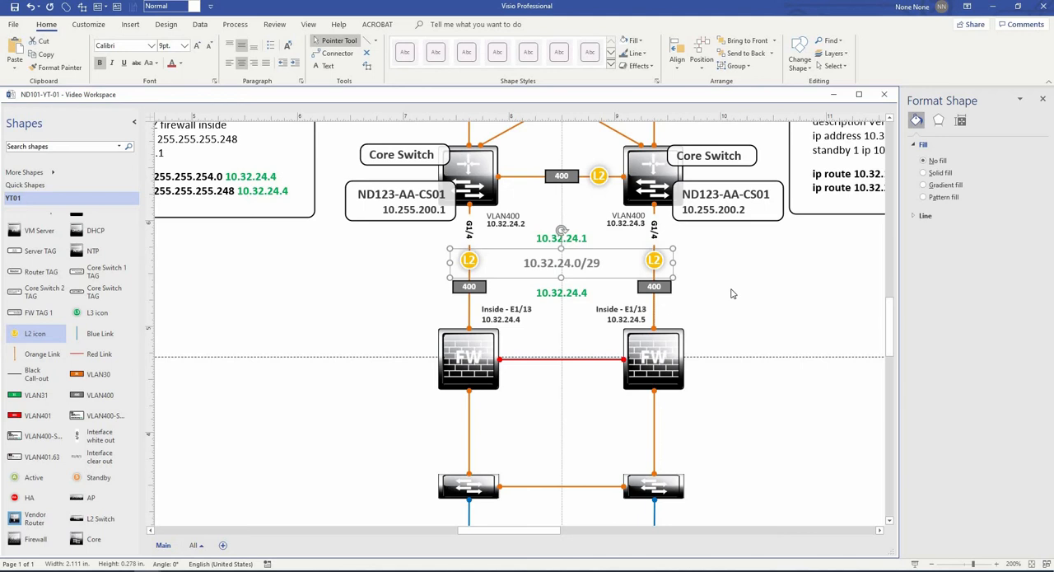
pyautogui.click(616, 272)
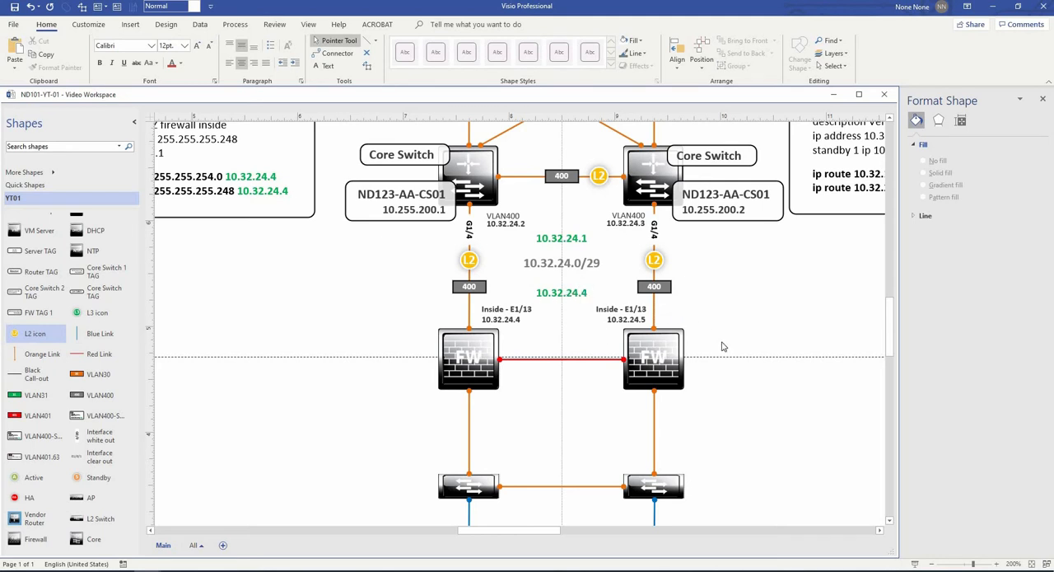
# - Label both ends of the red link between the firewalls with the interface name E1/12, just above the link
pyautogui.scroll(3, 736, 354)
pyautogui.scroll(-2, 737, 354)
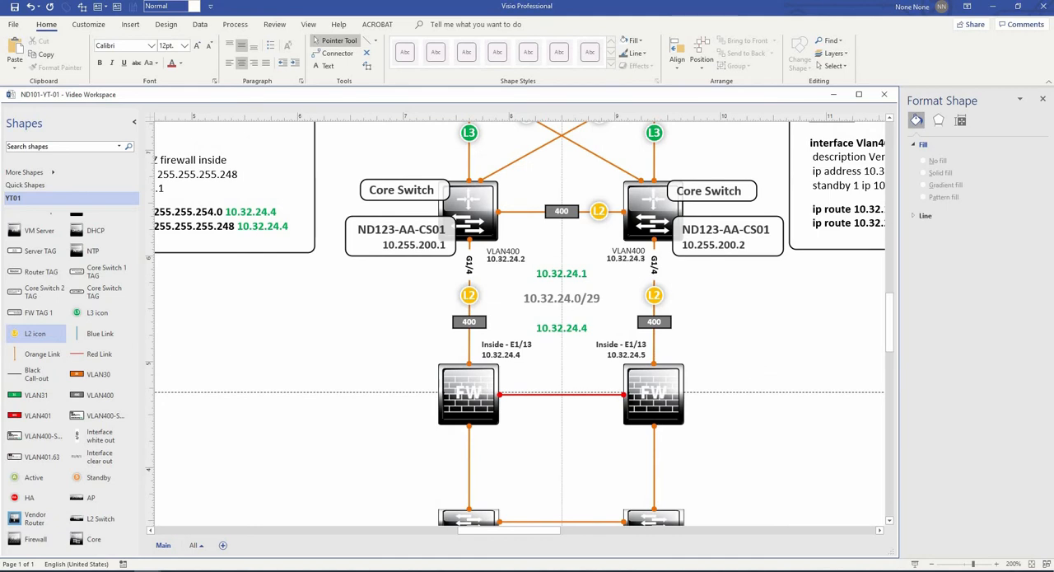
pyautogui.moveTo(666, 331); pyautogui.dragTo(549, 384)
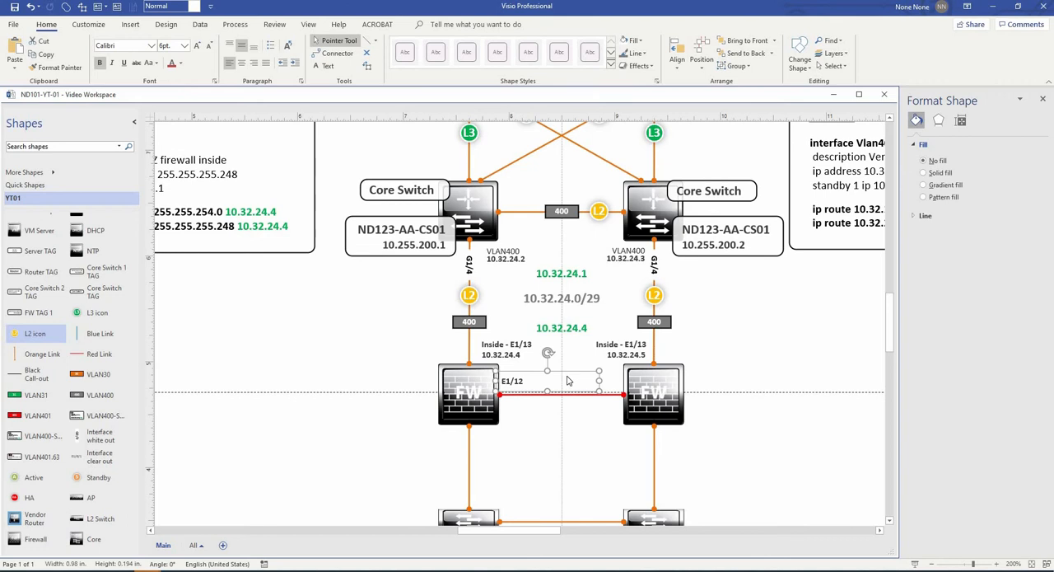
pyautogui.keyDown('ctrl'); pyautogui.scroll(2, 567, 380); pyautogui.keyUp('ctrl')
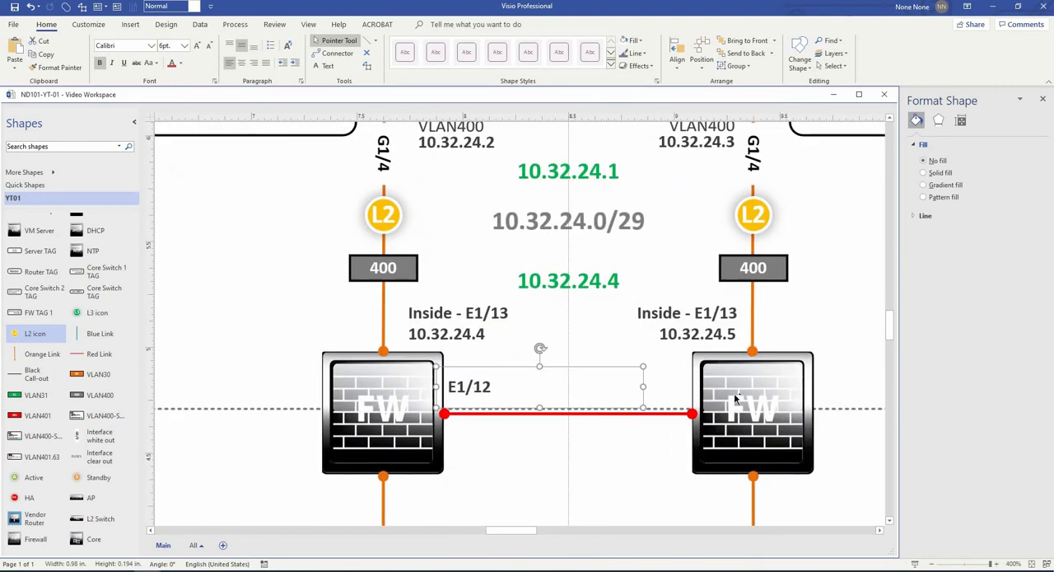
pyautogui.moveTo(675, 410); pyautogui.dragTo(669, 412)
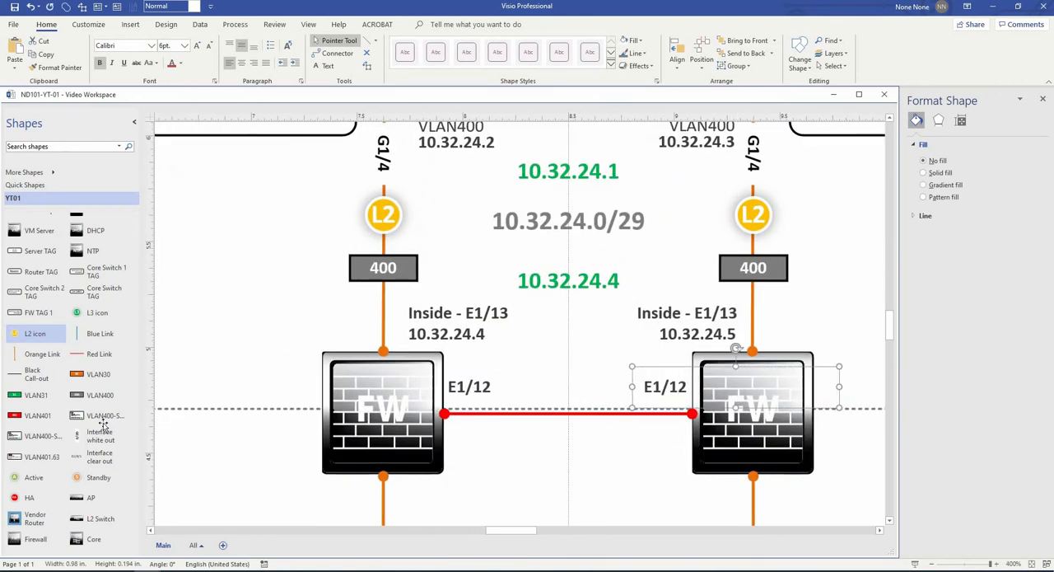
# - Place an HA icon at the centre of the red link between the two firewalls
pyautogui.click(14, 499)
pyautogui.moveTo(317, 472); pyautogui.dragTo(568, 412)
pyautogui.click(625, 472)
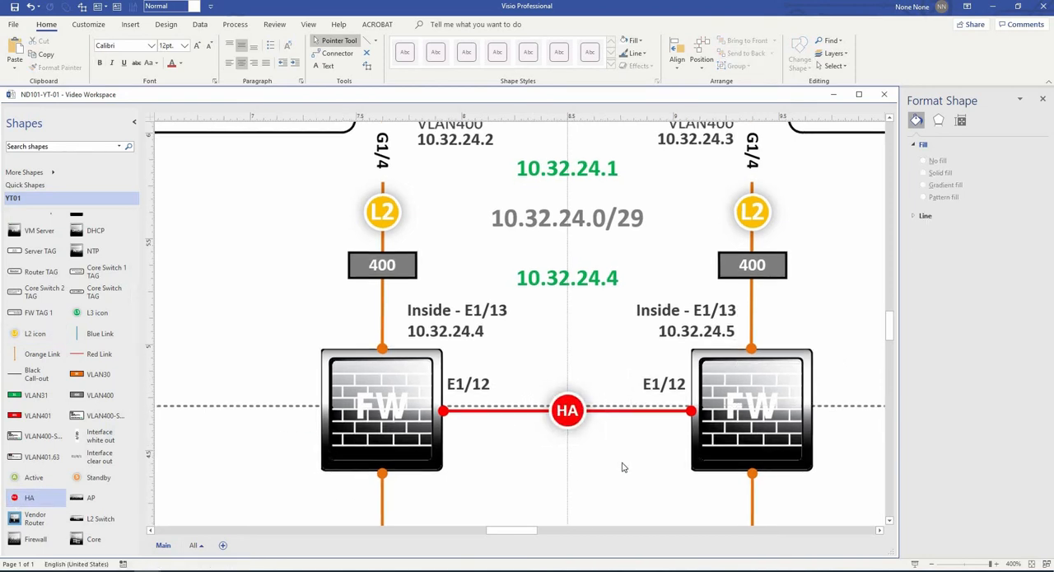
# - Add a grey VLAN400 label to the right of the right-hand core-to-firewall link, level with the 10.32.24.0/29 subnet label
pyautogui.scroll(-2, 625, 472)
pyautogui.moveTo(625, 472); pyautogui.dragTo(561, 407)
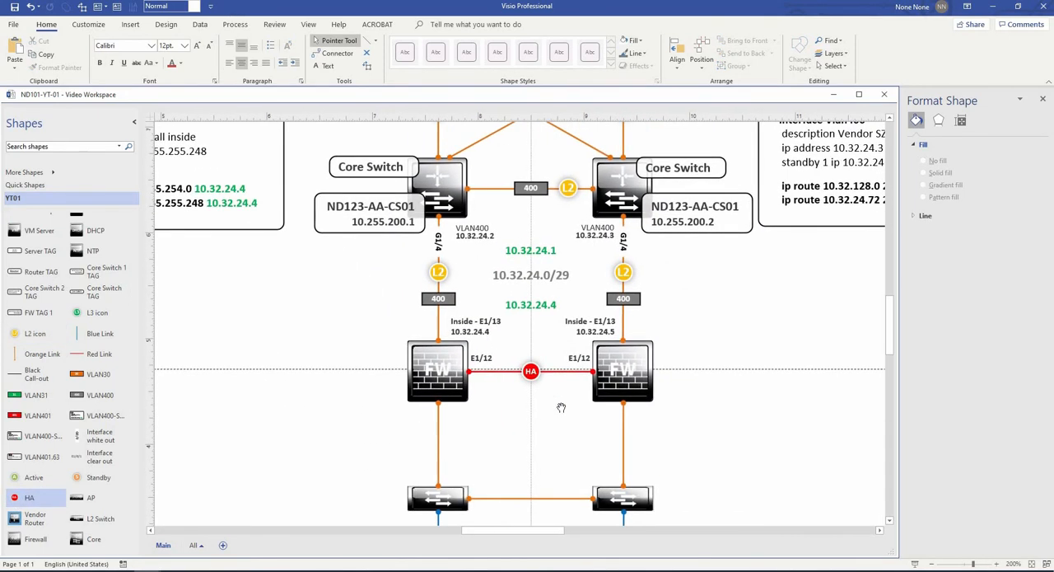
pyautogui.scroll(-2, 776, 322)
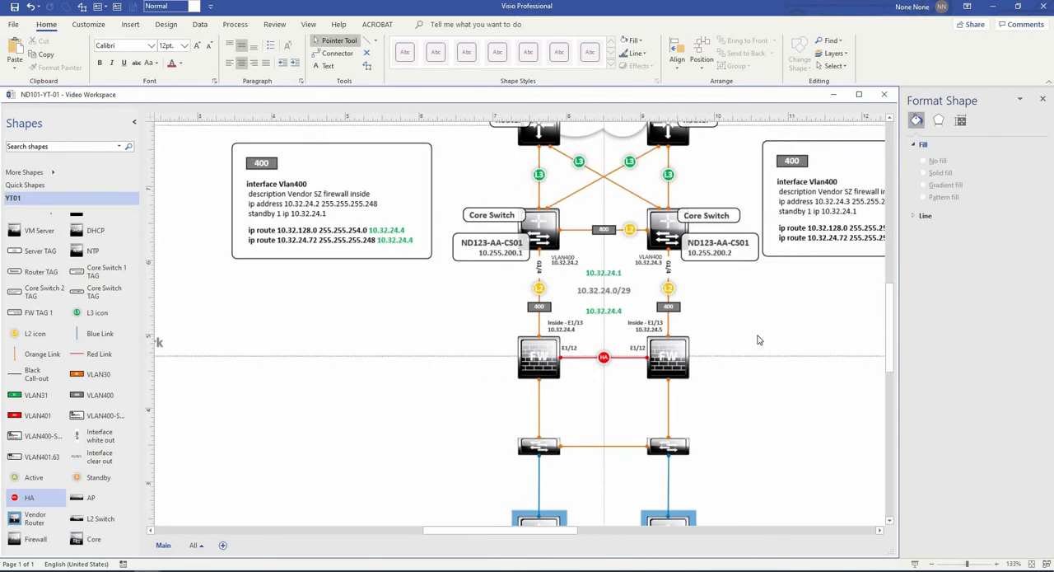
pyautogui.moveTo(805, 304); pyautogui.dragTo(721, 356)
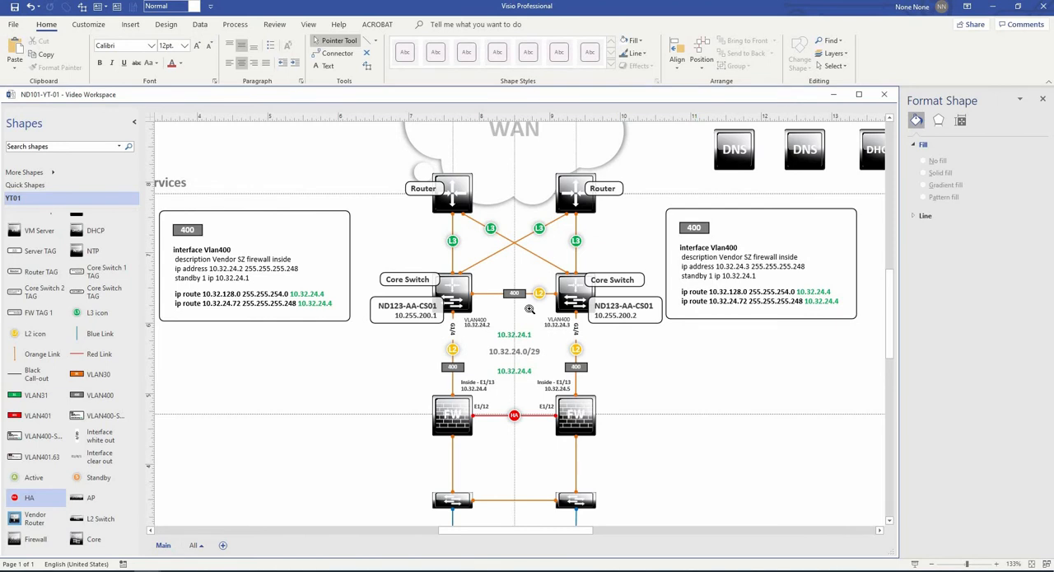
pyautogui.scroll(-2, 561, 342)
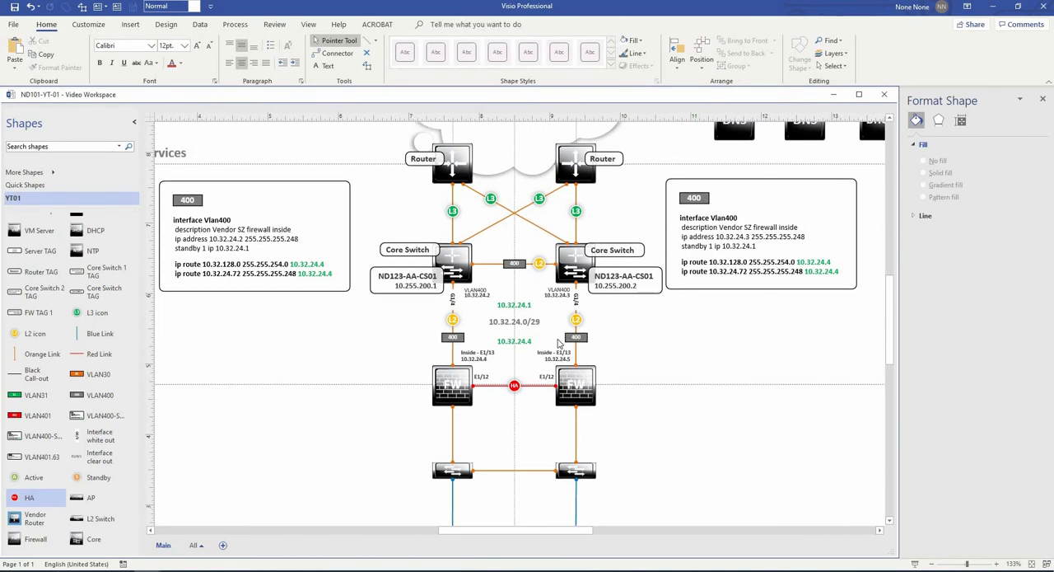
pyautogui.keyDown('ctrl'); pyautogui.keyDown('shift'); pyautogui.click(544, 360); pyautogui.keyUp('shift'); pyautogui.keyUp('ctrl')
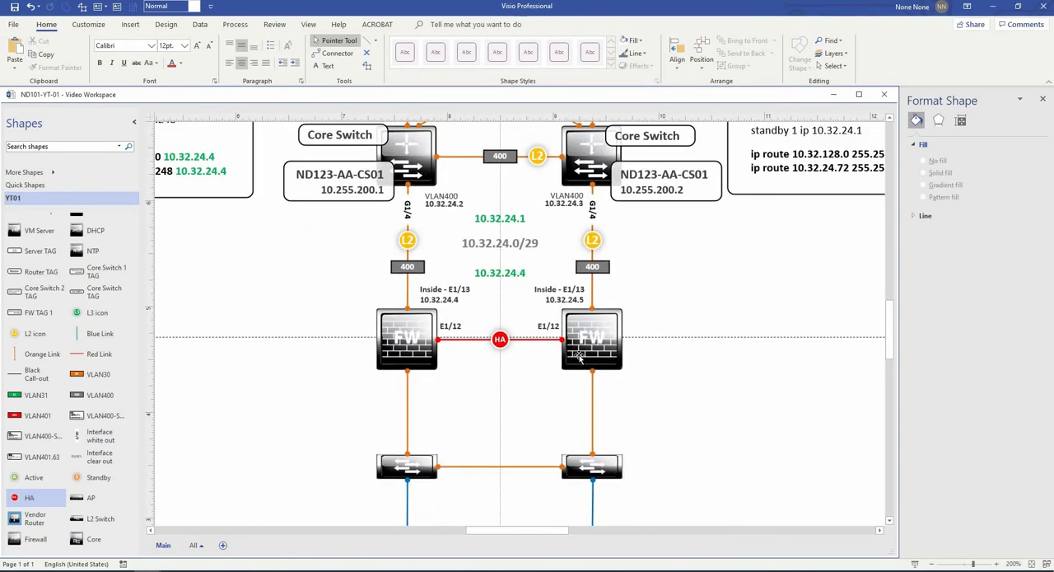
pyautogui.moveTo(106, 415); pyautogui.dragTo(699, 246)
pyautogui.click(757, 278)
pyautogui.scroll(1, 762, 272)
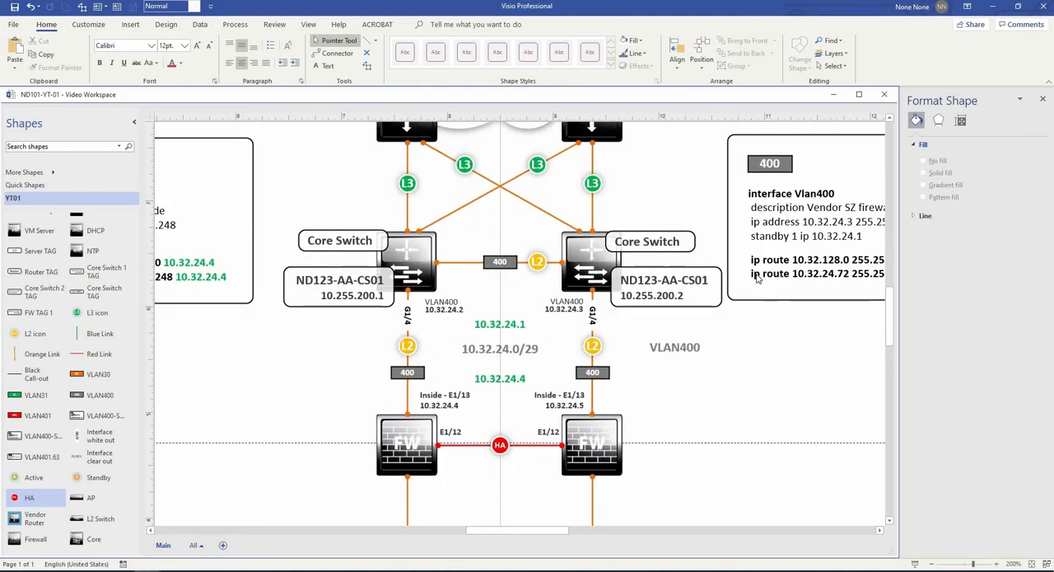
pyautogui.scroll(-1, 770, 259)
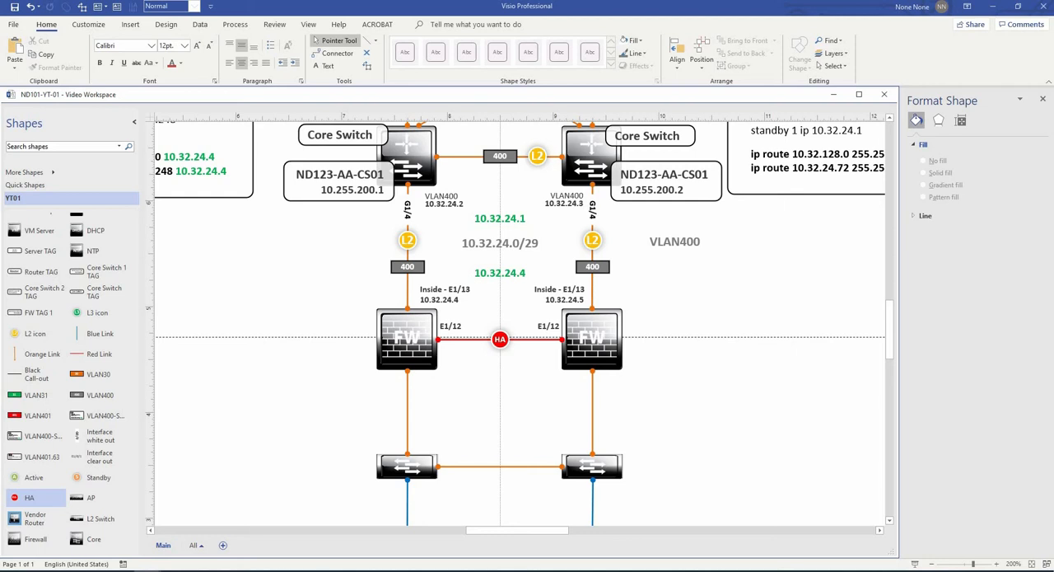
# - Tag the left firewall ND123-AA-FW01 with 10.32.24.4 and the right firewall ND123-AA-FW02 with 10.32.24.5, overlapping their outer upper corners
pyautogui.moveTo(501, 224); pyautogui.dragTo(369, 230)
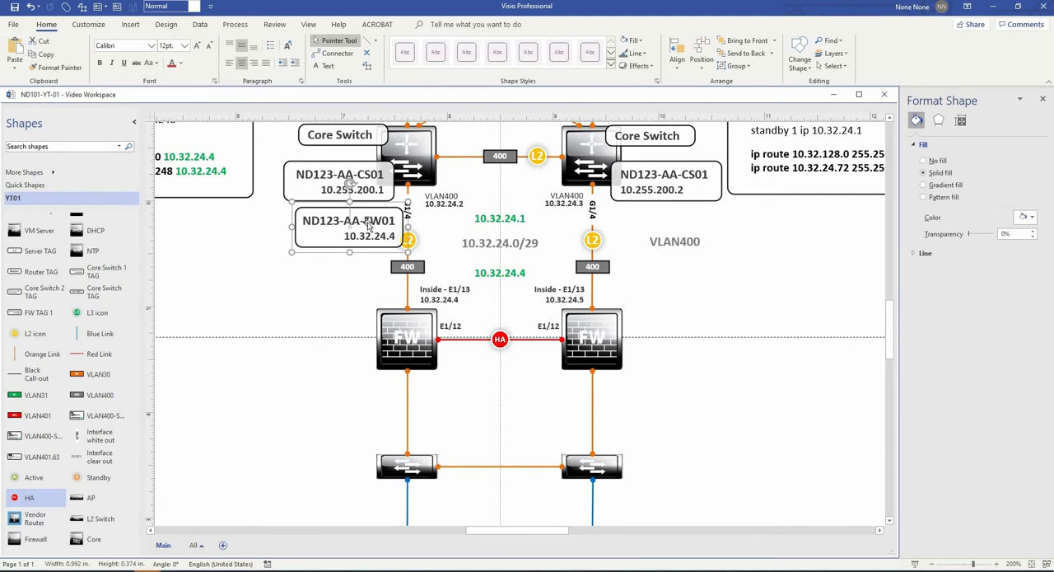
pyautogui.moveTo(363, 229); pyautogui.dragTo(350, 307)
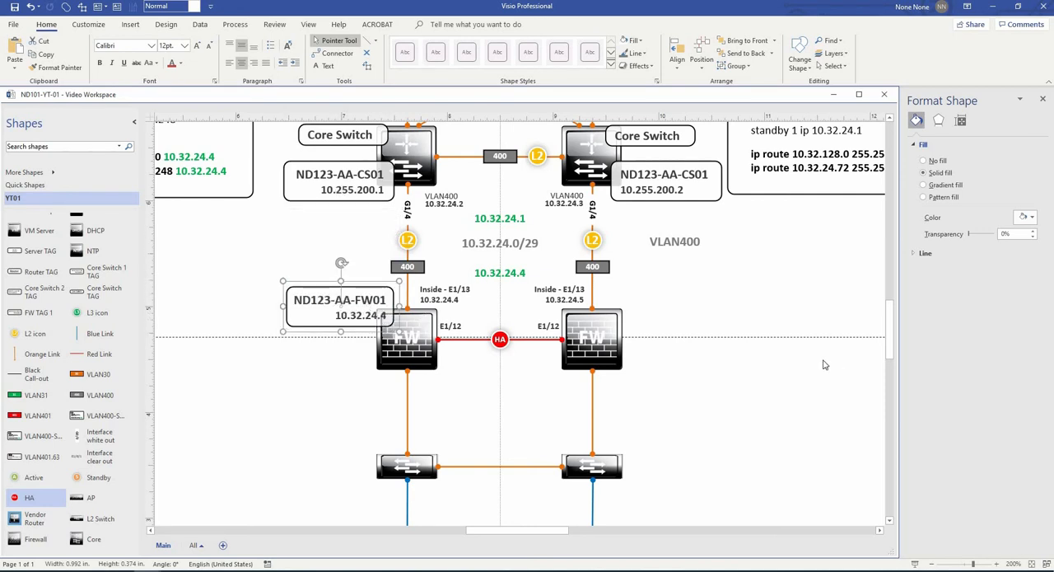
pyautogui.hotkey('ctrl', 'c')
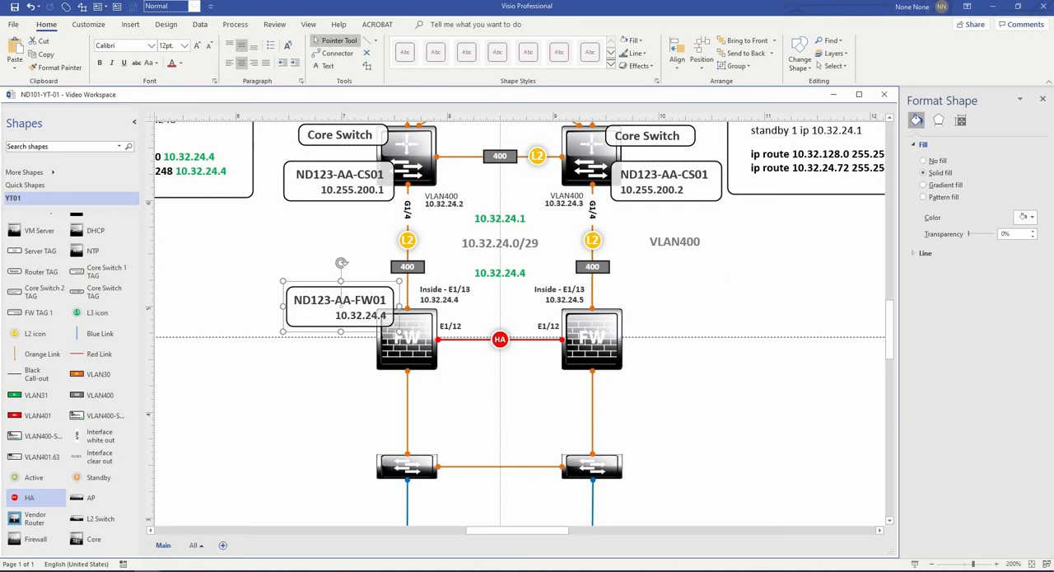
pyautogui.moveTo(826, 291); pyautogui.dragTo(469, 302)
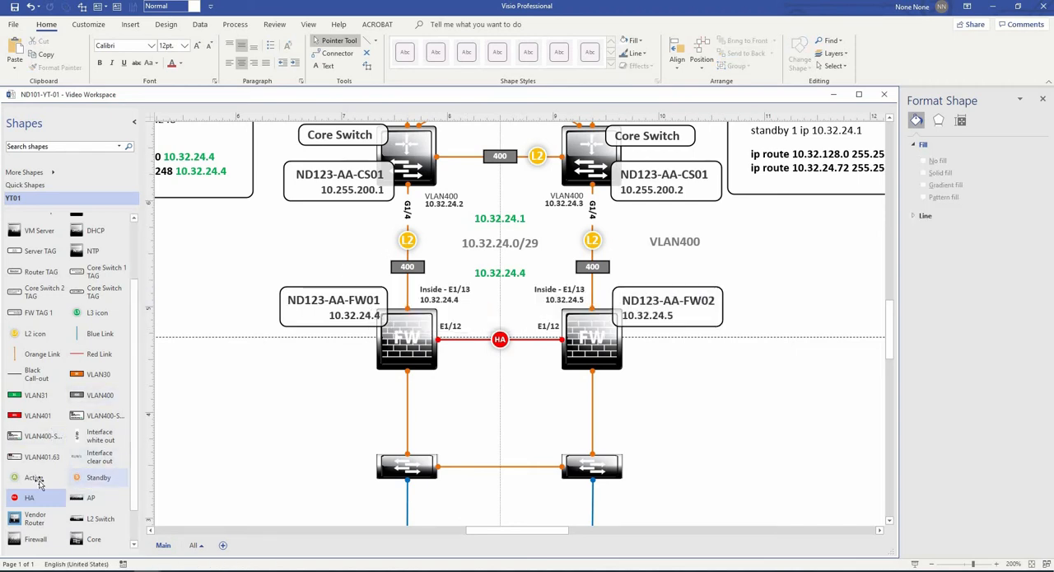
# - Place the Active icon on the left firewall's inner lower corner and the Standby icon on the right firewall's inner lower corner
pyautogui.moveTo(33, 478); pyautogui.dragTo(439, 365)
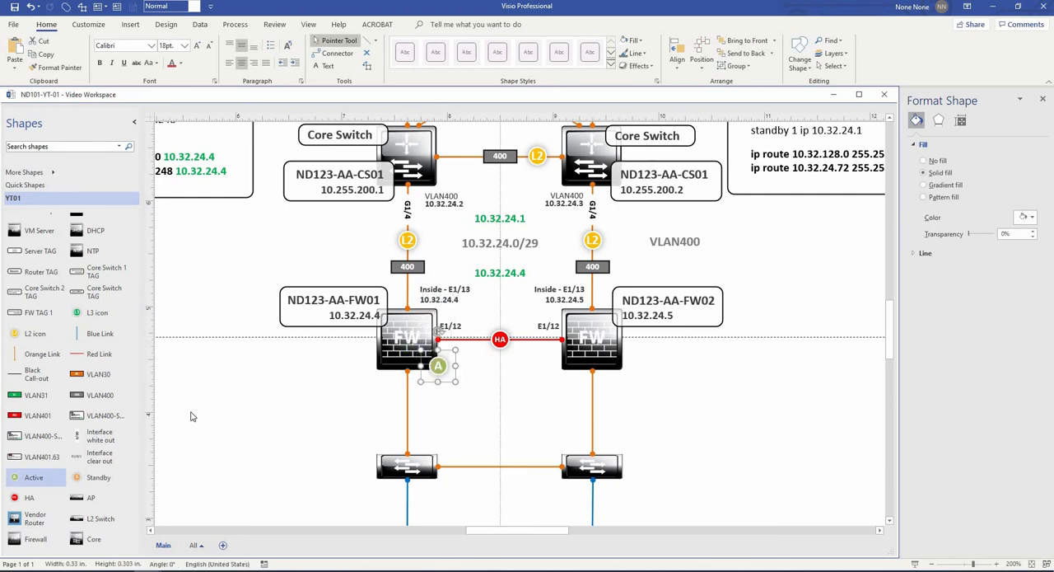
pyautogui.moveTo(98, 478); pyautogui.dragTo(562, 367)
pyautogui.click(761, 428)
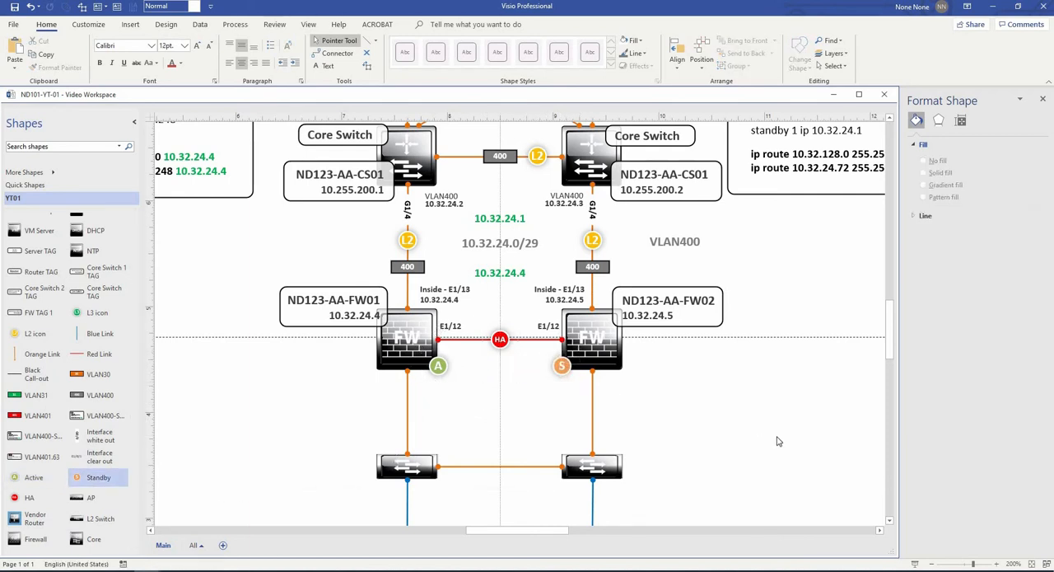
# - Add Outside - E1/14 labels beneath both firewalls, with 10.32.24.76 on the left and 10.32.24.77 on the right, and nudge them into place
pyautogui.scroll(-1, 824, 428)
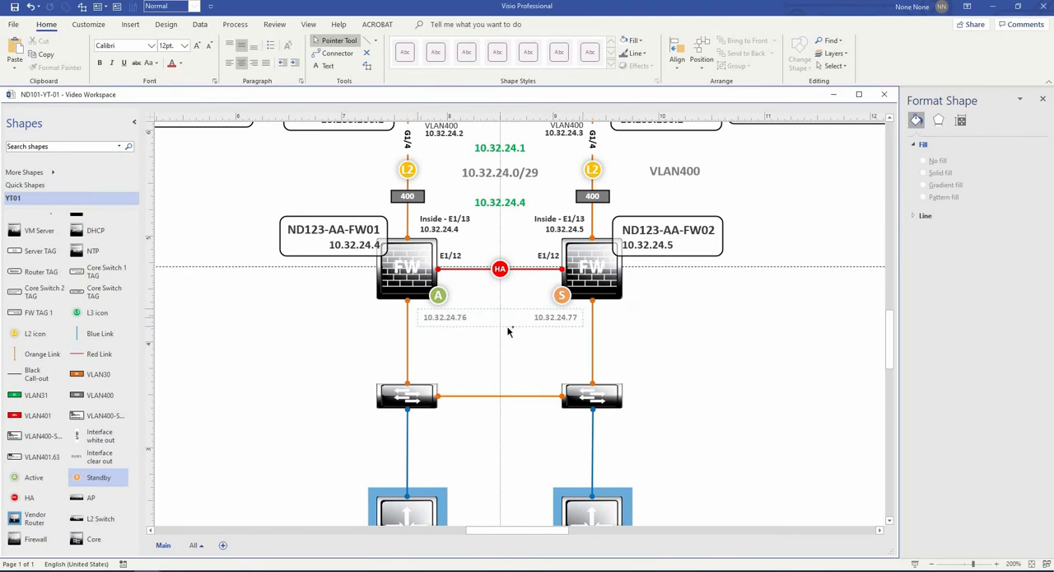
pyautogui.moveTo(508, 331); pyautogui.dragTo(510, 334)
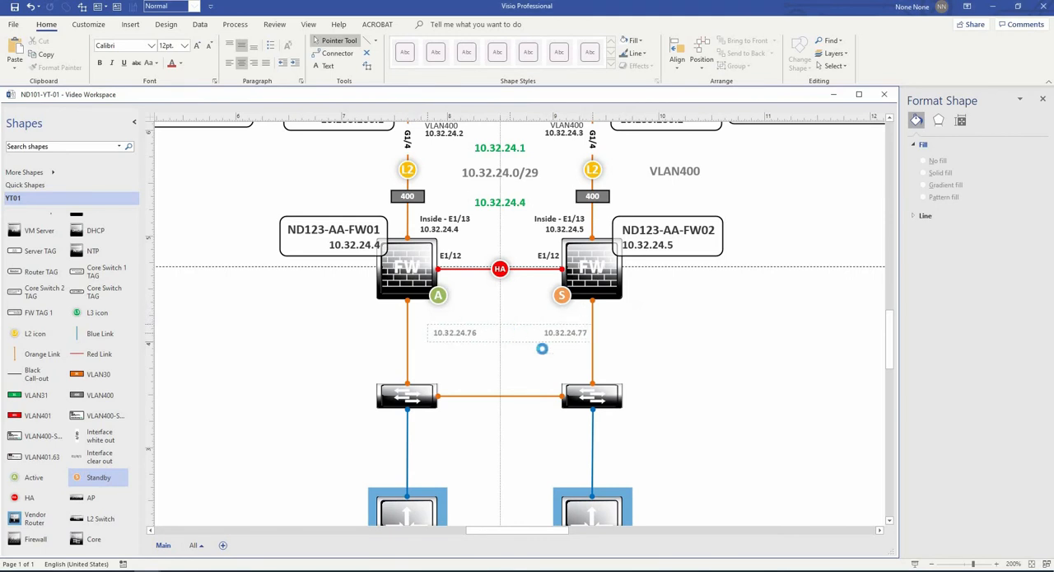
pyautogui.moveTo(733, 376); pyautogui.dragTo(508, 321)
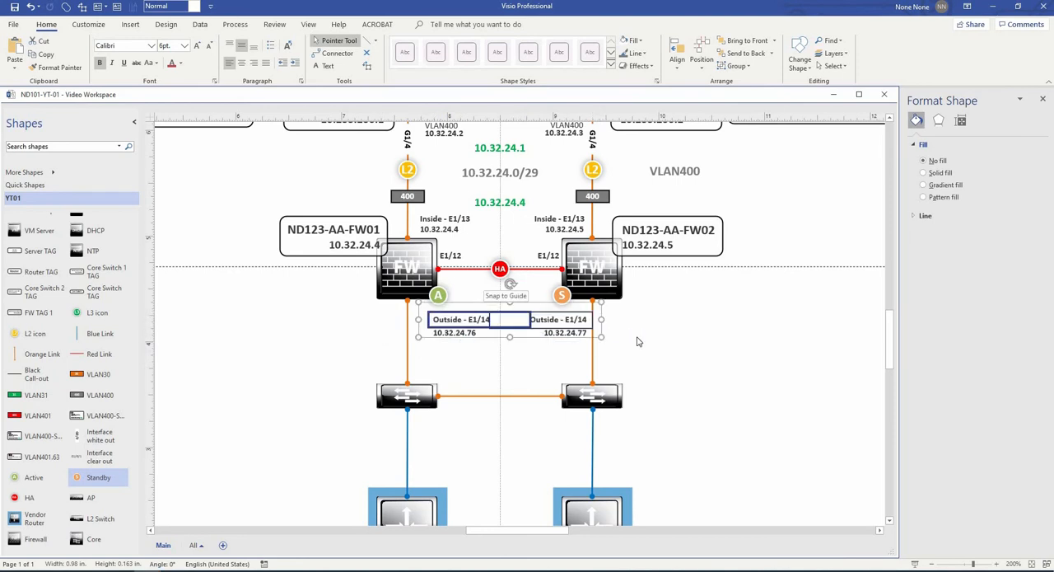
pyautogui.hotkey('shift', 'Down')
pyautogui.hotkey('shift', 'Down')
pyautogui.hotkey('shift', 'Down')
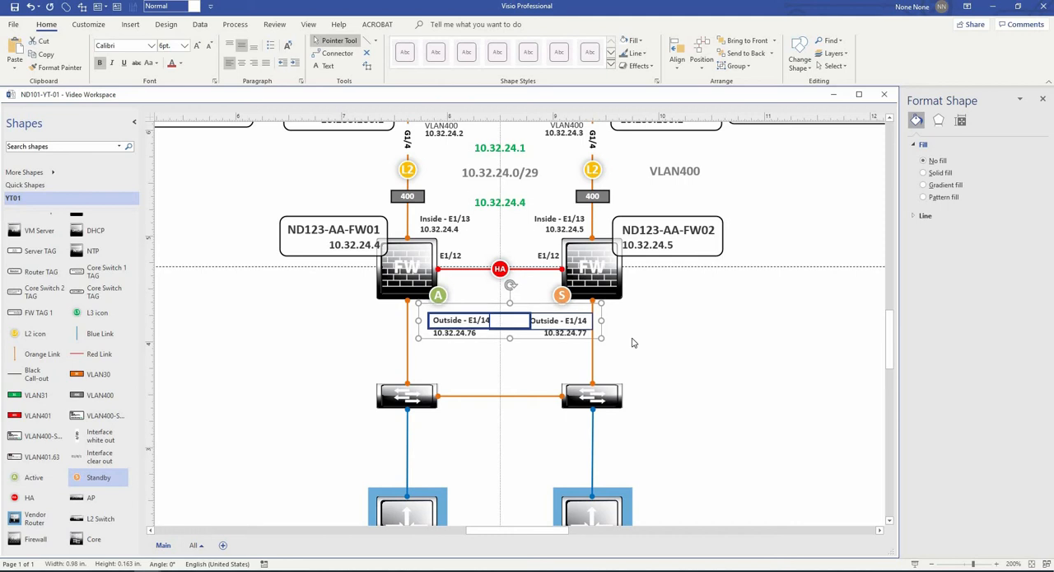
pyautogui.keyDown('shift'); pyautogui.click(456, 334); pyautogui.keyUp('shift')
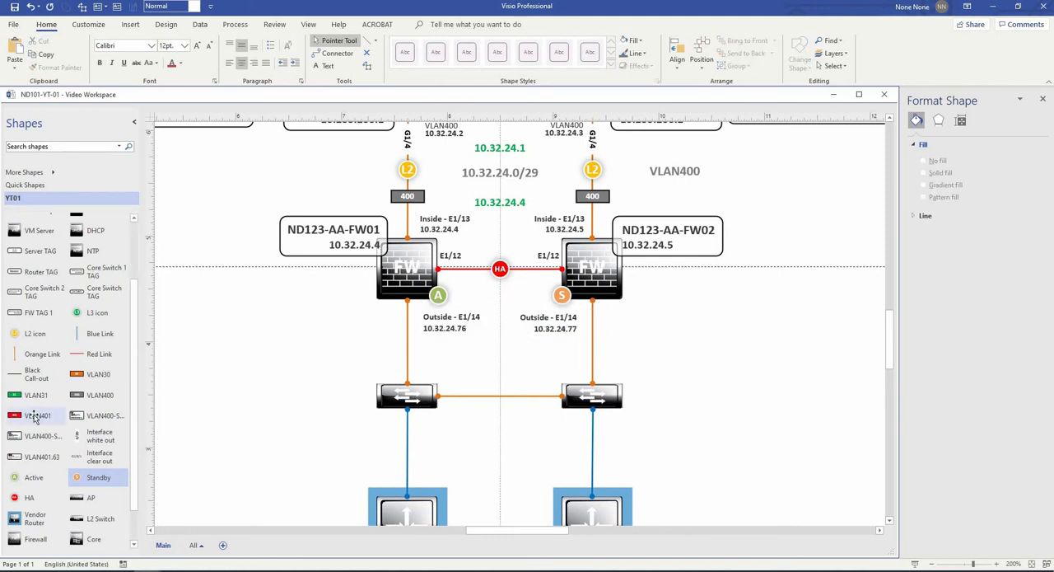
# - Place a red VLAN401 box on each orange link between the firewalls and the switches below them
pyautogui.click(40, 417)
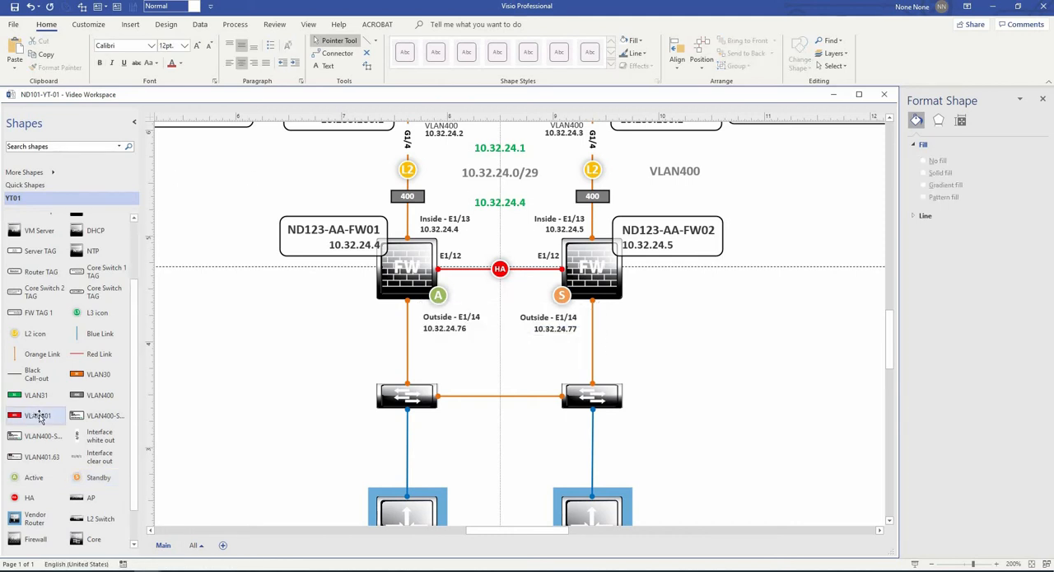
pyautogui.moveTo(414, 383); pyautogui.dragTo(410, 347)
pyautogui.moveTo(408, 348); pyautogui.dragTo(593, 371)
pyautogui.click(694, 393)
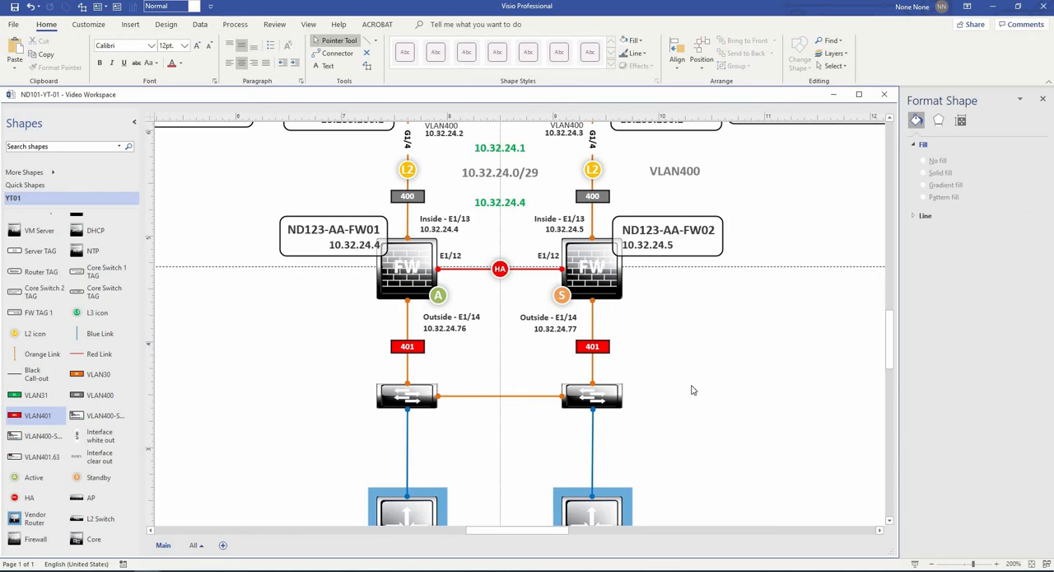
# - Duplicate the two 401 boxes straight down onto the blue links and put another copy centred on the link between the lower switches
pyautogui.scroll(-2, 690, 391)
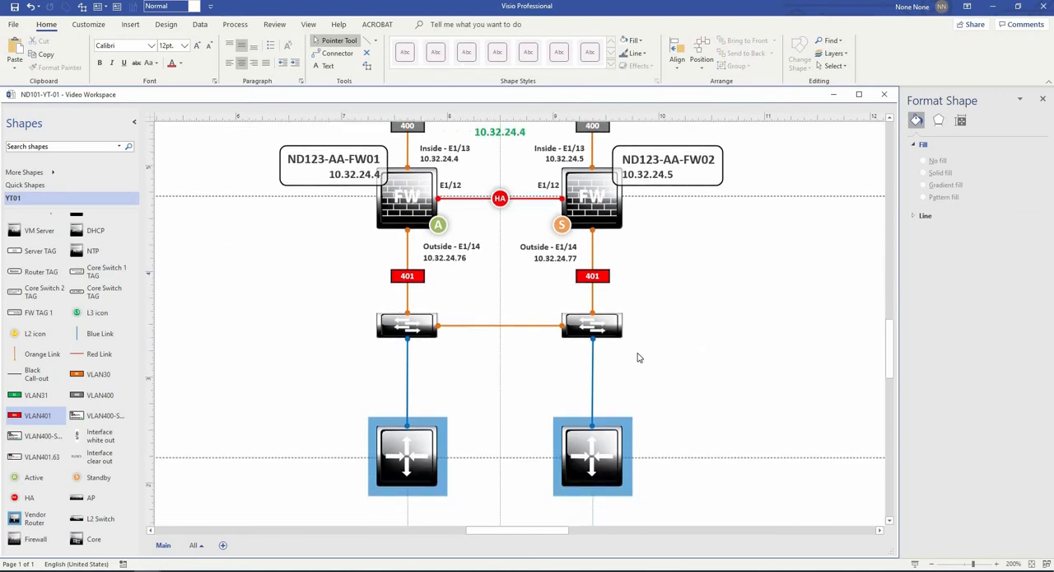
pyautogui.click(599, 279)
pyautogui.keyDown('shift'); pyautogui.click(408, 276); pyautogui.keyUp('shift')
pyautogui.moveTo(410, 277); pyautogui.dragTo(391, 382)
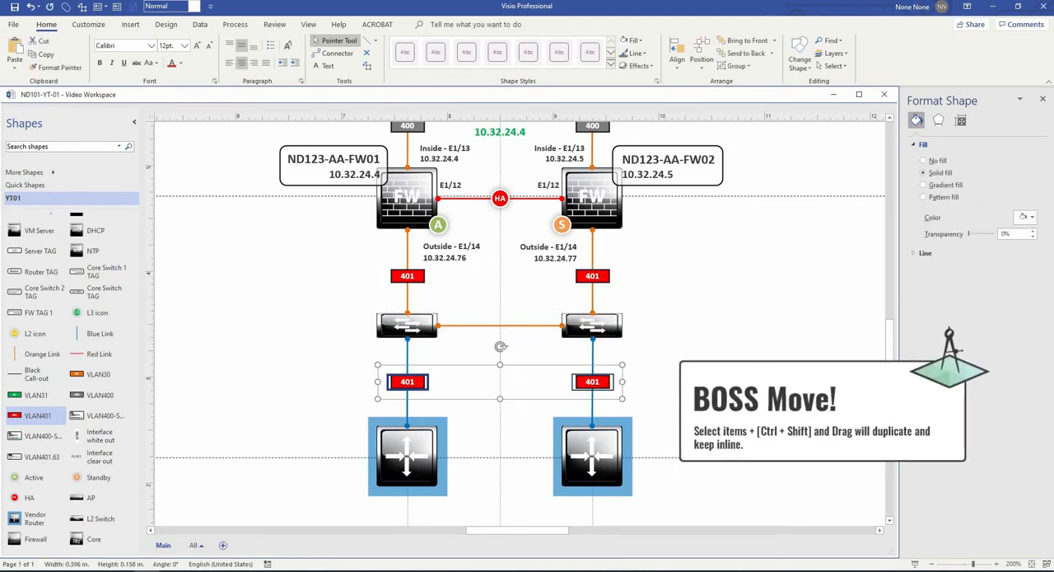
pyautogui.press('Escape')
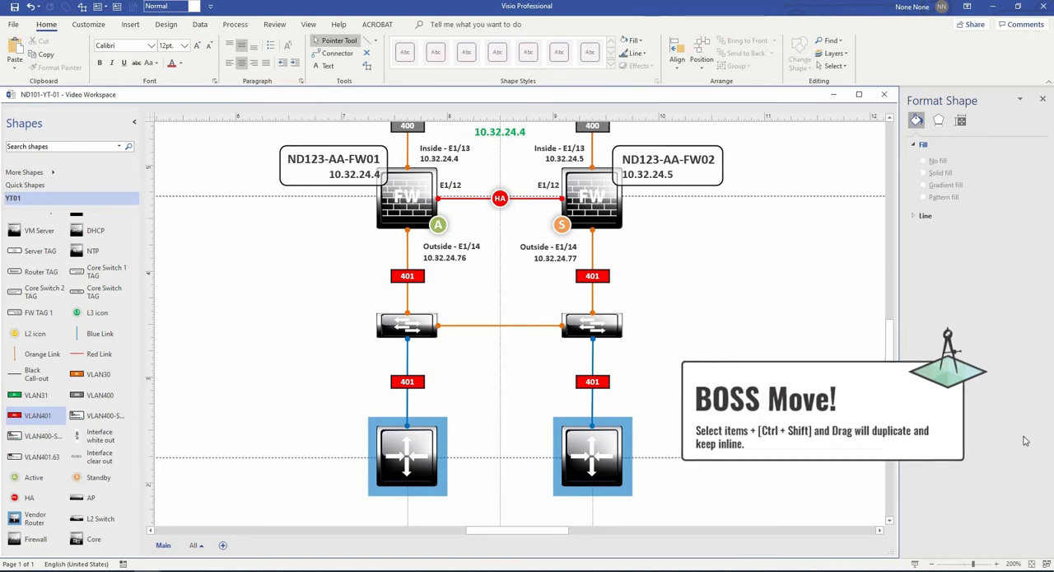
pyautogui.click(605, 274)
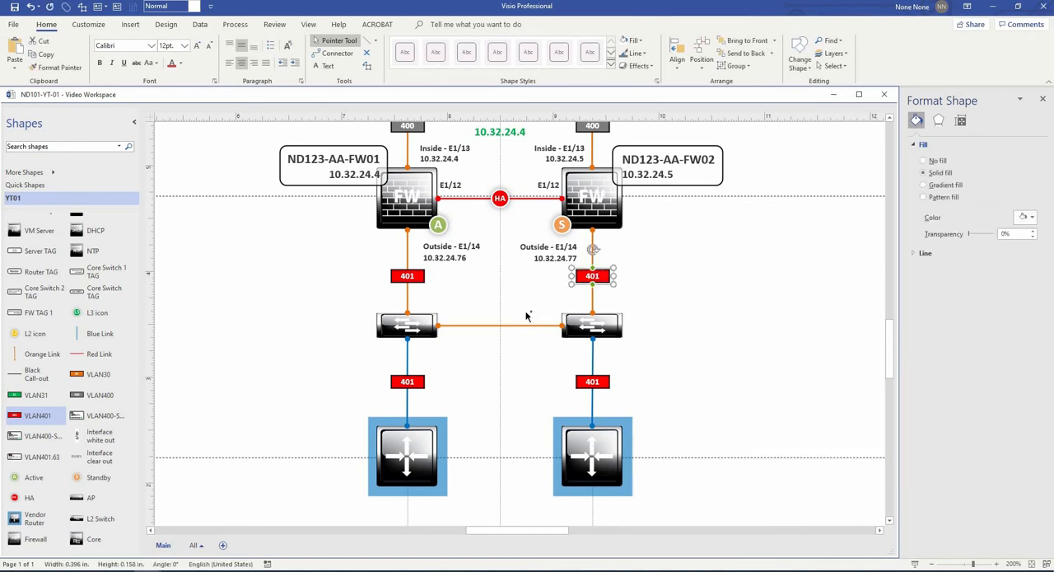
pyautogui.moveTo(511, 326); pyautogui.dragTo(510, 326)
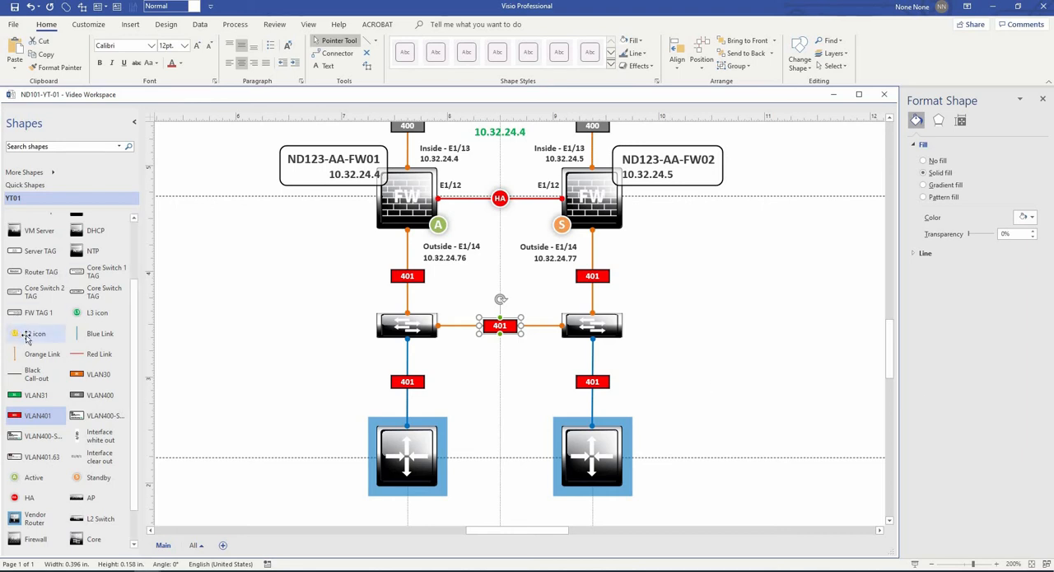
# - Place L2 icons above the four vertical-link 401 boxes and one right of the 401 box between the lower switches
pyautogui.moveTo(33, 333); pyautogui.dragTo(408, 294)
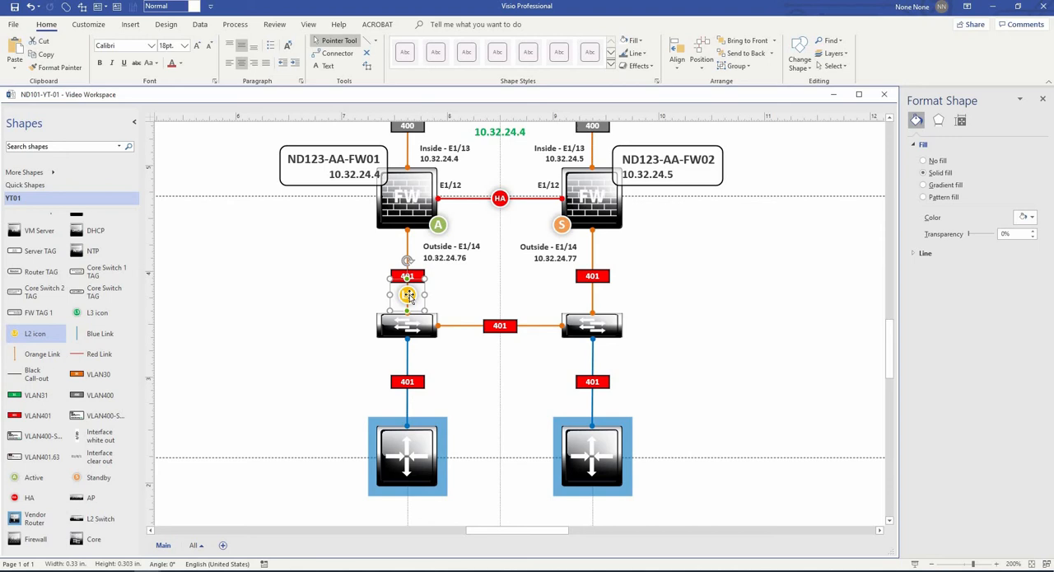
pyautogui.moveTo(409, 293); pyautogui.dragTo(590, 363)
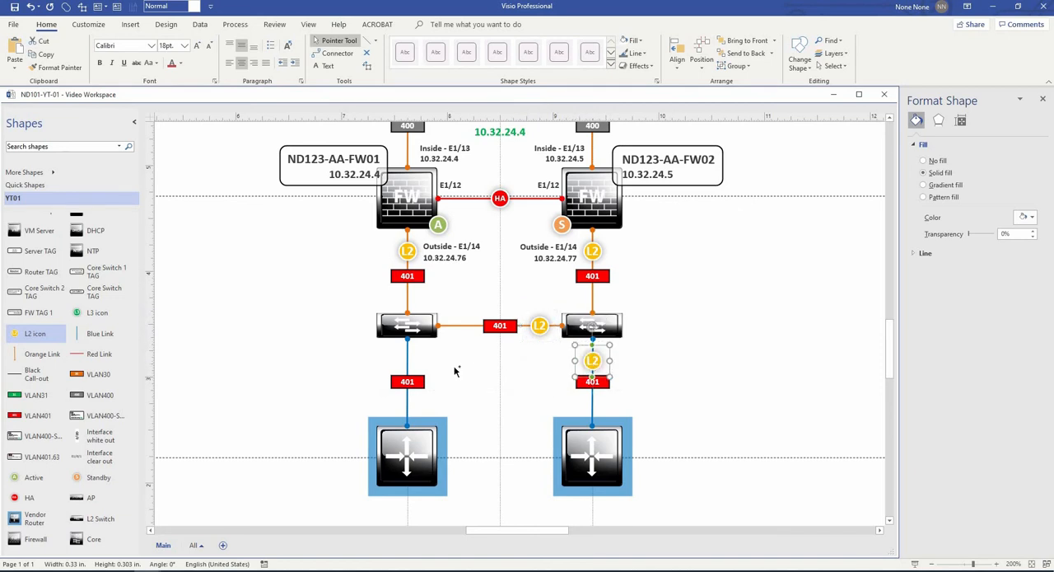
pyautogui.moveTo(454, 371); pyautogui.dragTo(409, 363)
pyautogui.click(683, 371)
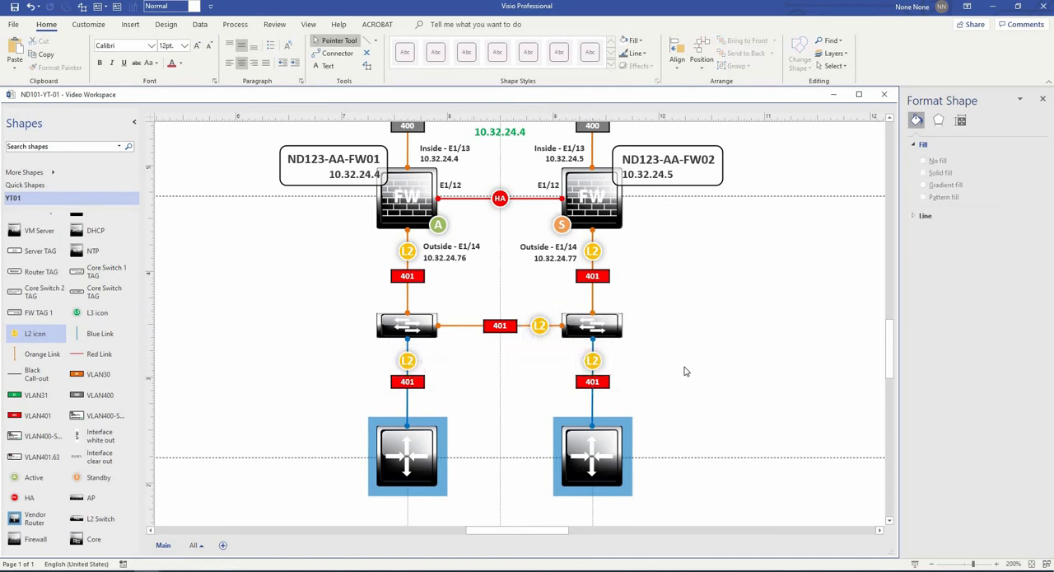
# - Add interface labels around both lower switches: E1/0/1 above, E1/0/2 below and E1/0/48 at each end of their connecting link
pyautogui.moveTo(788, 329); pyautogui.dragTo(538, 323)
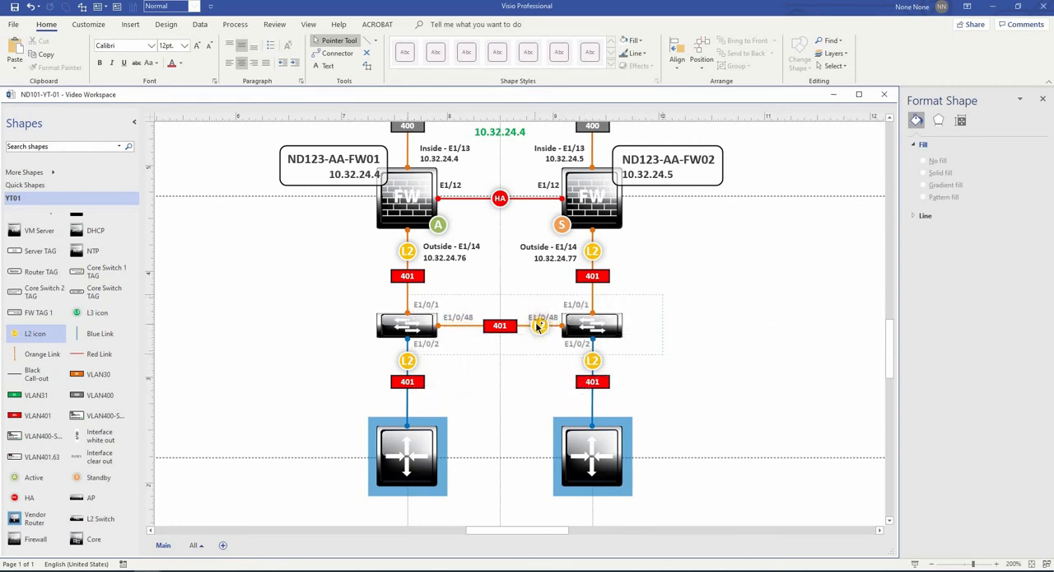
pyautogui.click(528, 323)
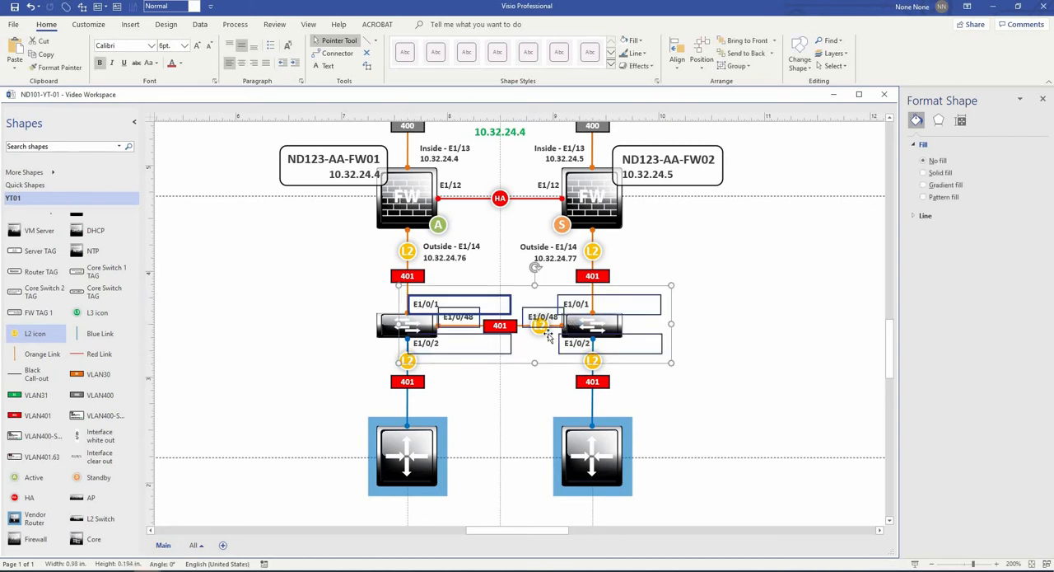
# - Raise both E1/0/48 labels slightly so they sit clear above the orange link between the lower switches
pyautogui.scroll(2, 528, 323)
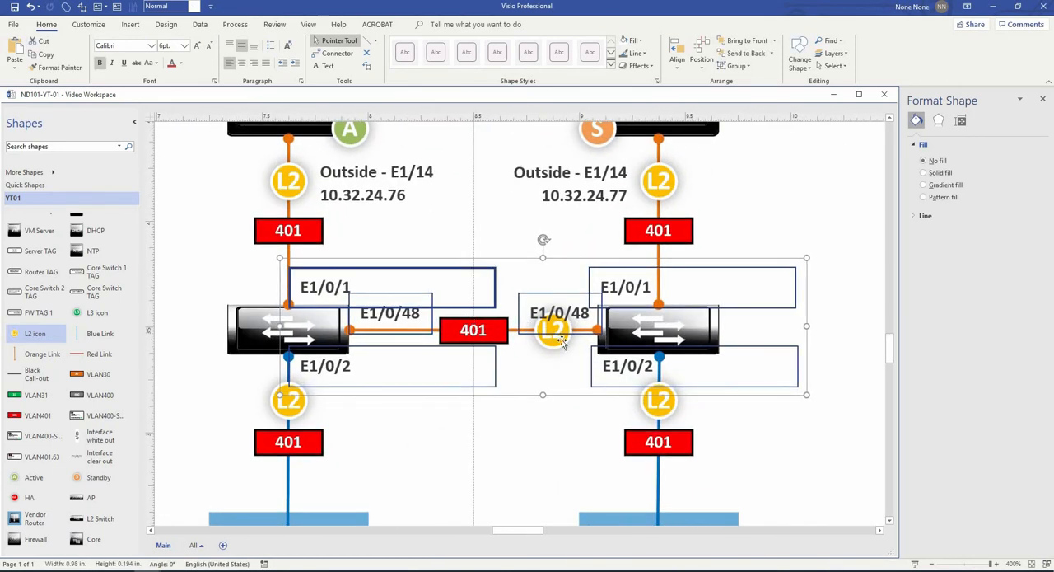
pyautogui.click(558, 344)
pyautogui.click(483, 333)
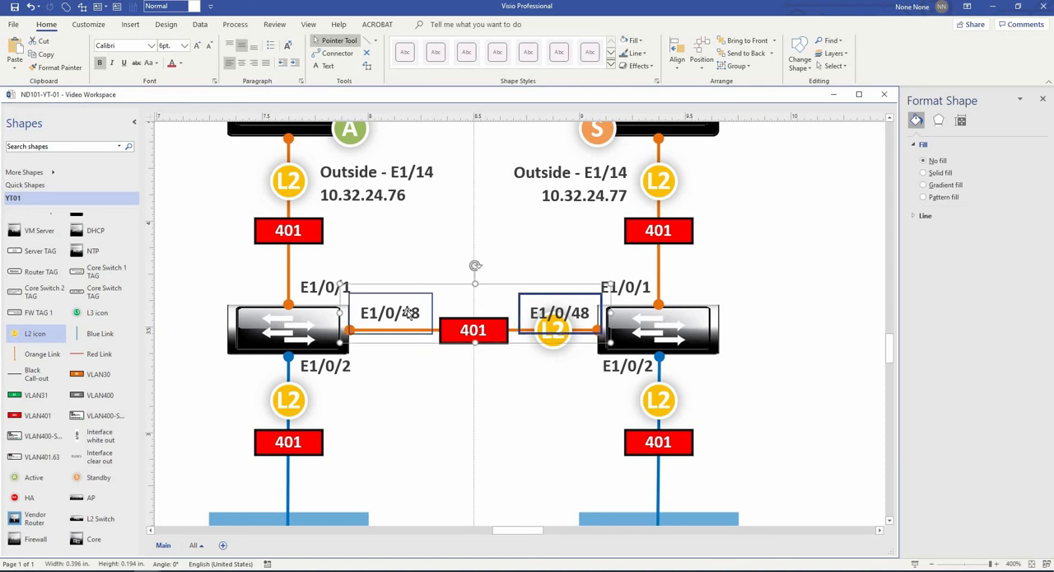
pyautogui.moveTo(408, 313); pyautogui.dragTo(408, 299)
pyautogui.click(781, 386)
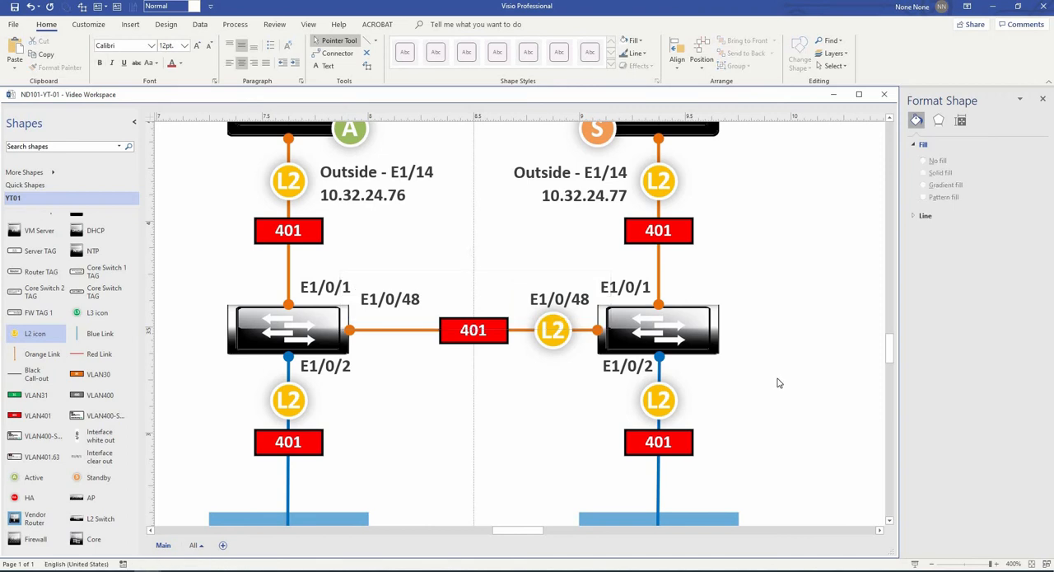
# - Add red 10.32.24.76 above the link between the lower switches, grey 10.32.24.72/29 below it, and blue 10.32.24.73 level with the lower 401 boxes
pyautogui.scroll(-3, 776, 384)
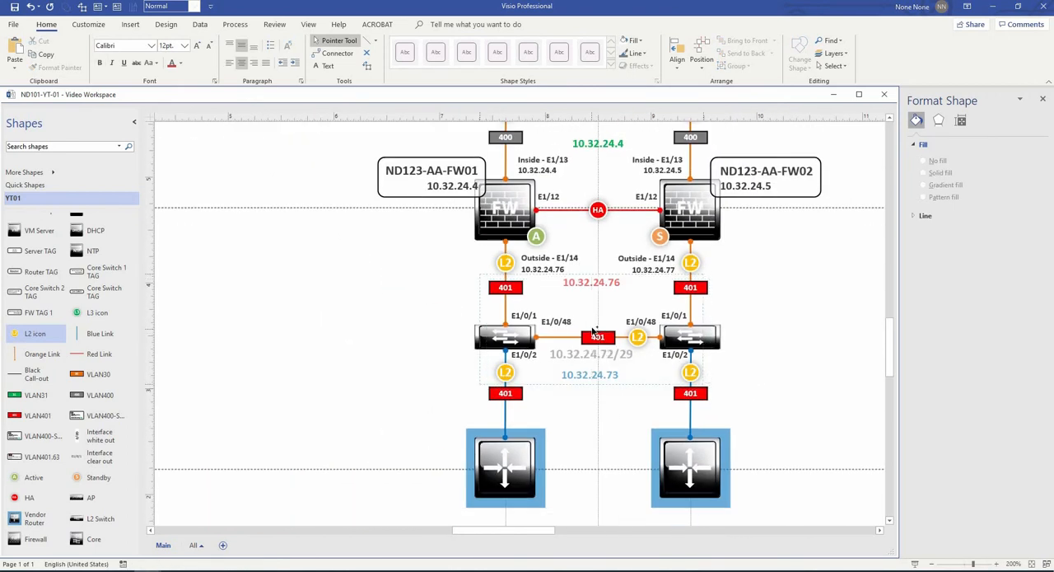
pyautogui.moveTo(595, 333); pyautogui.dragTo(595, 335)
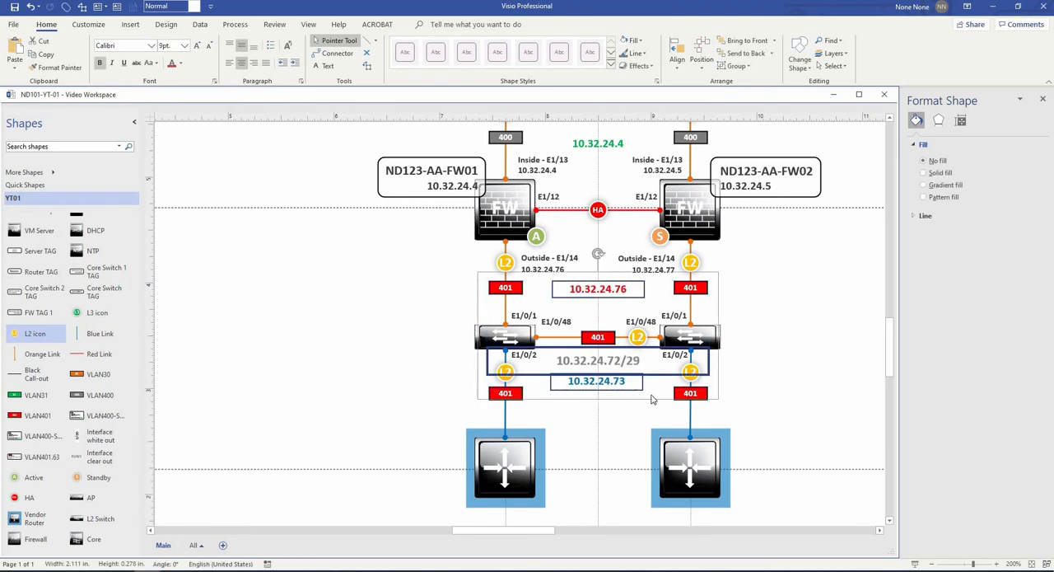
pyautogui.click(652, 397)
pyautogui.click(623, 386)
pyautogui.moveTo(615, 400); pyautogui.dragTo(615, 414)
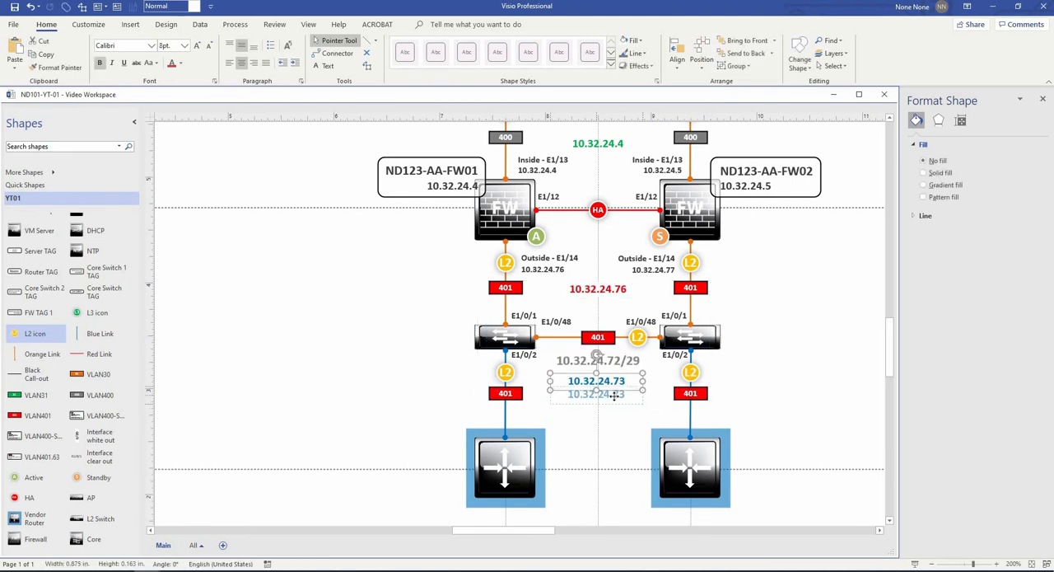
pyautogui.click(752, 404)
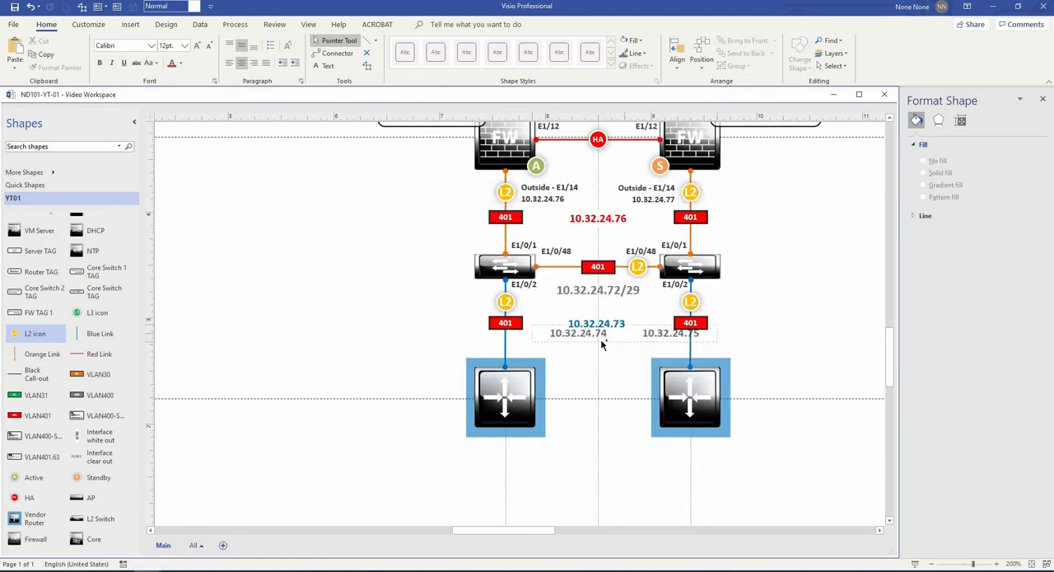
# - Place the 10.32.24.74 and 10.32.24.75 address labels side by side between the blue links, just above the two vendor routers
pyautogui.moveTo(602, 341); pyautogui.dragTo(594, 350)
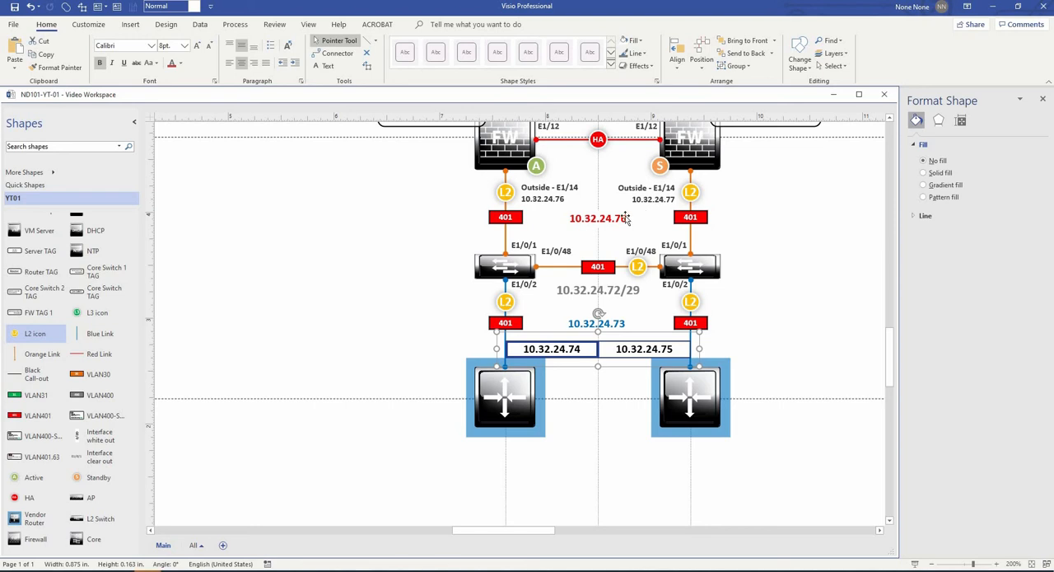
pyautogui.scroll(1, 653, 324)
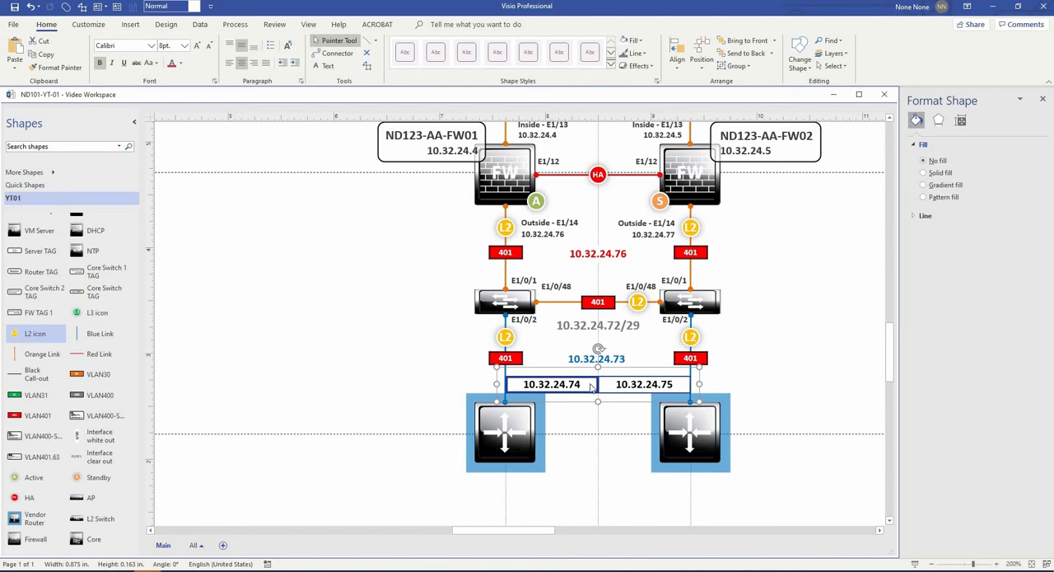
# - Place VLAN 401 configuration boxes on the outer sides of the two lower switches, level with each other
pyautogui.click(806, 396)
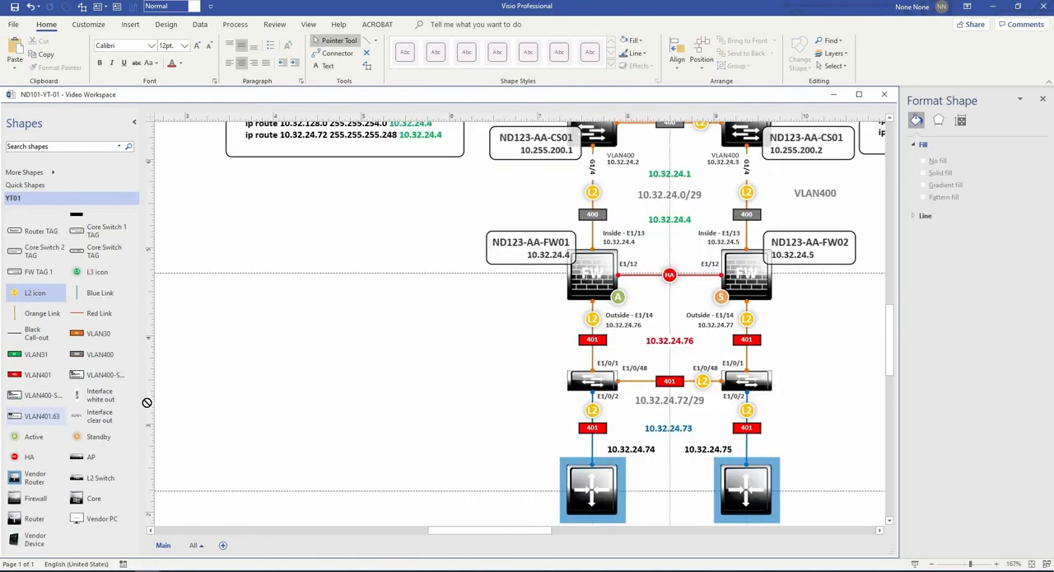
pyautogui.scroll(-2, 74, 396)
pyautogui.moveTo(37, 415); pyautogui.dragTo(390, 382)
pyautogui.scroll(-1, 485, 443)
pyautogui.moveTo(484, 443); pyautogui.dragTo(254, 374)
pyautogui.moveTo(237, 327); pyautogui.dragTo(778, 409)
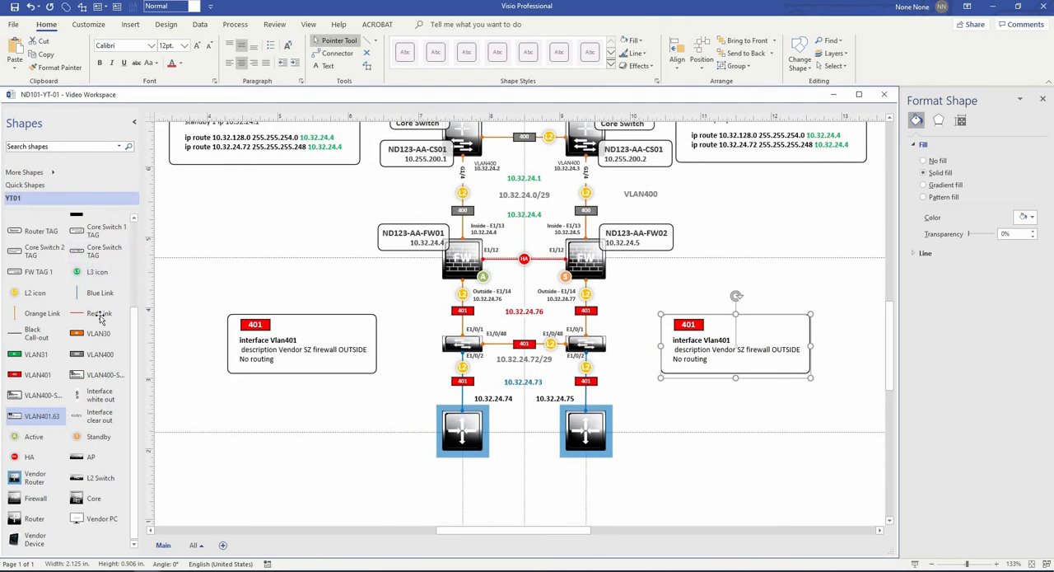
# - Connect each Vlan401 configuration box to its lower switch with a horizontal black call-out line
pyautogui.moveTo(33, 333); pyautogui.dragTo(378, 344)
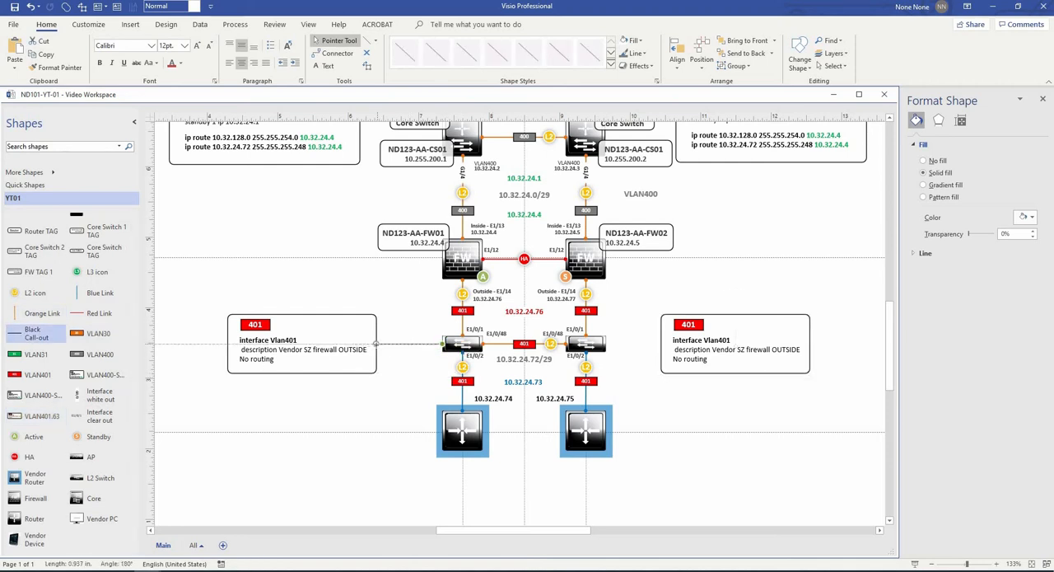
pyautogui.click(405, 372)
pyautogui.scroll(4, 411, 352)
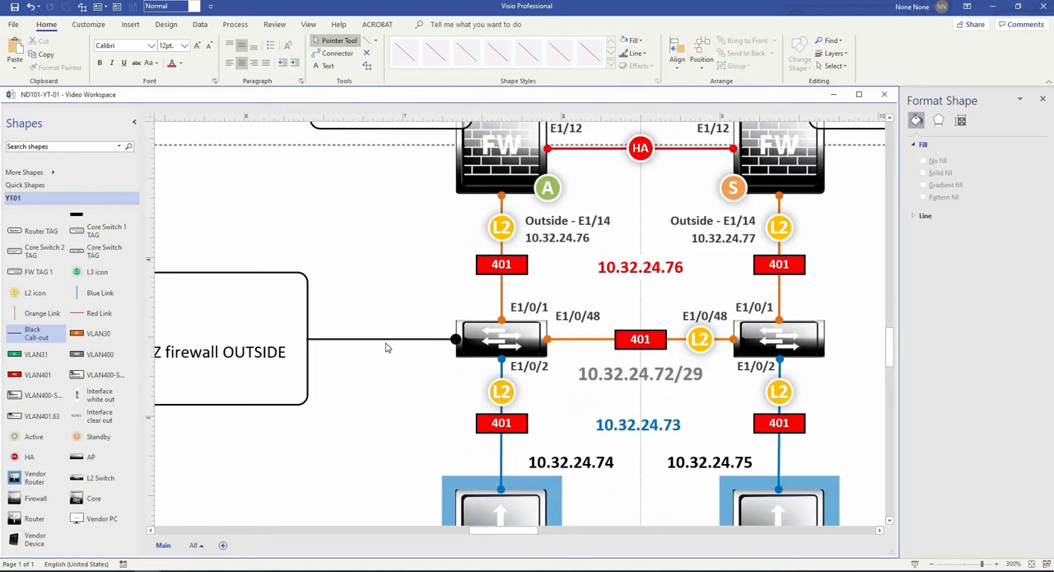
pyautogui.scroll(-3, 425, 385)
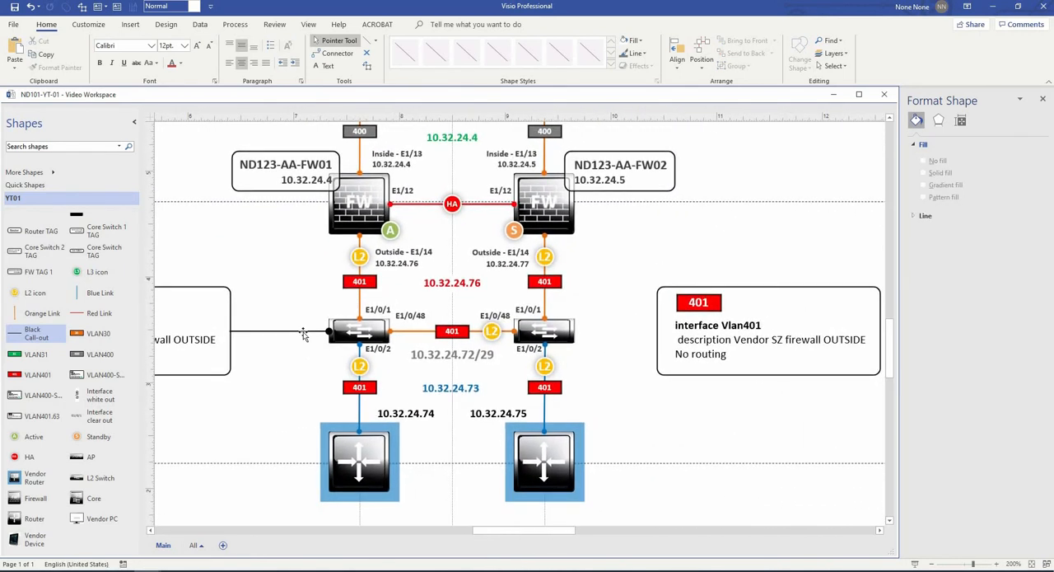
pyautogui.click(305, 333)
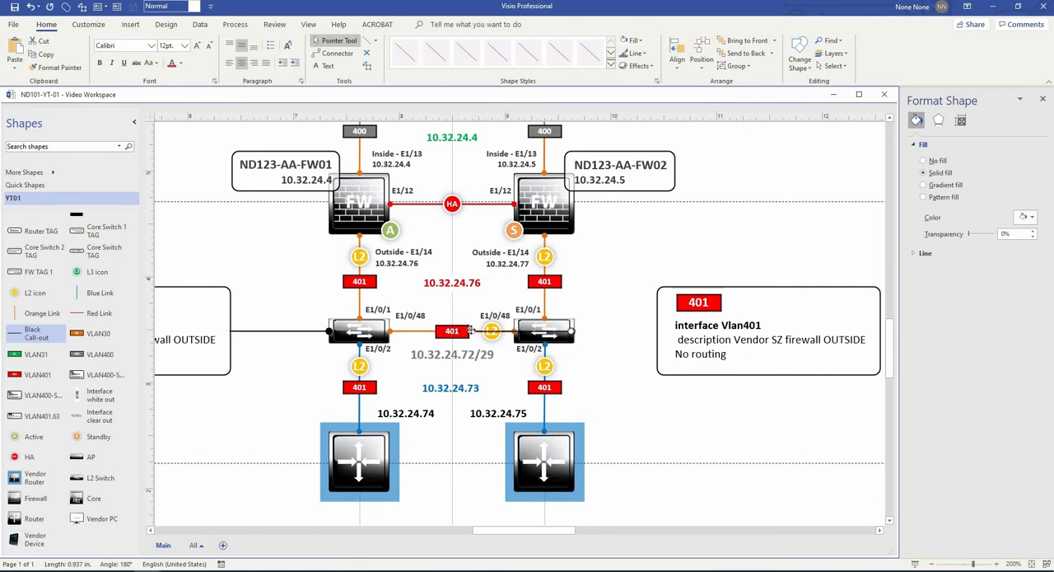
pyautogui.moveTo(471, 331); pyautogui.dragTo(657, 331)
pyautogui.click(620, 384)
pyautogui.scroll(-3, 626, 393)
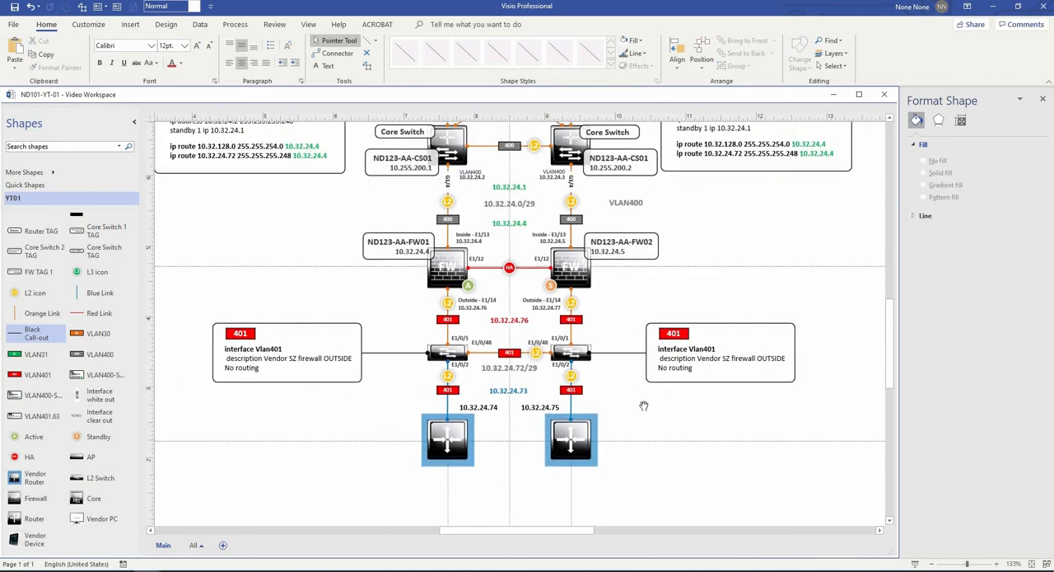
# - Move the Vlan400 configuration box with ip address 10.32.24.3 slightly farther out from its core switch
pyautogui.scroll(3, 645, 406)
pyautogui.click(752, 251)
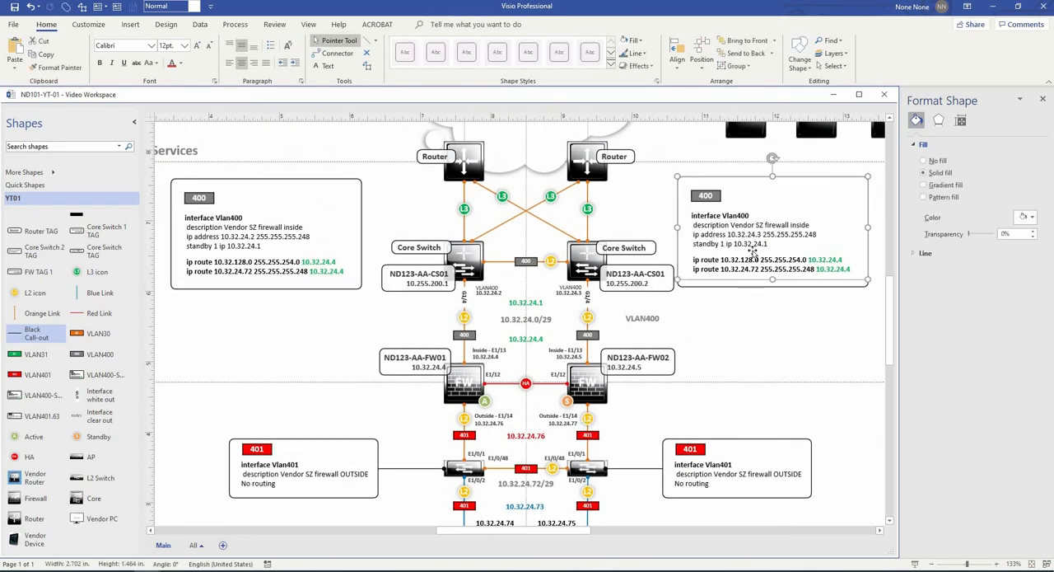
pyautogui.moveTo(752, 251); pyautogui.dragTo(774, 251)
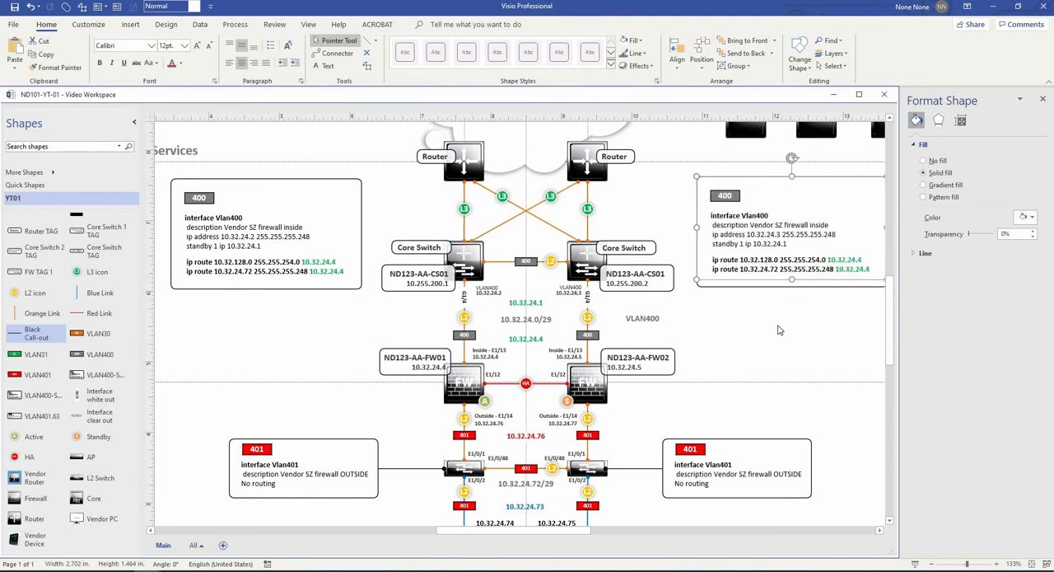
# - Add device tags to the outer sides of the two vendor routers, reading Vendor Router 1 and Vendor Router 2
pyautogui.scroll(-5, 527, 329)
pyautogui.moveTo(610, 287); pyautogui.dragTo(553, 324)
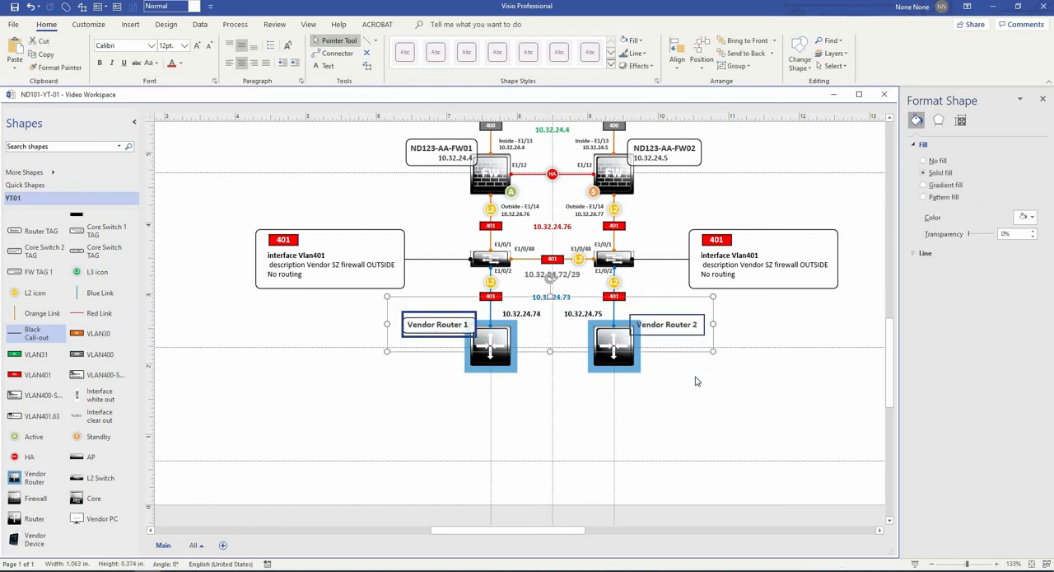
pyautogui.click(684, 329)
pyautogui.scroll(3, 685, 329)
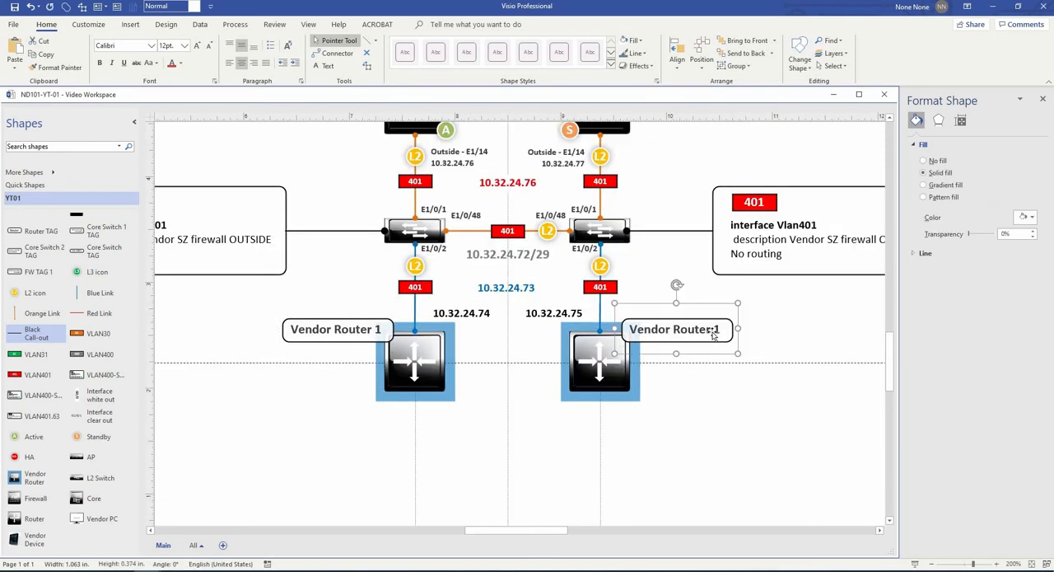
pyautogui.doubleClick(718, 331)
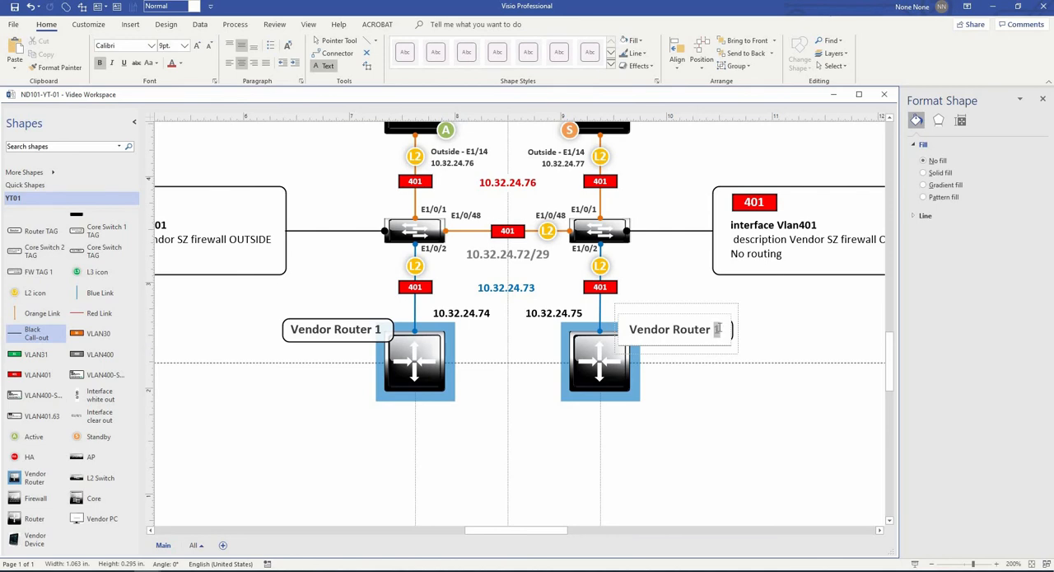
pyautogui.press('BackSpace')
pyautogui.write('2')
pyautogui.click(332, 46)
pyautogui.click(714, 377)
# - Add ip route 0.0.0.0 0.0.0.0 10.32.24.76 labels at the vendor routers and ip route 10.32.128.0 255.255.254.0 10.32.24.73 labels at both firewalls
pyautogui.moveTo(733, 364); pyautogui.dragTo(558, 393)
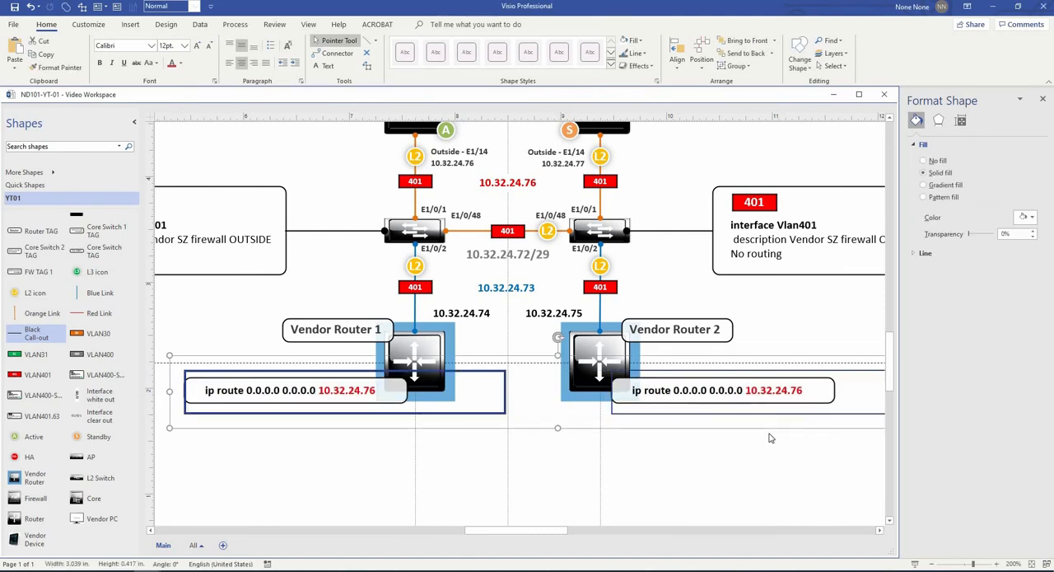
pyautogui.click(768, 323)
pyautogui.scroll(4, 768, 323)
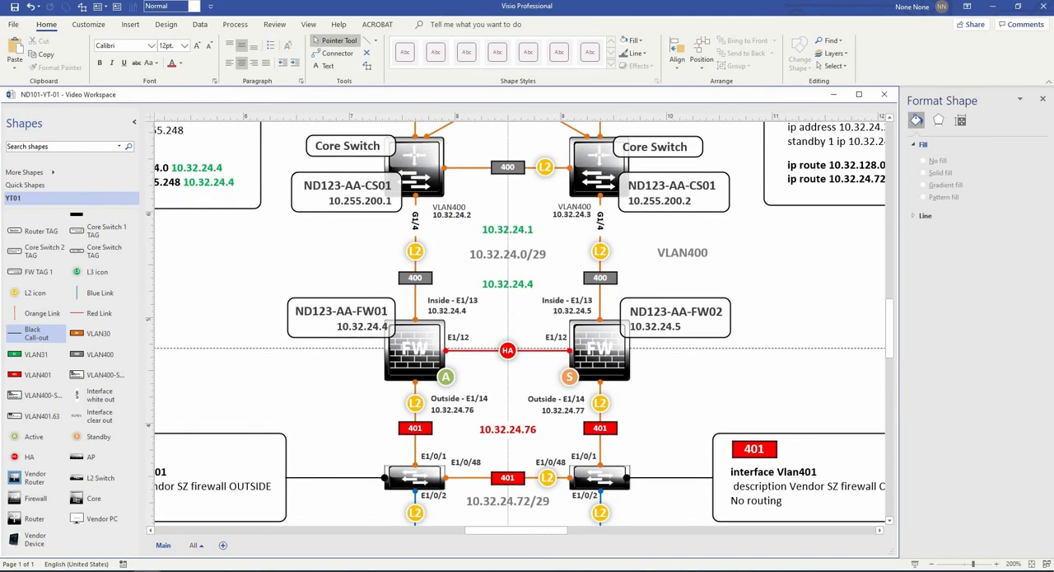
pyautogui.moveTo(655, 210); pyautogui.dragTo(529, 384)
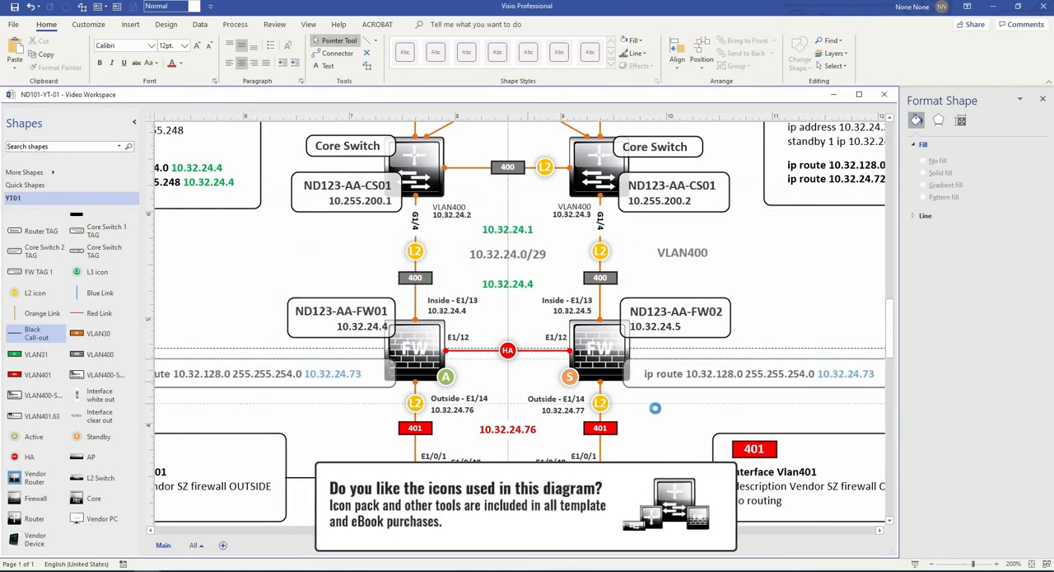
pyautogui.scroll(-2, 659, 417)
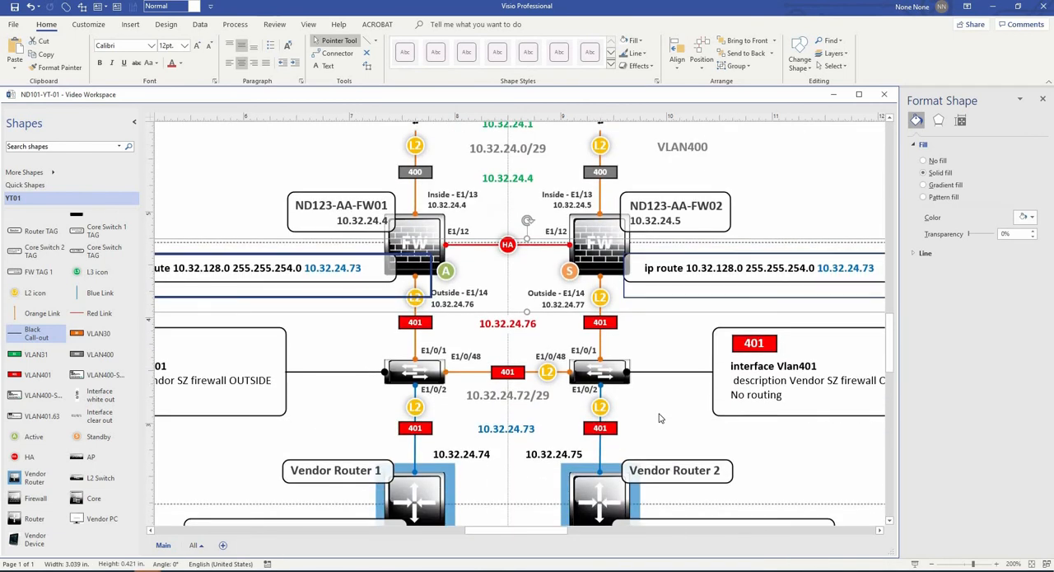
pyautogui.scroll(-1, 658, 418)
pyautogui.scroll(-1, 659, 418)
pyautogui.scroll(-1, 659, 418)
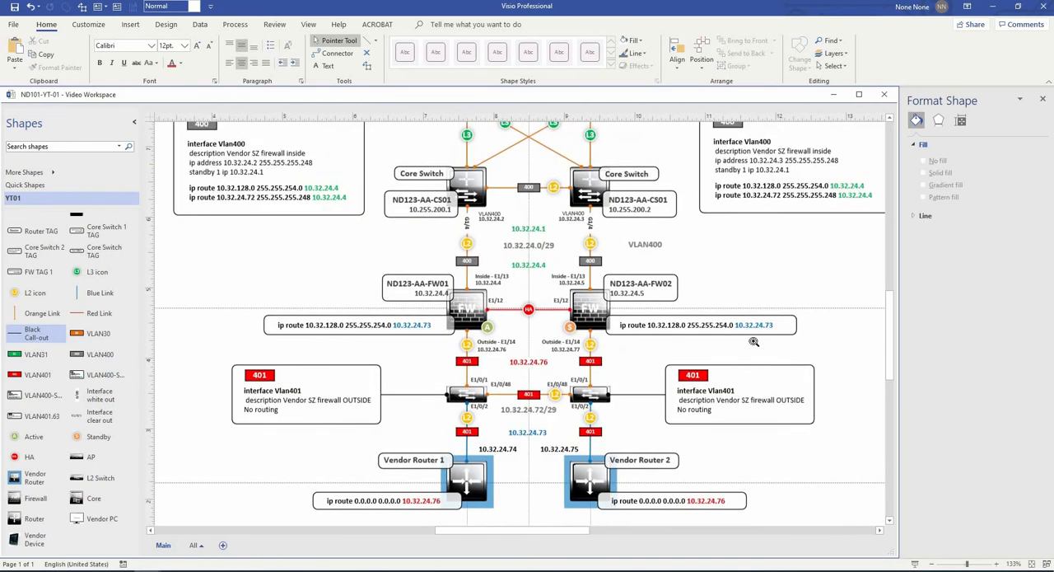
# - Connect each Vlan400 configuration box to its core switch with a horizontal black call-out line
pyautogui.moveTo(753, 341); pyautogui.dragTo(786, 345)
pyautogui.keyDown('ctrl'); pyautogui.scroll(3, 379, 272); pyautogui.keyUp('ctrl')
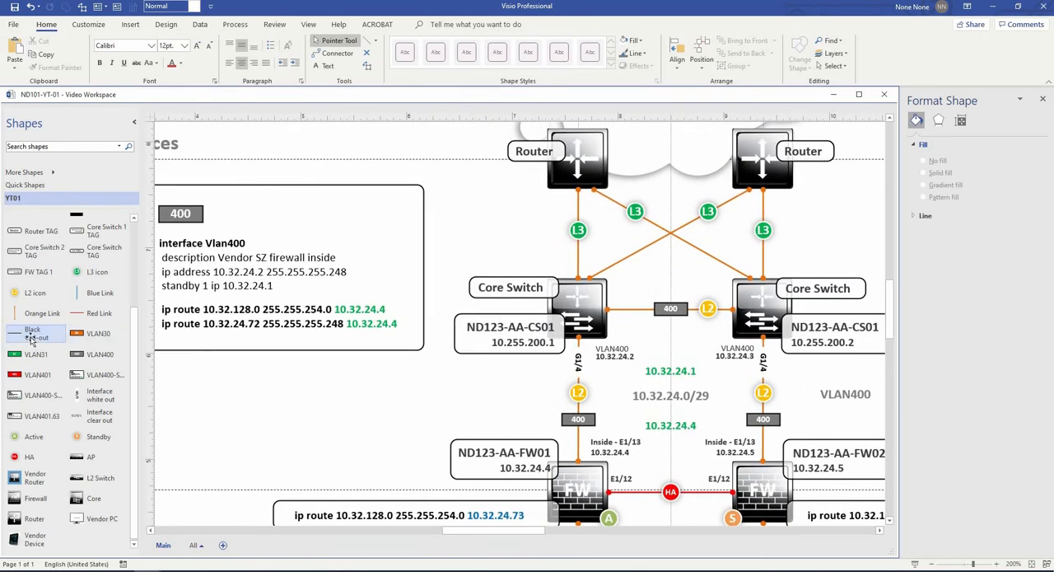
pyautogui.moveTo(35, 331)
pyautogui.mouseDown()
pyautogui.moveTo(504, 299)
pyautogui.moveTo(481, 311)
pyautogui.moveTo(420, 310)
pyautogui.moveTo(437, 309)
pyautogui.moveTo(287, 261)
pyautogui.mouseUp()
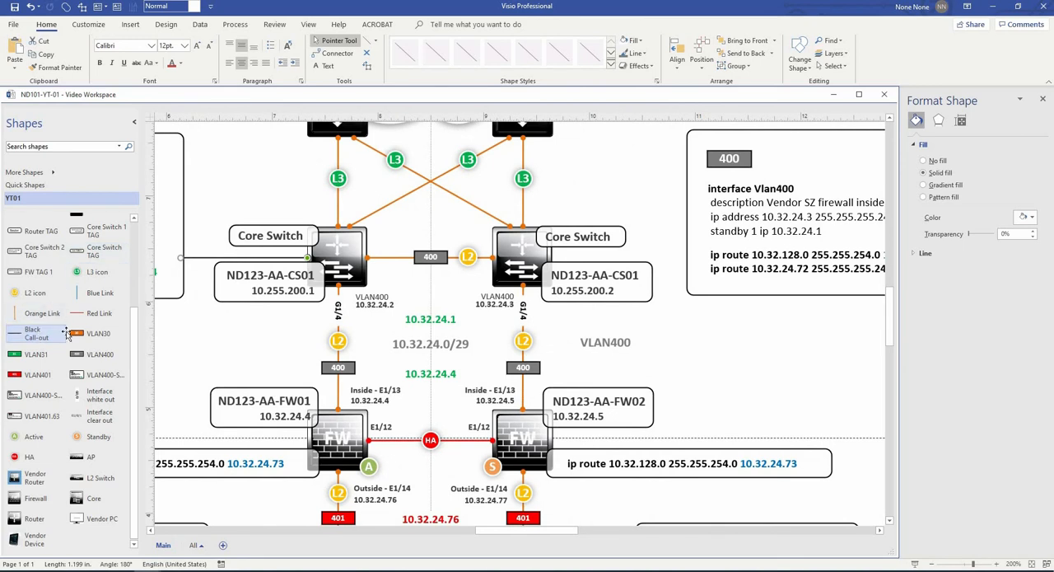
pyautogui.moveTo(495, 259); pyautogui.dragTo(494, 258)
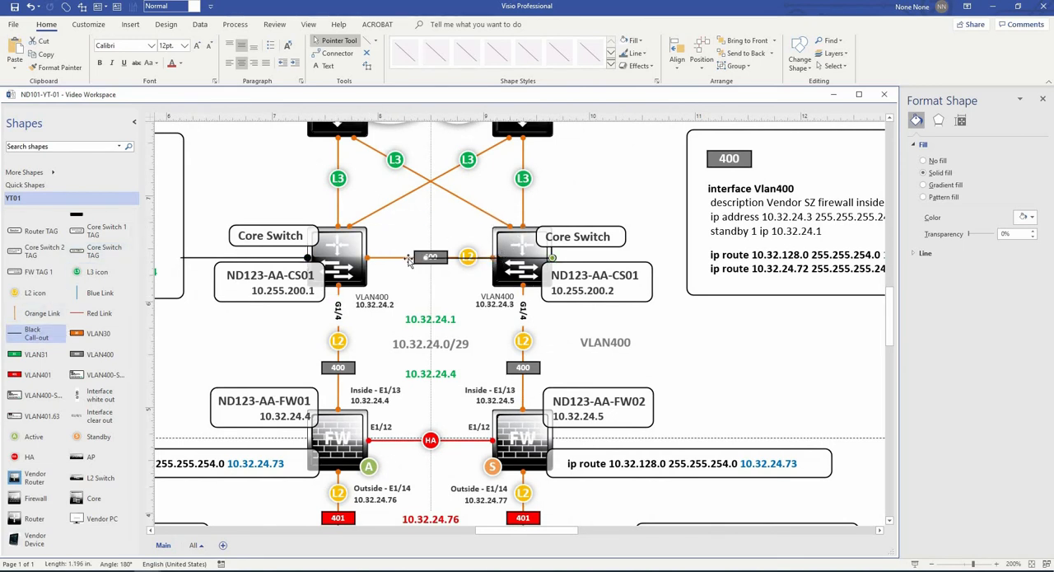
pyautogui.moveTo(430, 257); pyautogui.dragTo(689, 257)
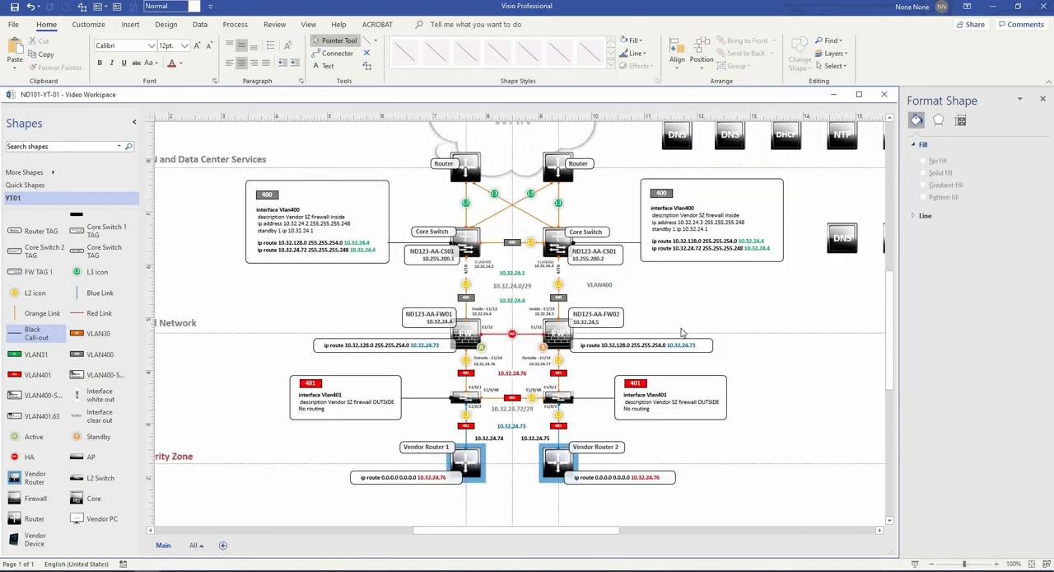
# - Copy the VLAN400 label to just above the second lower switch, change its text to VLAN401 and colour it red
pyautogui.scroll(2, 607, 321)
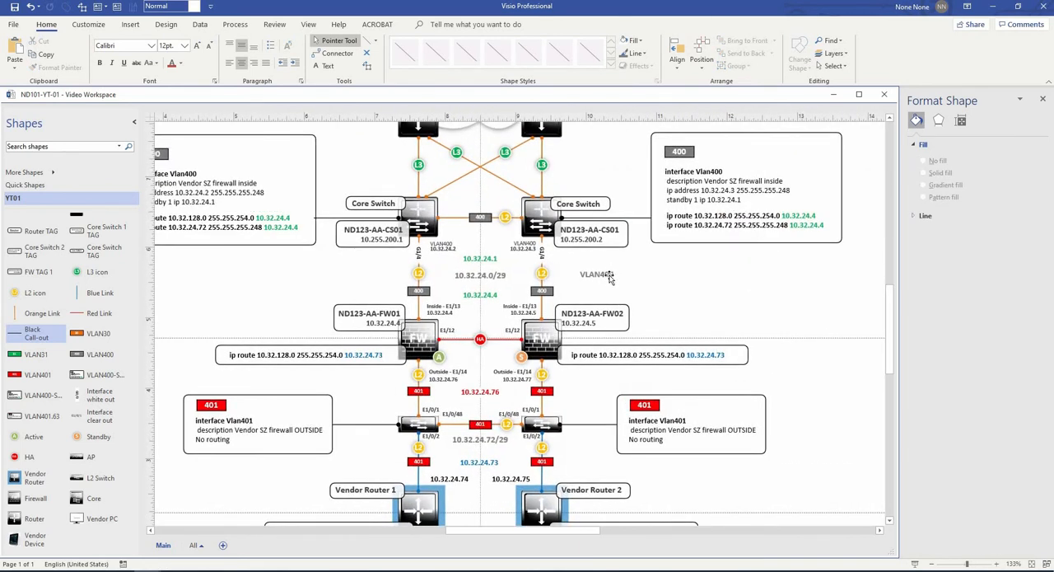
pyautogui.click(611, 274)
pyautogui.moveTo(593, 383); pyautogui.dragTo(600, 414)
pyautogui.write('VLAN401')
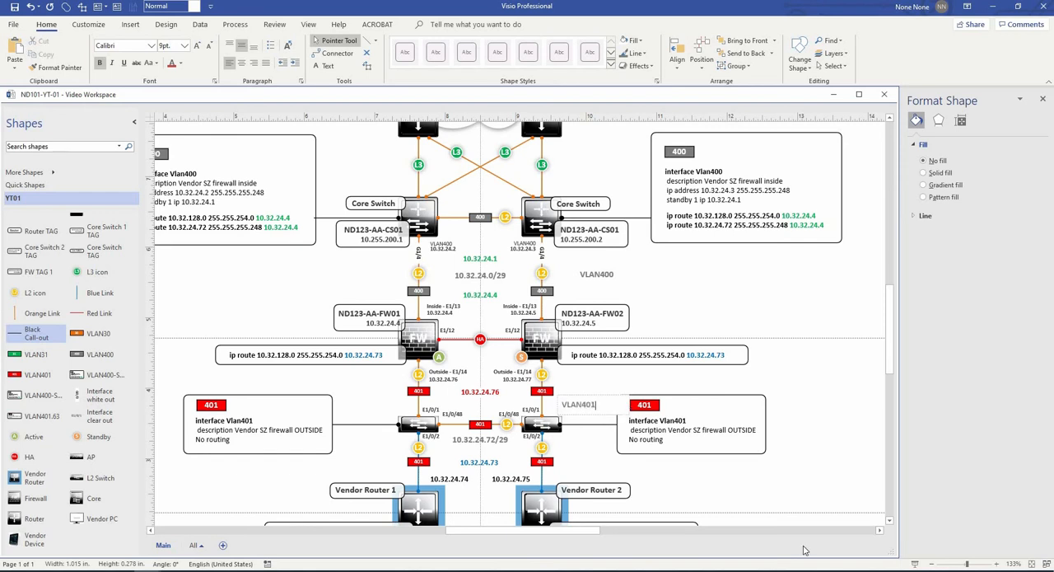
pyautogui.doubleClick(580, 406)
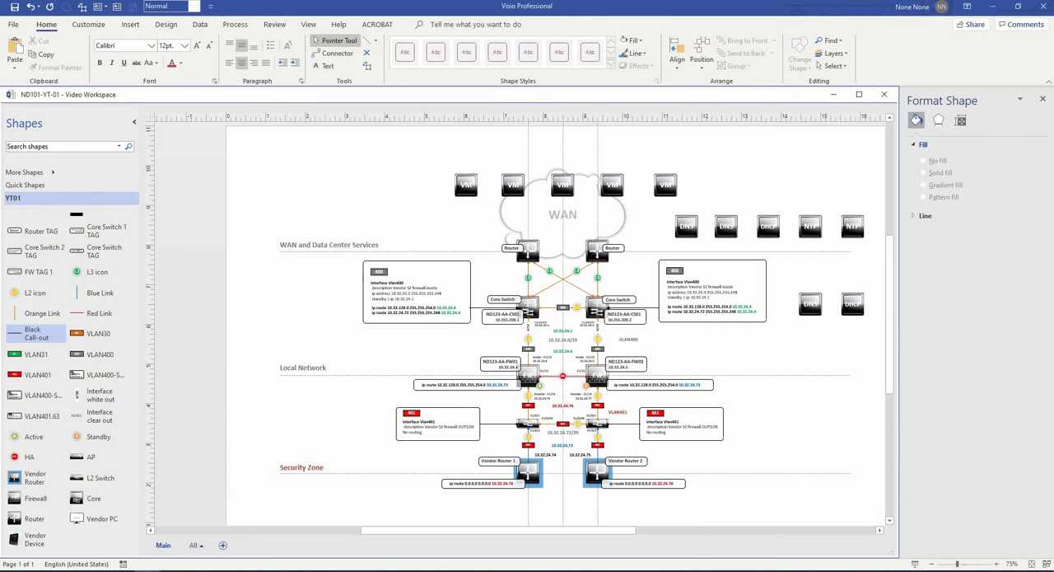
# - Add tags above the first four VMs: Primary Server 10.10.116.51, App Server 1 10.10.115.52, App Server 2 10.10.115.53 and App Server 3 10.10.115.54
pyautogui.moveTo(996, 188); pyautogui.dragTo(544, 163)
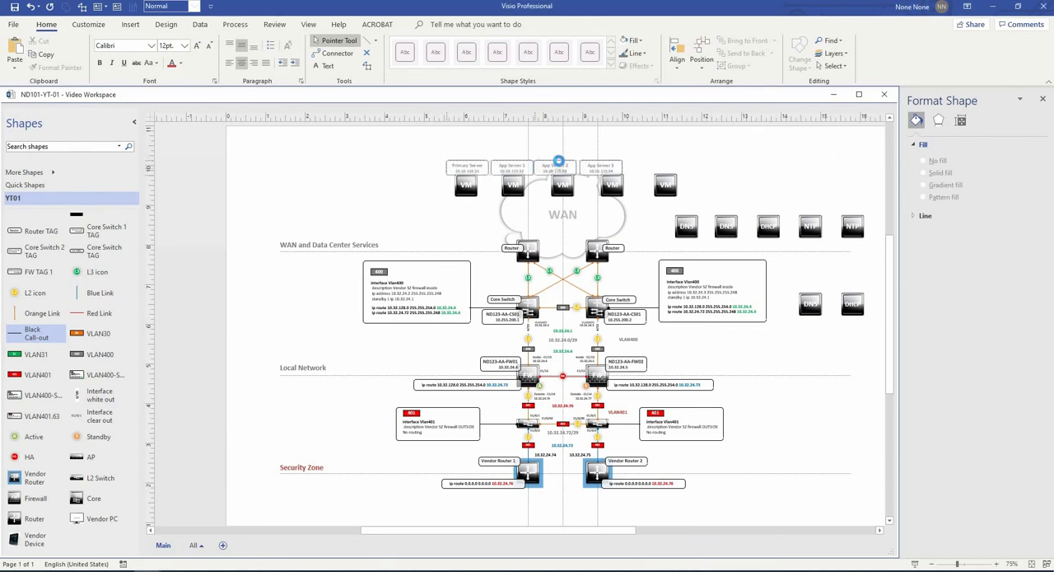
pyautogui.scroll(3, 559, 168)
pyautogui.click(667, 174)
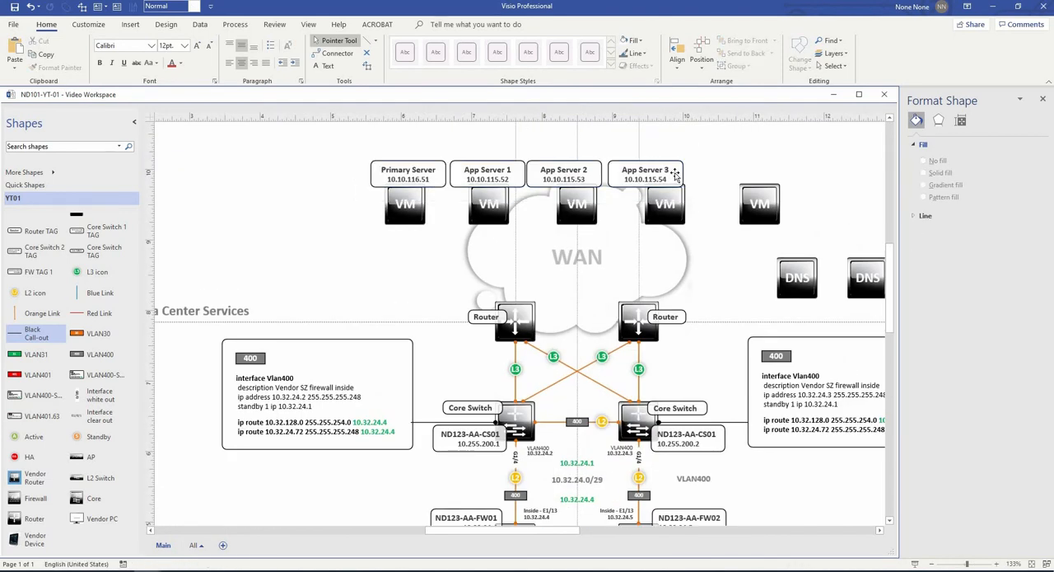
pyautogui.moveTo(665, 176); pyautogui.dragTo(780, 181)
pyautogui.click(569, 176)
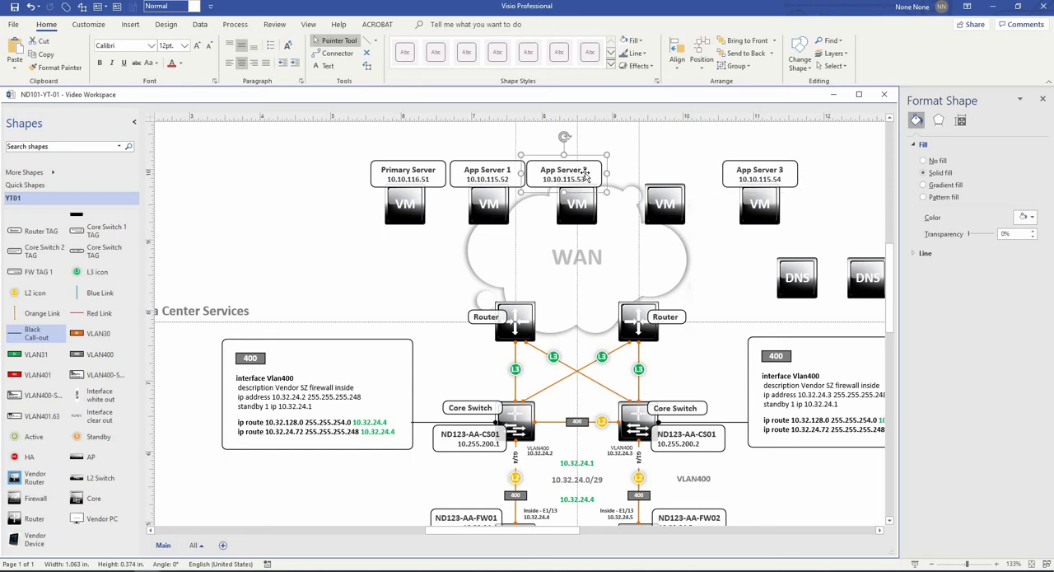
pyautogui.moveTo(586, 175); pyautogui.dragTo(600, 177)
pyautogui.click(508, 173)
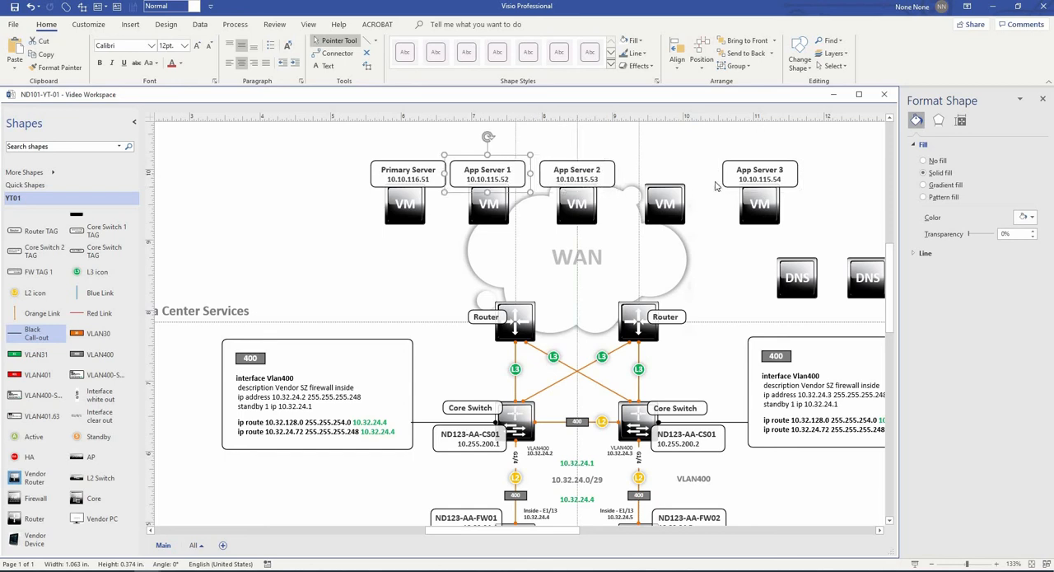
pyautogui.click(776, 178)
pyautogui.moveTo(713, 171); pyautogui.dragTo(681, 175)
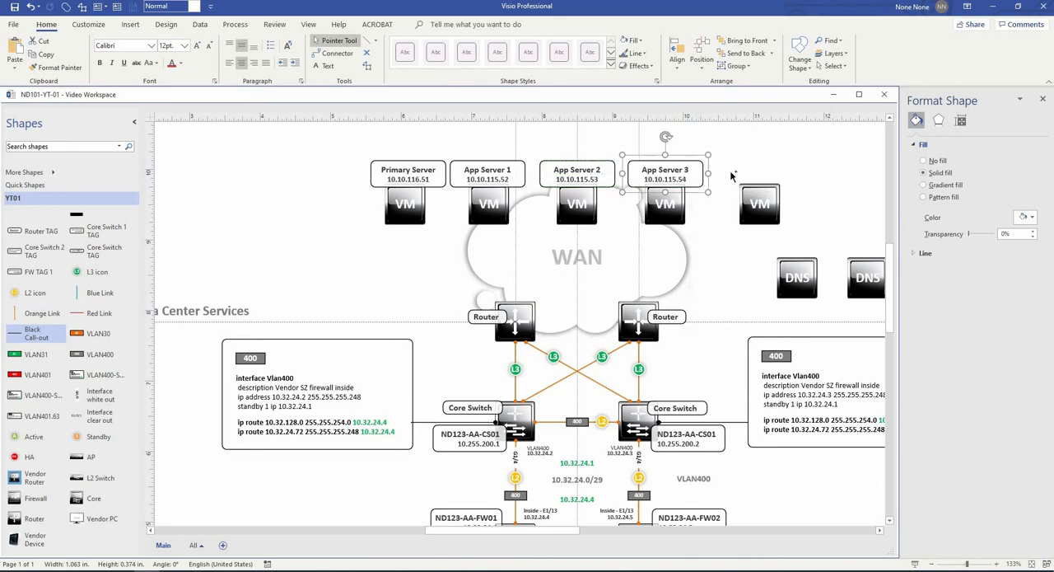
# - Copy the App Server 3 tag above the fifth VM and change its text to App Server 4 with address 10.10.115.55
pyautogui.click(777, 172)
pyautogui.click(777, 172)
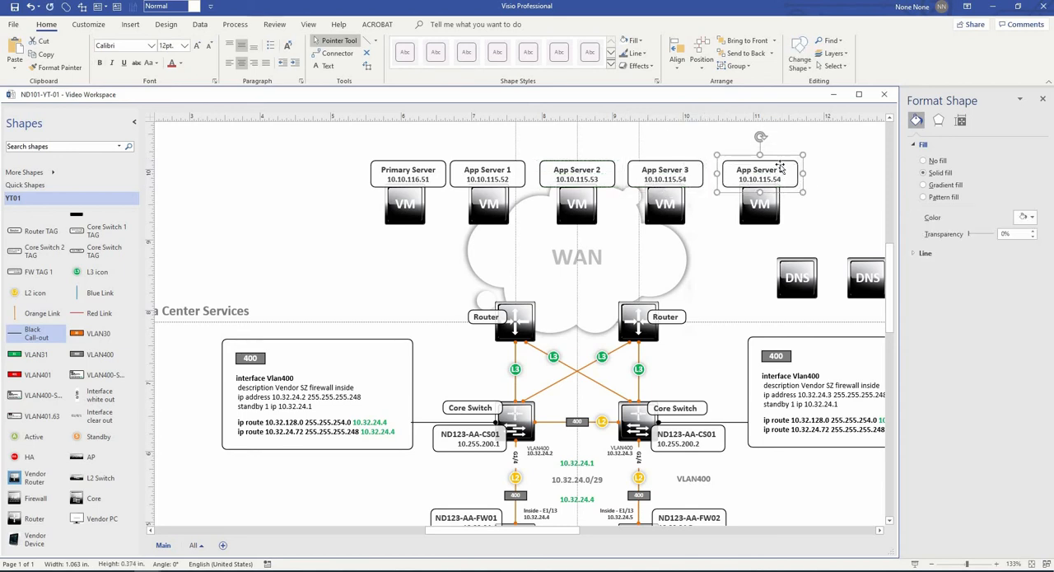
pyautogui.click(325, 65)
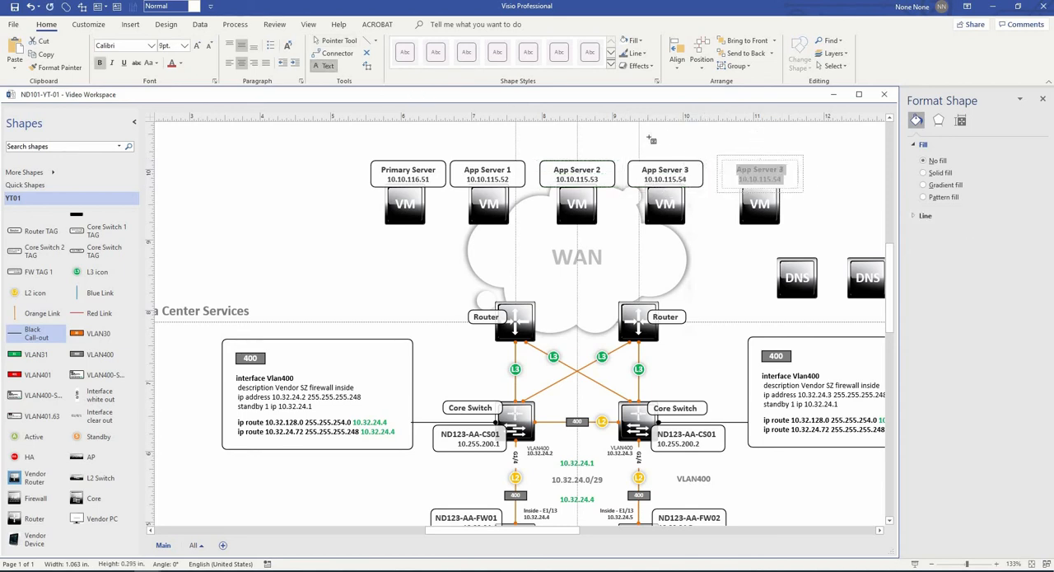
pyautogui.click(789, 169)
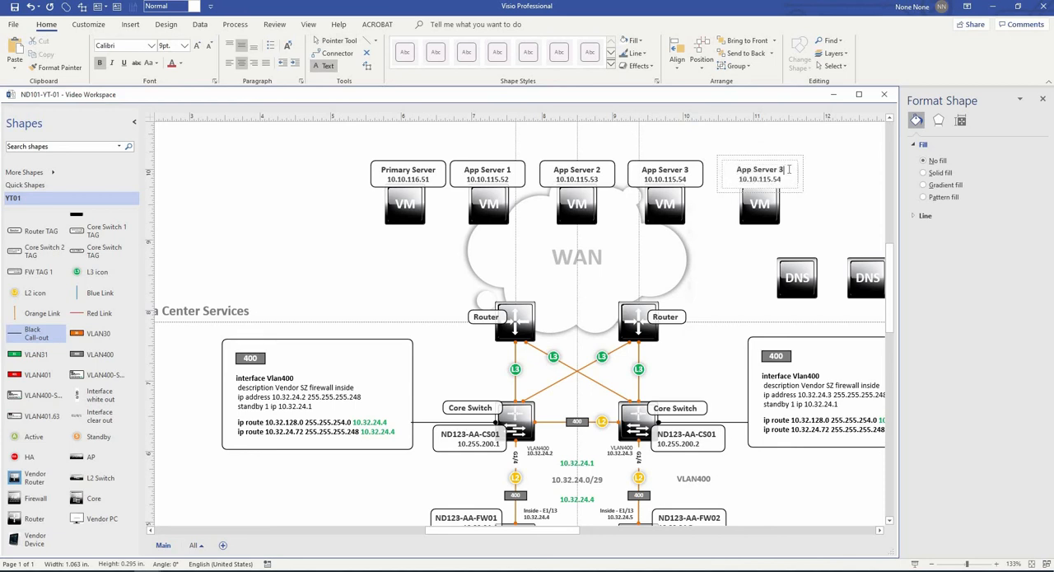
pyautogui.press('BackSpace')
pyautogui.write('4')
pyautogui.press('BackSpace')
pyautogui.write('5')
pyautogui.click(819, 171)
pyautogui.click(338, 40)
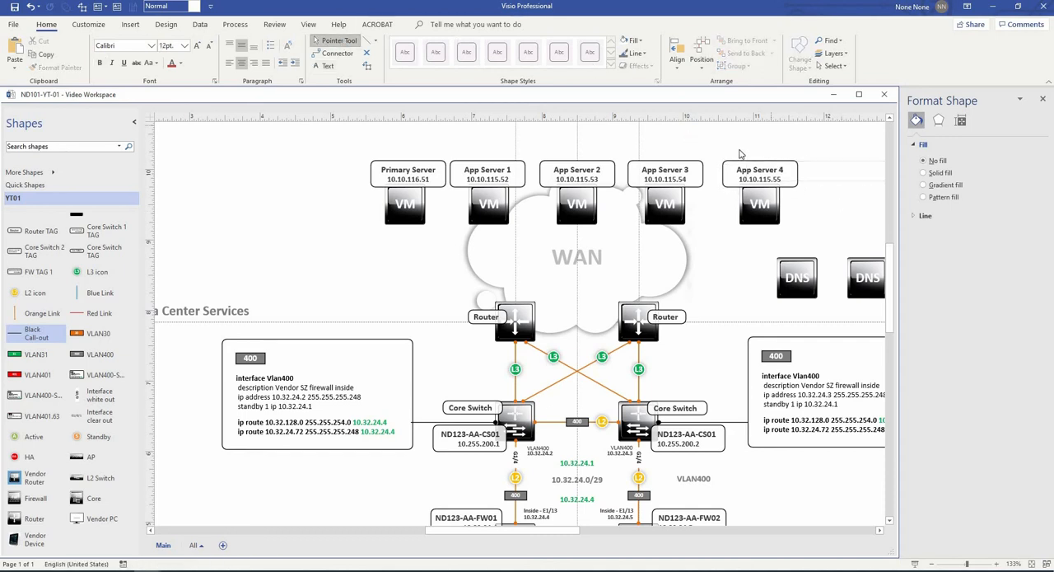
pyautogui.scroll(-3, 819, 235)
pyautogui.scroll(2, 617, 188)
pyautogui.moveTo(616, 188); pyautogui.dragTo(574, 177)
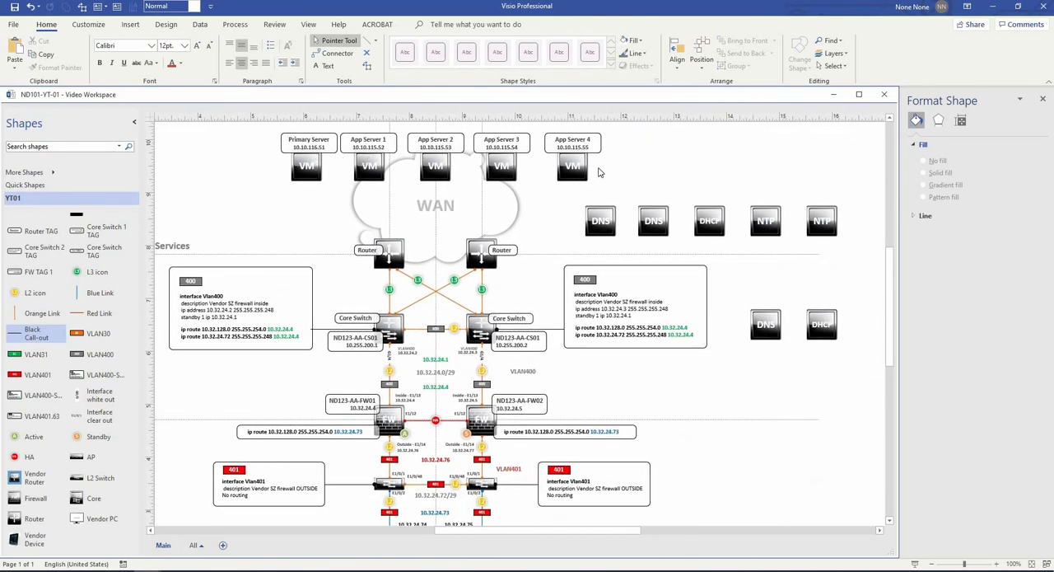
pyautogui.scroll(-3, 581, 461)
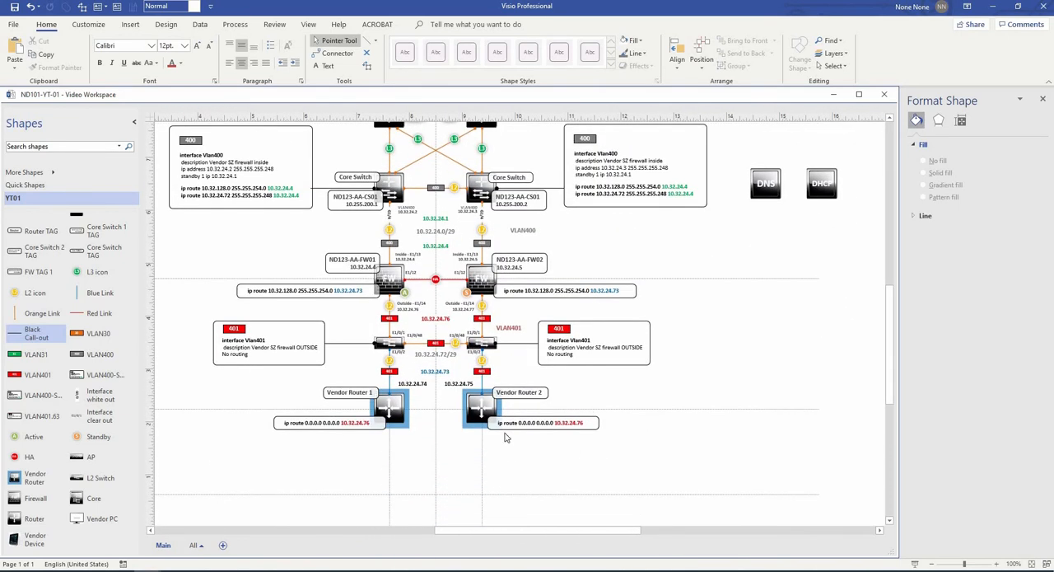
# - Paste the address labels 10.82.32.25, 10.168.56.25, 10.6.55.110, 10.2.58.33 and 10.168.96.36 beneath the upper row of DNS, DHCP and NTP icons
pyautogui.scroll(4, 579, 420)
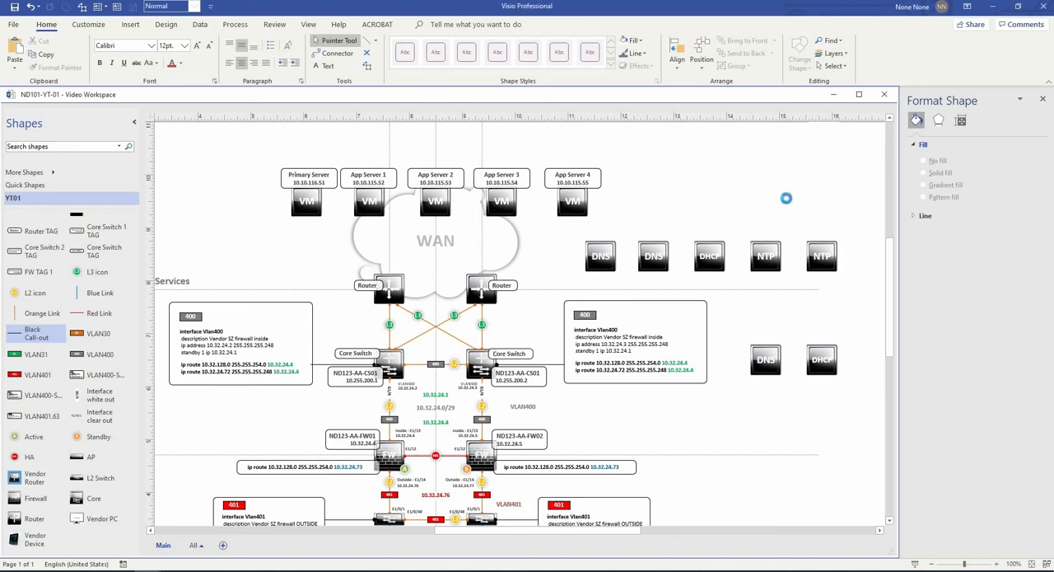
pyautogui.hotkey('ctrl', 'v')
pyautogui.moveTo(703, 177); pyautogui.dragTo(826, 285)
pyautogui.scroll(5, 812, 318)
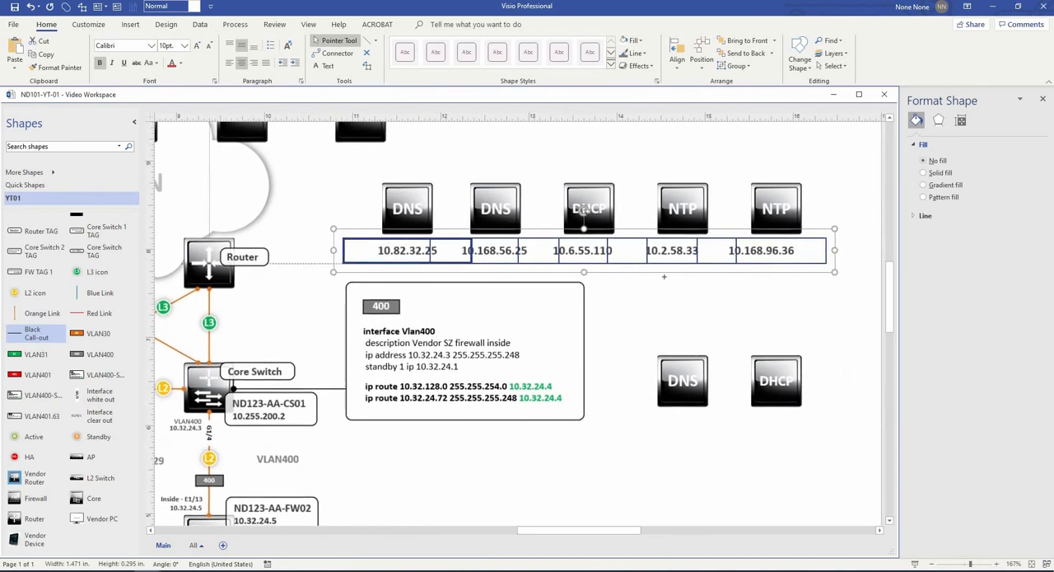
pyautogui.click(663, 277)
# - Centre the 10.6.55.110, 10.2.58.33 and 10.168.96.36 labels beneath the upper DHCP icon and the two NTP icons
pyautogui.click(608, 222)
pyautogui.keyDown('shift'); pyautogui.click(599, 251); pyautogui.keyUp('shift')
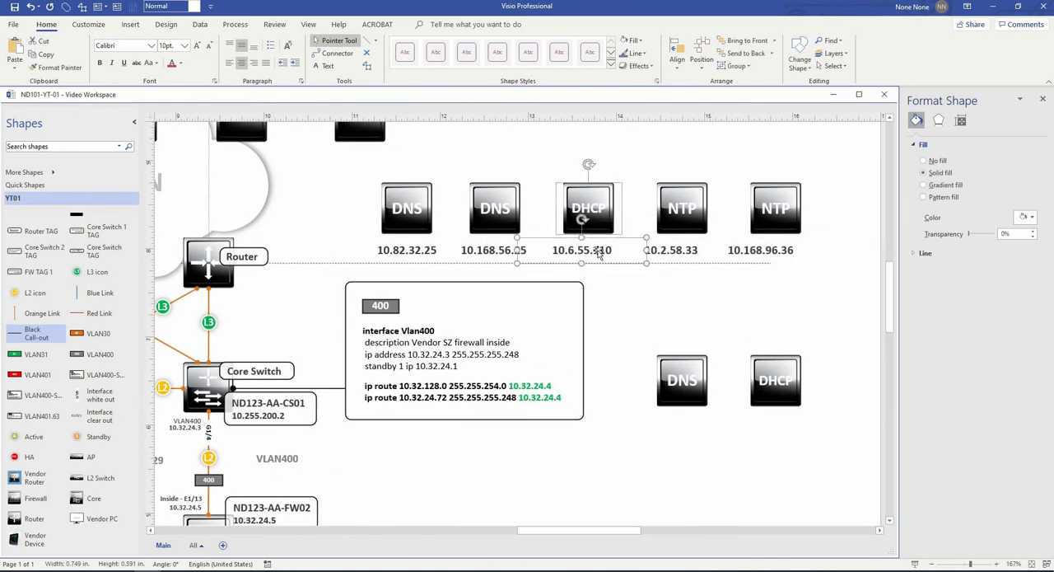
pyautogui.moveTo(600, 253); pyautogui.dragTo(608, 256)
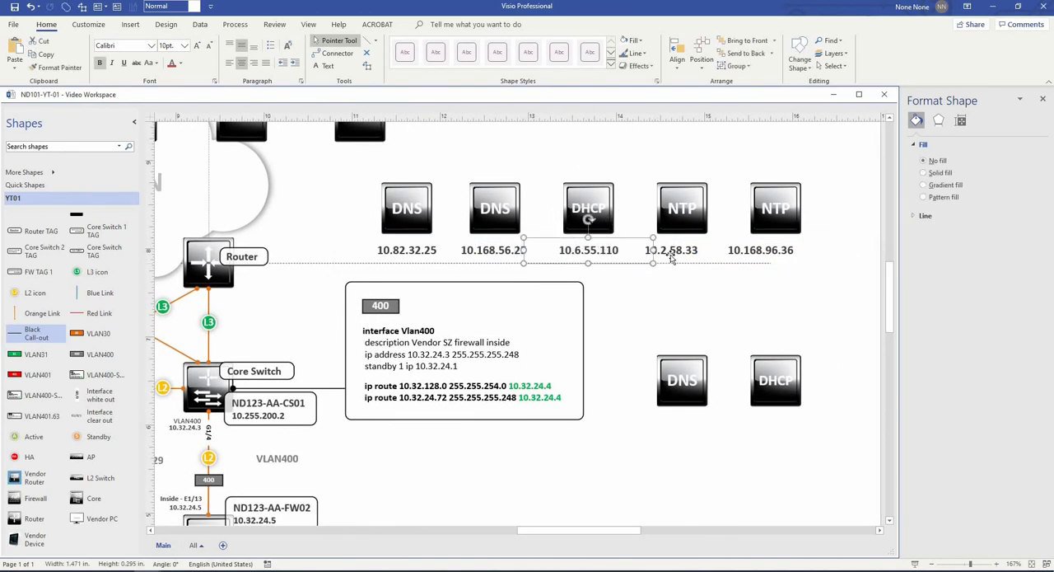
pyautogui.moveTo(671, 258); pyautogui.dragTo(705, 268)
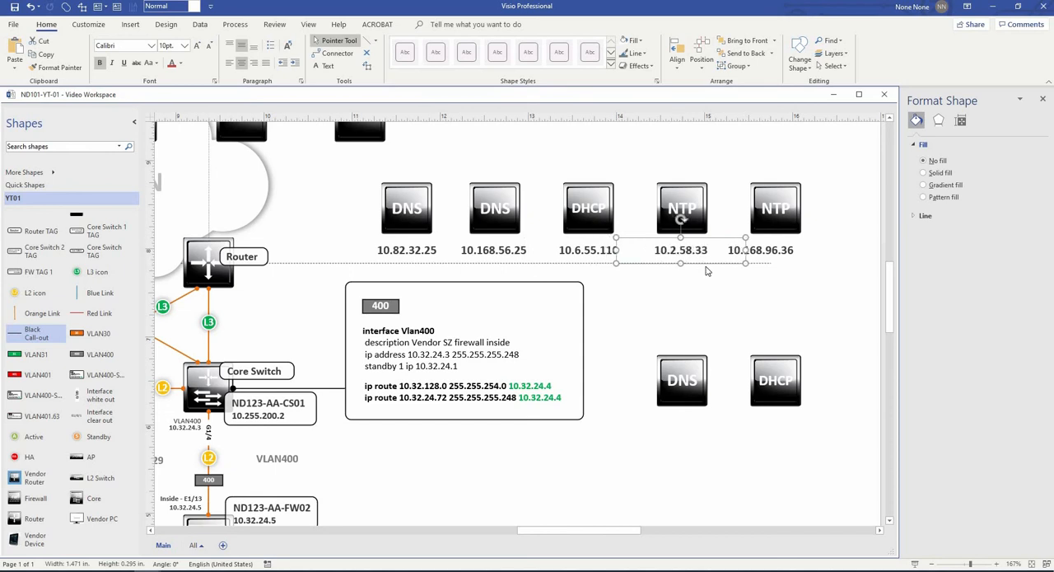
pyautogui.click(771, 252)
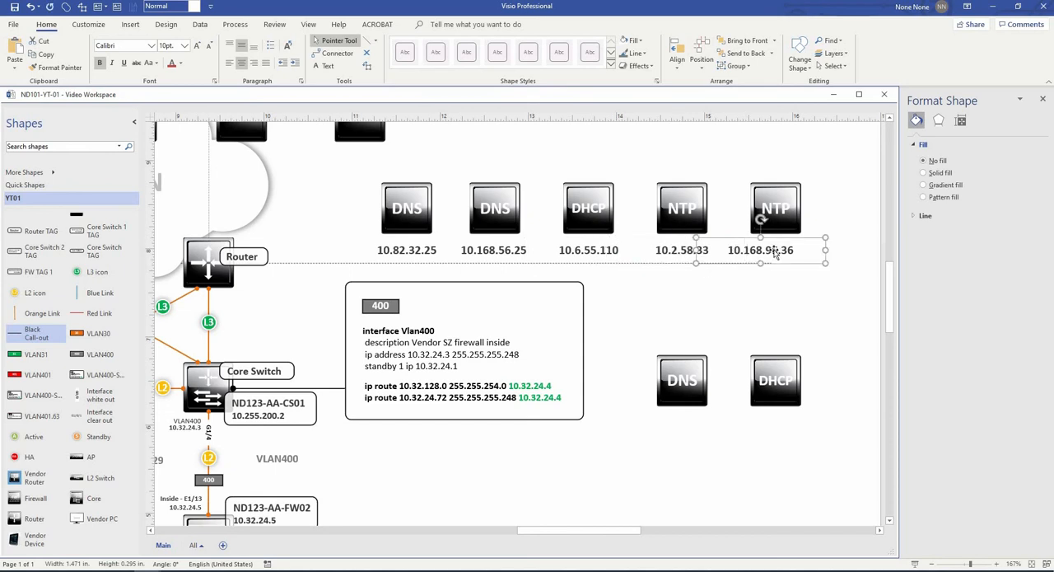
pyautogui.moveTo(790, 250); pyautogui.dragTo(811, 251)
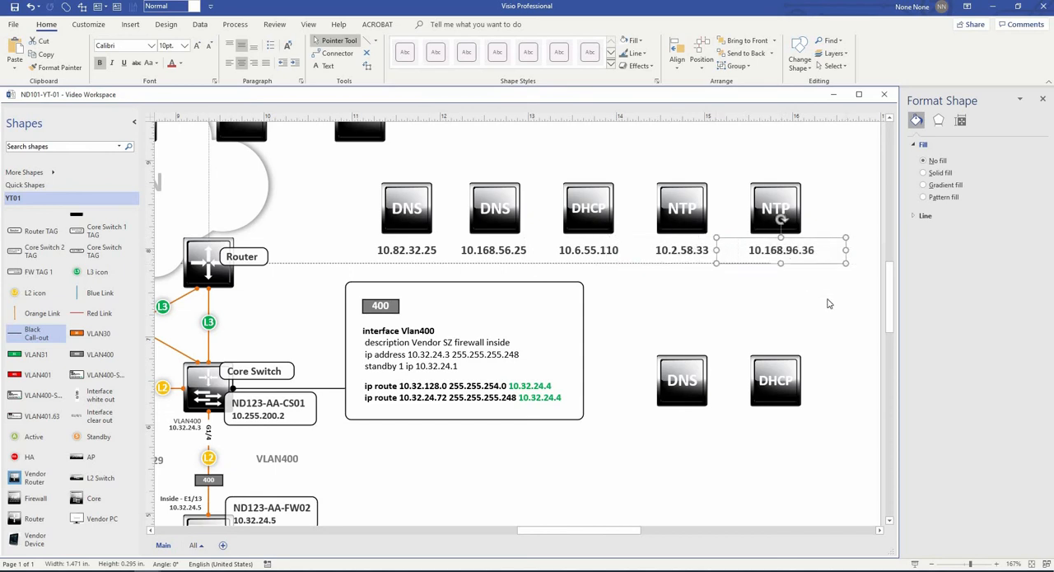
pyautogui.press('Left')
pyautogui.press('Left')
pyautogui.press('Left')
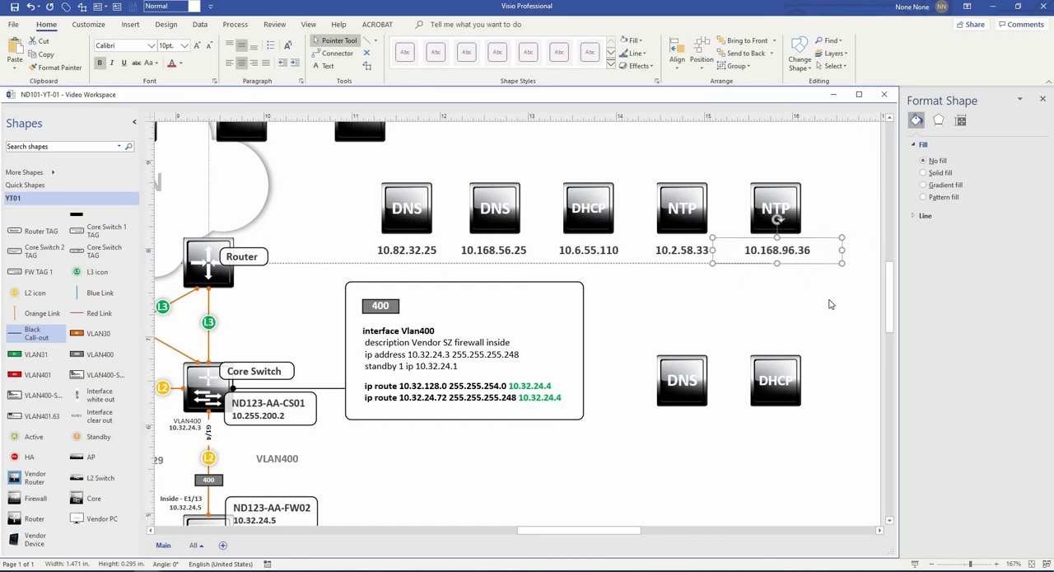
pyautogui.click(833, 305)
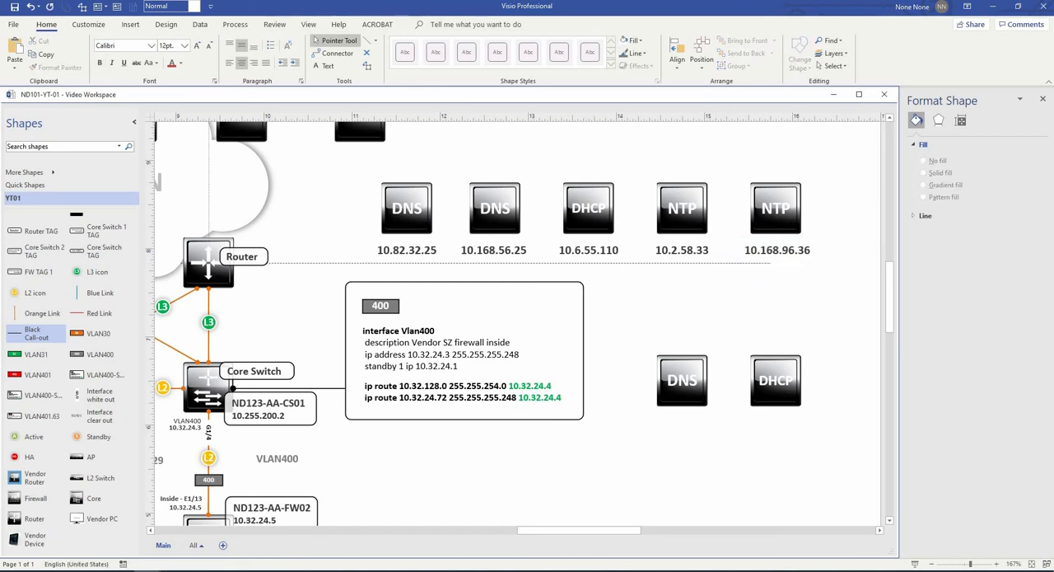
# - Paste the labels 10.32.0.52 and 10.32.0.189 beneath the lower DNS and DHCP icons, centring the second under its icon
pyautogui.hotkey('ctrl', 'v')
pyautogui.moveTo(804, 298); pyautogui.dragTo(700, 420)
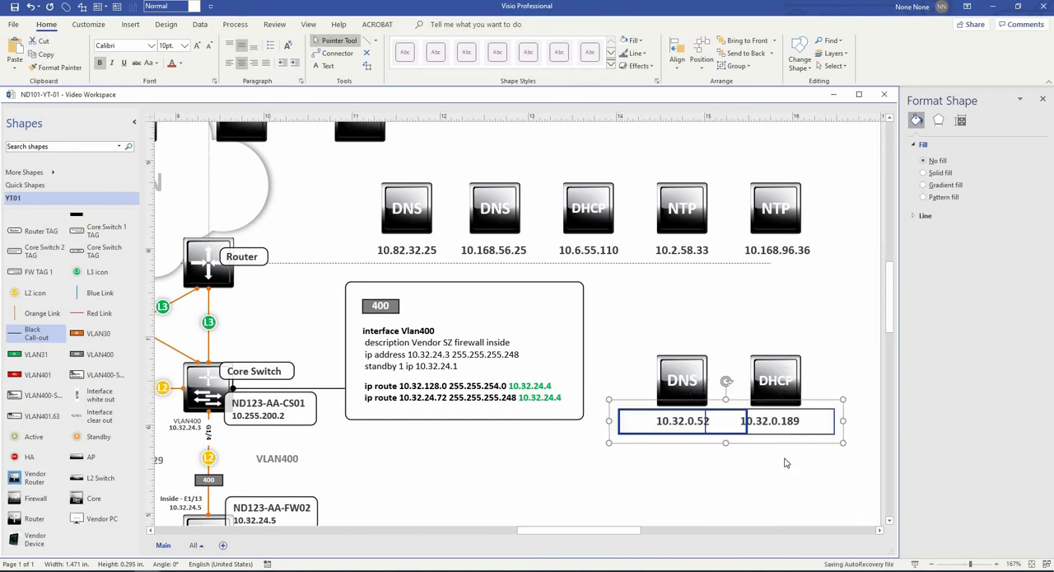
pyautogui.click(787, 426)
pyautogui.hotkey('shift', 'Right')
pyautogui.hotkey('shift', 'Right')
pyautogui.hotkey('shift', 'Right')
pyautogui.hotkey('shift', 'Right')
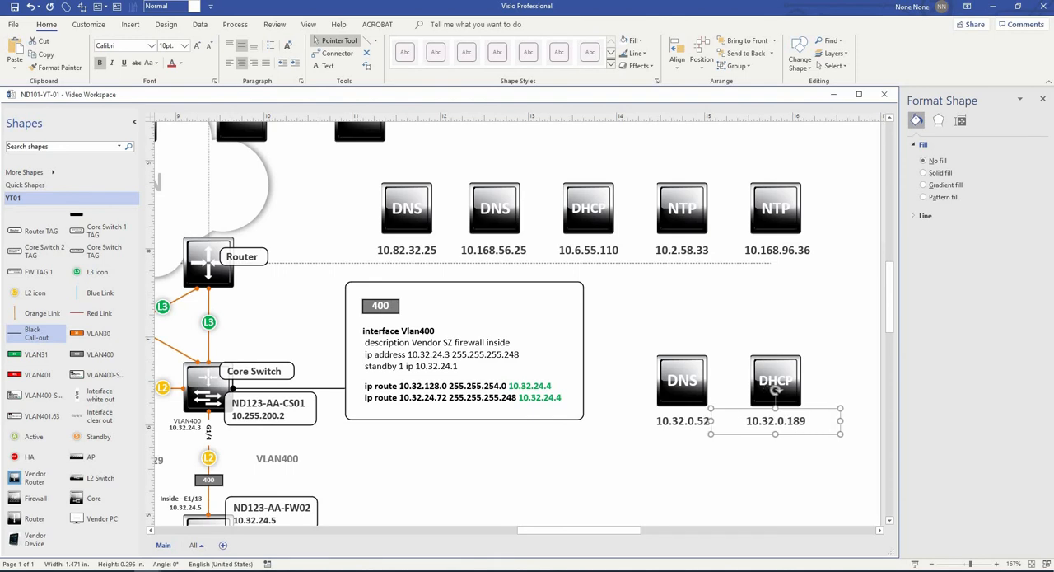
pyautogui.press('Escape')
# - Paste the three bulleted note blocks beside the diagram, one each for the Local Network, Security Zone and Vendor Network sections
pyautogui.scroll(-1, 814, 338)
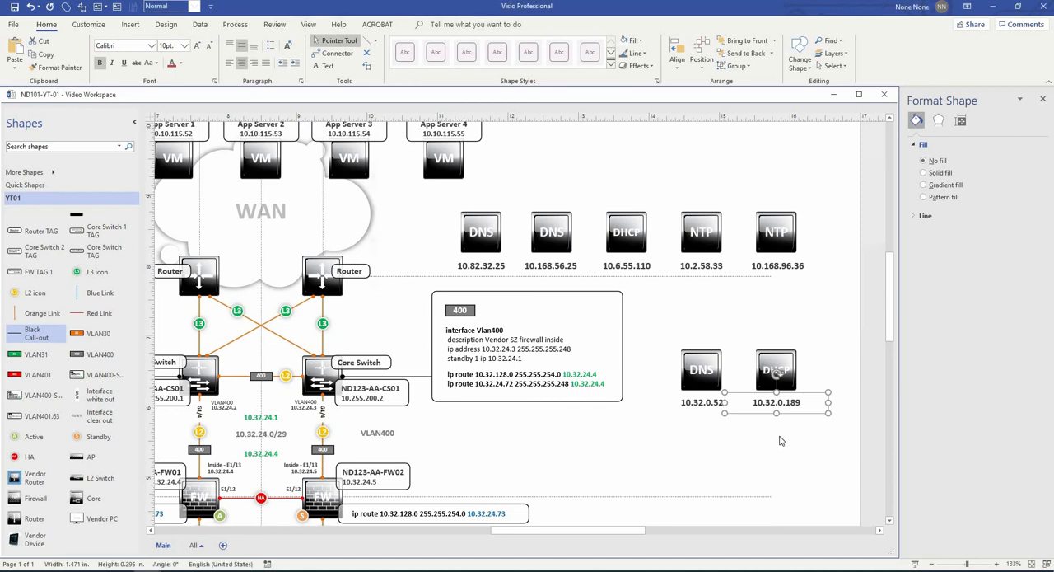
pyautogui.scroll(-1, 782, 441)
pyautogui.scroll(-1, 822, 298)
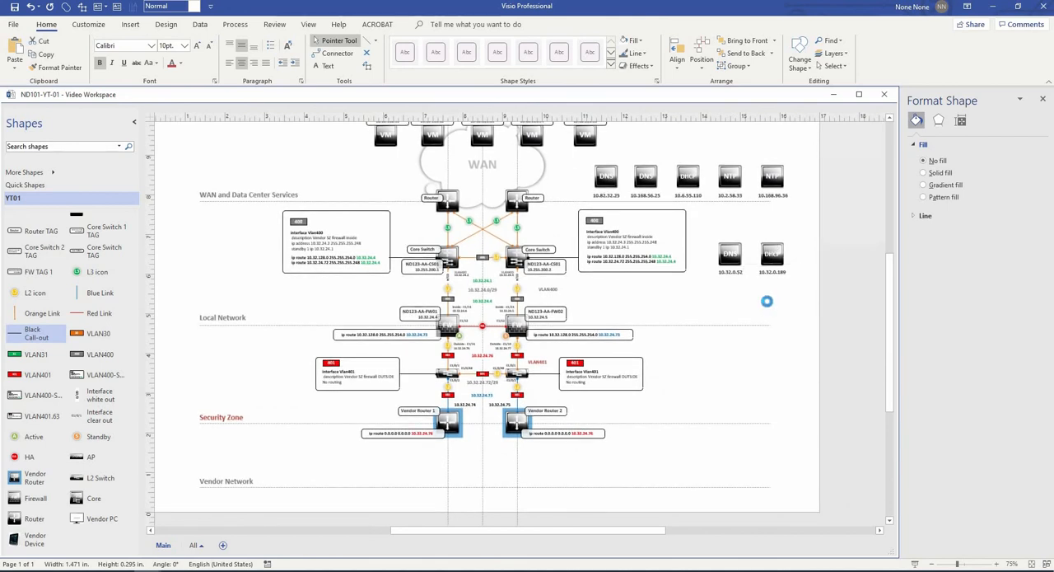
pyautogui.hotkey('ctrl', 'v')
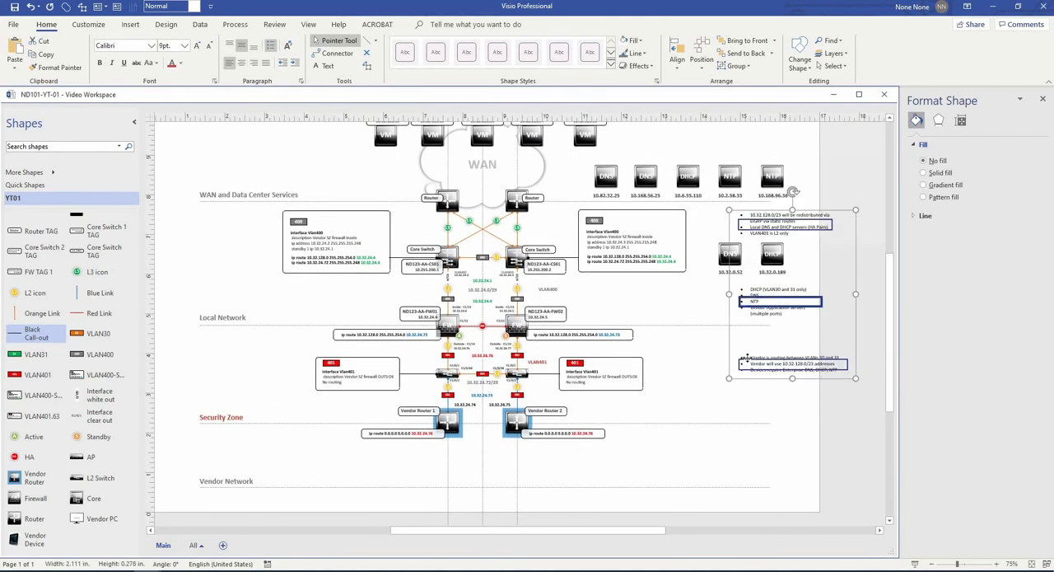
pyautogui.moveTo(747, 358); pyautogui.dragTo(698, 377)
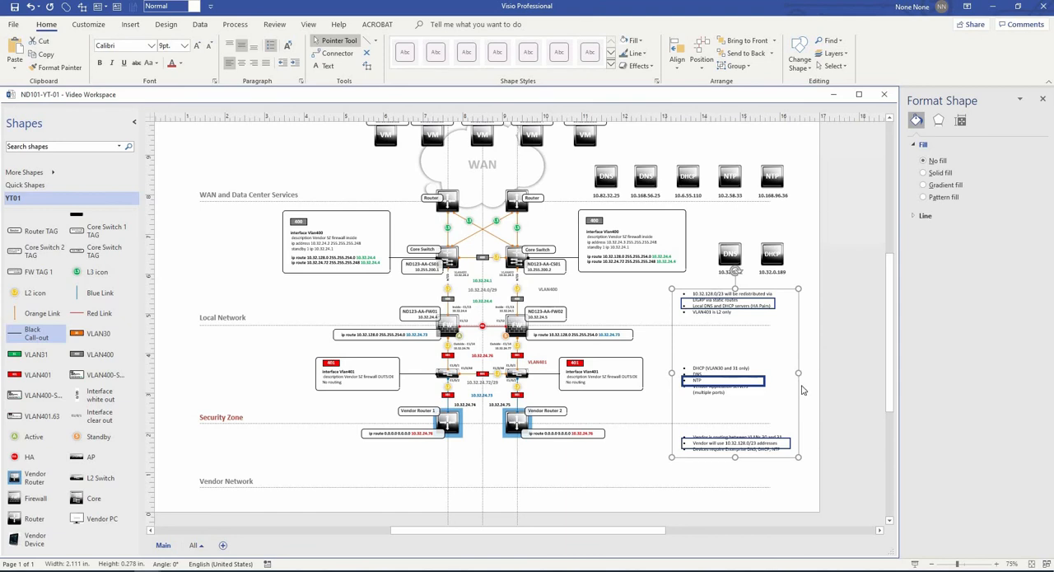
pyautogui.click(829, 376)
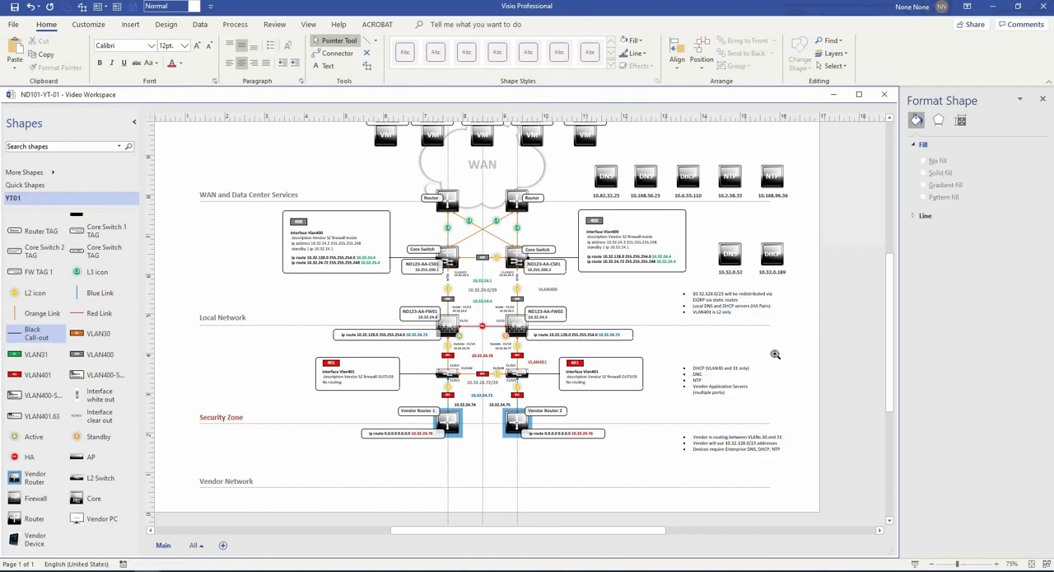
# - Move the lower DNS and DHCP icons together with their address labels up, closer to the upper row of service icons
pyautogui.scroll(3, 776, 354)
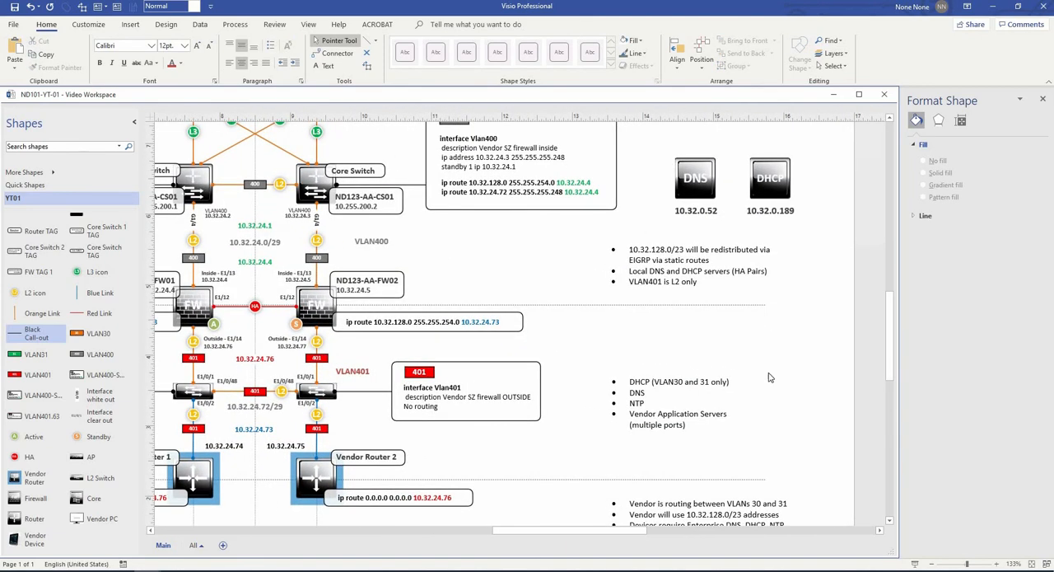
pyautogui.scroll(-3, 775, 387)
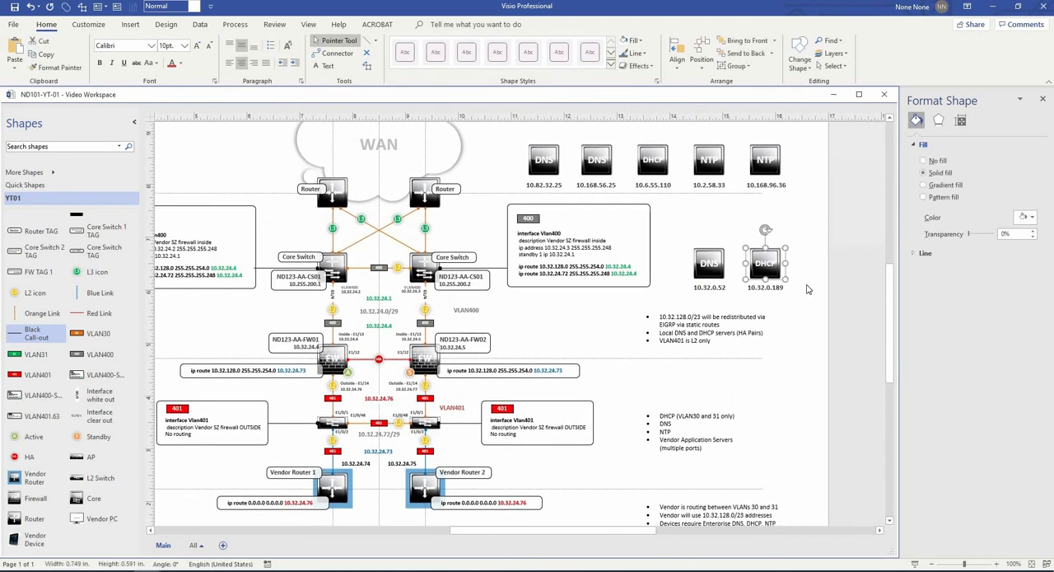
pyautogui.click(710, 262)
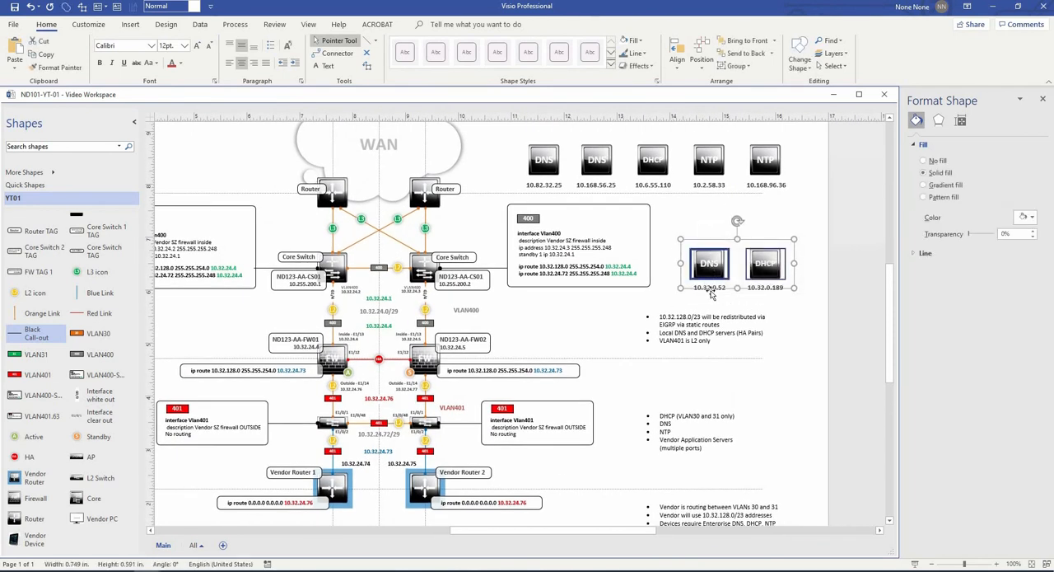
pyautogui.keyDown('shift'); pyautogui.click(714, 288); pyautogui.keyUp('shift')
pyautogui.keyDown('shift'); pyautogui.click(756, 289); pyautogui.keyUp('shift')
pyautogui.moveTo(768, 261); pyautogui.dragTo(770, 229)
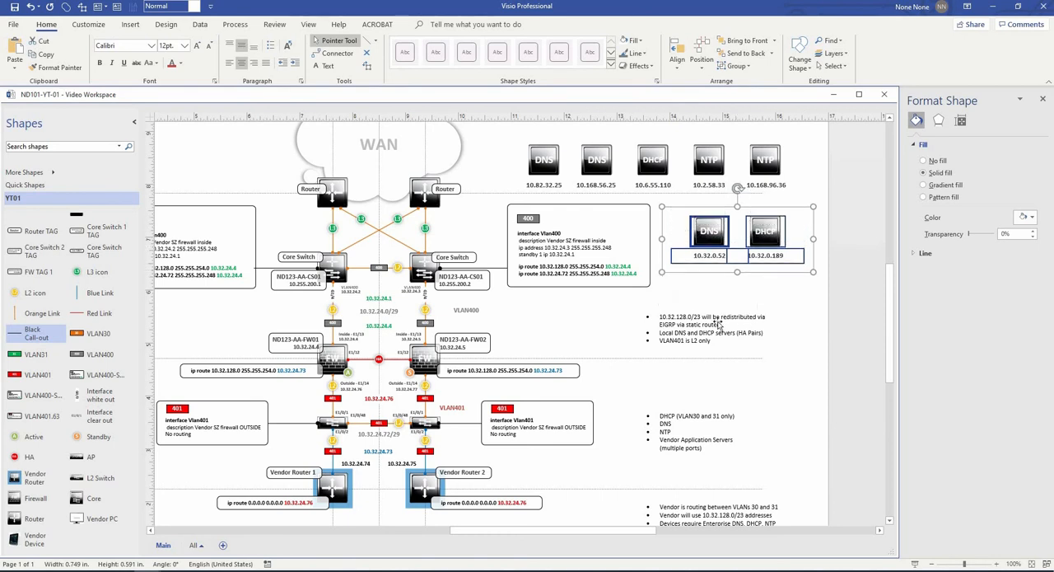
# - Shift the Local Network note on route redistribution and the Security Zone list of DHCP, DNS, NTP and application servers slightly up
pyautogui.moveTo(713, 330); pyautogui.dragTo(706, 305)
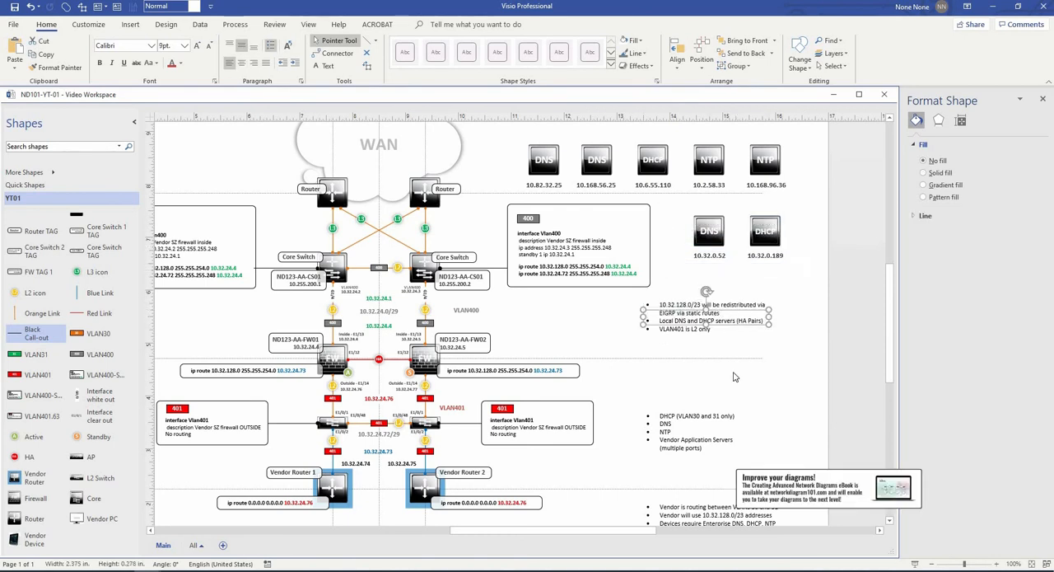
pyautogui.scroll(-3, 679, 342)
pyautogui.moveTo(679, 341); pyautogui.dragTo(679, 313)
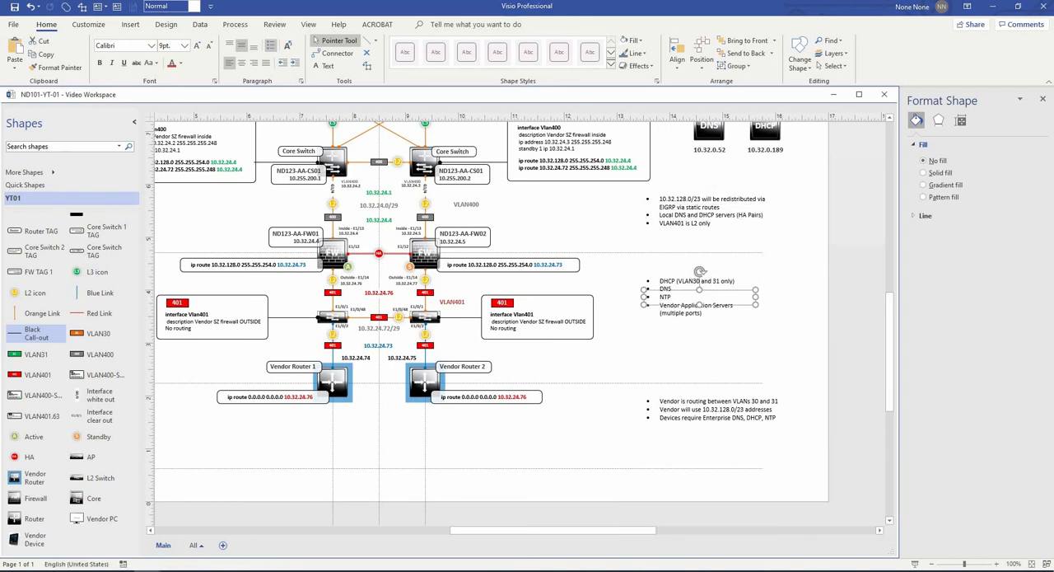
pyautogui.press('Escape')
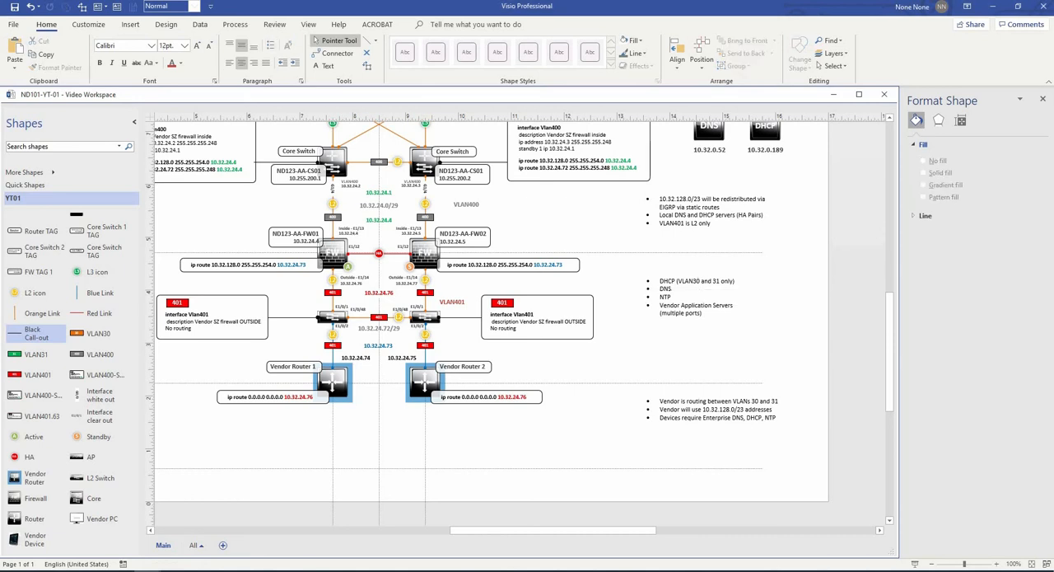
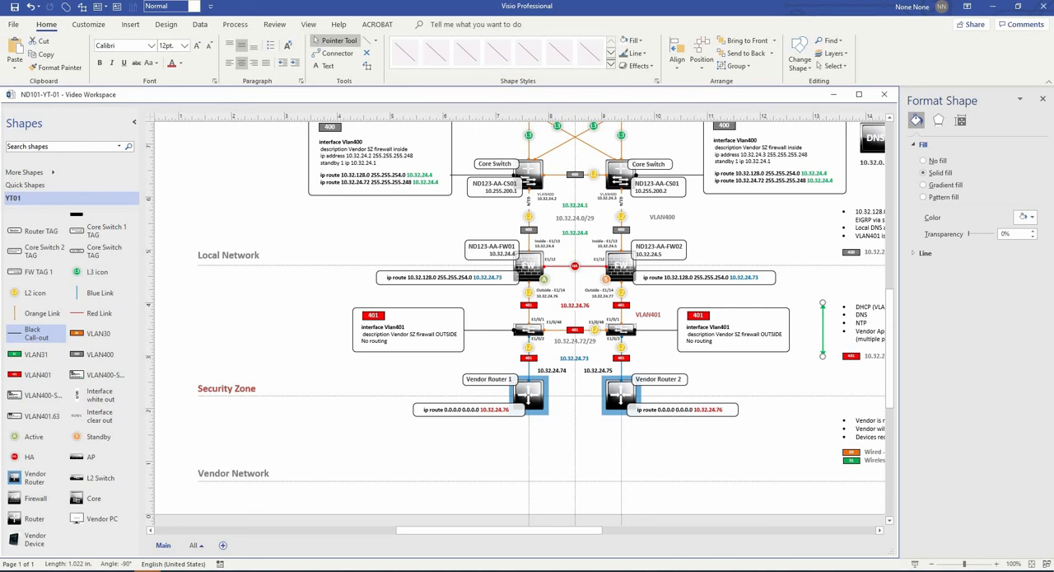
# - Paste the Vendor AP, Vendor Workstation and Vendor Wired Devices icons with their labels and VLAN tags below the two vendor routers
pyautogui.click(741, 433)
pyautogui.hotkey('ctrl', 'v')
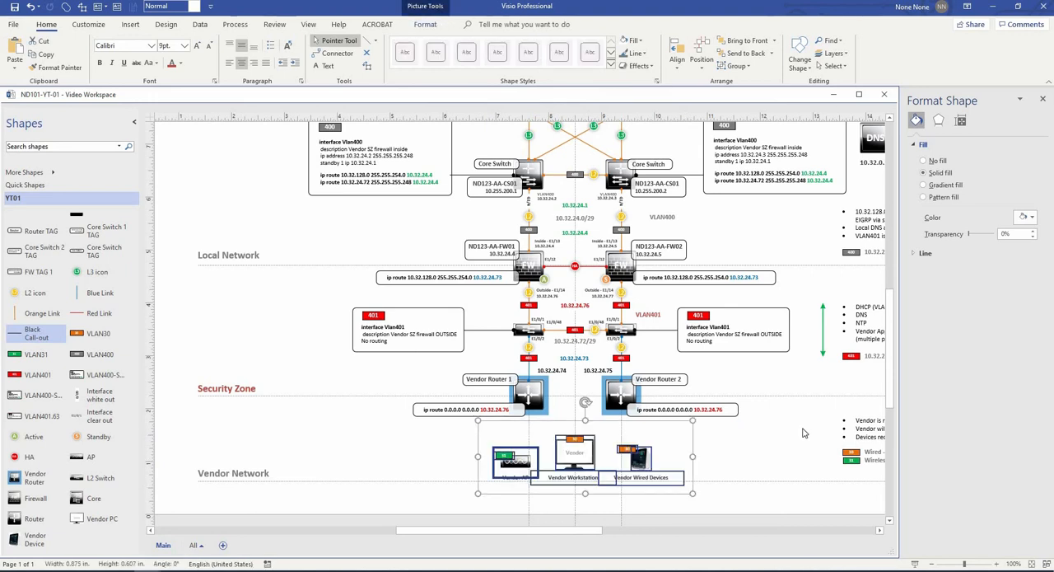
pyautogui.click(803, 434)
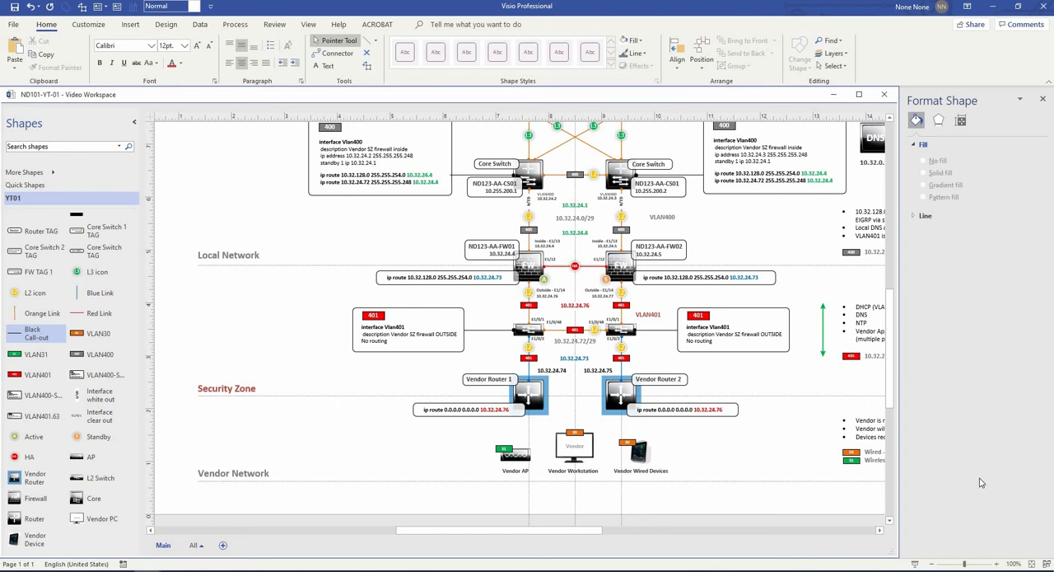
# - Examine the pasted vendor devices up close and review the diagram's zones from the vendor network up to the DNS, DHCP and NTP icons
pyautogui.moveTo(599, 419); pyautogui.dragTo(683, 471)
pyautogui.keyDown('ctrl'); pyautogui.keyDown('shift'); pyautogui.rightClick(621, 442); pyautogui.keyUp('shift'); pyautogui.keyUp('ctrl')
pyautogui.click(599, 430)
pyautogui.click(412, 418)
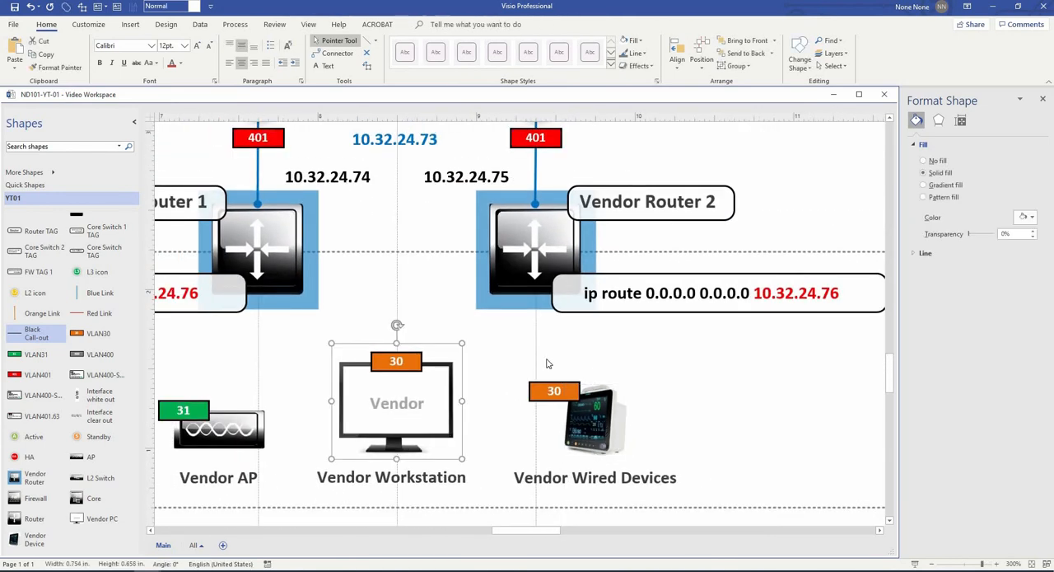
pyautogui.keyDown('ctrl'); pyautogui.keyDown('shift'); pyautogui.rightClick(540, 391); pyautogui.keyUp('shift'); pyautogui.keyUp('ctrl')
pyautogui.keyDown('ctrl'); pyautogui.keyDown('shift'); pyautogui.rightClick(540, 391); pyautogui.keyUp('shift'); pyautogui.keyUp('ctrl')
pyautogui.moveTo(522, 404); pyautogui.dragTo(579, 393)
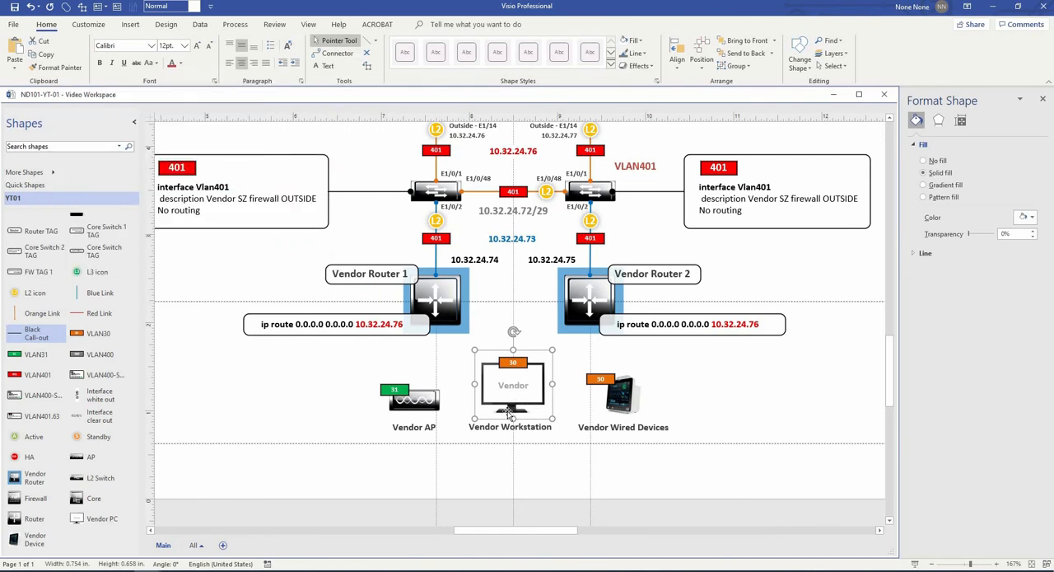
pyautogui.scroll(5, 506, 418)
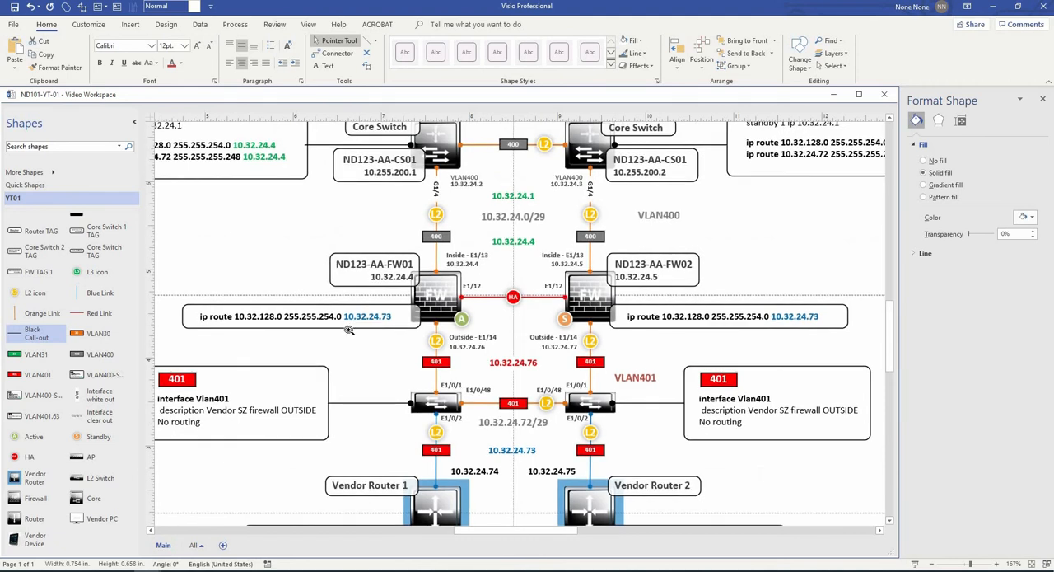
pyautogui.scroll(-2, 386, 362)
pyautogui.moveTo(613, 280); pyautogui.dragTo(662, 321)
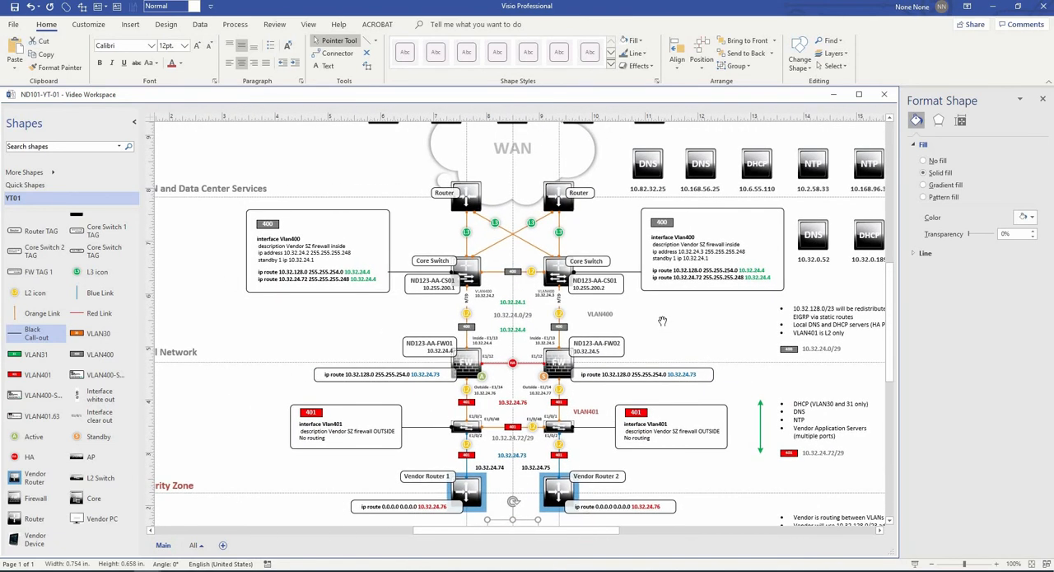
pyautogui.moveTo(256, 416); pyautogui.dragTo(386, 302)
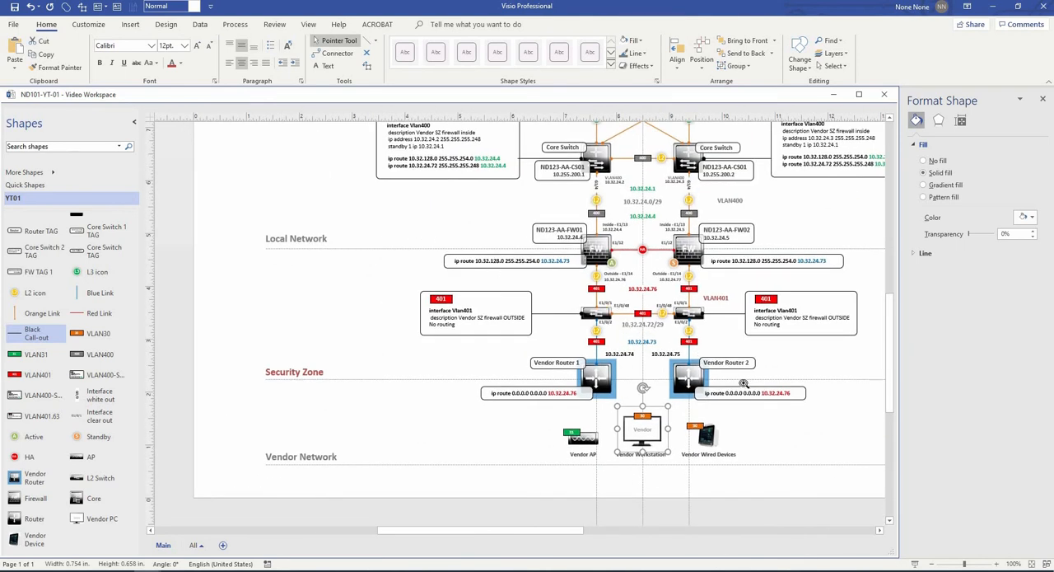
pyautogui.keyDown('ctrl'); pyautogui.scroll(-3, 814, 401); pyautogui.keyUp('ctrl')
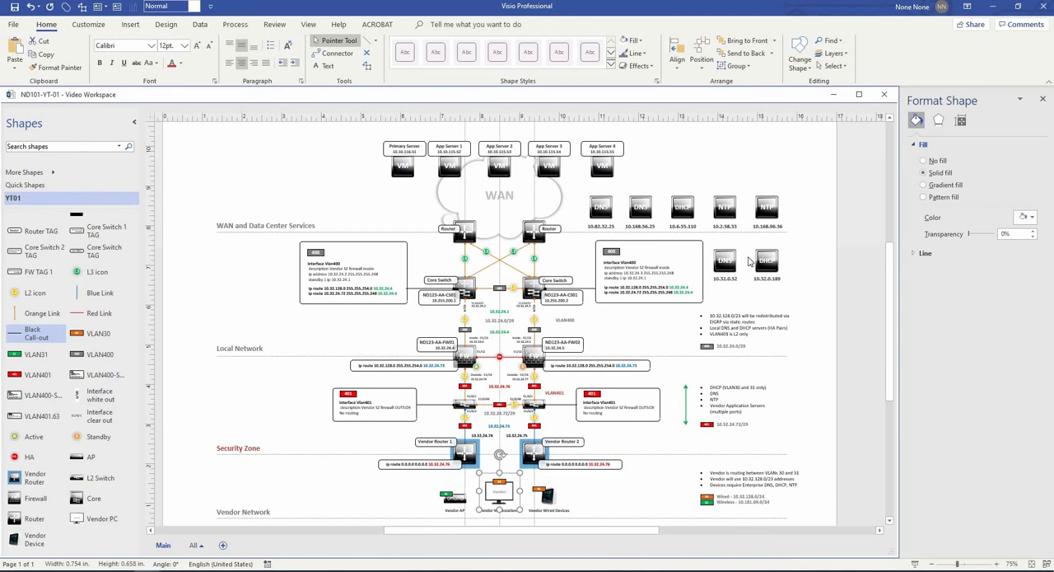
pyautogui.moveTo(829, 239); pyautogui.dragTo(871, 290)
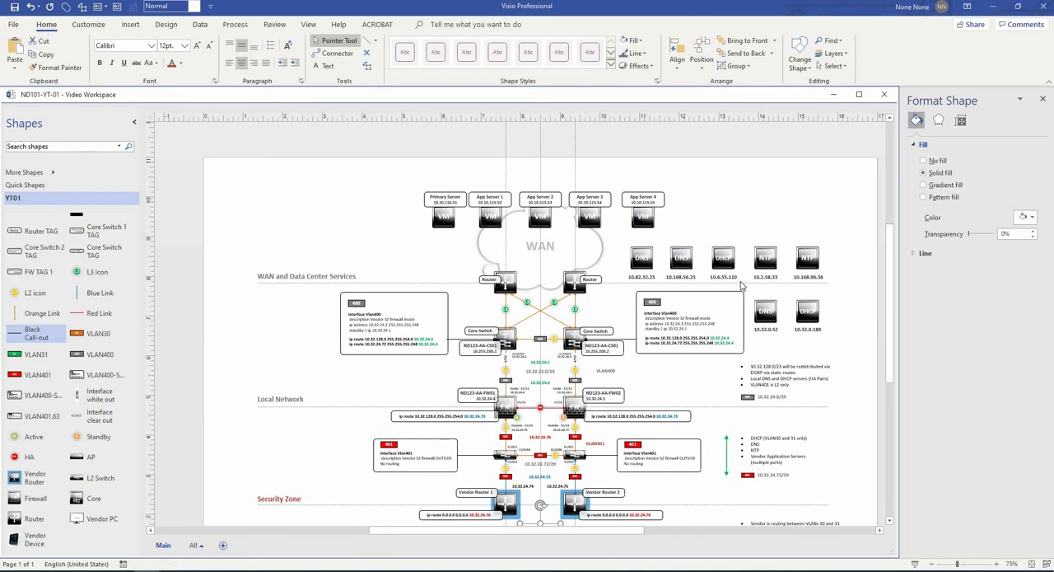
pyautogui.keyDown('ctrl'); pyautogui.scroll(2, 650, 255); pyautogui.keyUp('ctrl')
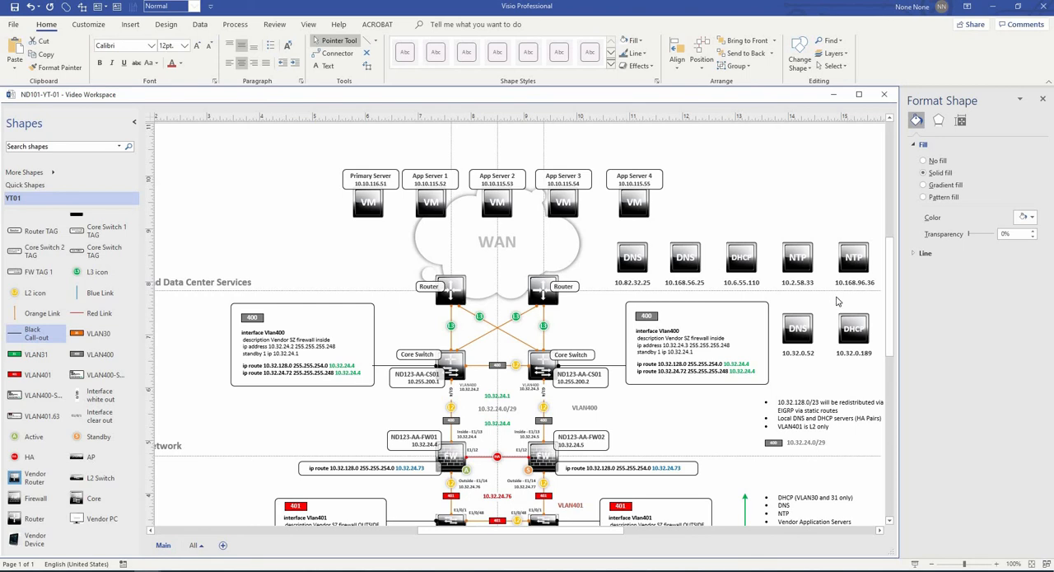
pyautogui.moveTo(849, 302); pyautogui.dragTo(762, 278)
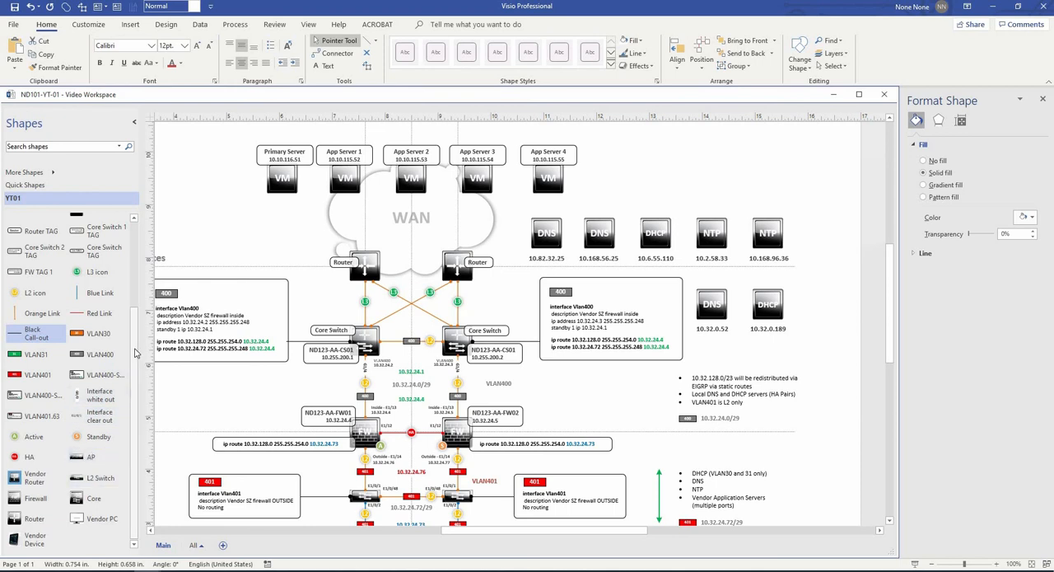
# - Add the ABC-Orange marker set above the upper DNS icons and ungroup it into separate A, B and C markers
pyautogui.scroll(3, 49, 370)
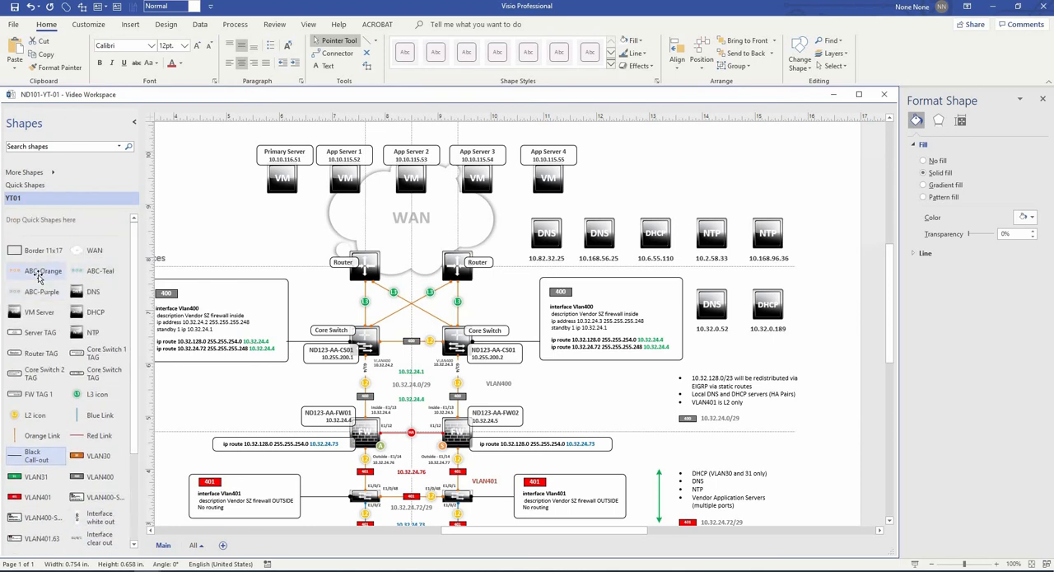
pyautogui.moveTo(41, 278); pyautogui.dragTo(627, 206)
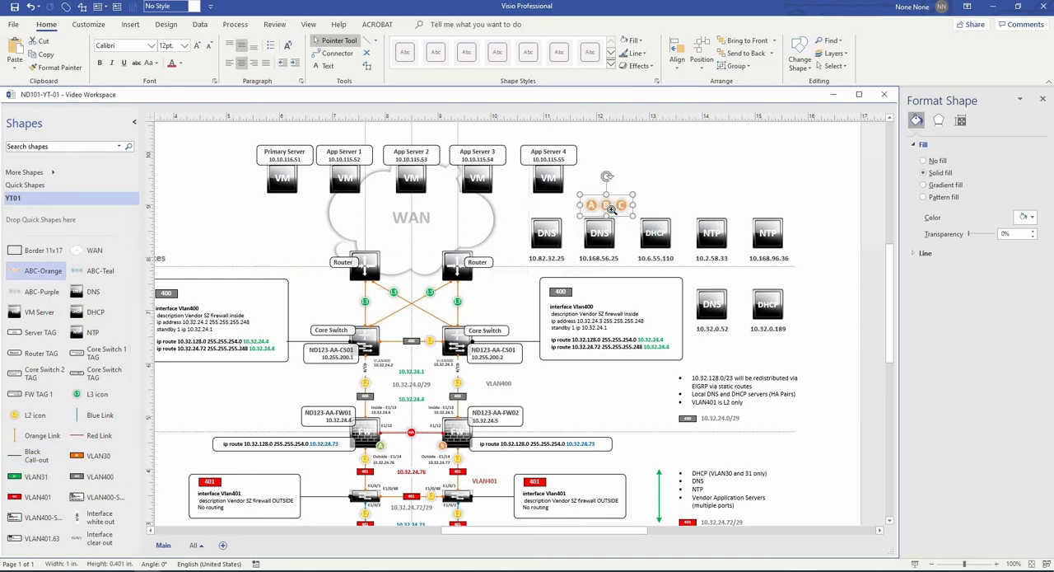
pyautogui.scroll(3, 628, 204)
pyautogui.doubleClick(628, 204)
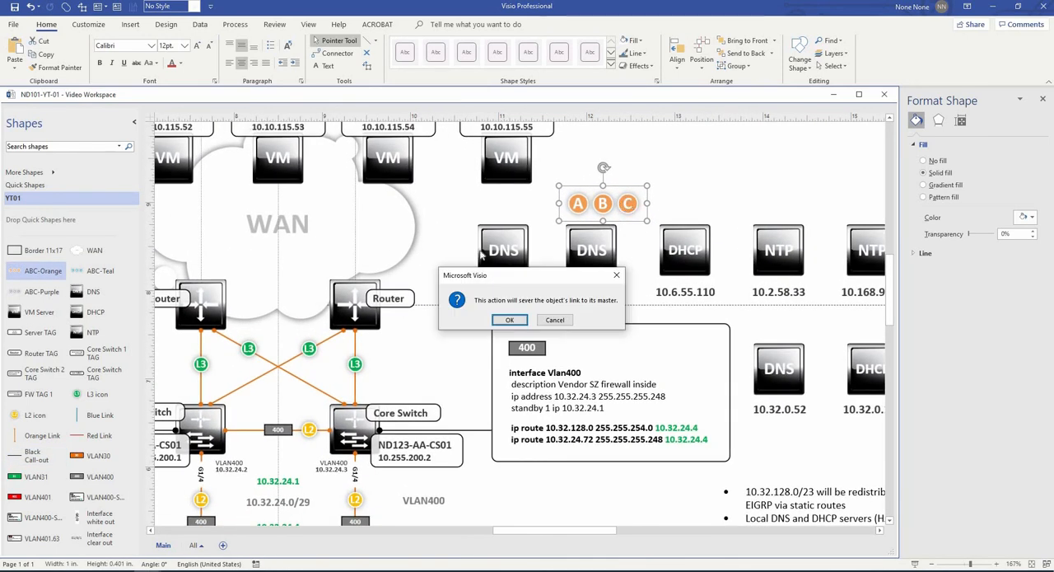
pyautogui.click(519, 321)
pyautogui.press('Escape')
# - Move the orange A marker onto the upper-left corner of the DNS icon labelled 10.32.0.52
pyautogui.moveTo(580, 207); pyautogui.dragTo(749, 348)
pyautogui.press('Down')
pyautogui.press('Right')
pyautogui.press('Right')
pyautogui.press('Left')
pyautogui.press('Left')
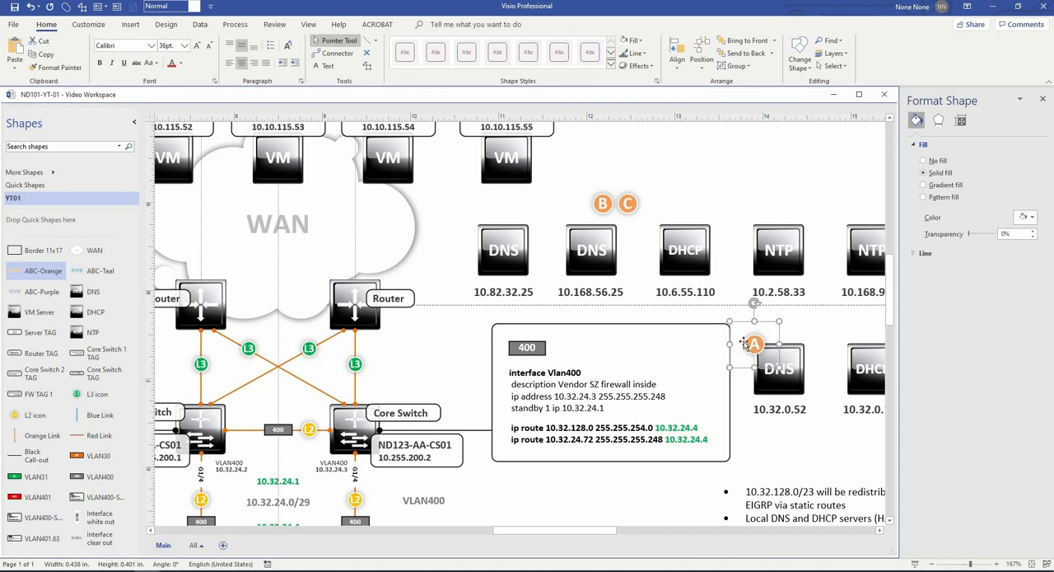
# - Place the orange B and C markers on the upper-left corners of the DNS icons labelled 10.82.32.25 and 10.168.56.25
pyautogui.moveTo(597, 207); pyautogui.dragTo(473, 225)
pyautogui.moveTo(546, 224); pyautogui.dragTo(505, 221)
pyautogui.moveTo(508, 220); pyautogui.dragTo(576, 216)
pyautogui.click(636, 203)
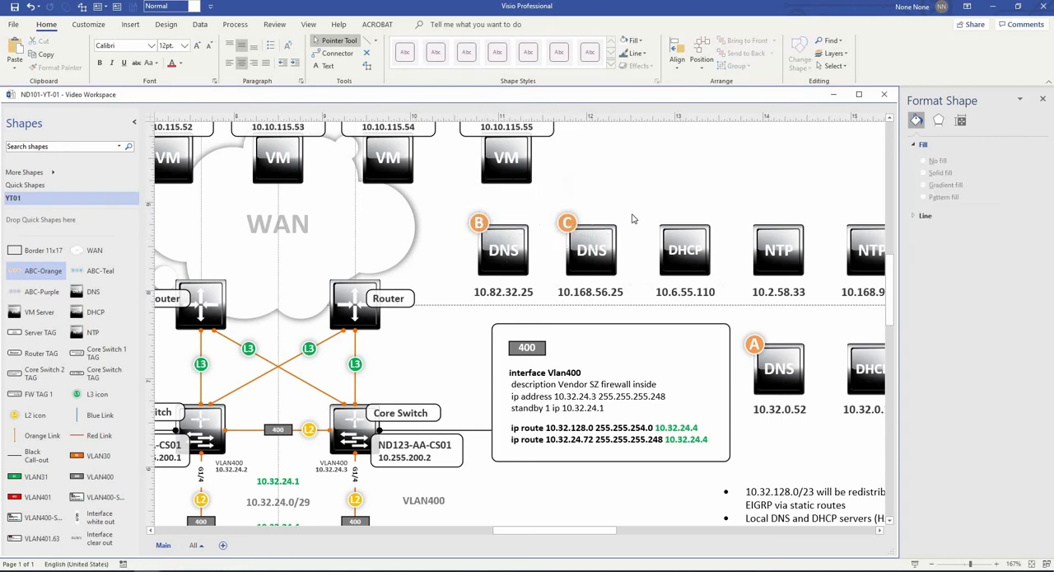
# - Add the ABC-Teal marker set above the upper row of service icons and ungroup it into separate markers
pyautogui.moveTo(806, 326); pyautogui.dragTo(649, 321)
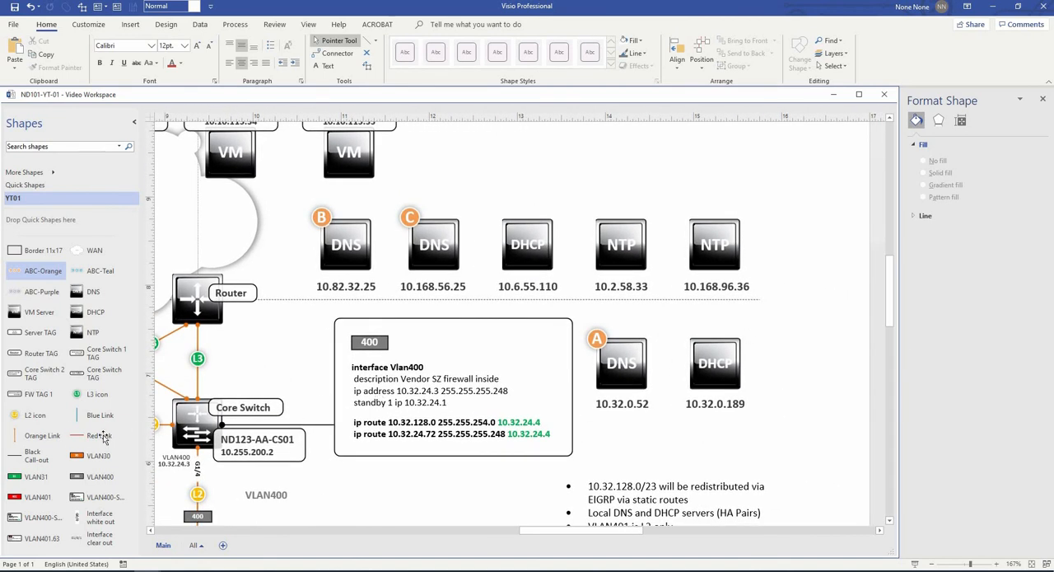
pyautogui.moveTo(100, 270); pyautogui.dragTo(583, 179)
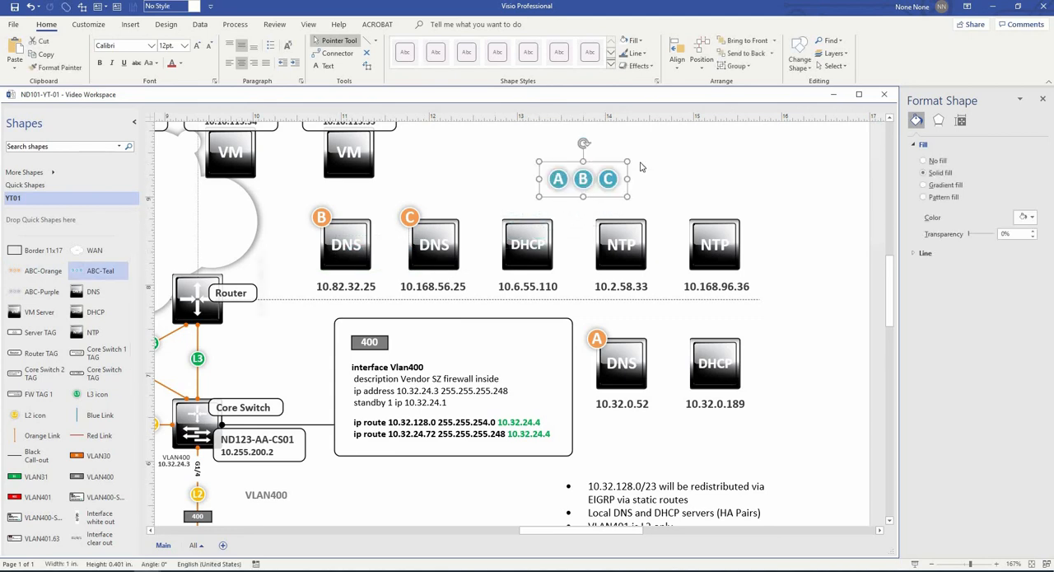
pyautogui.hotkey('ctrl', 'shift', 'u')
pyautogui.click(509, 320)
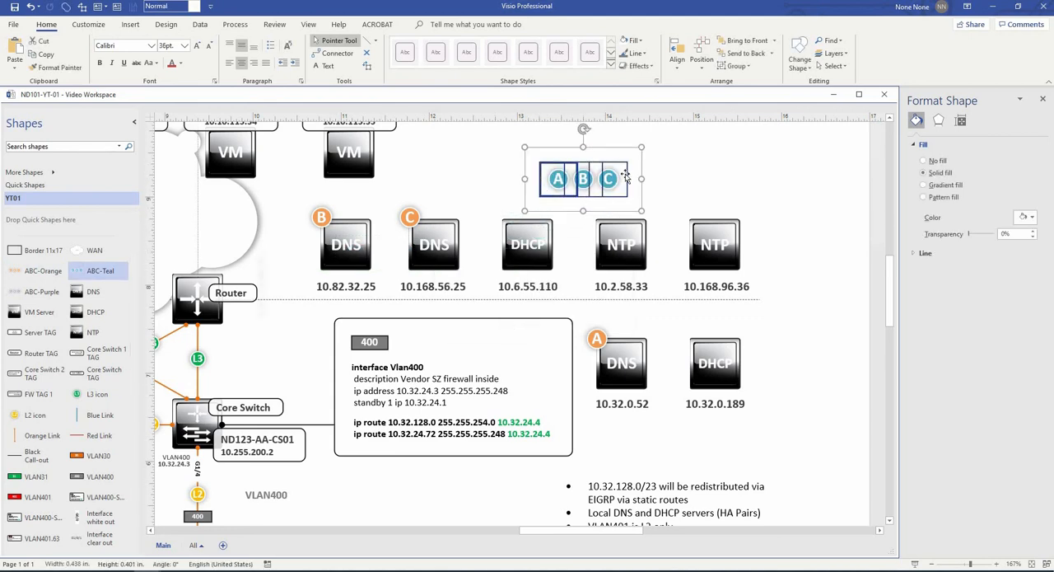
# - Place the teal A marker on the lower DHCP icon and B on the upper DHCP icon, and delete the spare C
pyautogui.click(548, 178)
pyautogui.moveTo(607, 263); pyautogui.dragTo(690, 336)
pyautogui.moveTo(584, 180); pyautogui.dragTo(504, 217)
pyautogui.click(607, 179)
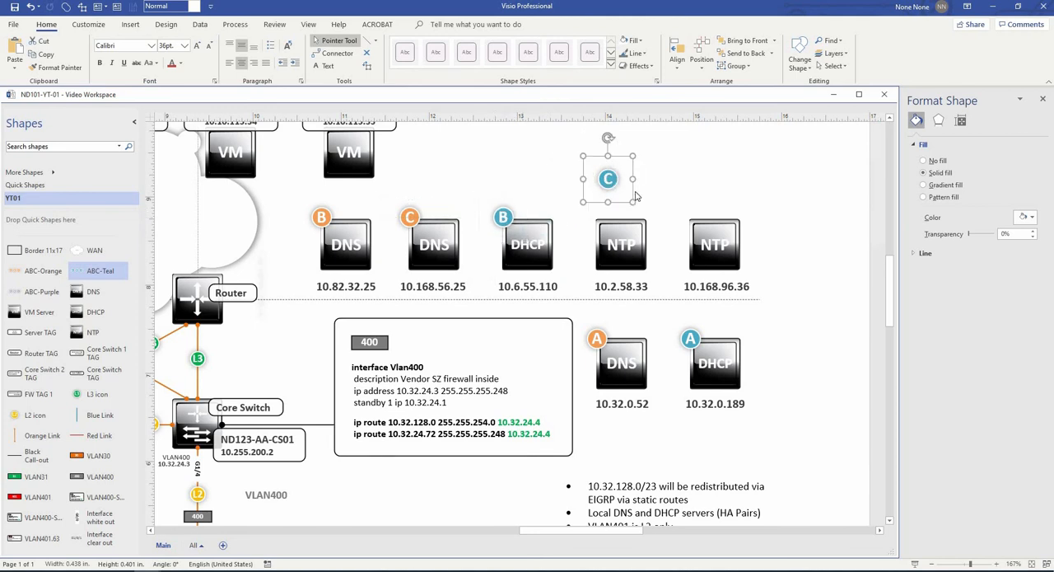
pyautogui.press('Delete')
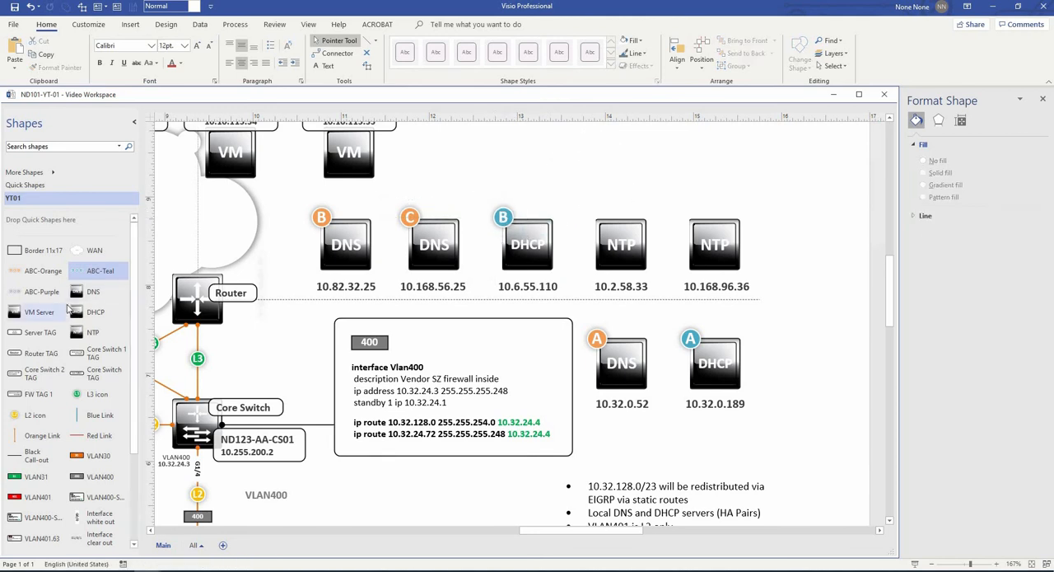
# - Add the ABC-Purple marker set above the NTP icons and ungroup it into separate markers
pyautogui.moveTo(47, 292); pyautogui.dragTo(657, 200)
pyautogui.press('Escape')
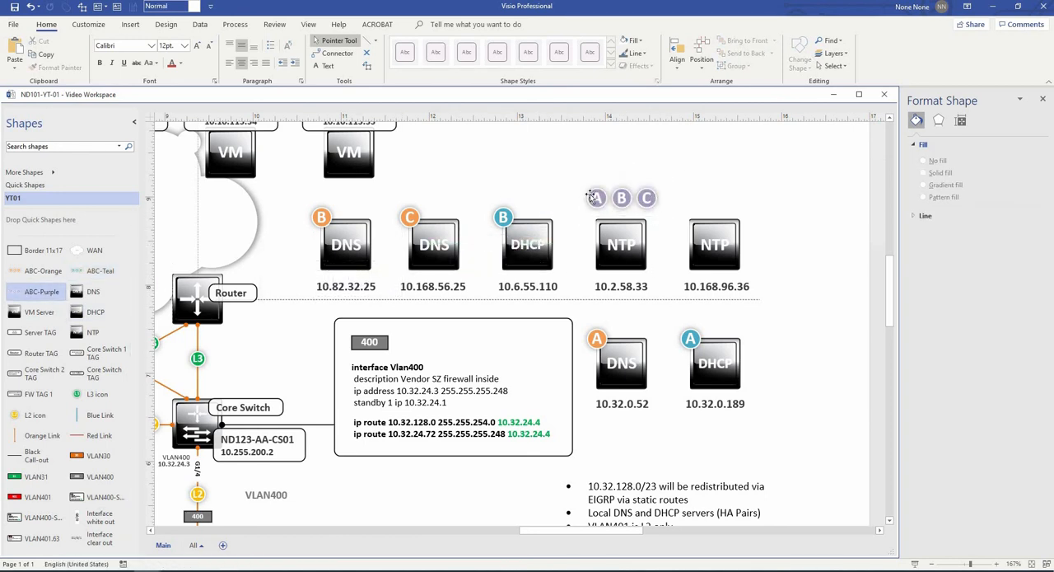
pyautogui.click(610, 198)
pyautogui.hotkey('ctrl', 'shift', 'u')
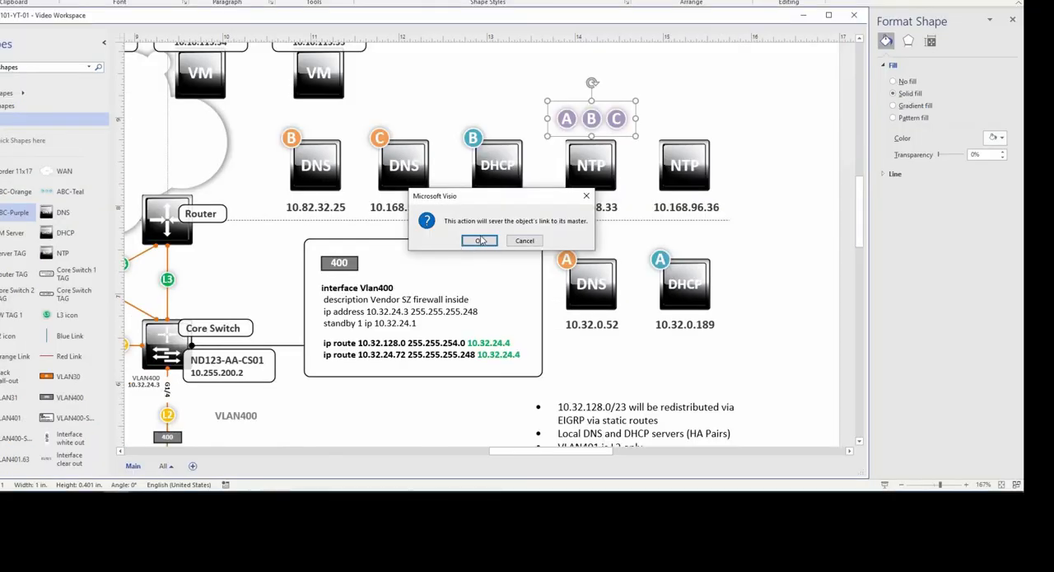
pyautogui.click(480, 241)
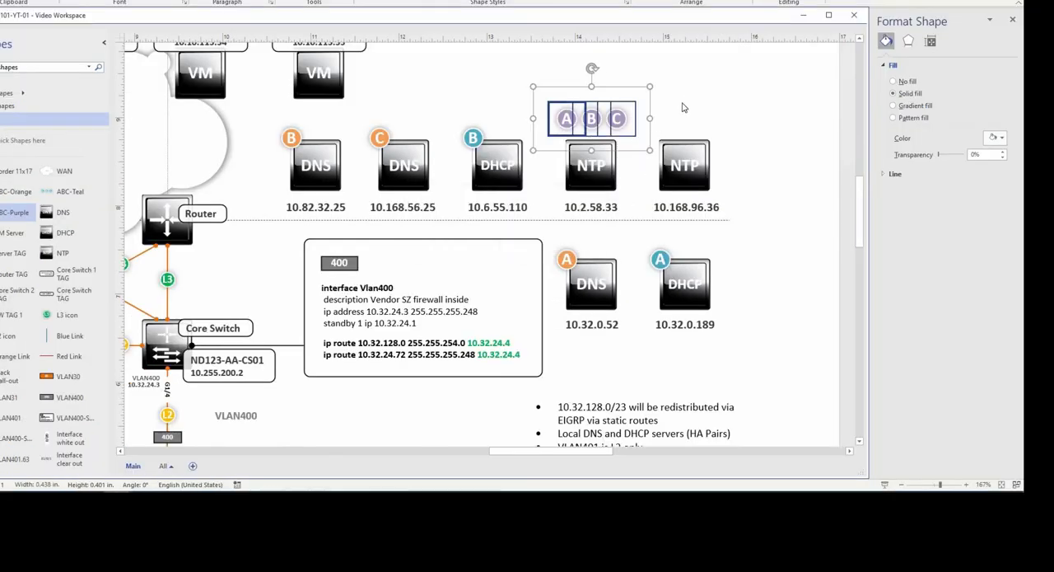
# - Place the purple A and B markers on the NTP icons labelled 10.2.58.33 and 10.168.96.36, and delete the spare C
pyautogui.click(634, 116)
pyautogui.click(565, 119)
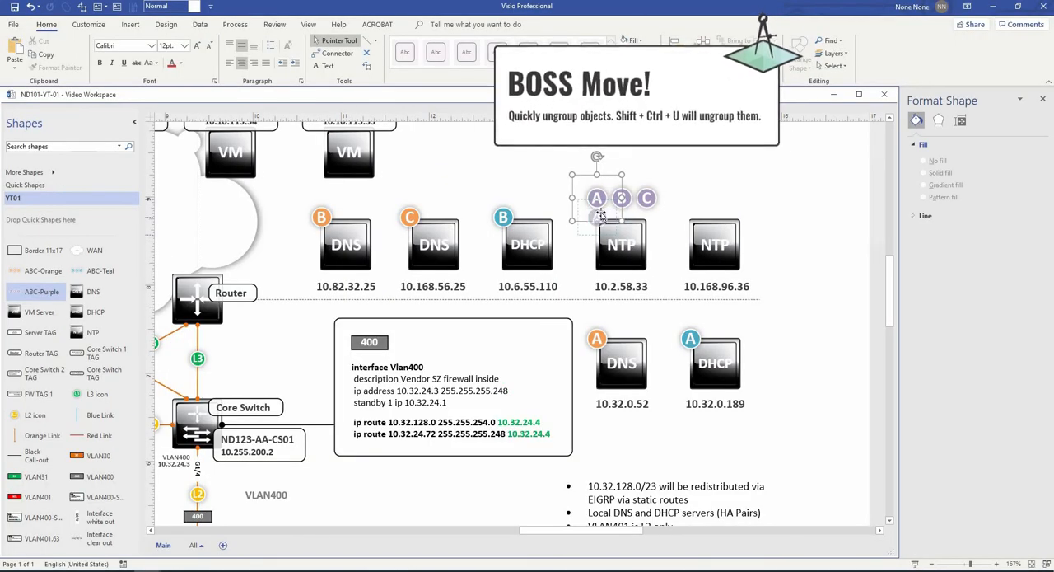
pyautogui.moveTo(601, 215); pyautogui.dragTo(696, 211)
pyautogui.click(645, 198)
pyautogui.press('Delete')
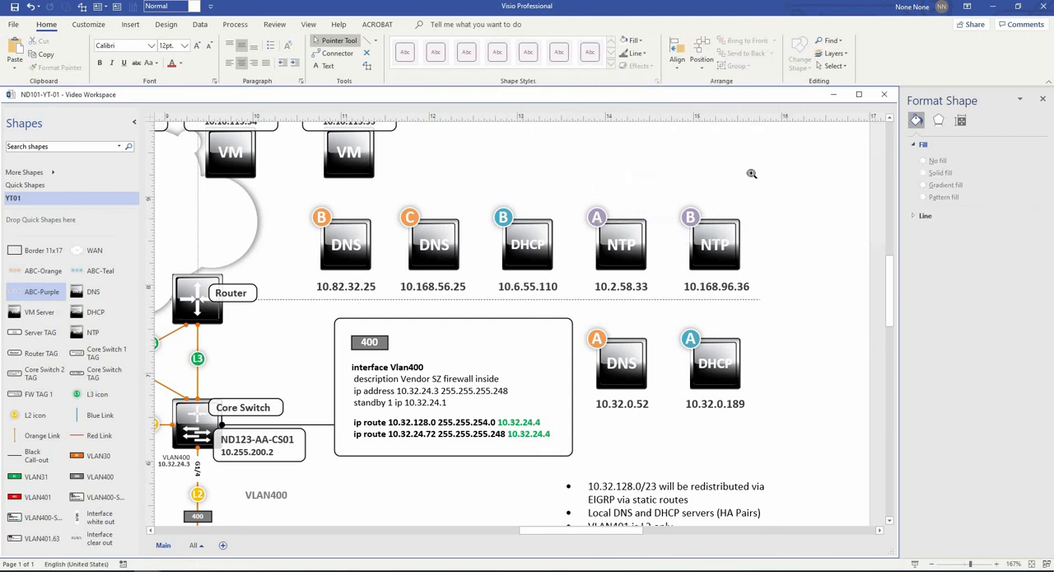
# - Review the marked service icons and the diagram's links, addresses and VLAN tags from the core switches down to the vendor routers
pyautogui.scroll(-5, 752, 172)
pyautogui.moveTo(787, 329); pyautogui.dragTo(842, 324)
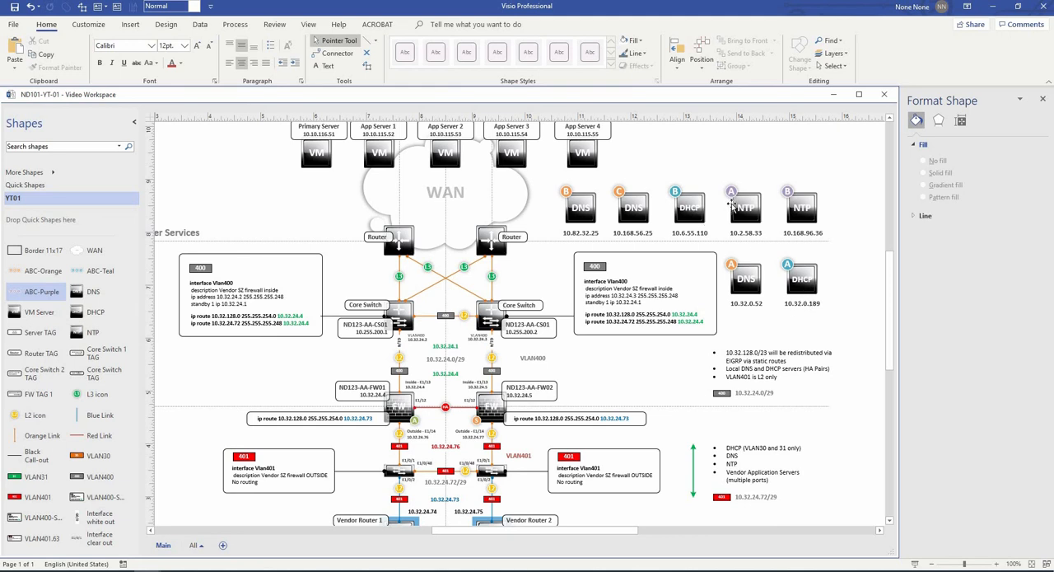
pyautogui.scroll(-2, 791, 338)
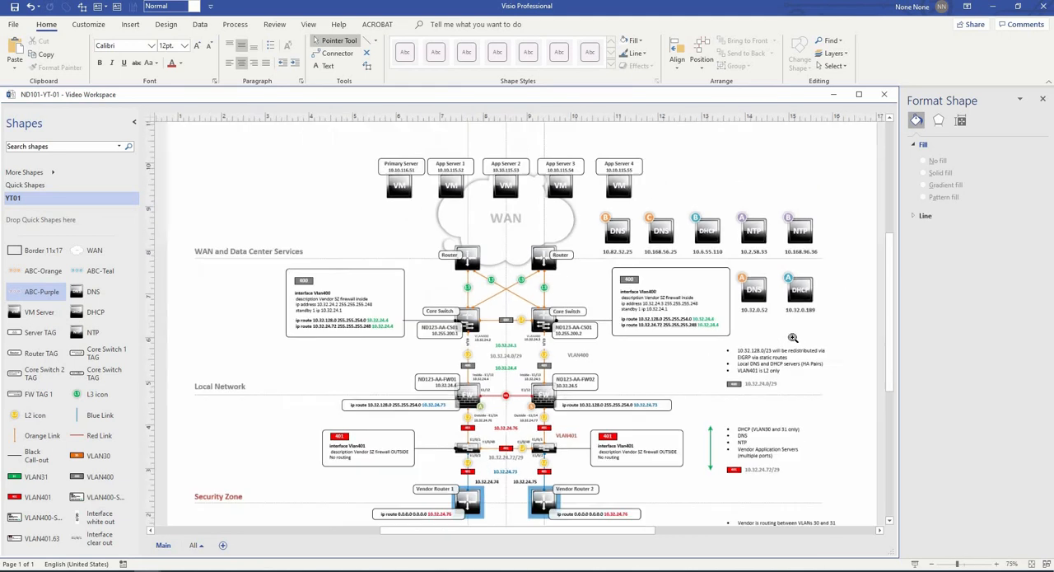
pyautogui.moveTo(790, 329); pyautogui.dragTo(820, 284)
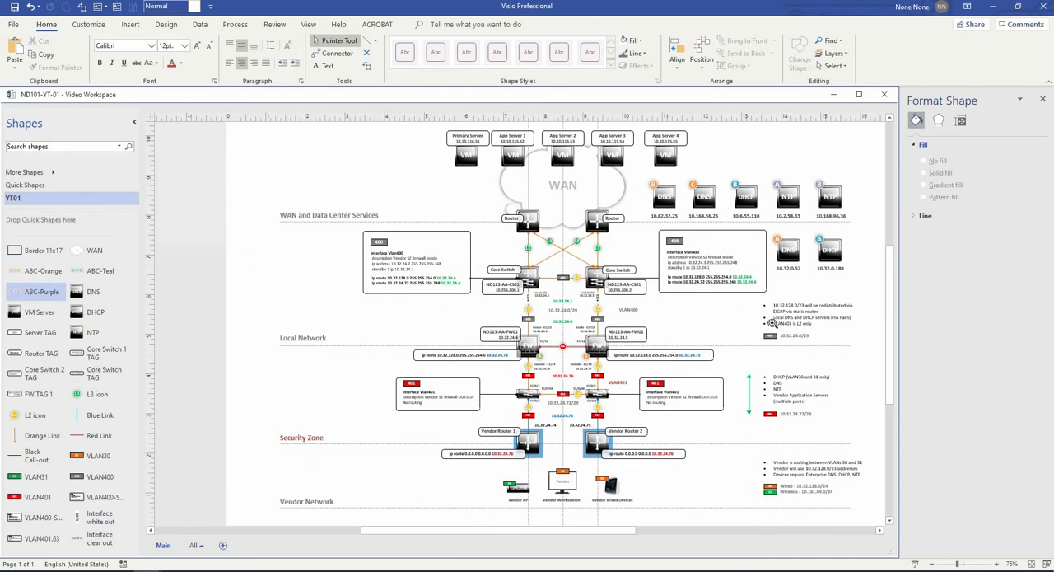
pyautogui.scroll(-1, 768, 331)
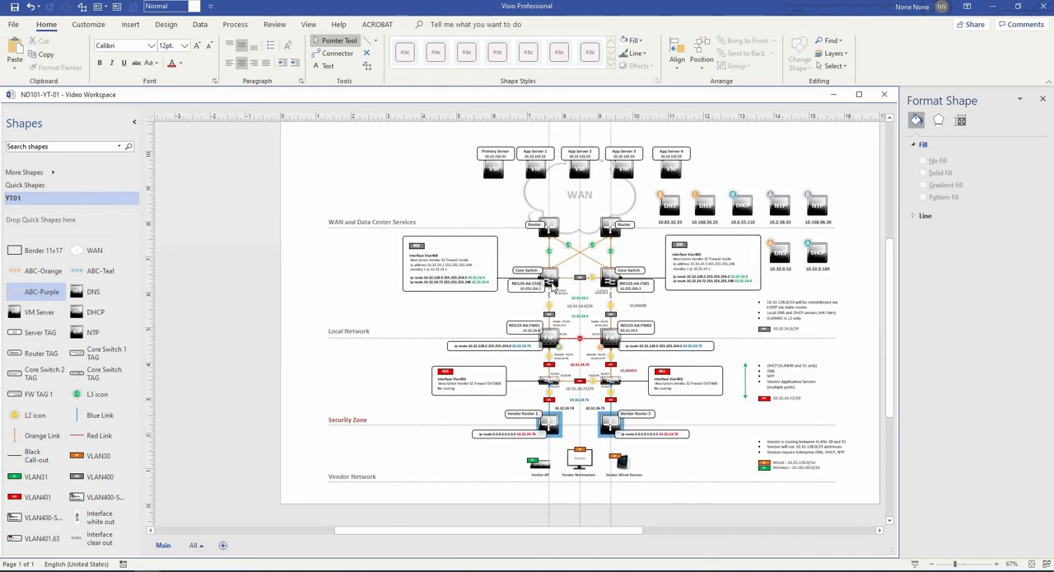
pyautogui.moveTo(456, 218); pyautogui.dragTo(689, 356)
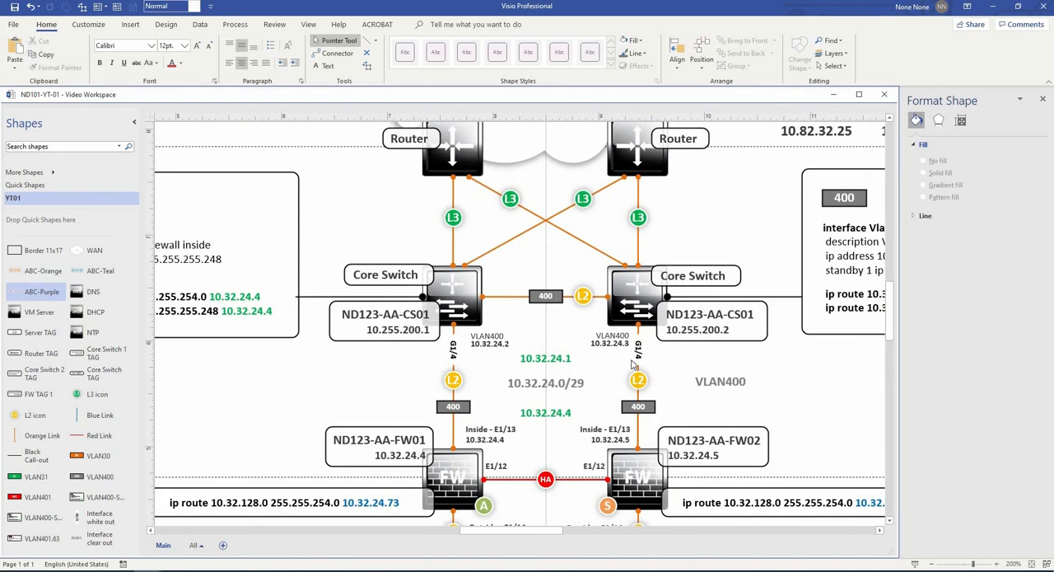
pyautogui.scroll(-3, 634, 364)
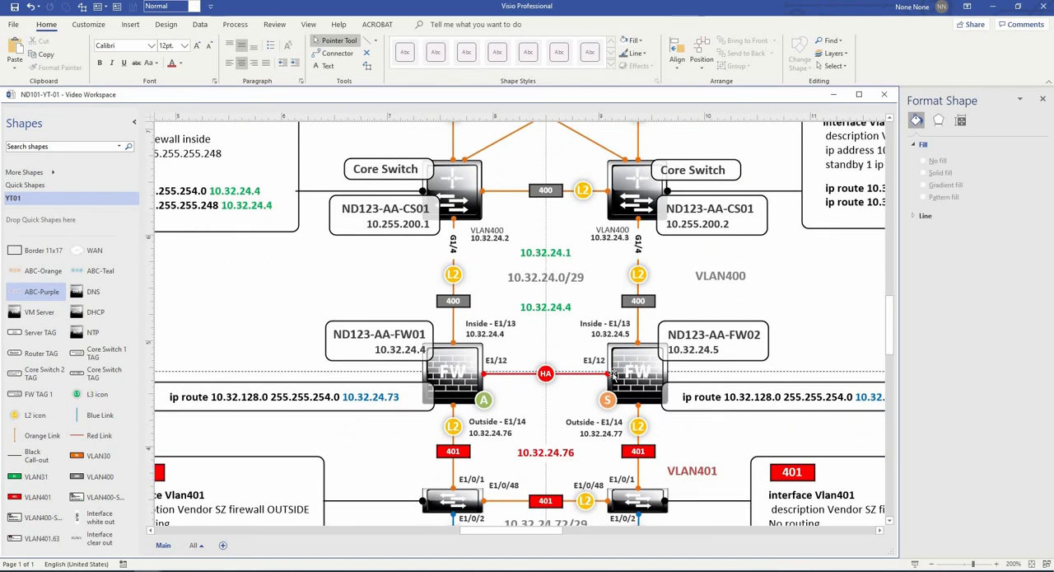
pyautogui.scroll(-1, 613, 375)
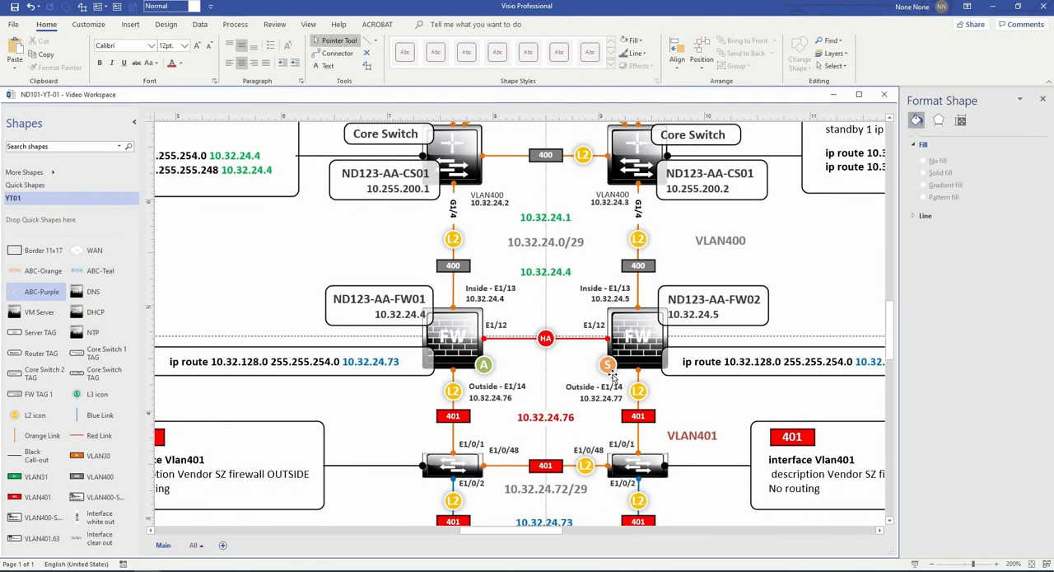
pyautogui.scroll(-1, 614, 375)
pyautogui.scroll(-4, 612, 377)
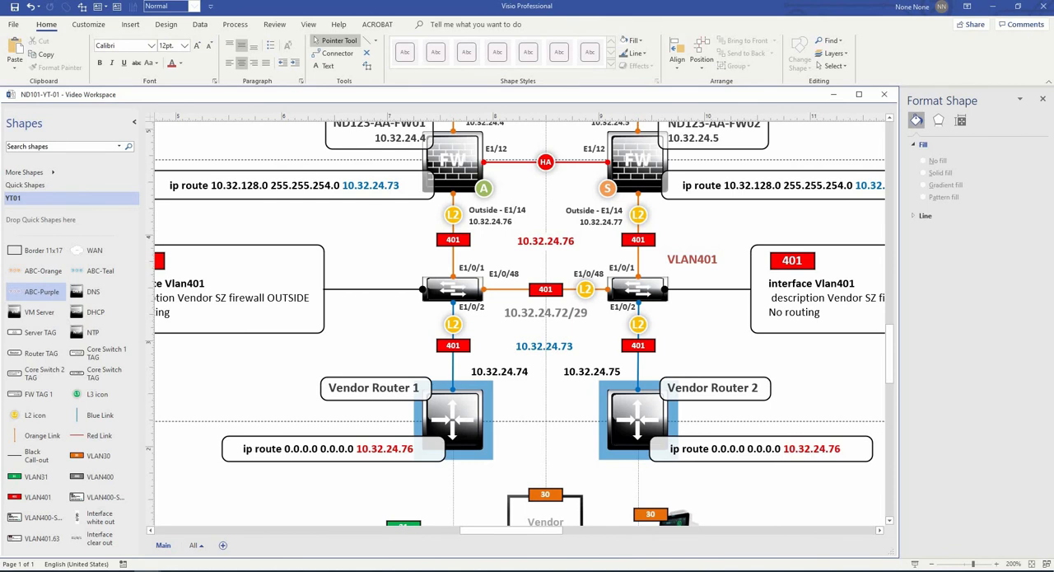
# - Add an unfilled ellipse about 5.18 in. wide and 2.03 in. high, centred over the VLAN401 link between the two L2 switches
pyautogui.moveTo(35, 291); pyautogui.dragTo(574, 295)
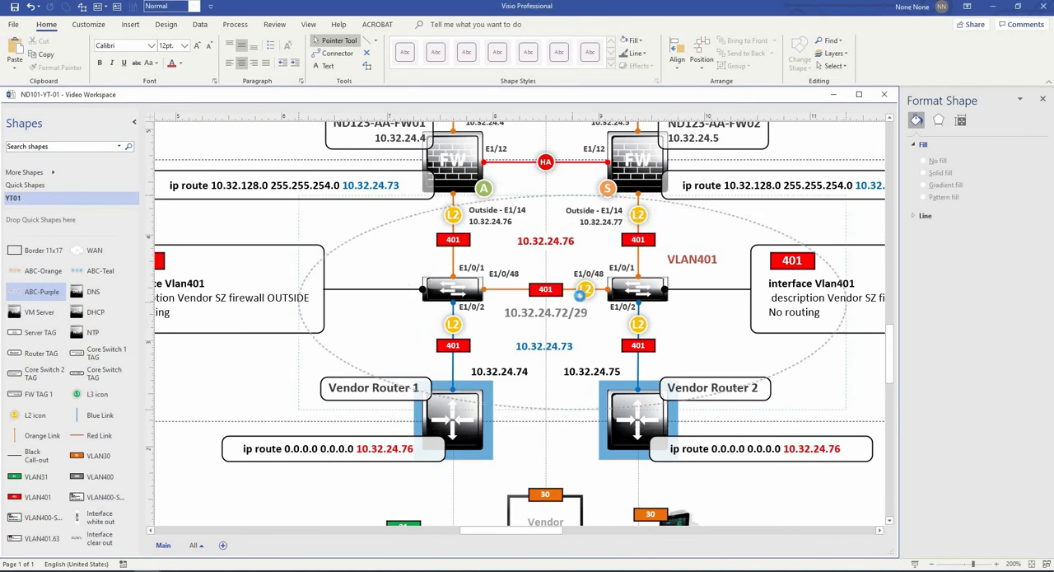
pyautogui.scroll(-2, 615, 299)
pyautogui.moveTo(721, 184); pyautogui.dragTo(761, 315)
pyautogui.scroll(-1, 745, 383)
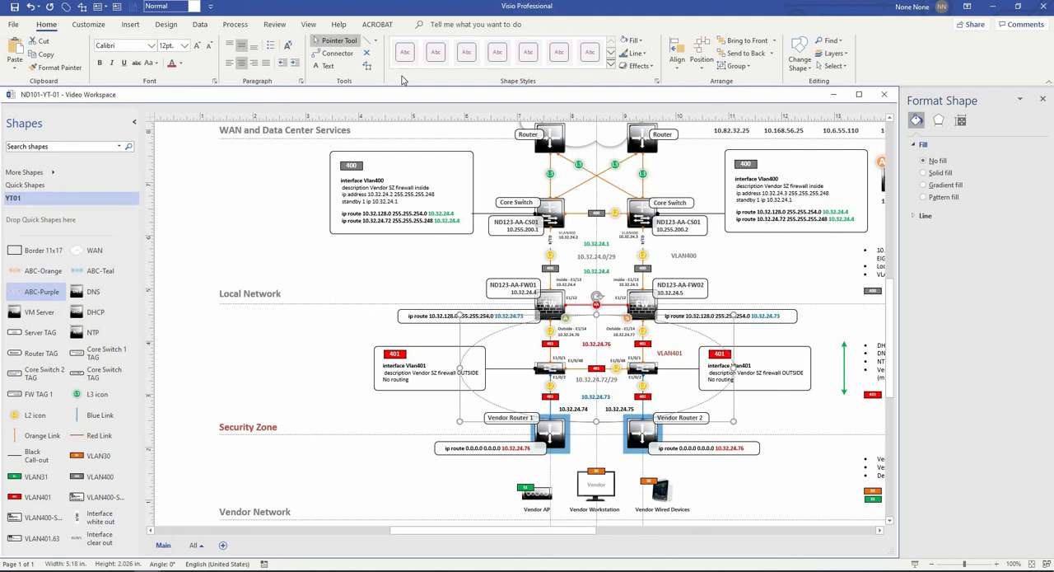
# - Format the VLAN401 ellipse's outline with a 1½ pt weight and the red theme colour
pyautogui.keyDown('ctrl'); pyautogui.keyDown('shift'); pyautogui.click(692, 334); pyautogui.keyUp('shift'); pyautogui.keyUp('ctrl')
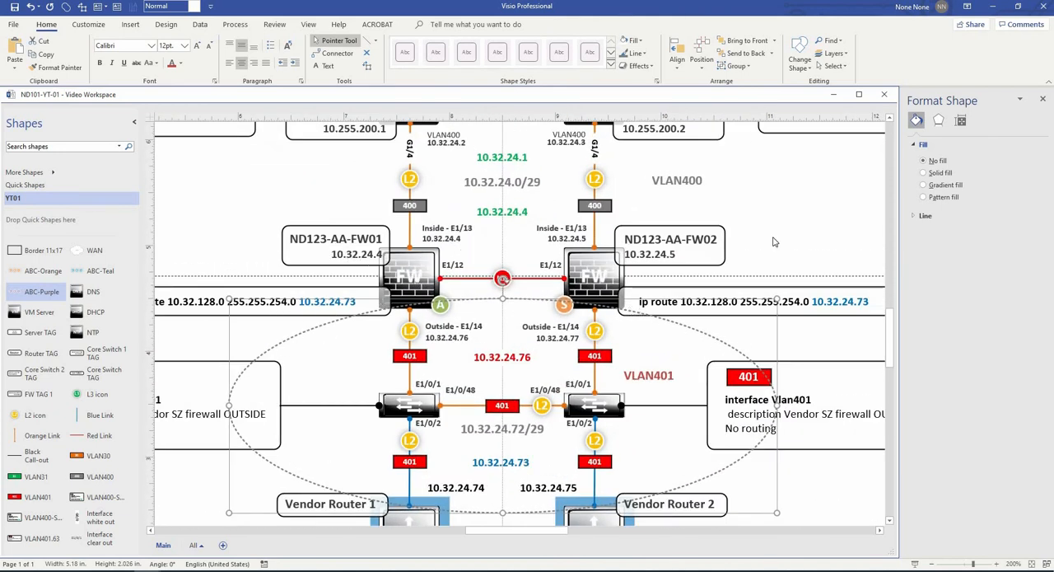
pyautogui.click(639, 53)
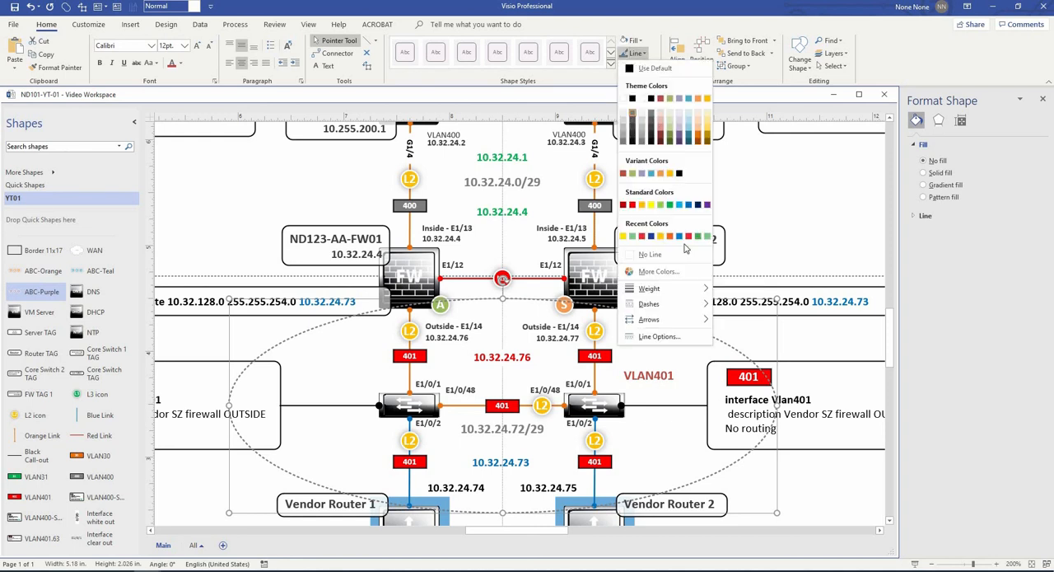
pyautogui.moveTo(659, 288)
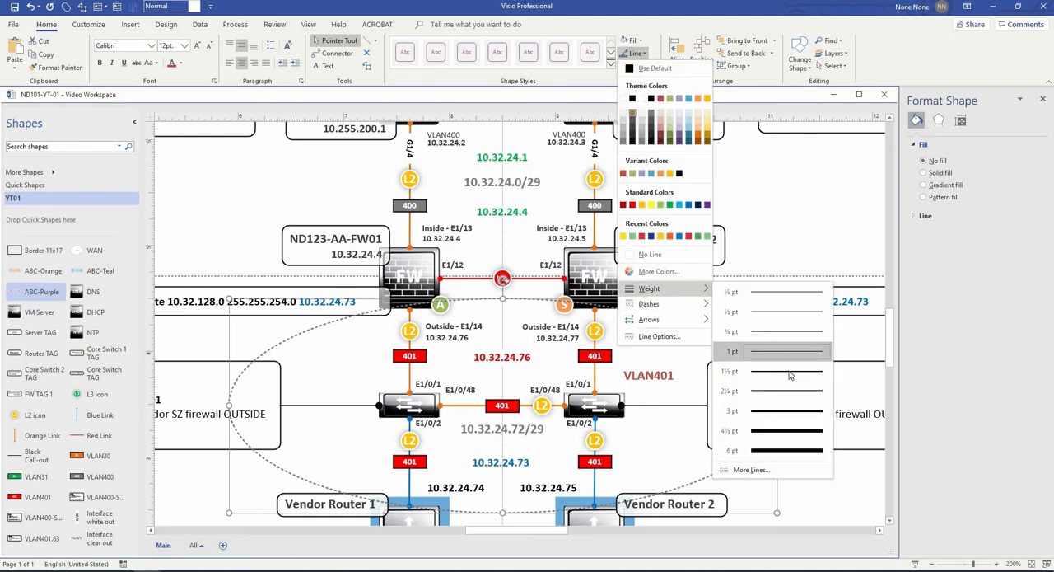
pyautogui.click(789, 375)
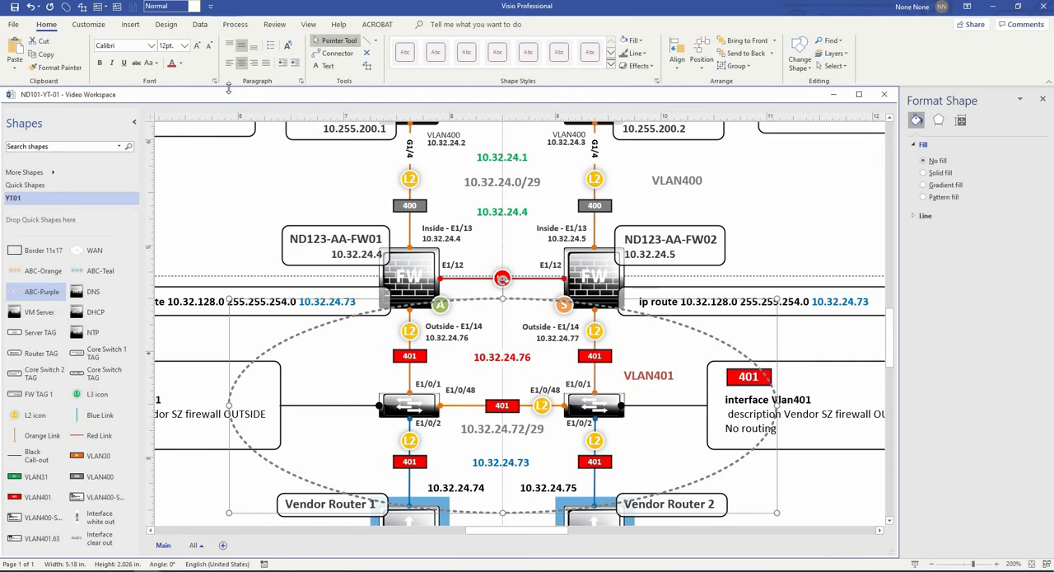
pyautogui.click(645, 54)
pyautogui.click(659, 99)
pyautogui.click(797, 223)
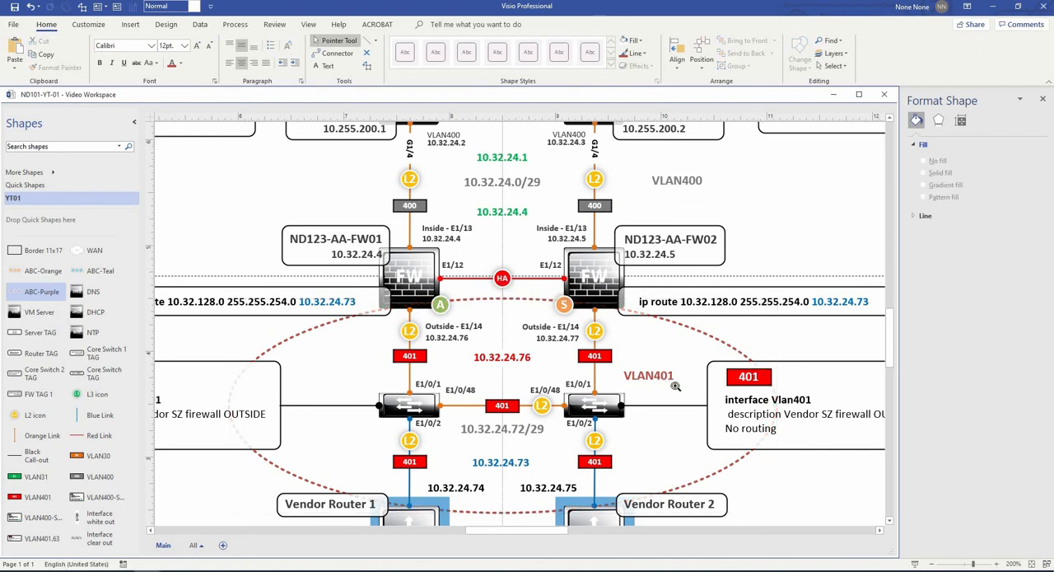
# - Add the Border 11x17 shape from the YT01 stencil, centred on the page so it frames the whole diagram
pyautogui.scroll(-1, 665, 383)
pyautogui.scroll(-4, 690, 398)
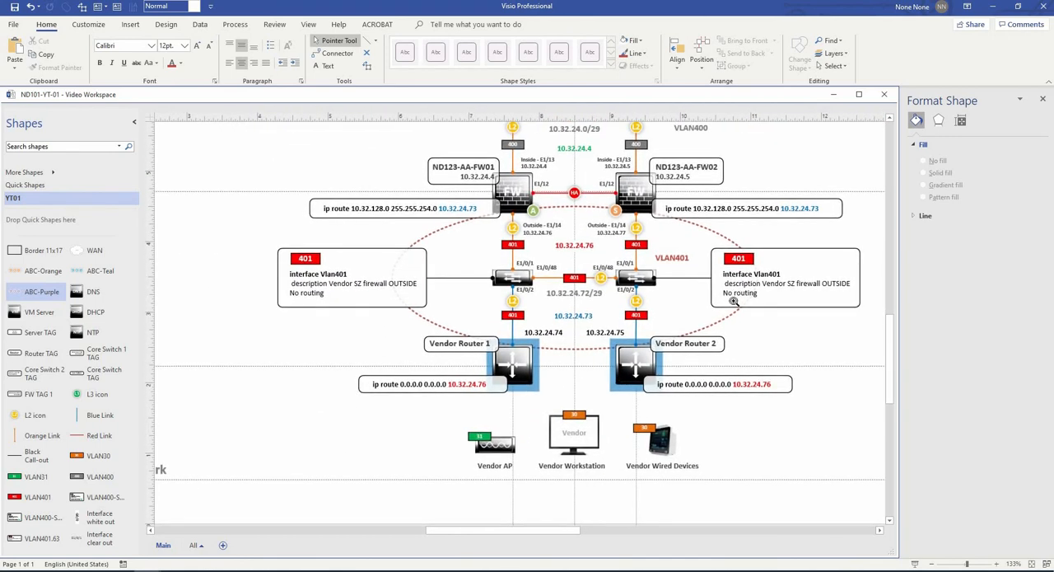
pyautogui.moveTo(701, 283); pyautogui.dragTo(637, 321)
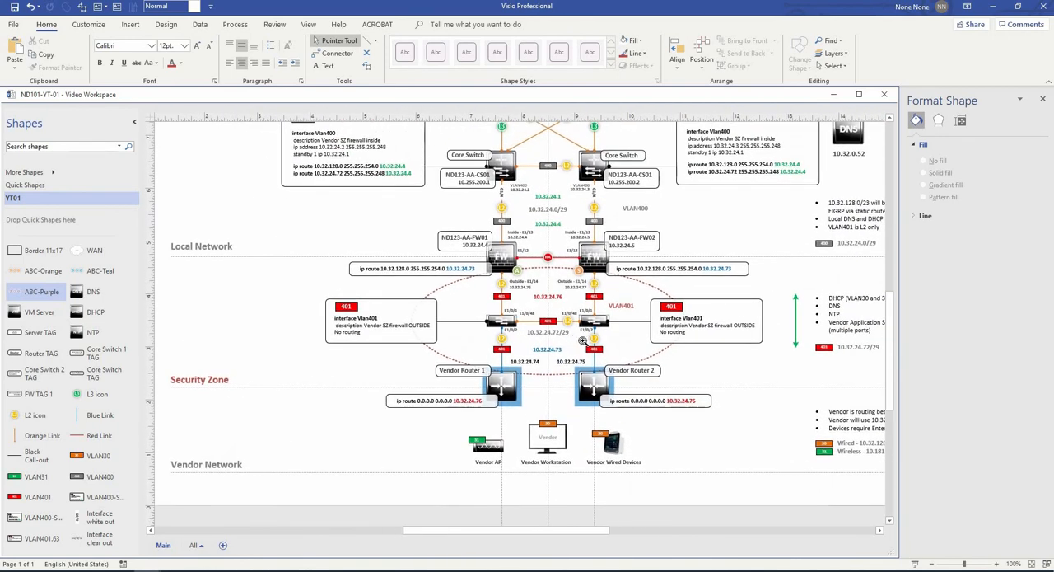
pyautogui.keyDown('ctrl'); pyautogui.keyDown('shift'); pyautogui.rightClick(741, 276); pyautogui.keyUp('shift'); pyautogui.keyUp('ctrl')
pyautogui.moveTo(746, 268); pyautogui.dragTo(671, 330)
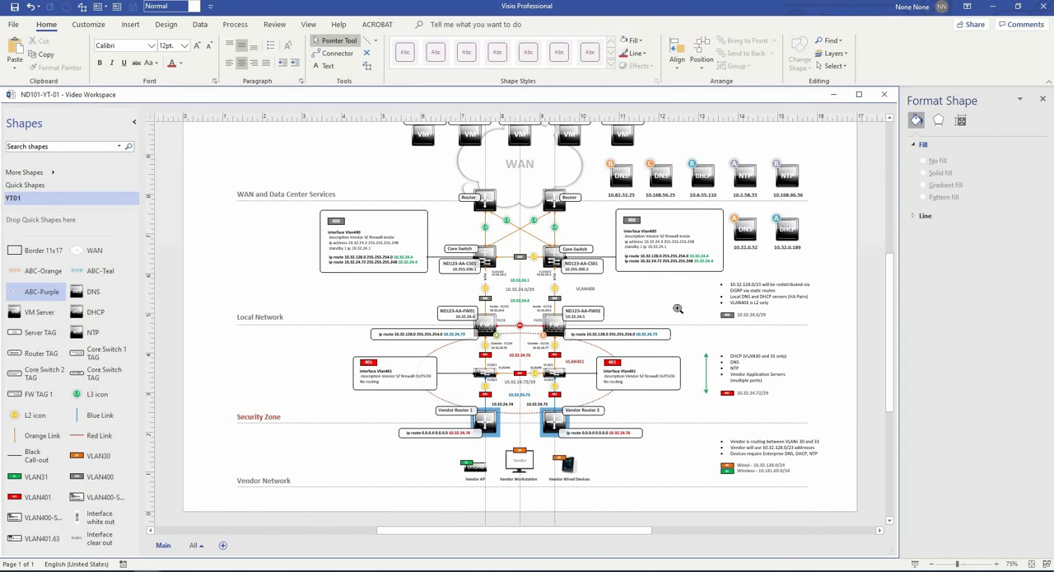
pyautogui.keyDown('ctrl'); pyautogui.keyDown('shift'); pyautogui.rightClick(678, 312); pyautogui.keyUp('shift'); pyautogui.keyUp('ctrl')
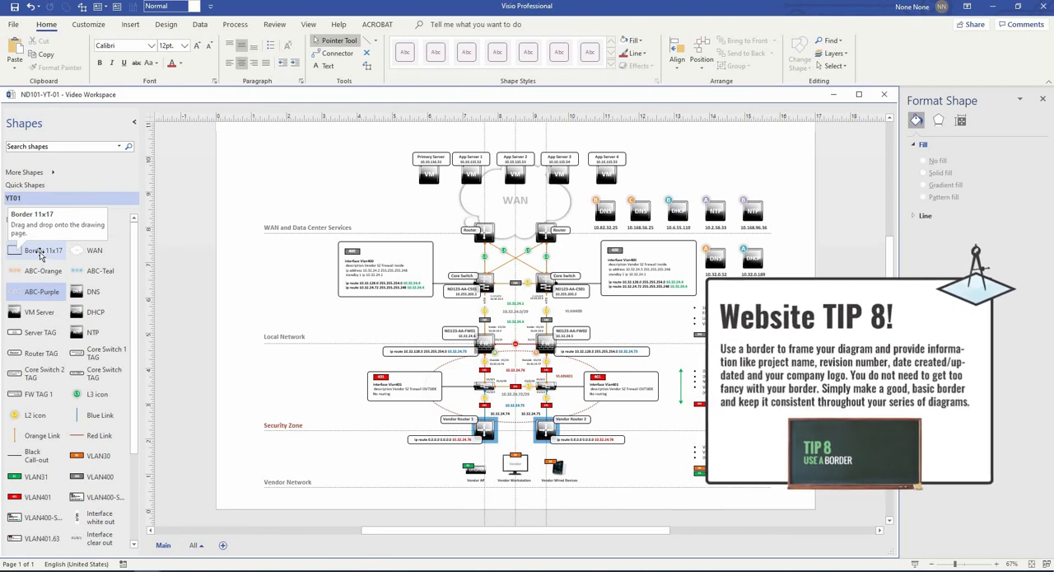
pyautogui.click(41, 251)
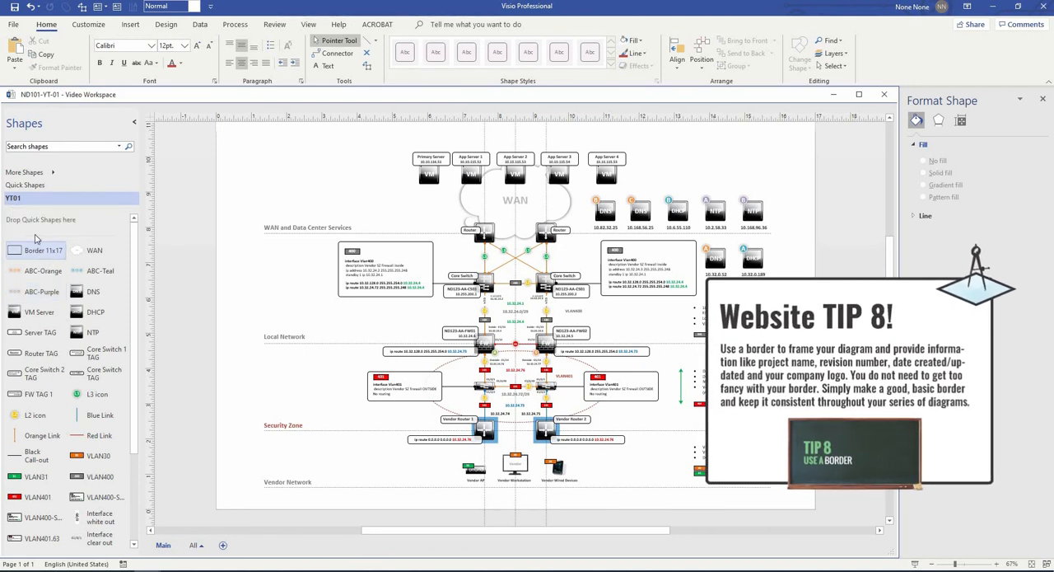
pyautogui.moveTo(43, 249); pyautogui.dragTo(516, 320)
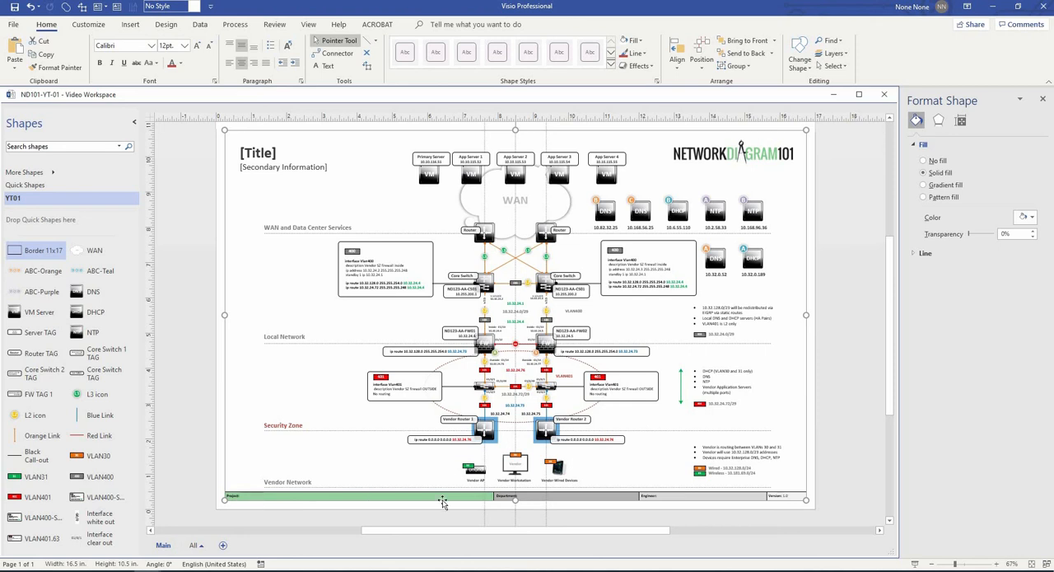
# - Replace the border's [Title] placeholder with "Telemetry LAN Segmentation" and reduce its font size one step
pyautogui.scroll(3, 527, 499)
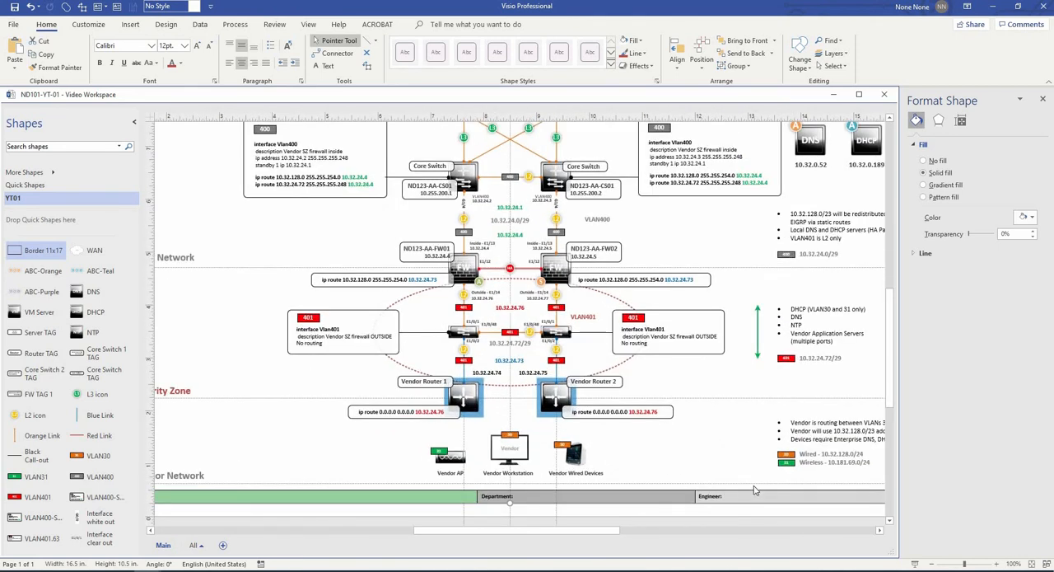
pyautogui.moveTo(595, 481); pyautogui.dragTo(708, 480)
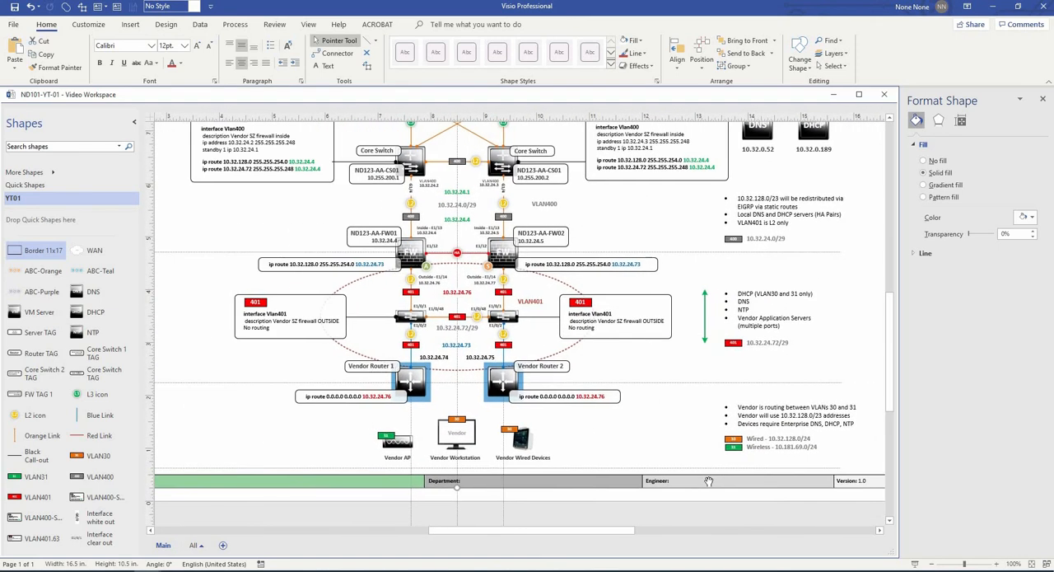
pyautogui.moveTo(361, 263); pyautogui.dragTo(704, 500)
pyautogui.moveTo(329, 185); pyautogui.dragTo(339, 238)
pyautogui.doubleClick(352, 205)
pyautogui.tripleClick(352, 204)
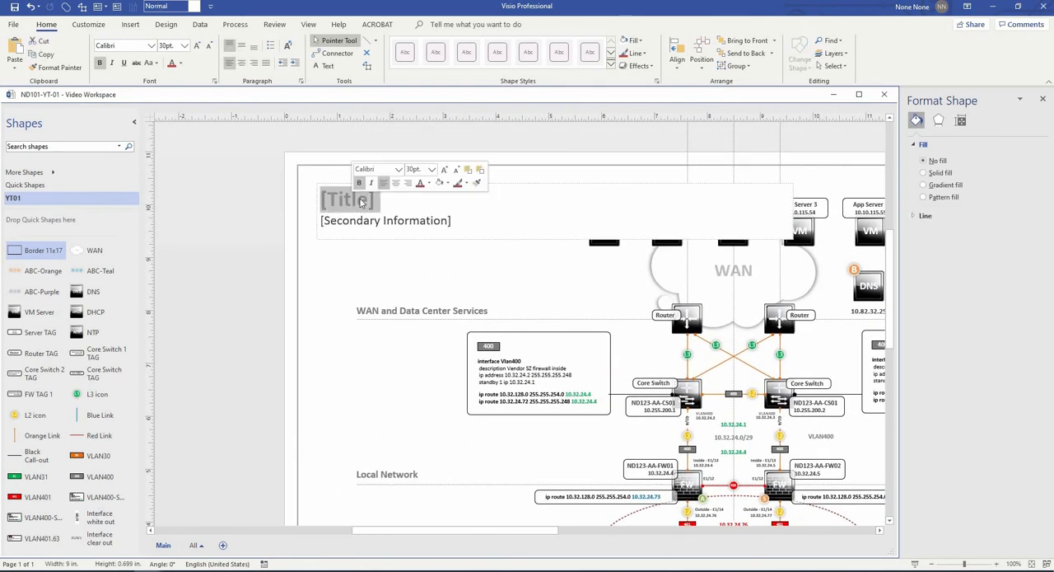
pyautogui.write('Tel')
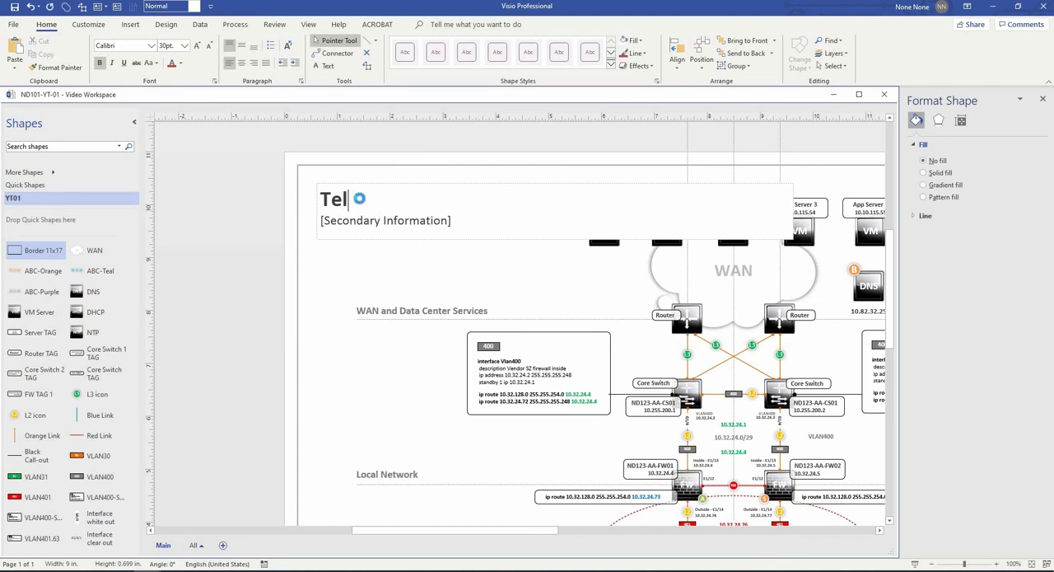
pyautogui.write('emetry ')
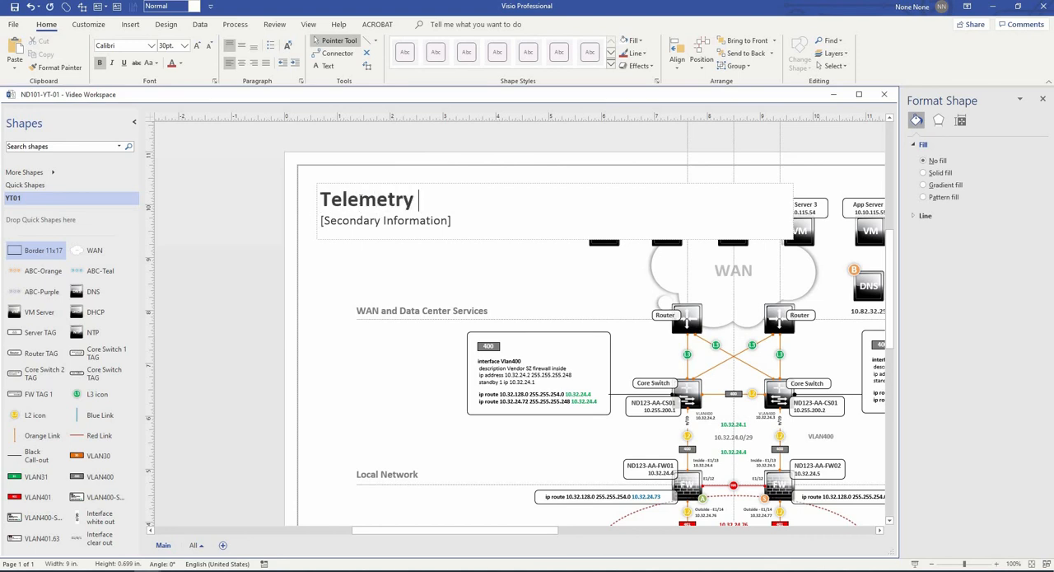
pyautogui.write('LAN Segmentation')
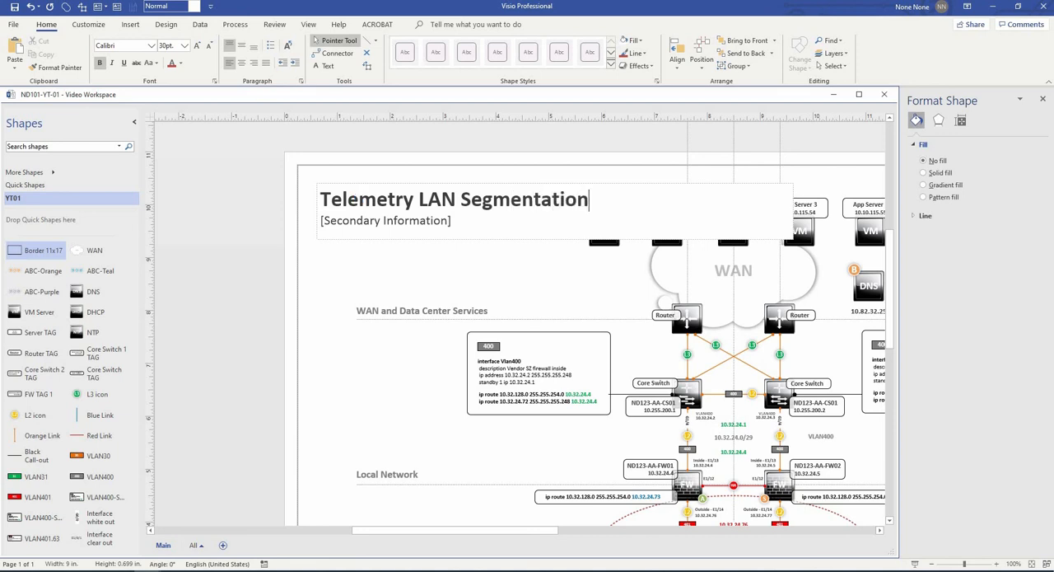
pyautogui.moveTo(590, 200); pyautogui.dragTo(284, 182)
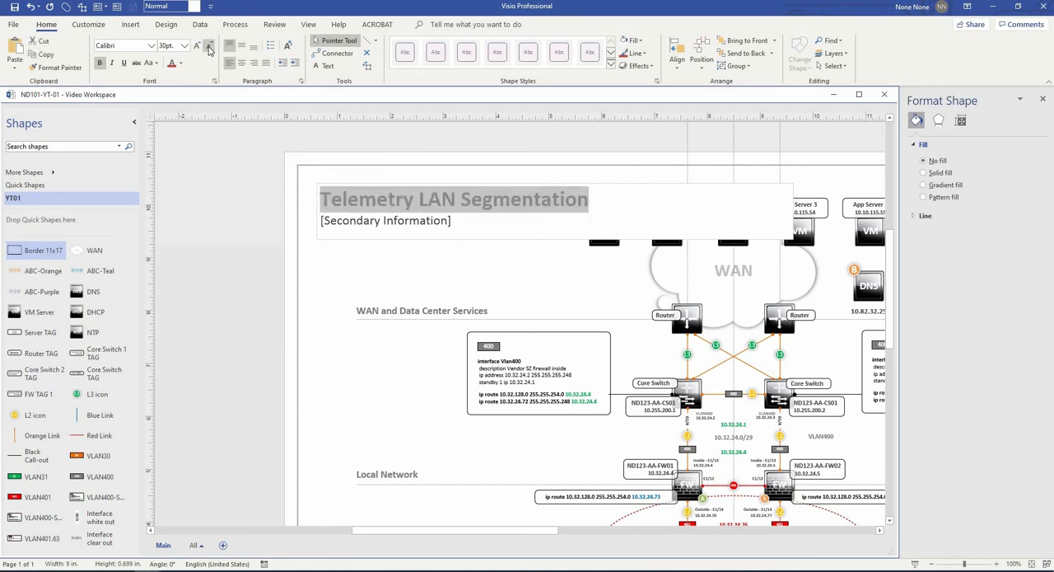
pyautogui.click(208, 50)
# - Replace the [Secondary Information] placeholder beneath the title with "Secure Zone Infrastructure"
pyautogui.moveTo(455, 216); pyautogui.dragTo(300, 215)
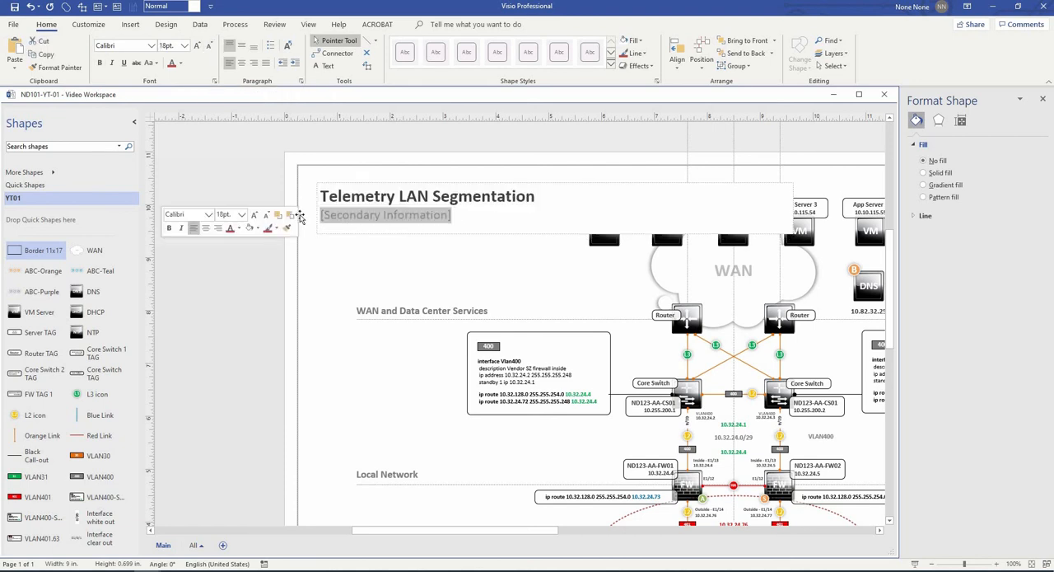
pyautogui.write('Secure Zone Infrastructure')
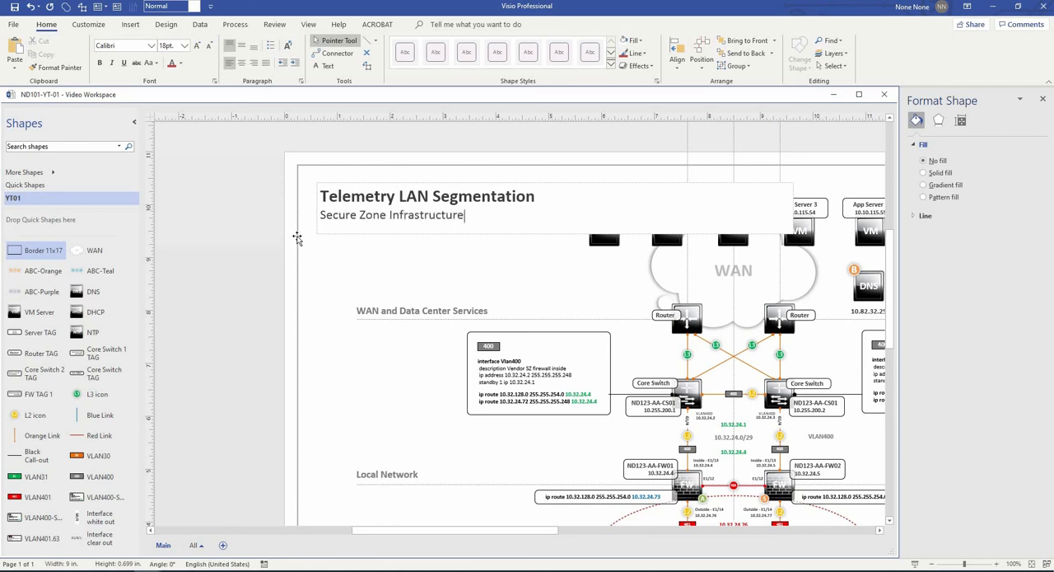
pyautogui.click(269, 235)
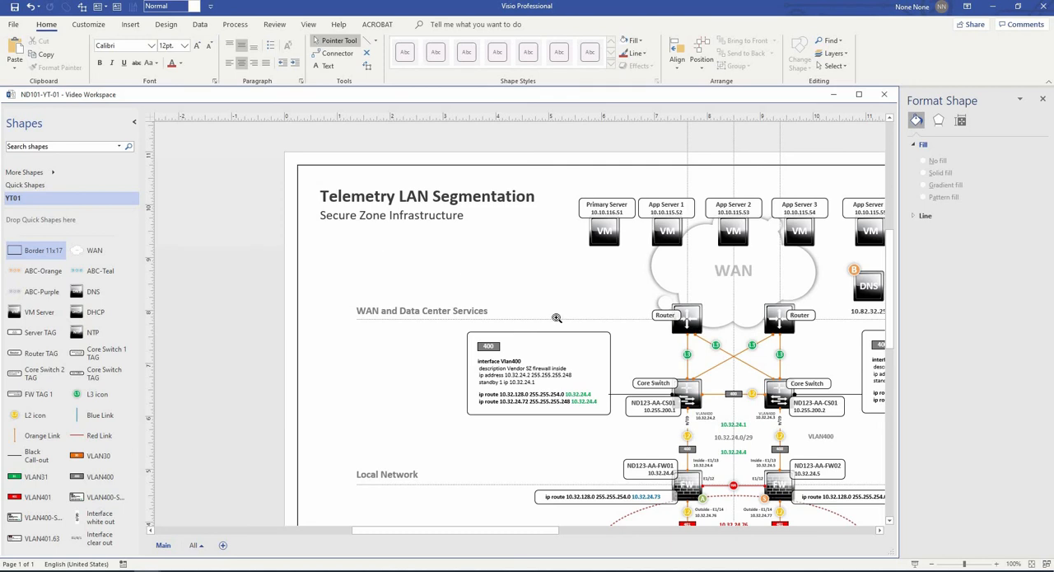
# - Turn off the display of guides and bring the whole framed diagram into view
pyautogui.scroll(-3, 556, 317)
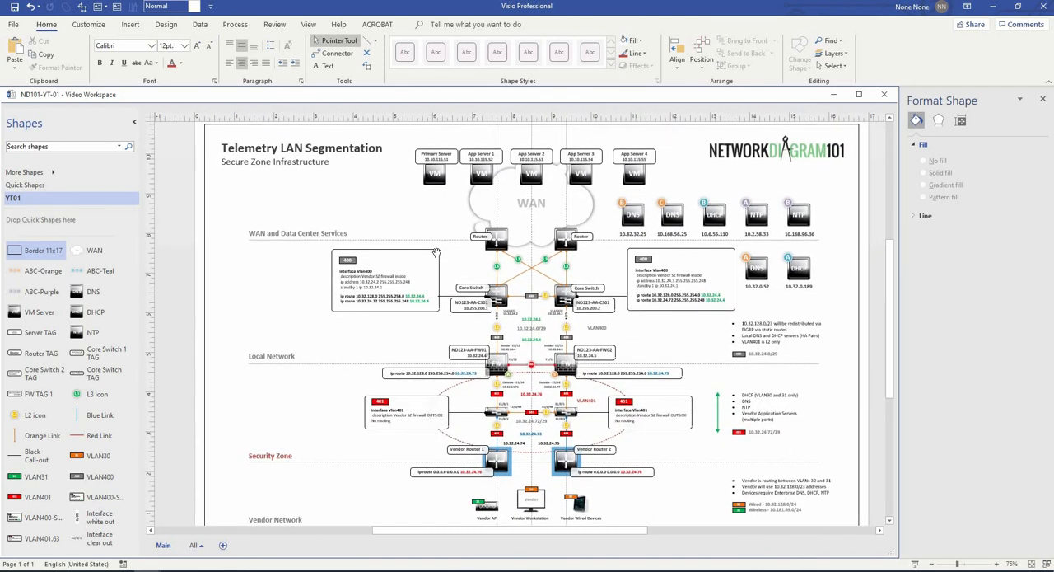
pyautogui.click(309, 25)
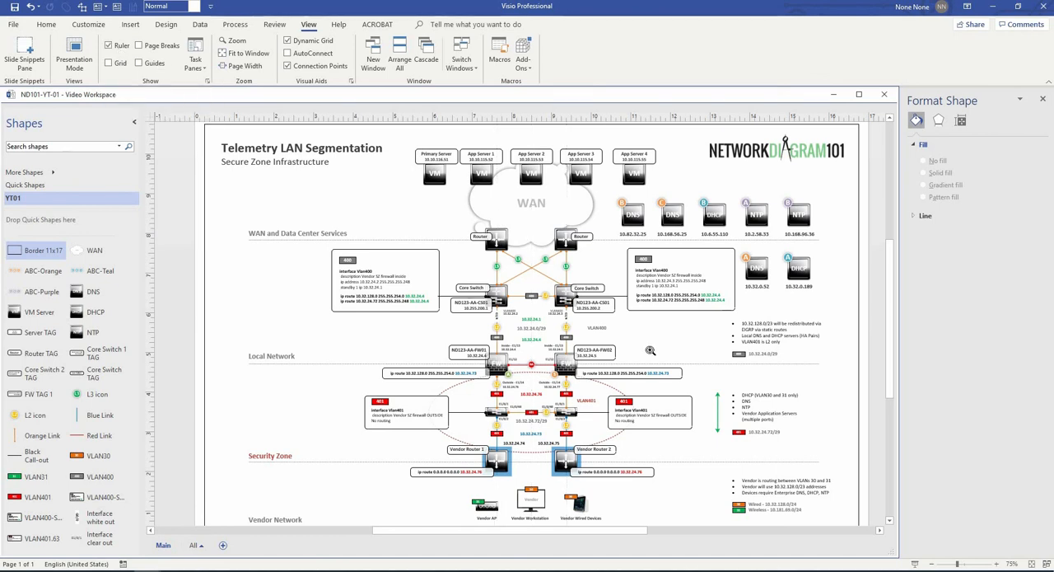
pyautogui.scroll(-1, 649, 339)
pyautogui.scroll(-1, 651, 337)
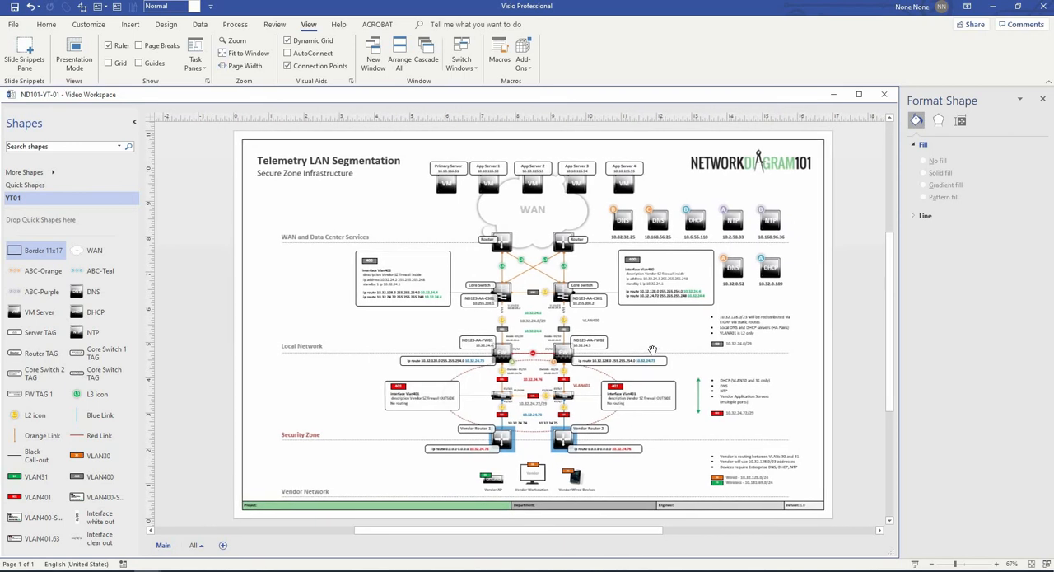